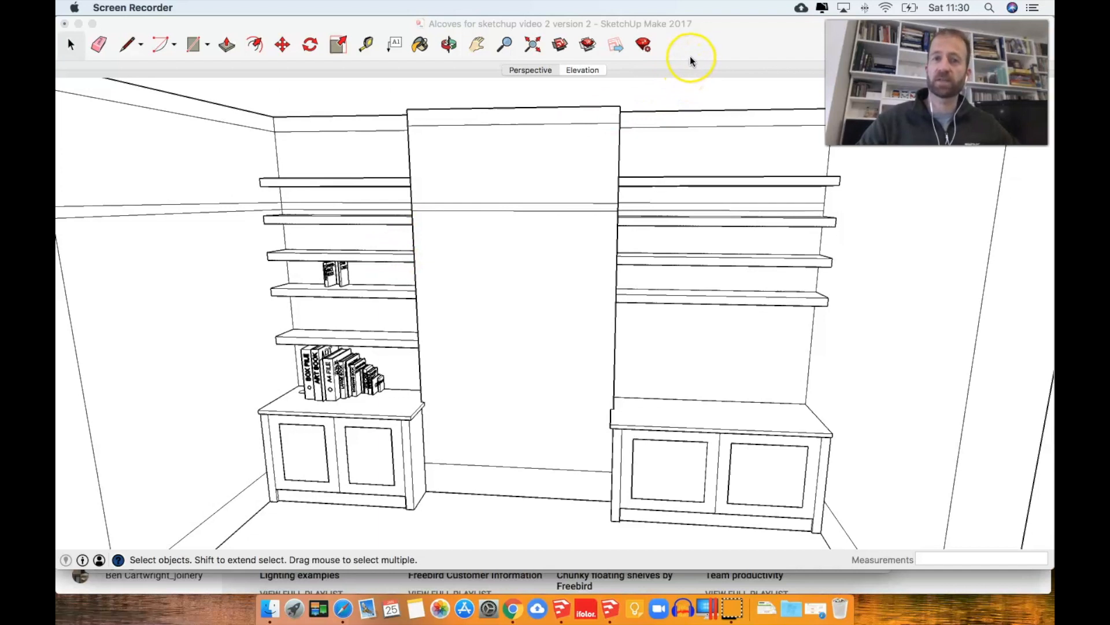
click(707, 47)
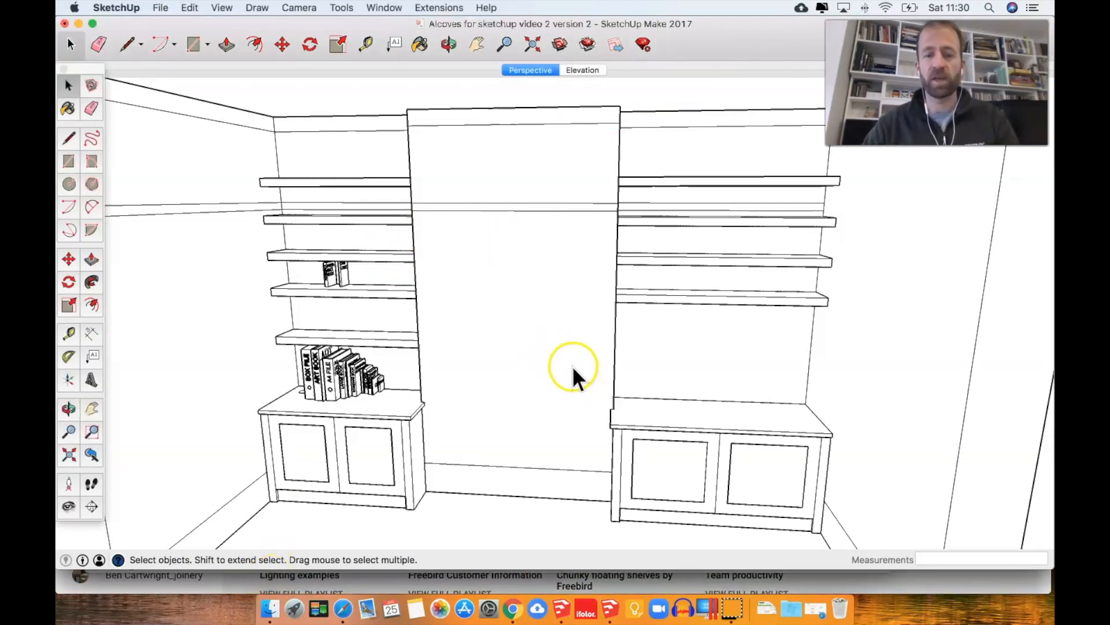
key(h)
drag(550, 340, 535, 324)
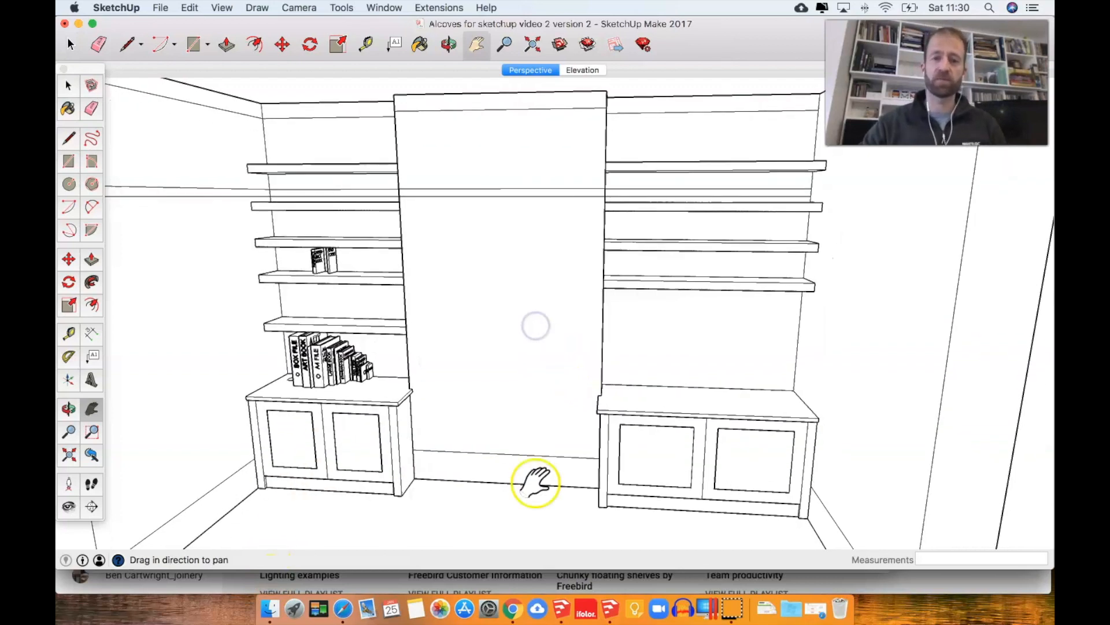
Step: Switch to Chrome, view the full Freebird Sketchup For Fitted Furniture Makers Course playlist, and return to the alcoves model in SketchUp
click(505, 609)
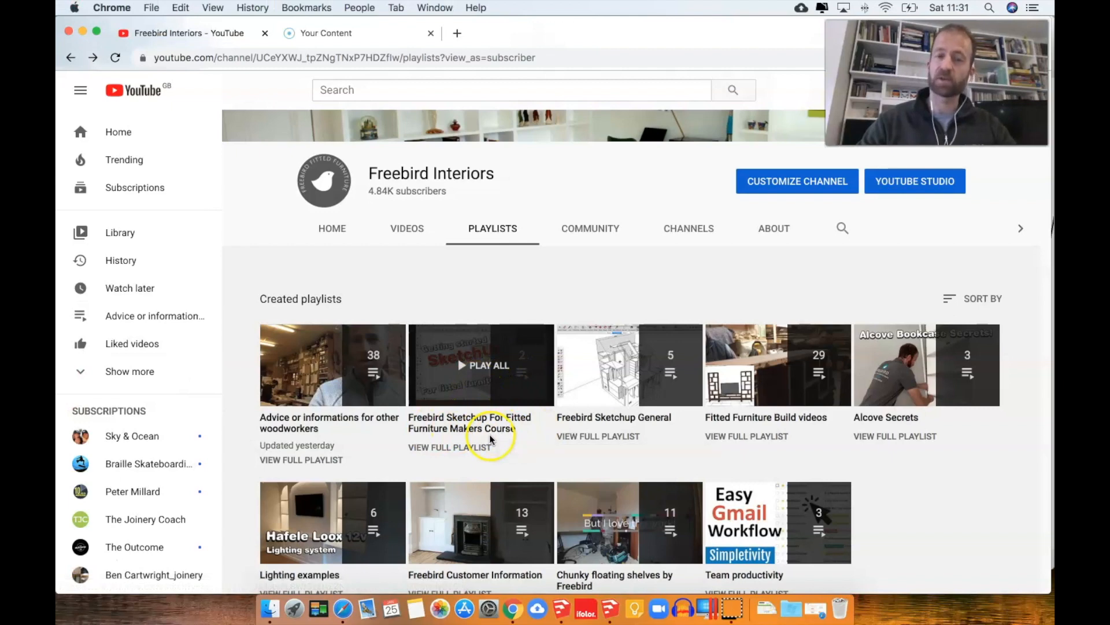
click(485, 449)
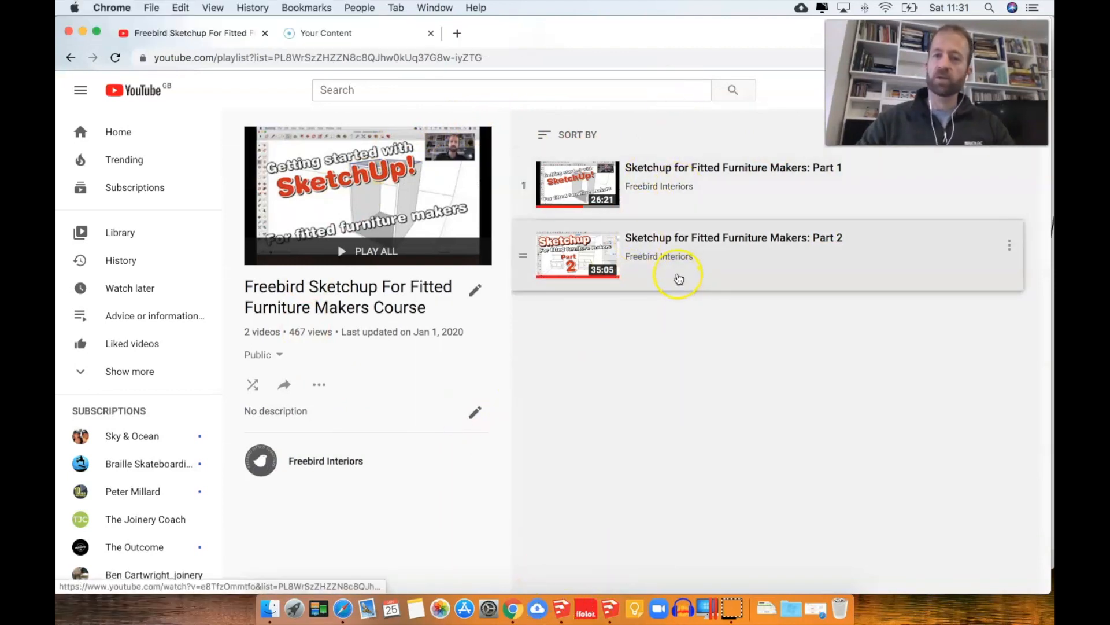
click(560, 607)
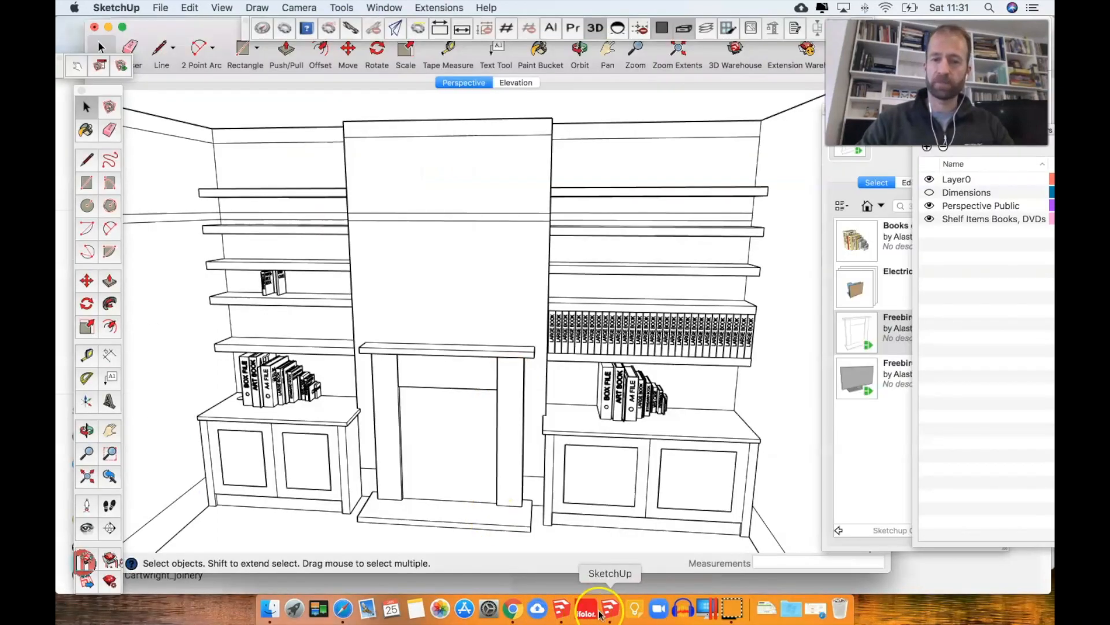
click(608, 619)
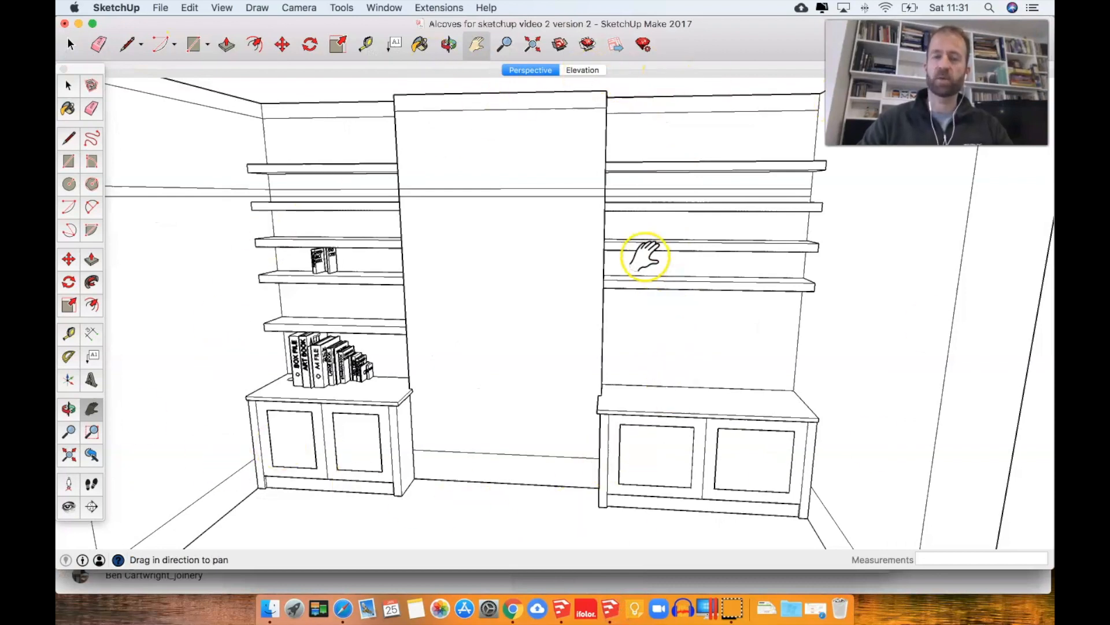
Step: Open the Components browser for the alcoves model
drag(510, 261, 493, 258)
mouse_move(460, 284)
middle_down()
mouse_move(516, 281)
mouse_move(533, 258)
mouse_move(463, 278)
middle_up()
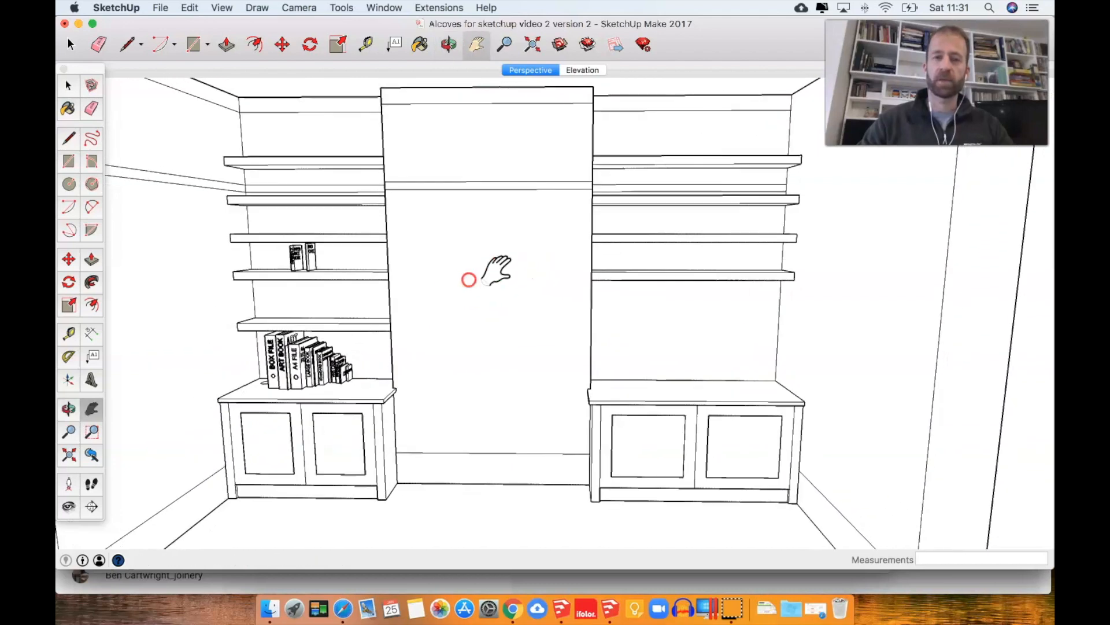
click(441, 7)
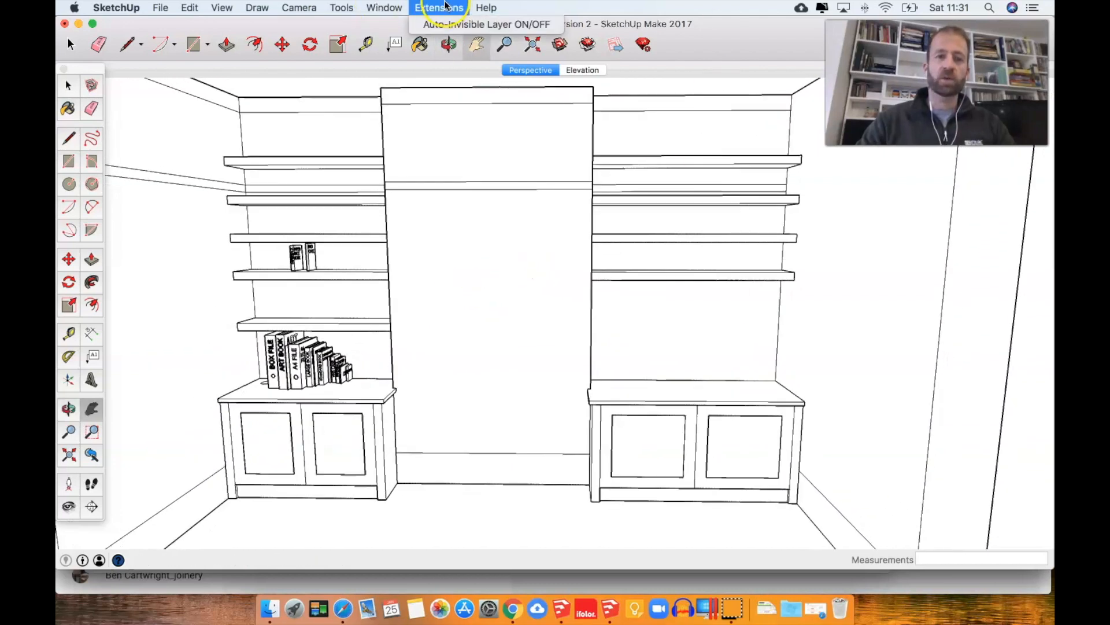
mouse_move(388, 8)
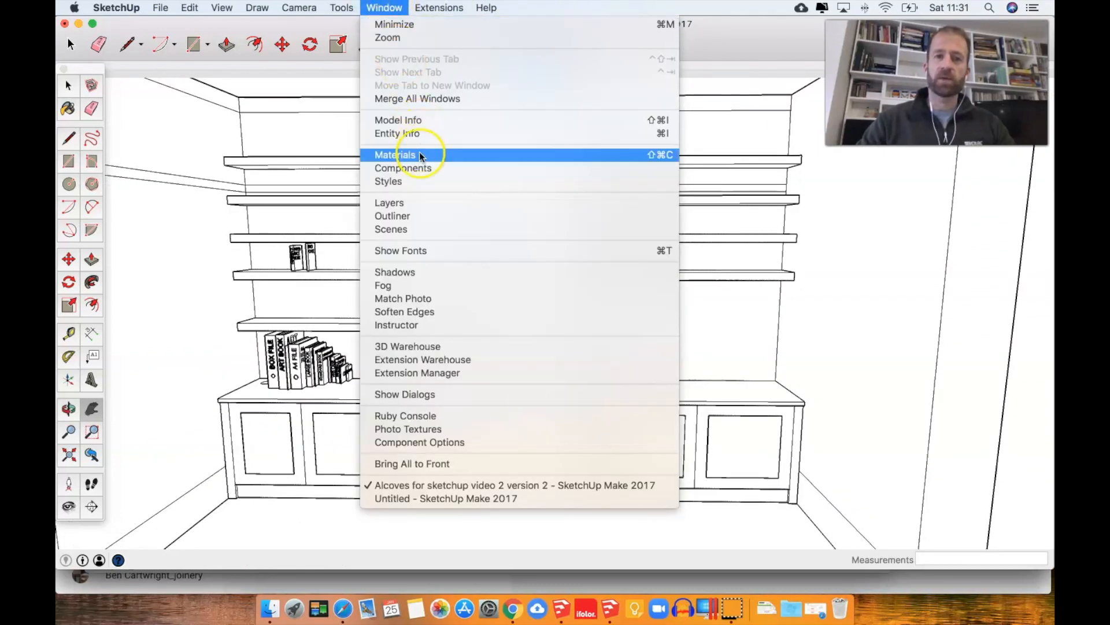
click(422, 167)
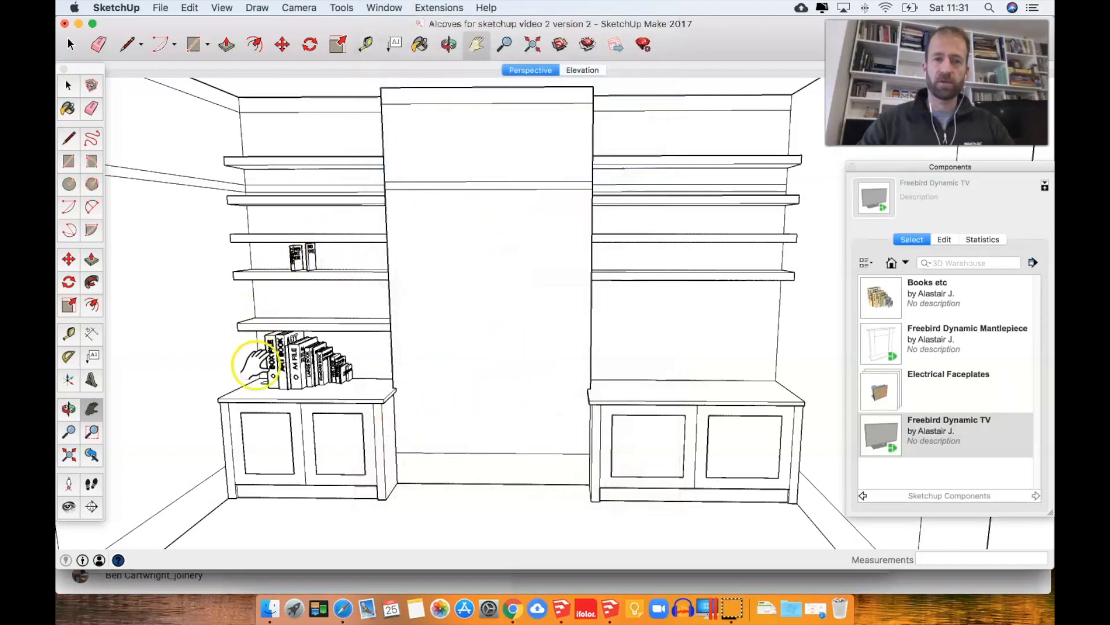
Step: Examine the books on the left alcove cabinet up close, select one of them, and review the whole chimney breast and alcoves
scroll(258, 370, up, 2)
scroll(258, 370, up, 3)
key(space)
click(370, 337)
click(386, 341)
scroll(391, 375, up, 3)
scroll(382, 365, up, 2)
scroll(384, 365, down, 5)
scroll(383, 365, down, 3)
scroll(384, 366, down, 4)
key(h)
drag(489, 329, 382, 328)
scroll(382, 324, down, 4)
drag(463, 288, 464, 315)
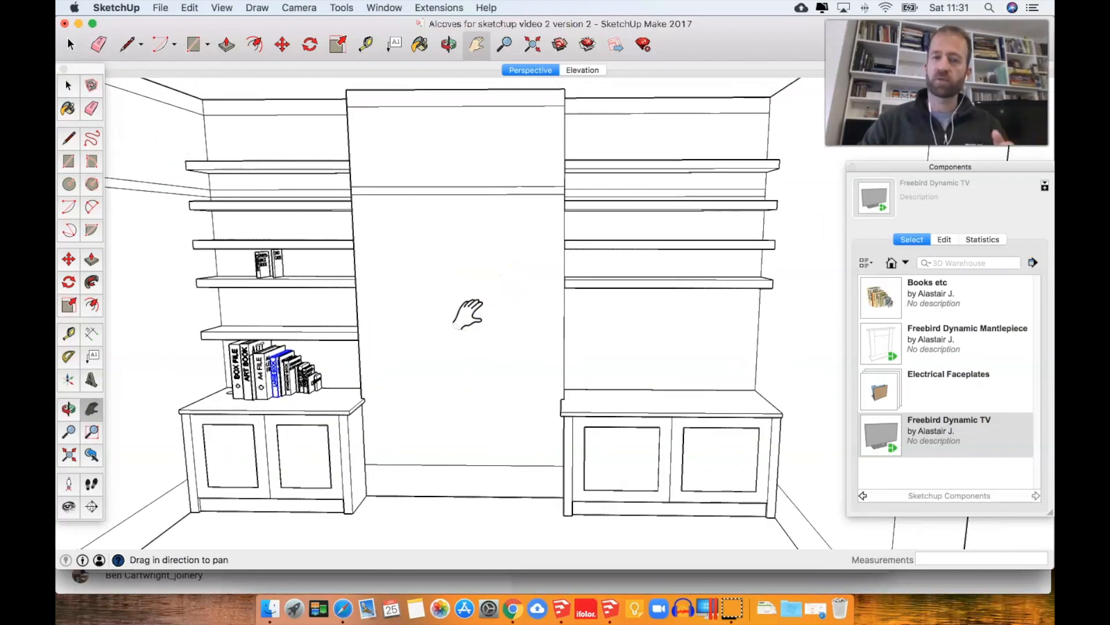
drag(476, 335, 468, 328)
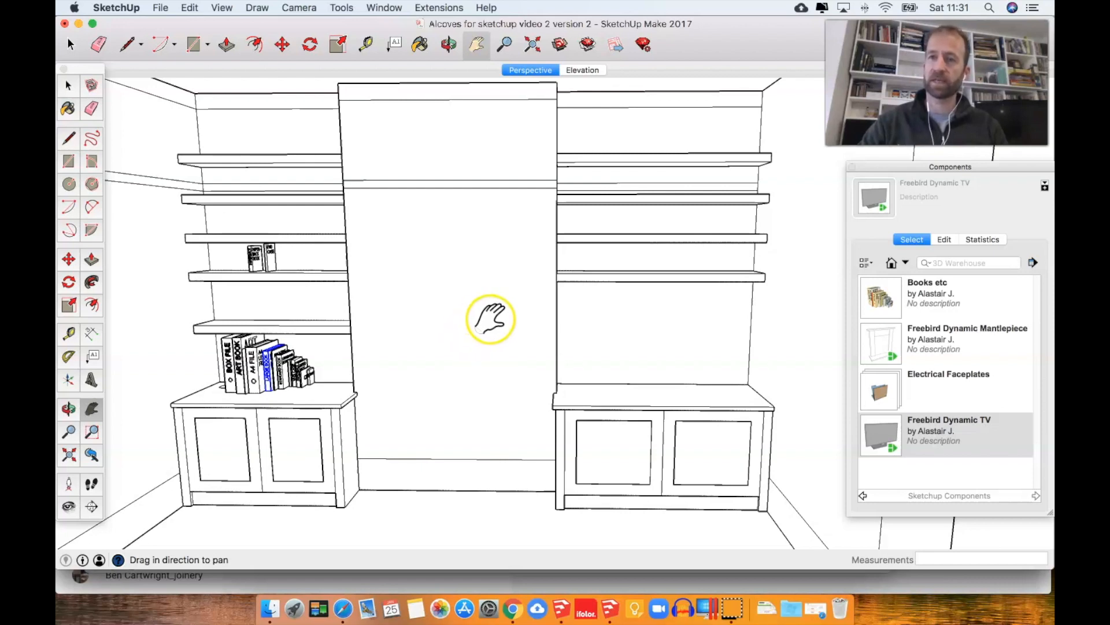
drag(541, 316, 584, 306)
middle_drag(584, 306, 526, 287)
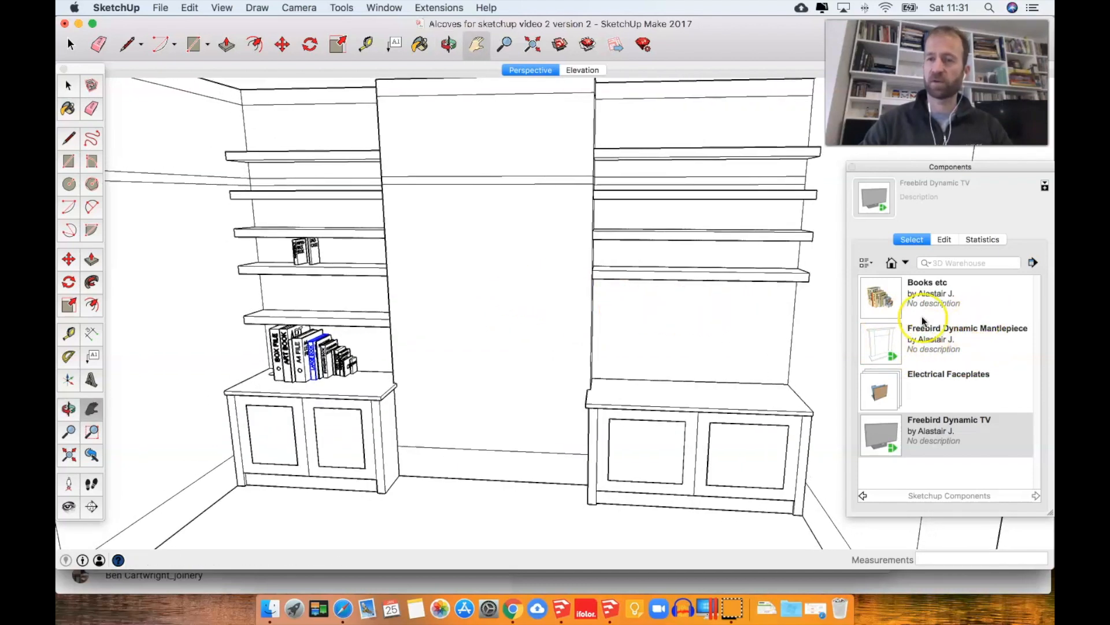
Step: Insert the Freebird Dynamic Mantlepiece component at the midpoint of the chimney breast's base
drag(920, 169, 919, 151)
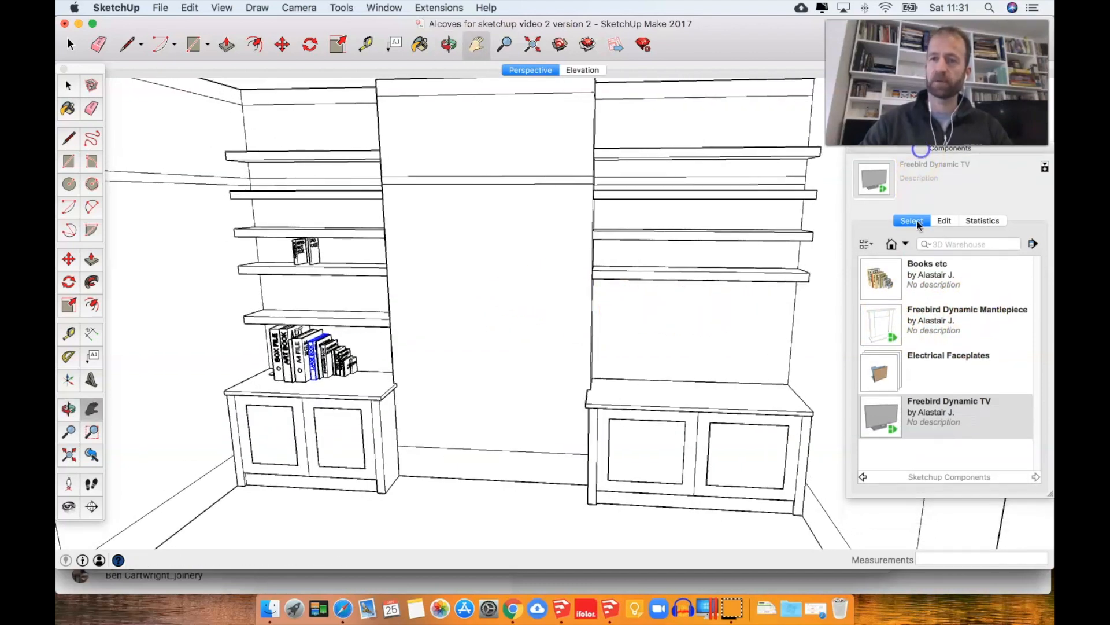
click(887, 327)
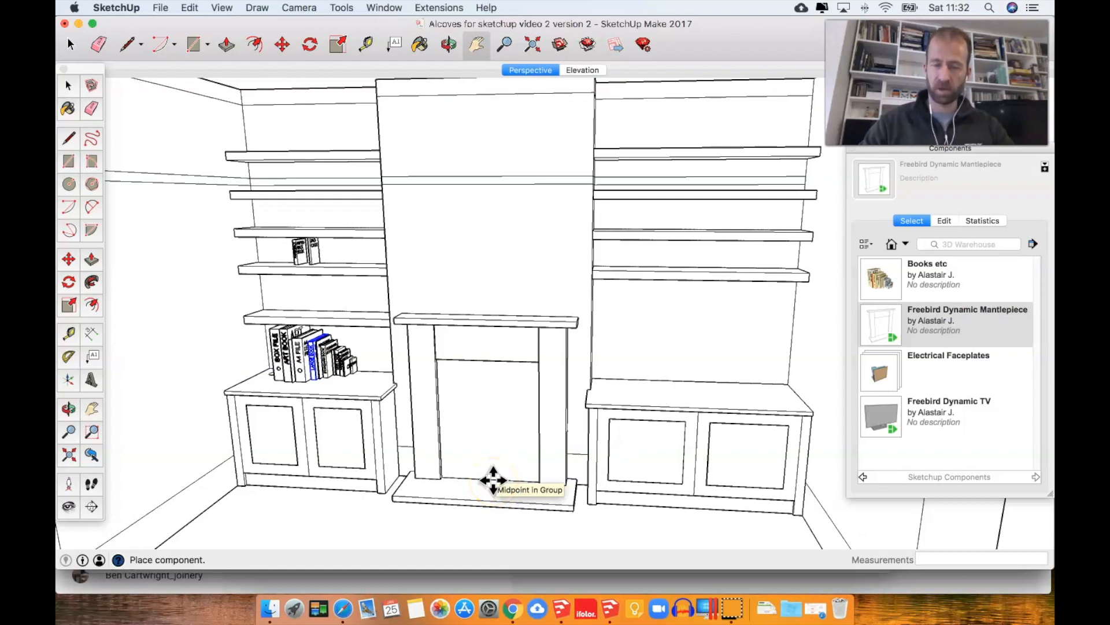
click(493, 480)
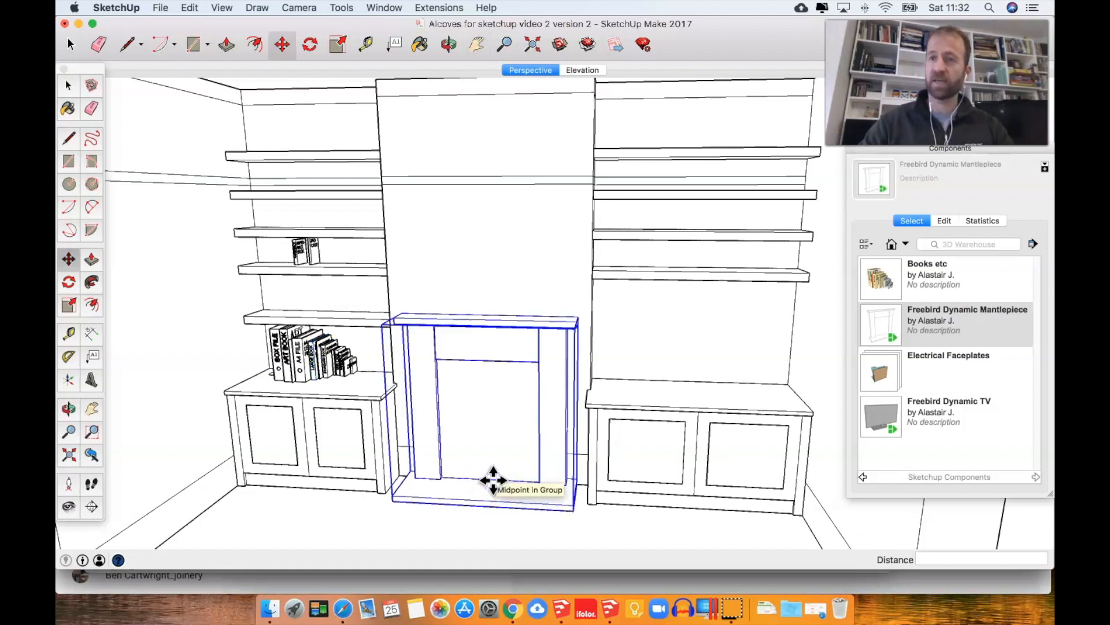
Step: Open the dynamic component options of the mantelpiece and place the options window clear of it
right_click(492, 360)
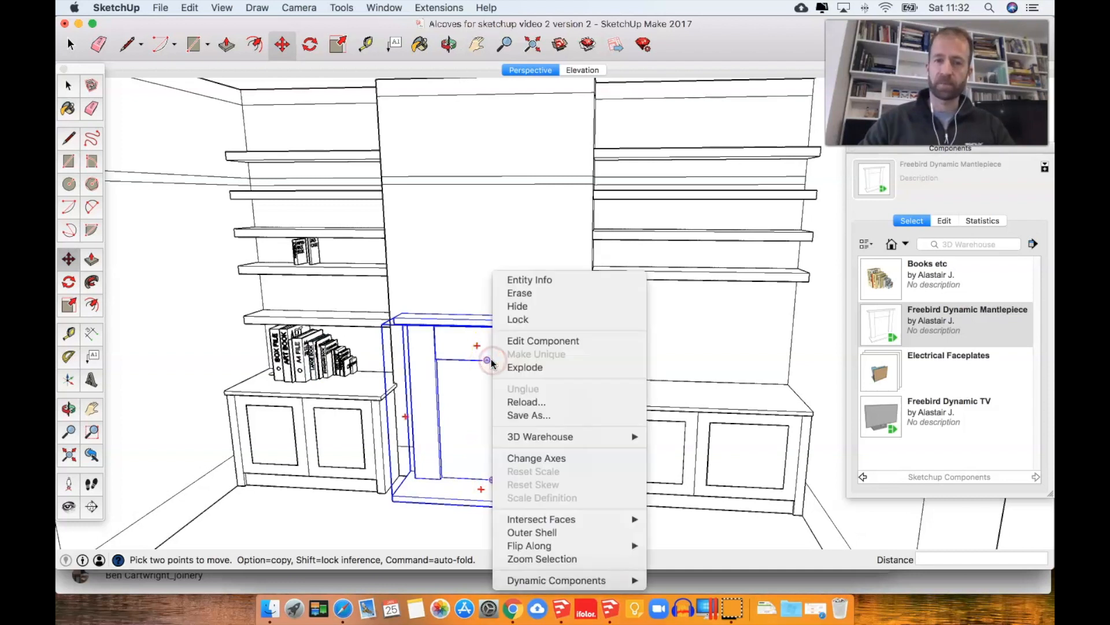
click(547, 580)
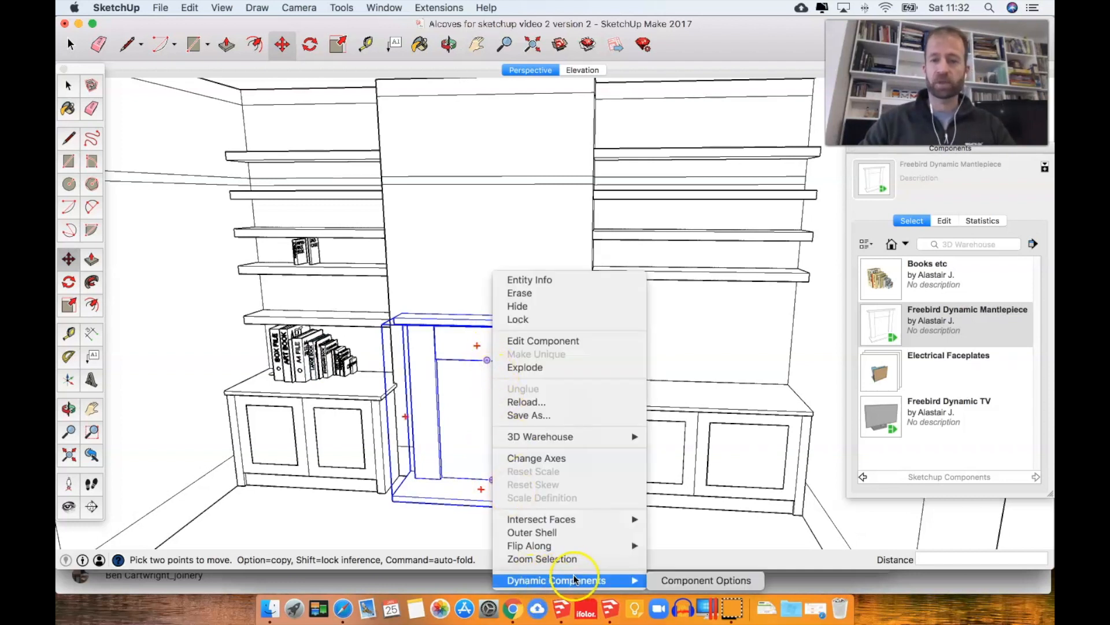
click(699, 581)
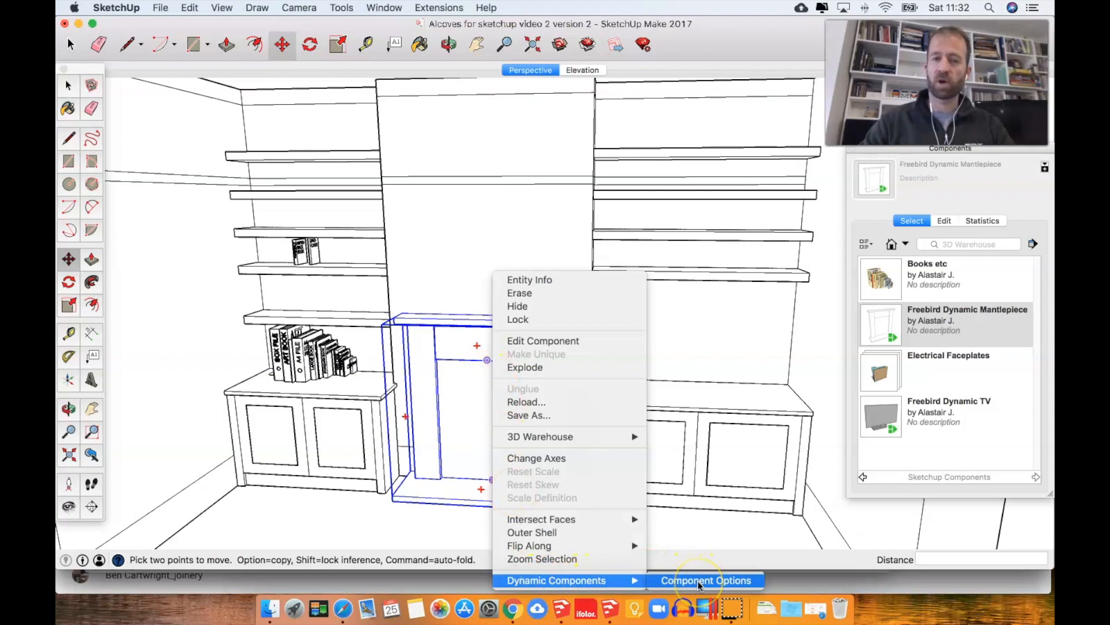
drag(366, 182, 714, 99)
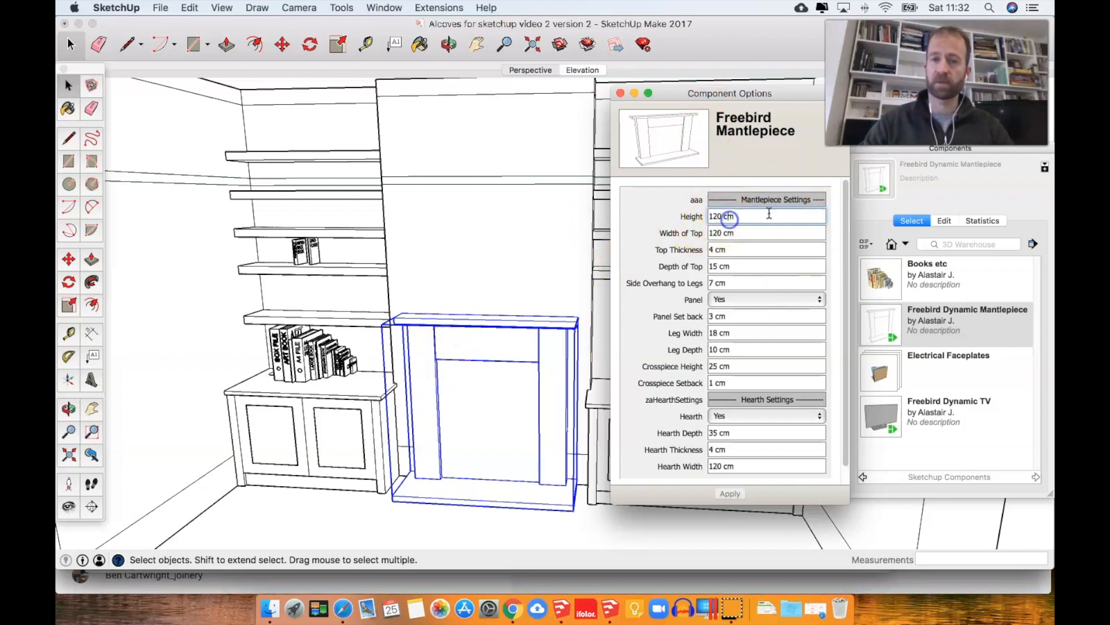
Step: Set the mantelpiece's height to 150 cm and apply it
click(743, 216)
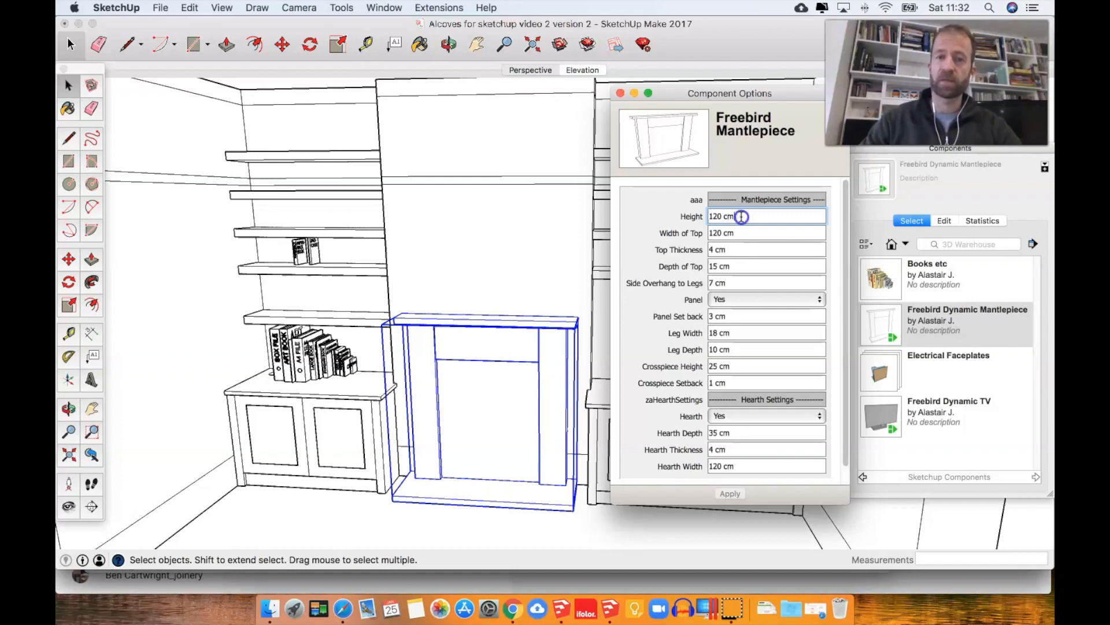
drag(742, 216, 700, 216)
text(150)
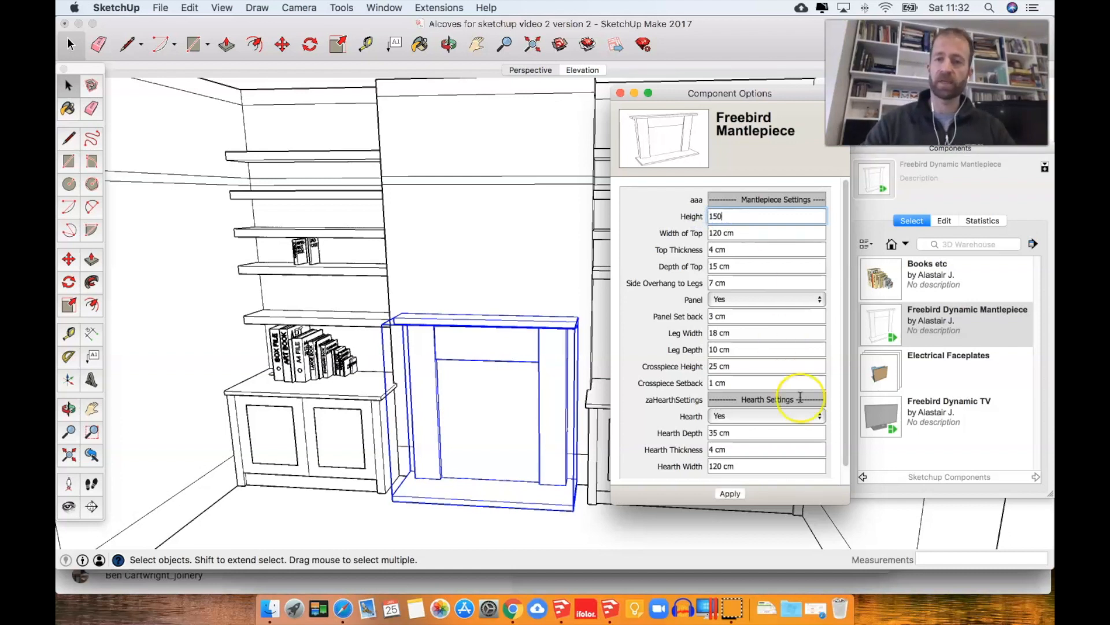
click(727, 496)
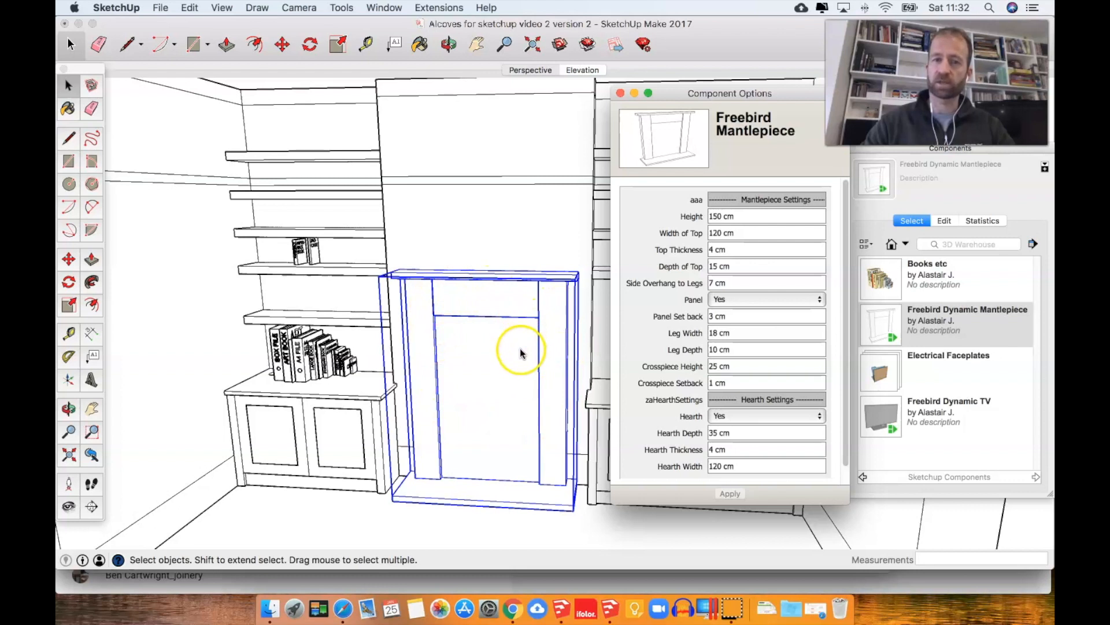
Step: Set the mantelpiece's height back to 120 cm
click(720, 214)
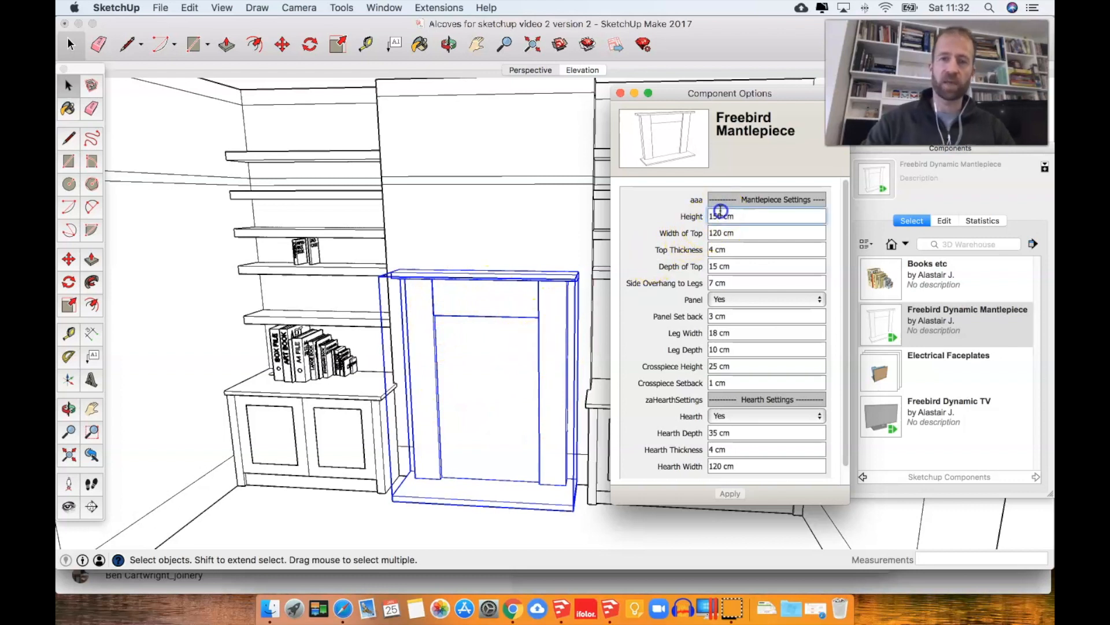
text(12)
key(Return)
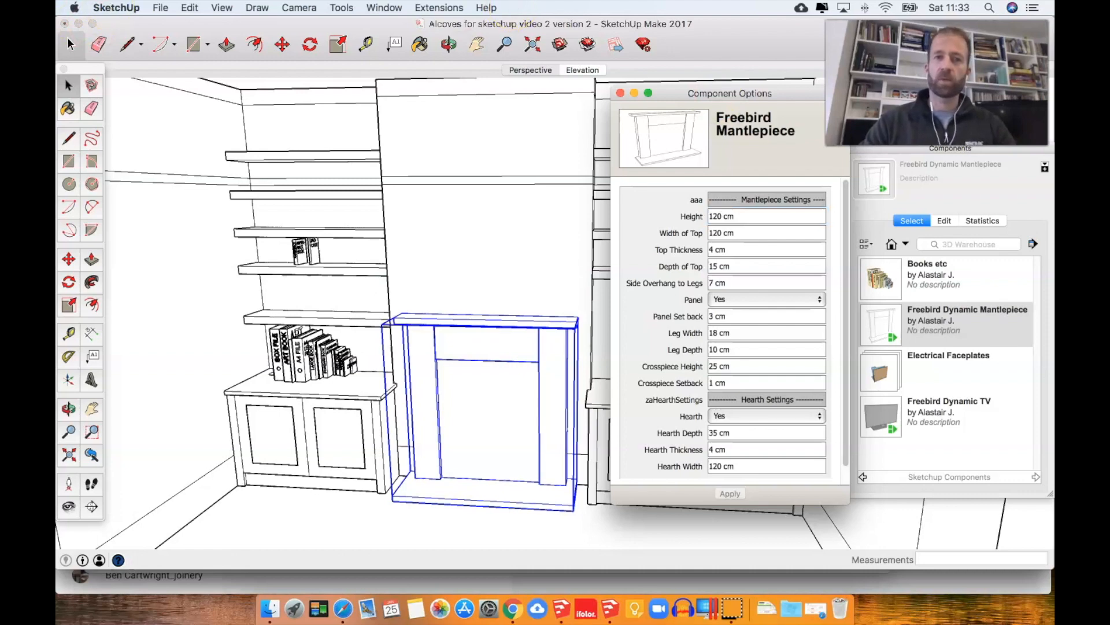
Step: Change the model's length units to Millimeters in the model info, keeping the decimal format, and close the settings
click(384, 7)
mouse_move(485, 8)
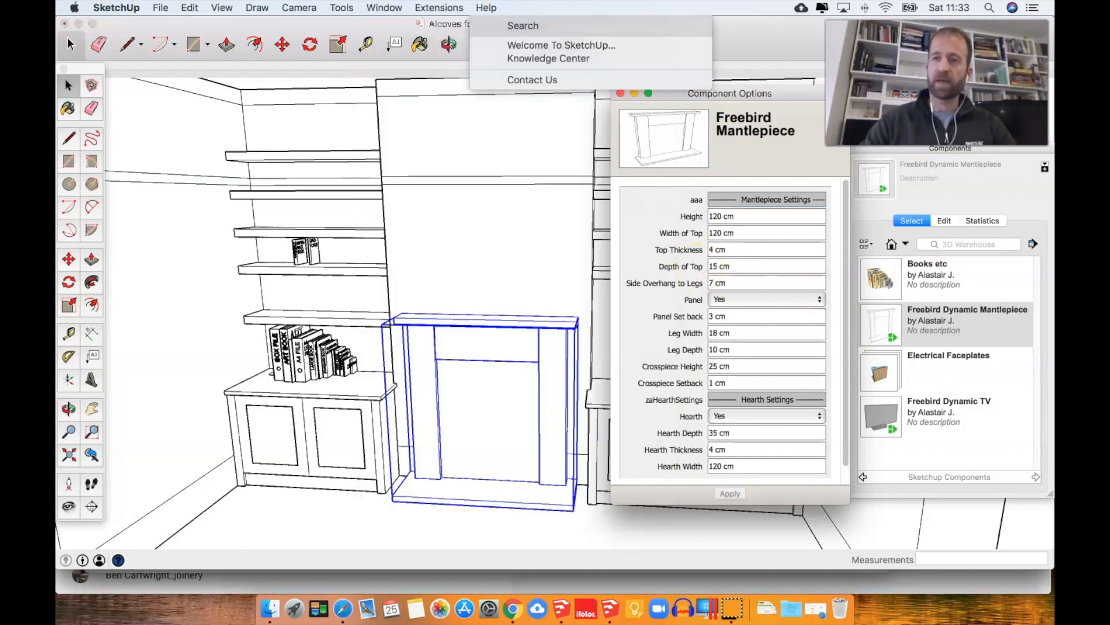
mouse_move(383, 8)
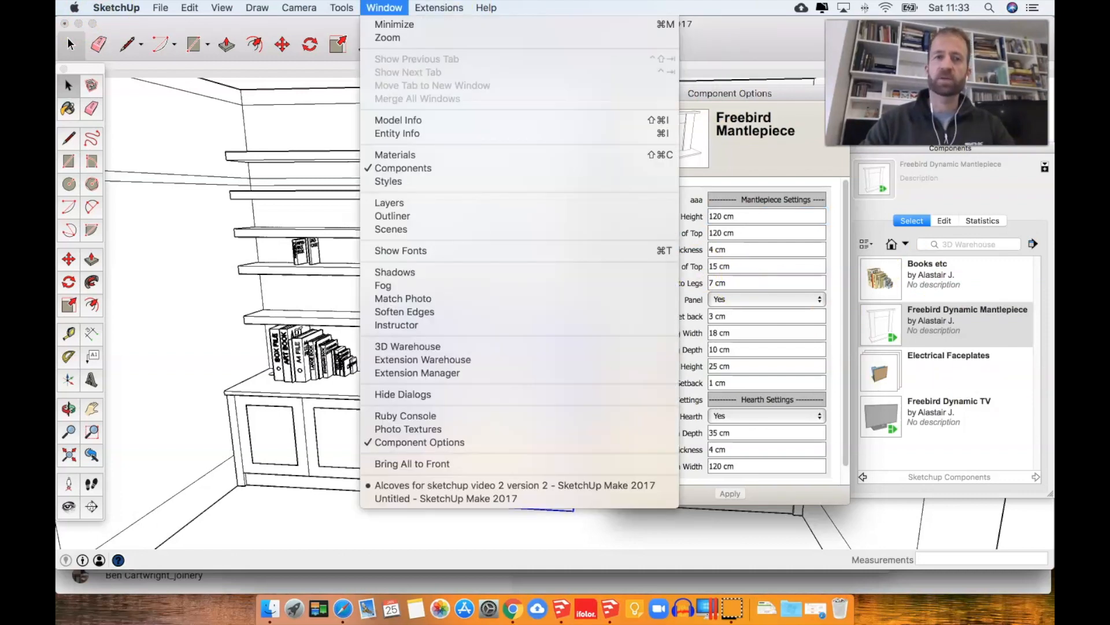
click(385, 120)
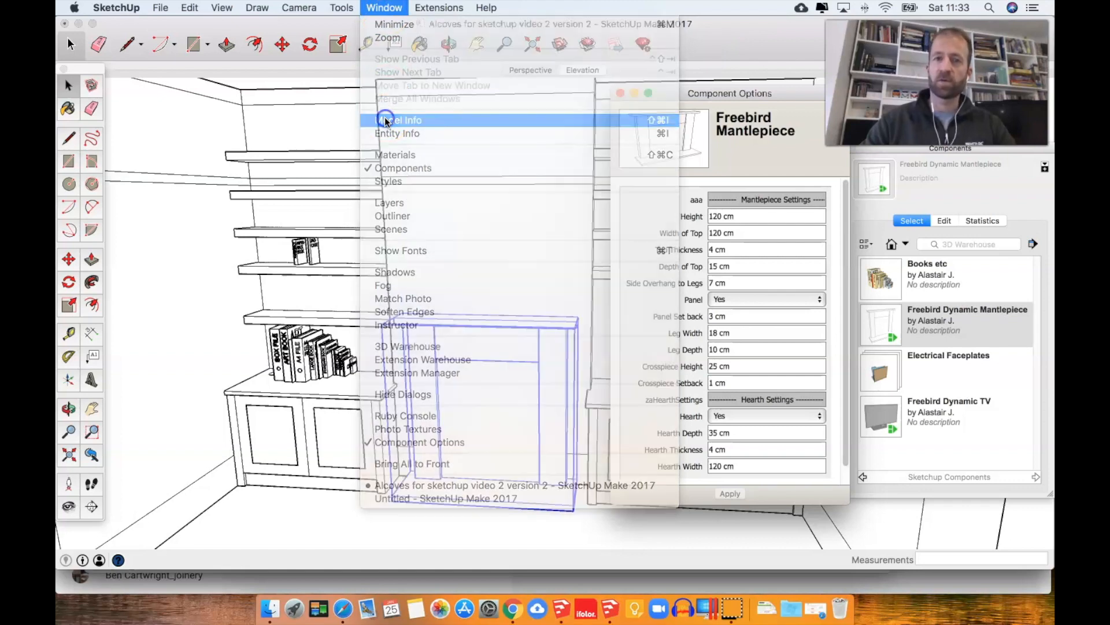
drag(553, 110, 339, 127)
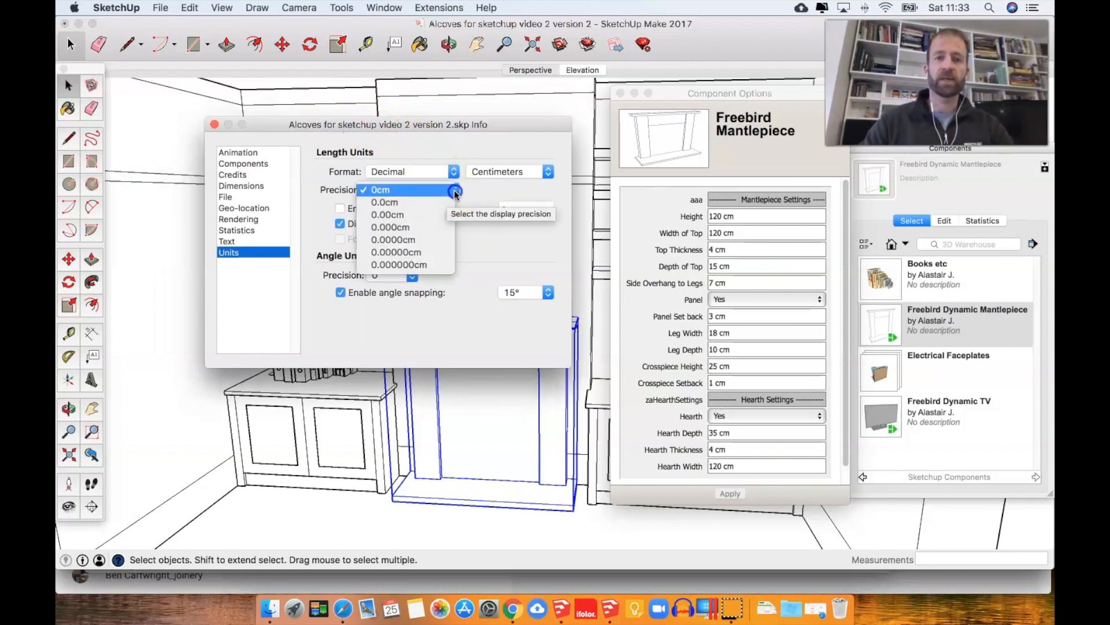
click(454, 190)
click(455, 190)
click(524, 171)
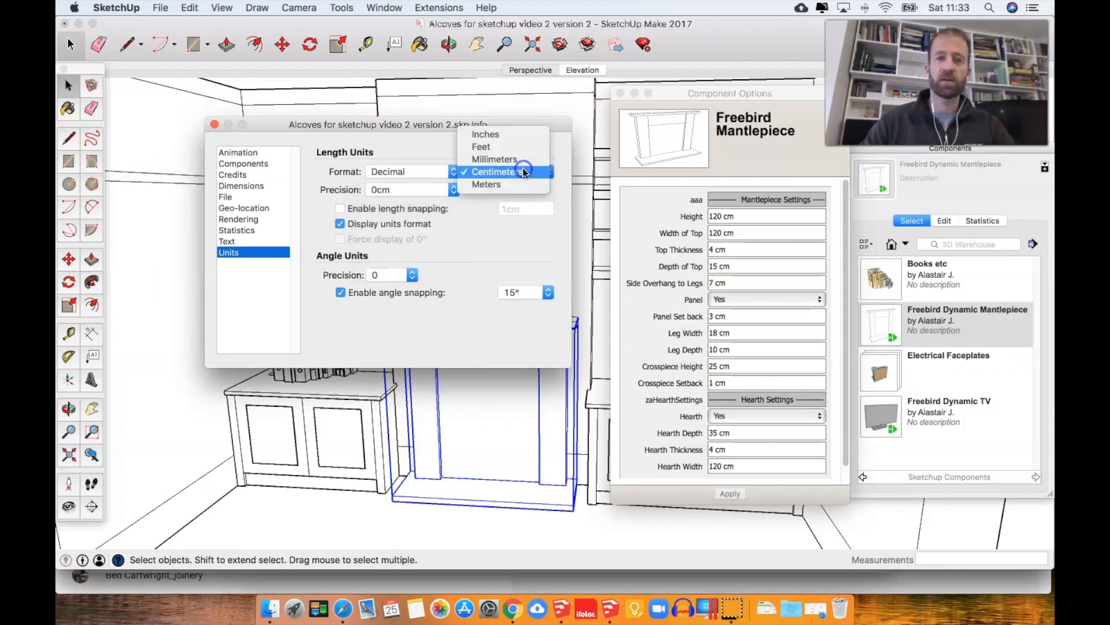
click(519, 160)
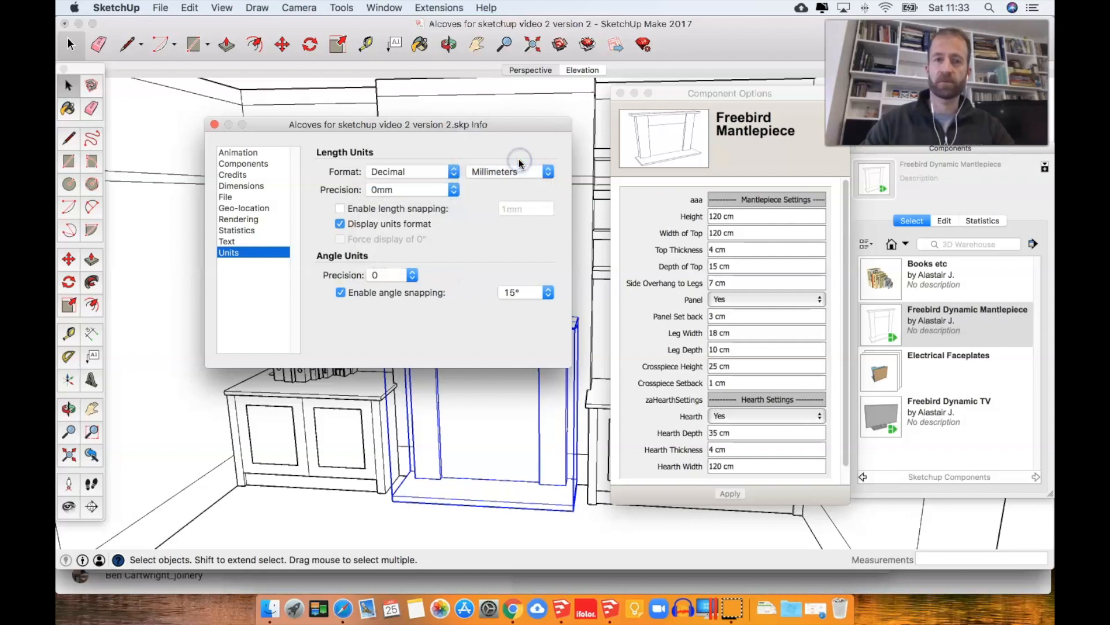
click(214, 124)
Step: Close and reopen the mantelpiece's dynamic component options to refresh its dimensions in millimetres
click(620, 92)
click(502, 383)
right_click(502, 383)
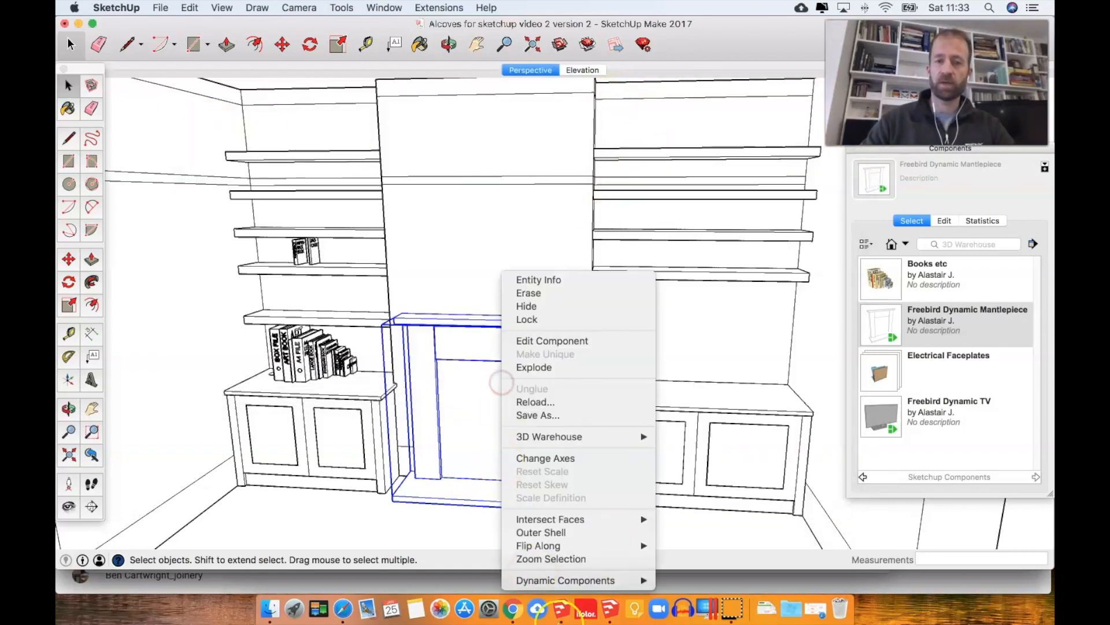
mouse_move(642, 579)
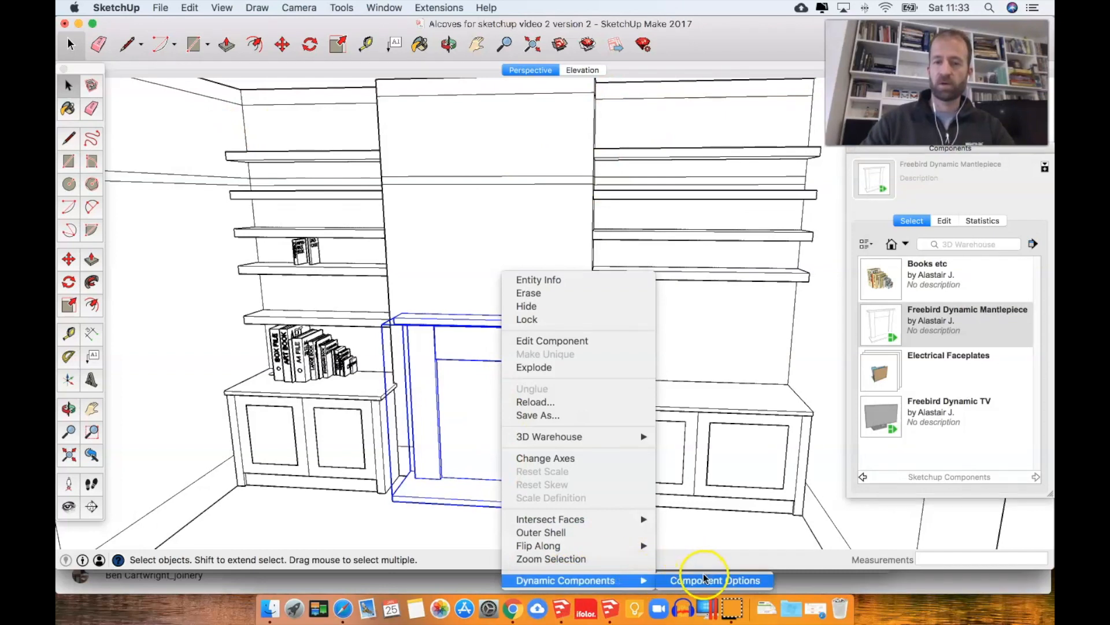
click(701, 578)
drag(745, 93, 748, 88)
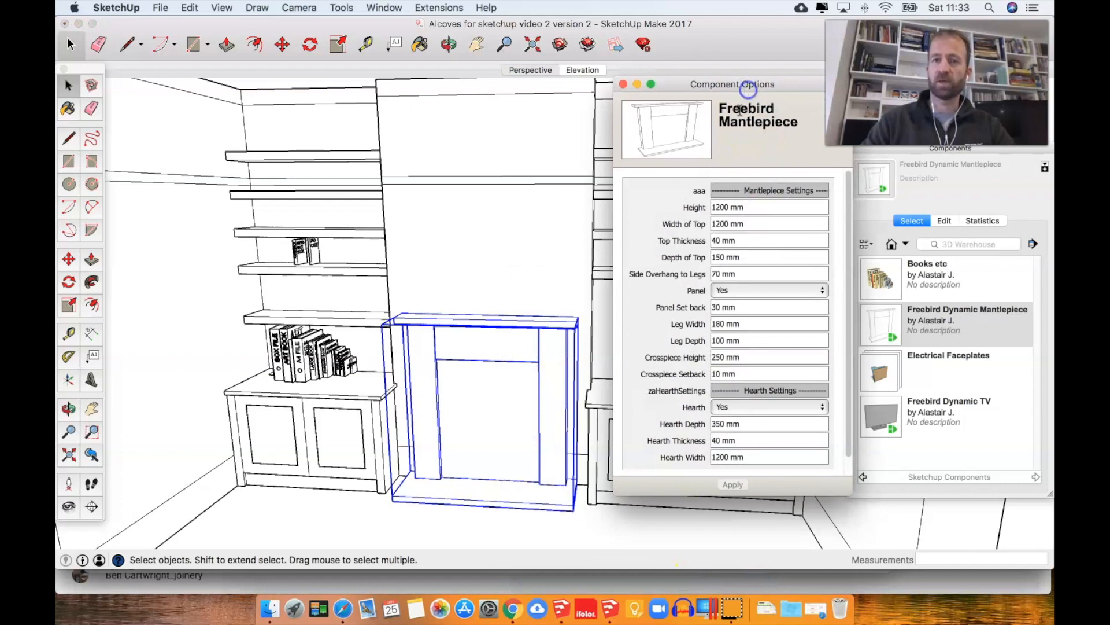
click(493, 397)
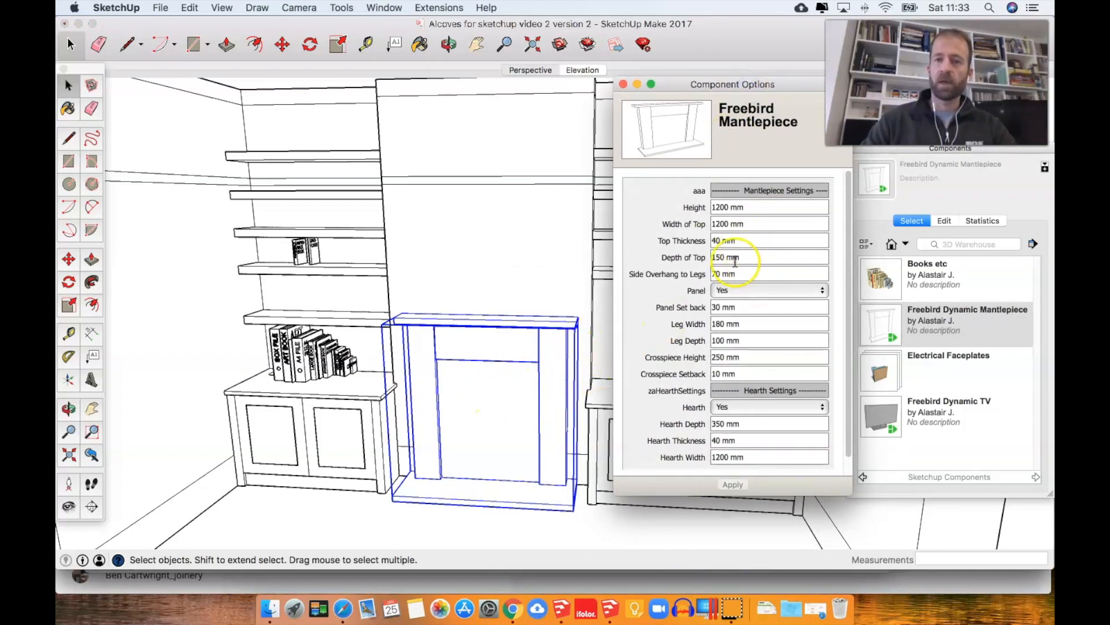
Step: Turn off the mantelpiece's hearth by setting Hearth to No, apply it and check the mantelpiece in the model
click(732, 407)
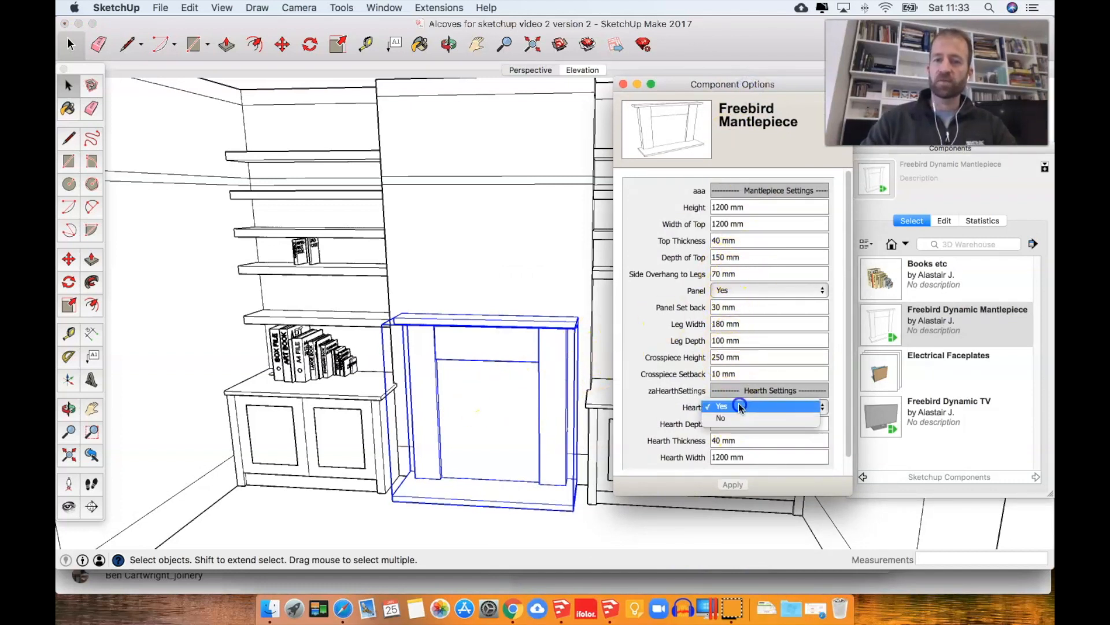
click(739, 416)
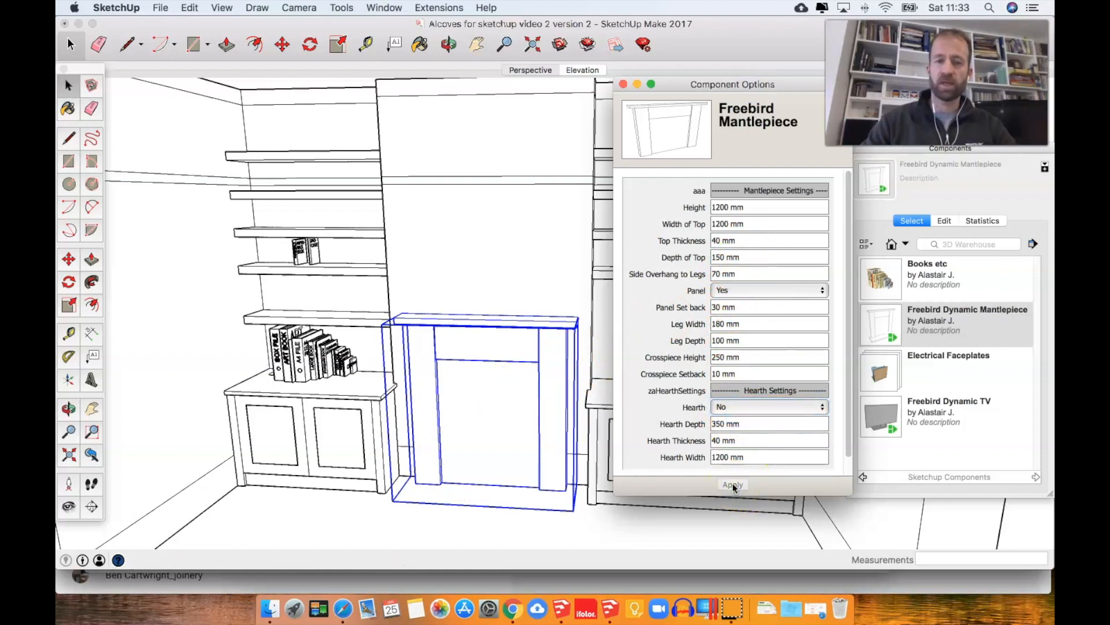
click(502, 522)
click(534, 369)
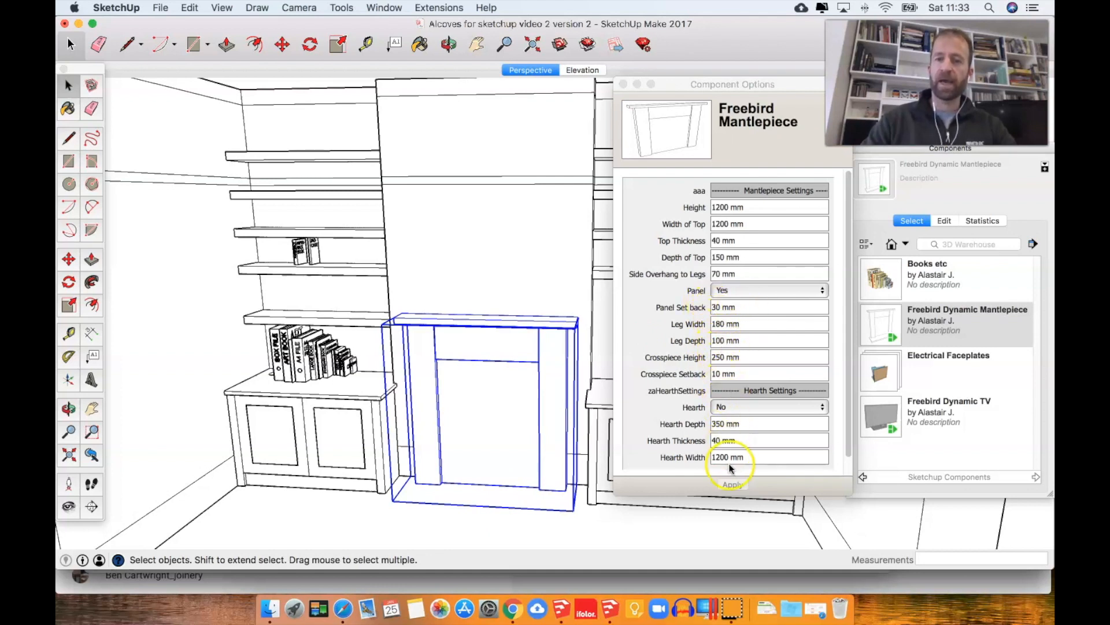
Step: Set the mantelpiece's leg width to 250 mm, apply it, deselect the mantelpiece and close its component options
click(729, 324)
text(250)
key(Return)
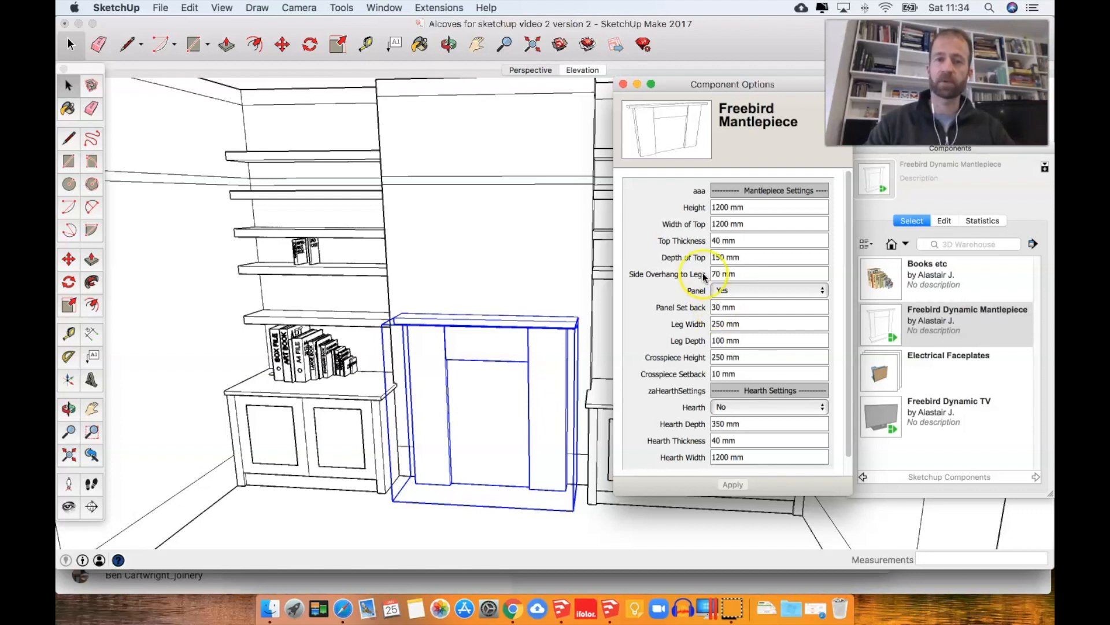
click(393, 530)
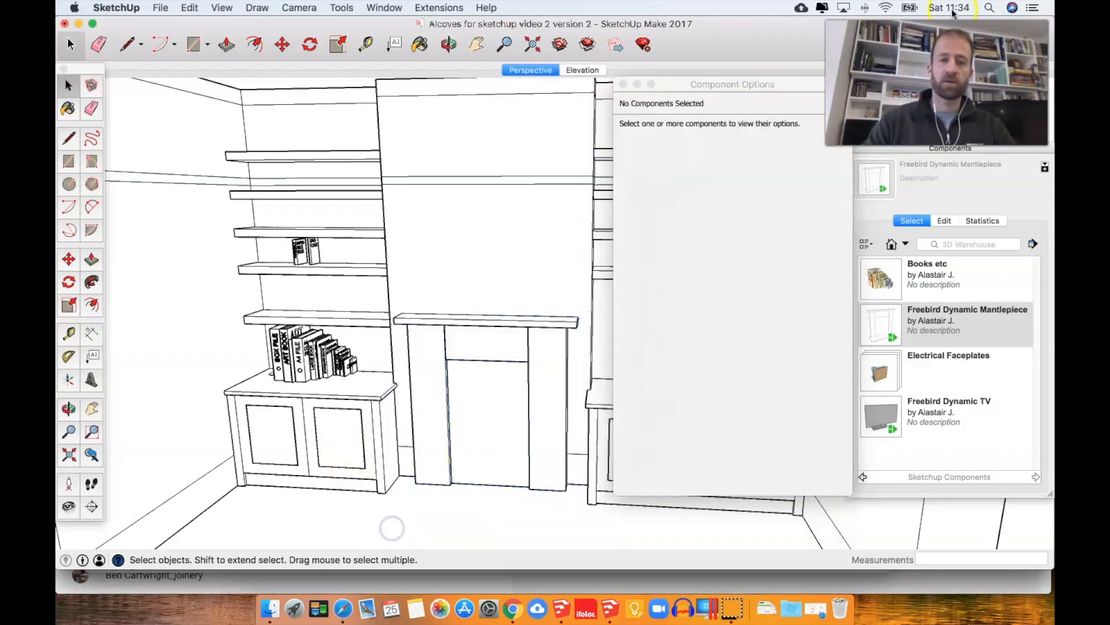
click(621, 84)
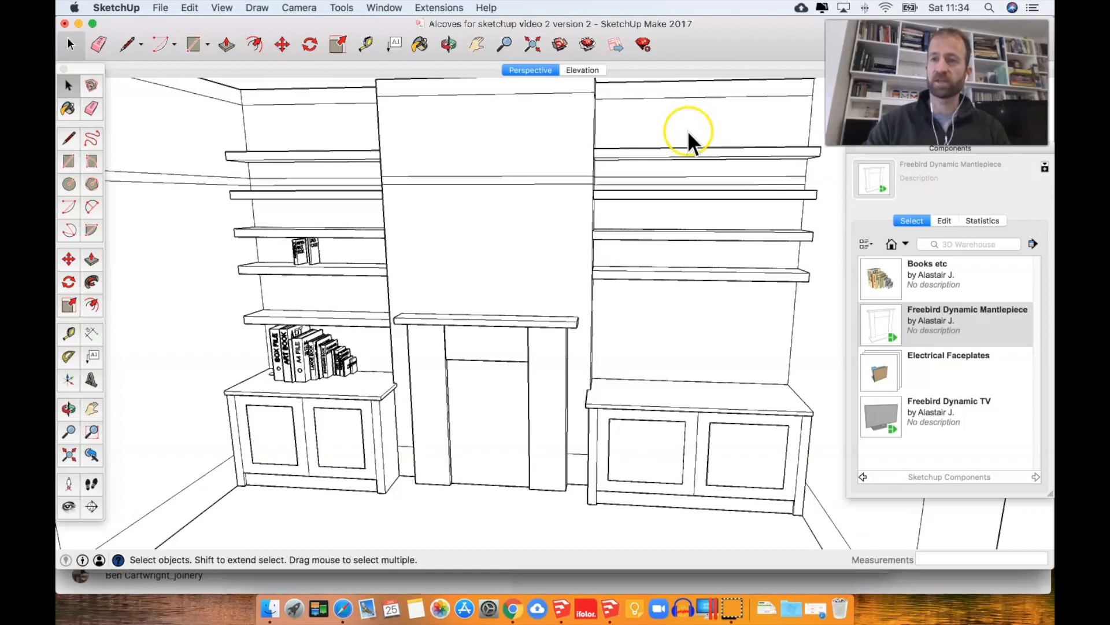
Step: Place the Freebird Dynamic TV component on top of the cabinet in the right-hand alcove
click(885, 431)
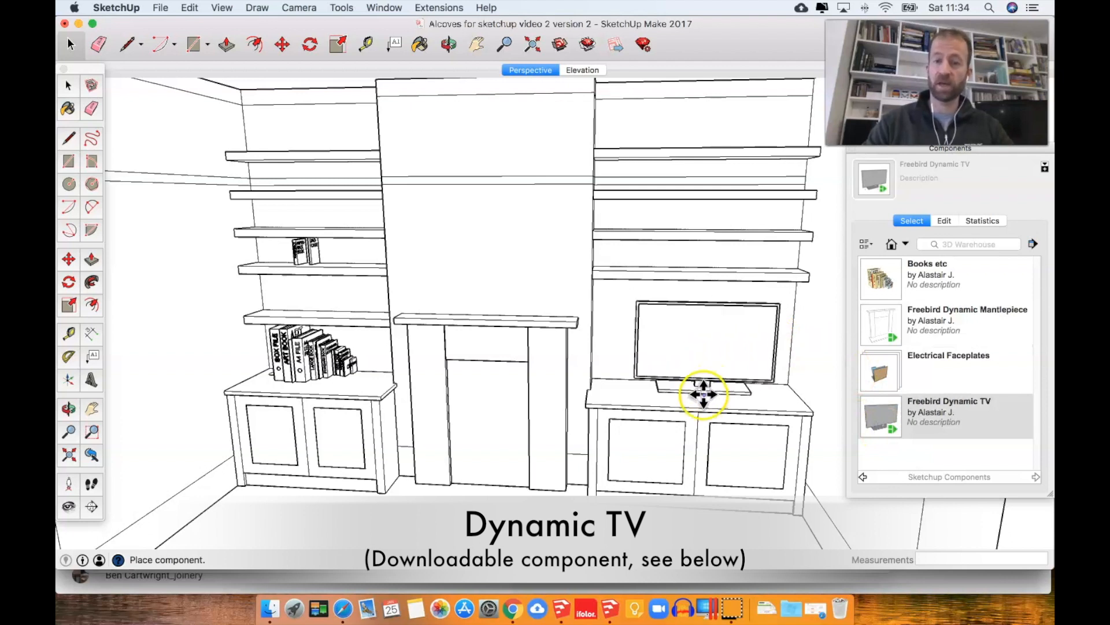
click(694, 401)
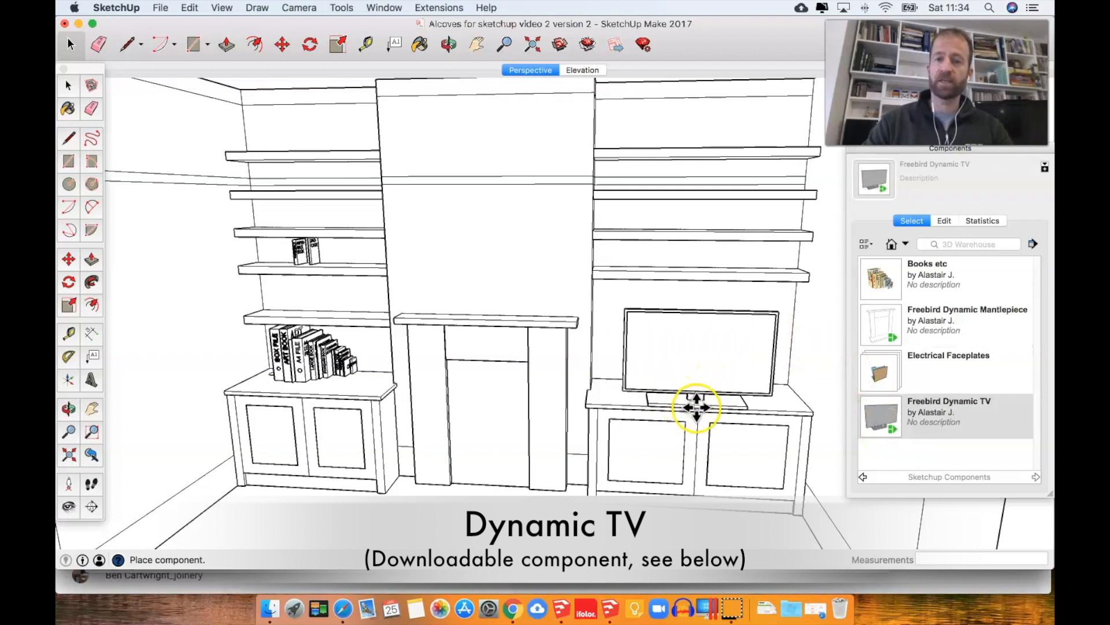
key(m)
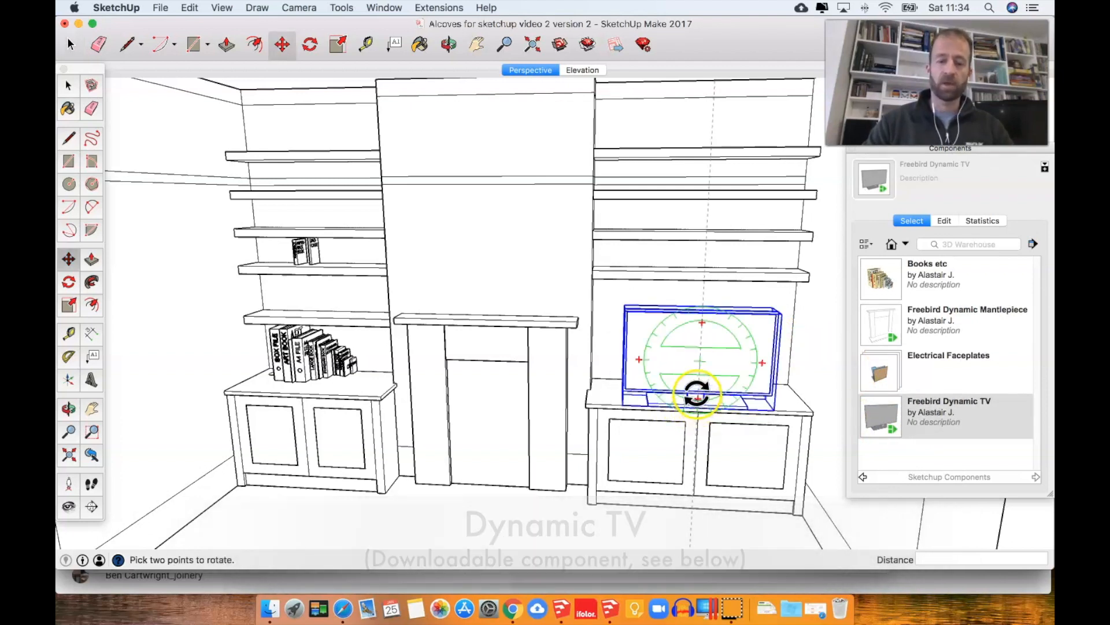
key(space)
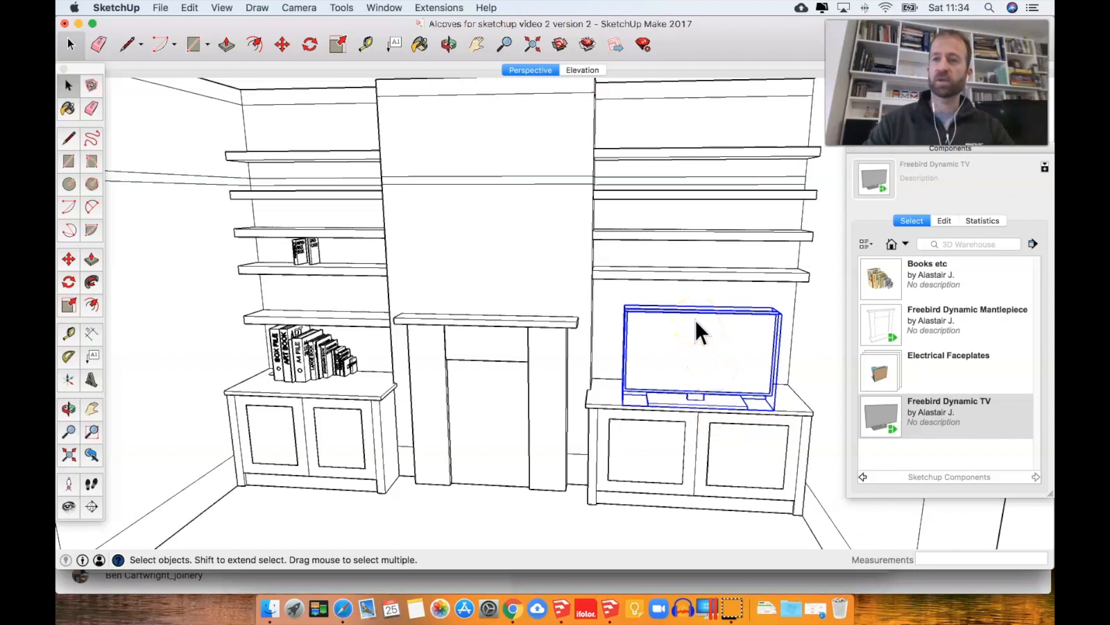
Step: Open the TV's dynamic component options, widening the window and placing it clear of the TV
middle_drag(657, 347, 665, 370)
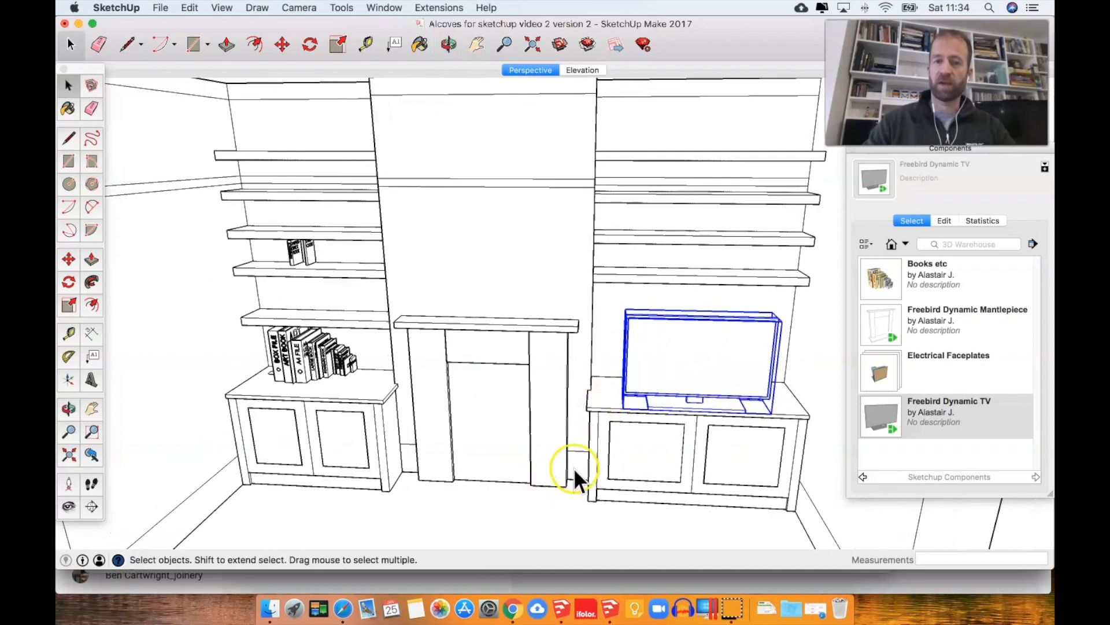
click(536, 513)
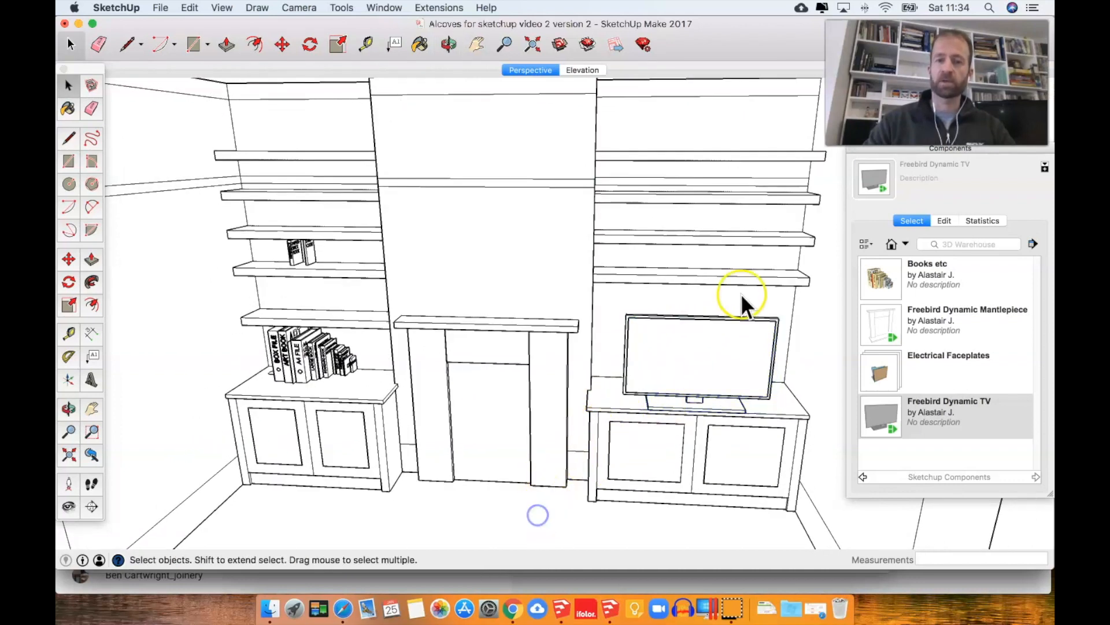
click(714, 346)
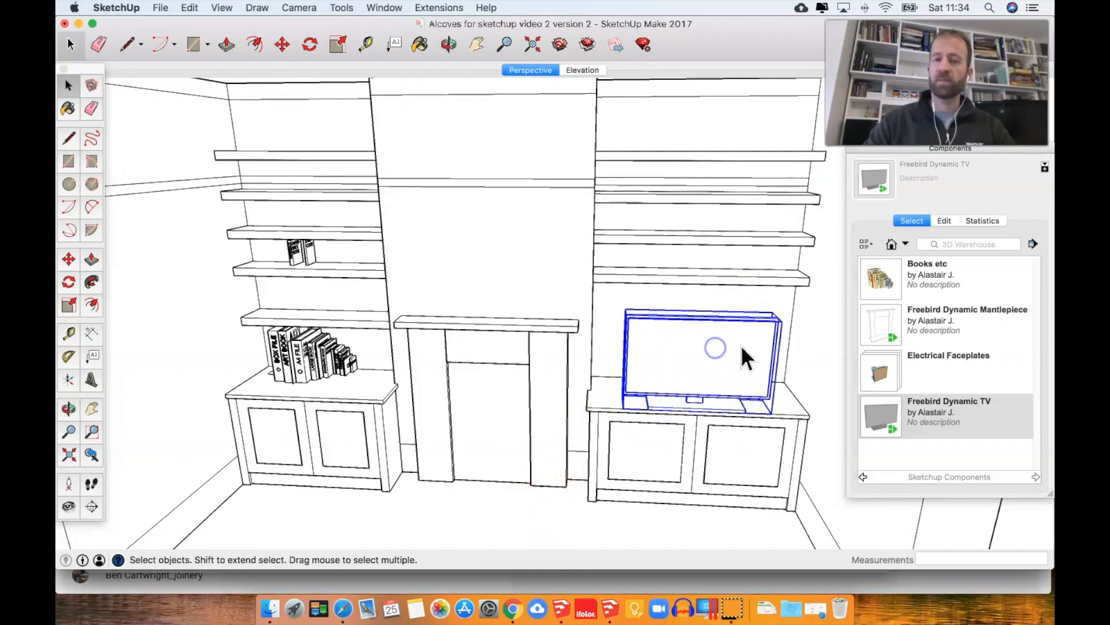
right_click(689, 335)
mouse_move(740, 579)
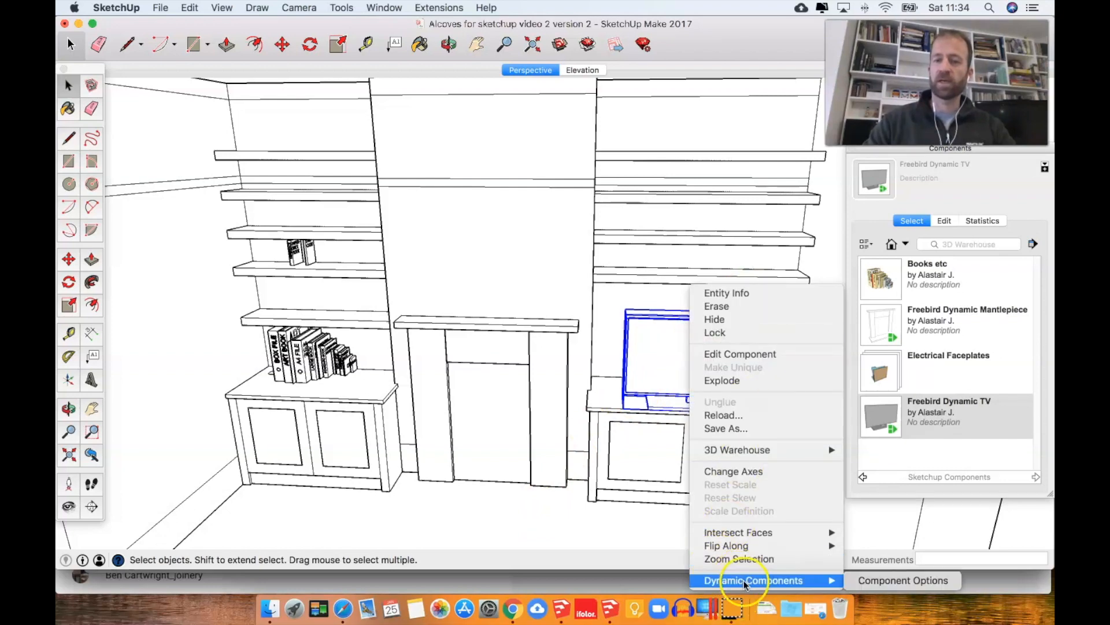
click(887, 580)
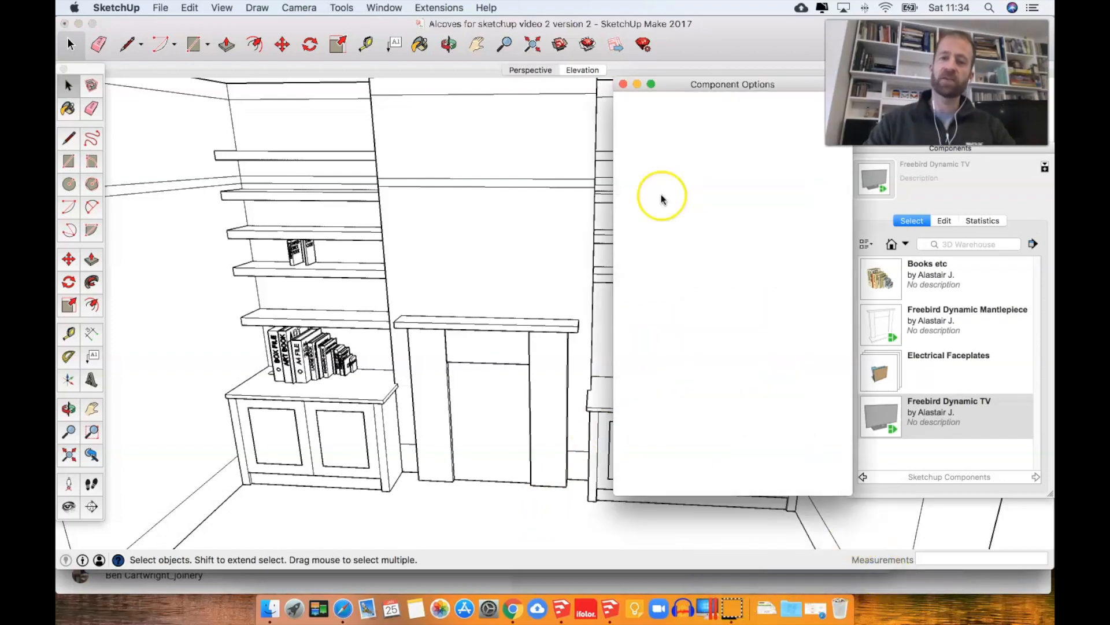
drag(721, 82, 408, 97)
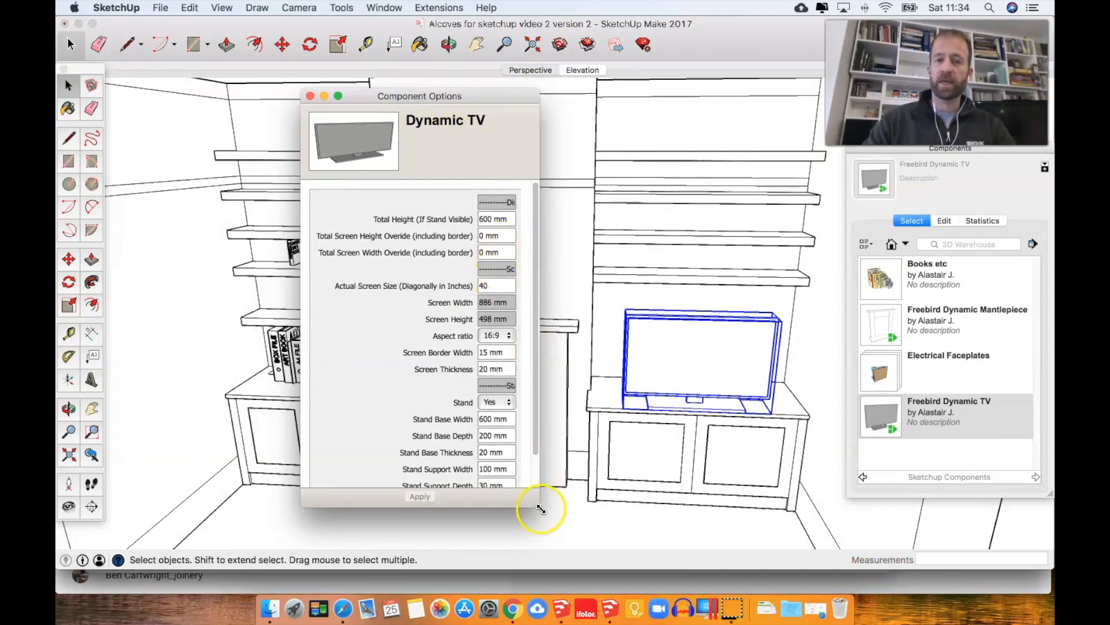
drag(538, 505, 620, 513)
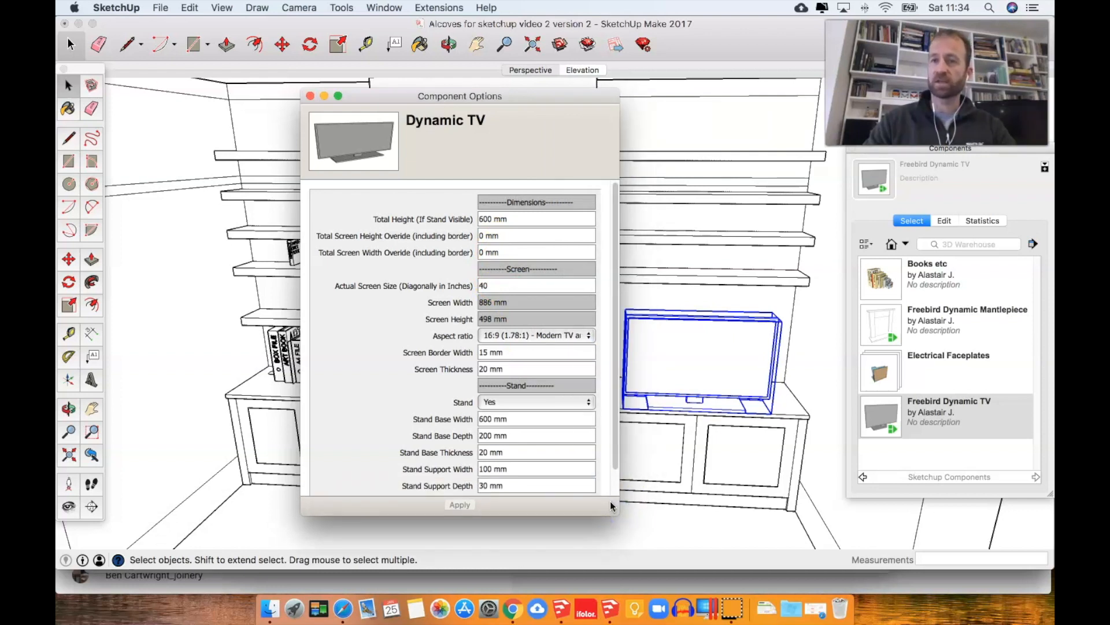
click(520, 70)
drag(518, 99, 480, 102)
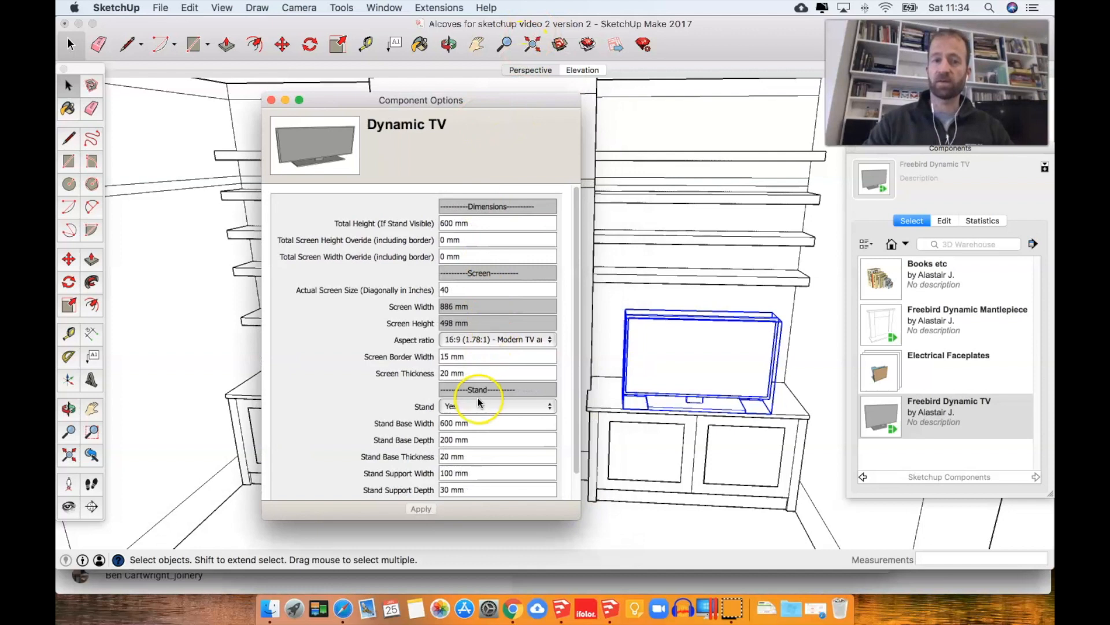
Step: Set the TV's actual diagonal screen size to 50 inches and apply it
click(472, 286)
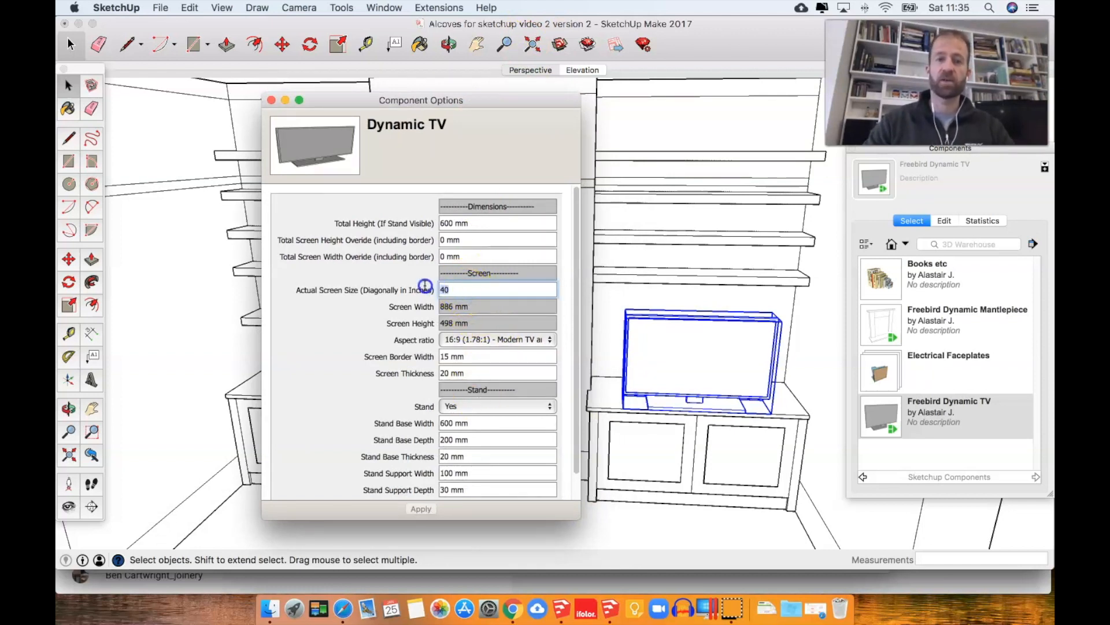
key(BackSpace)
key(BackSpace)
text(5)
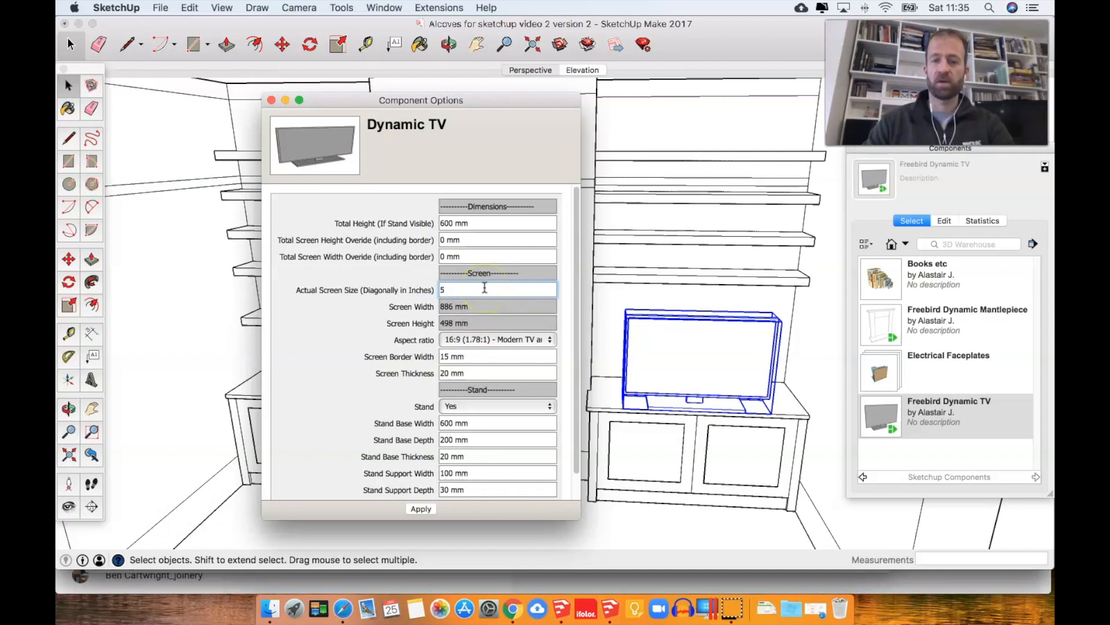
text(0)
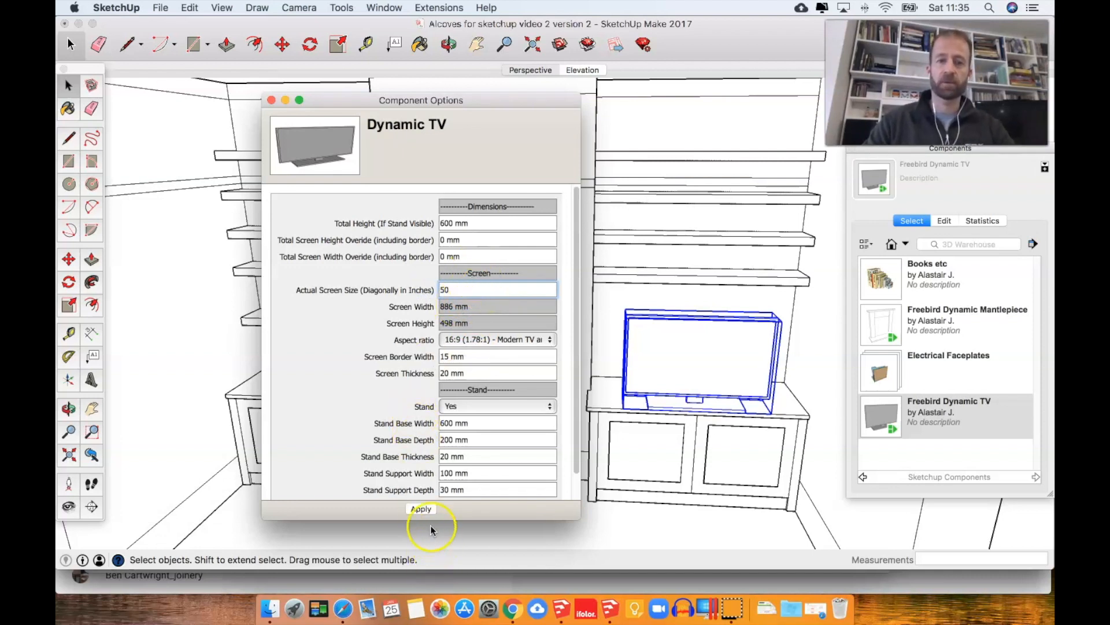
click(422, 505)
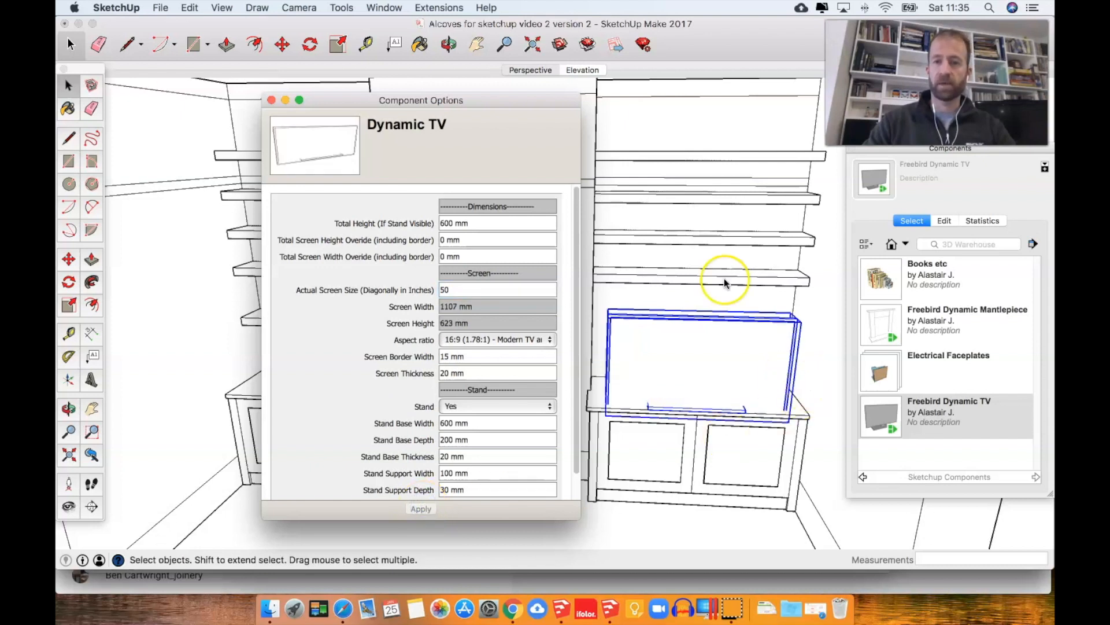
Step: Move the TV back towards the alcove's rear wall on the cabinet top
click(719, 338)
key(m)
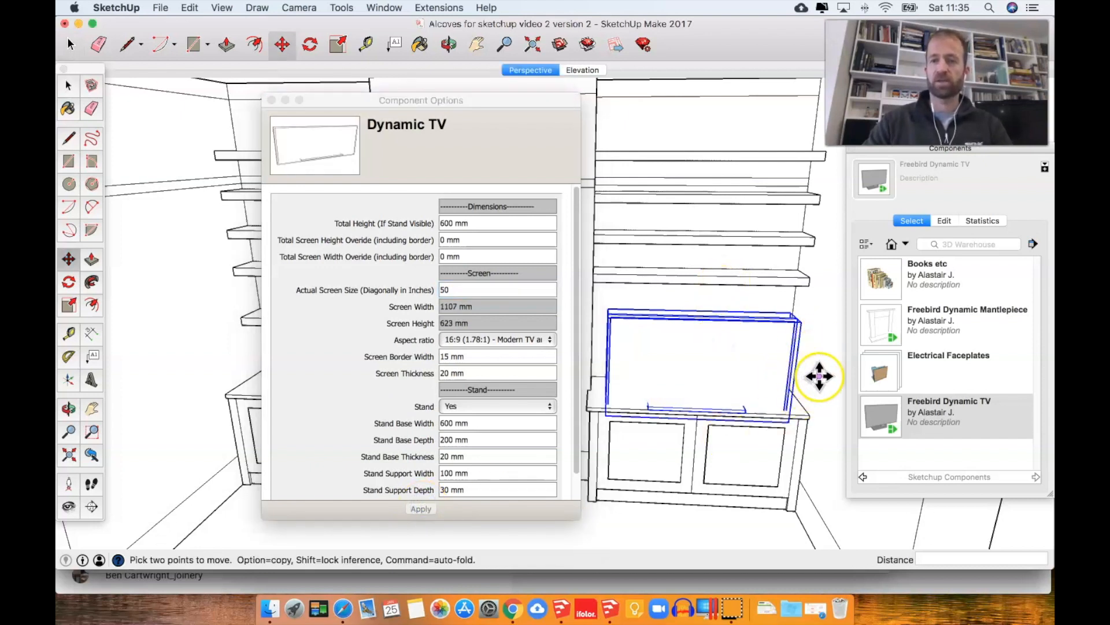
click(819, 376)
click(819, 351)
key(space)
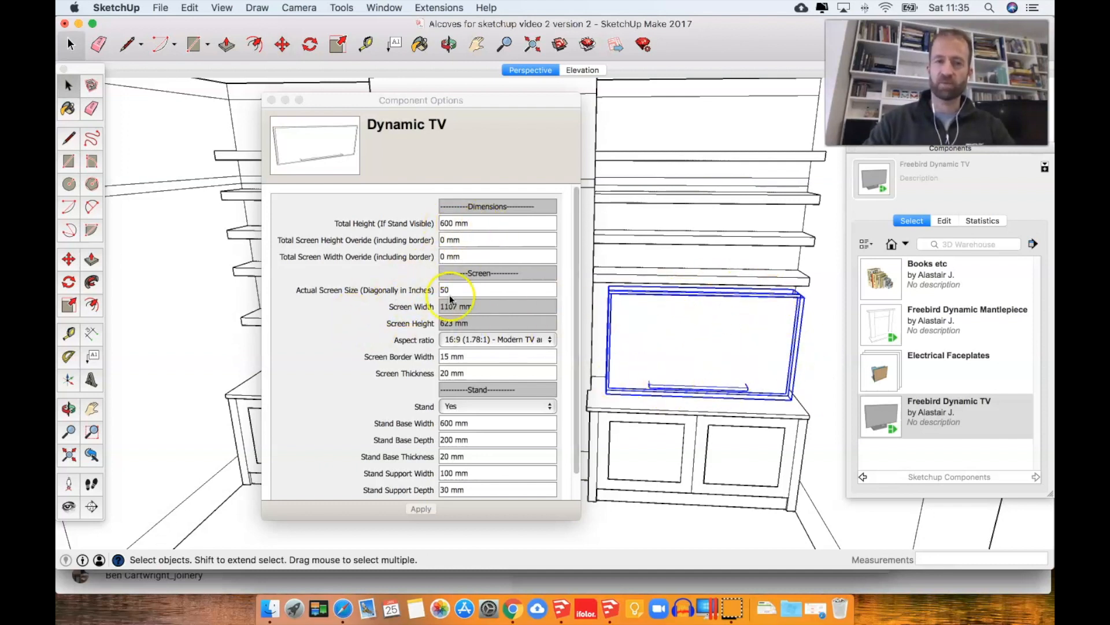
Step: Set the TV's total height, stand included, to 700 mm and apply it
click(470, 224)
click(451, 222)
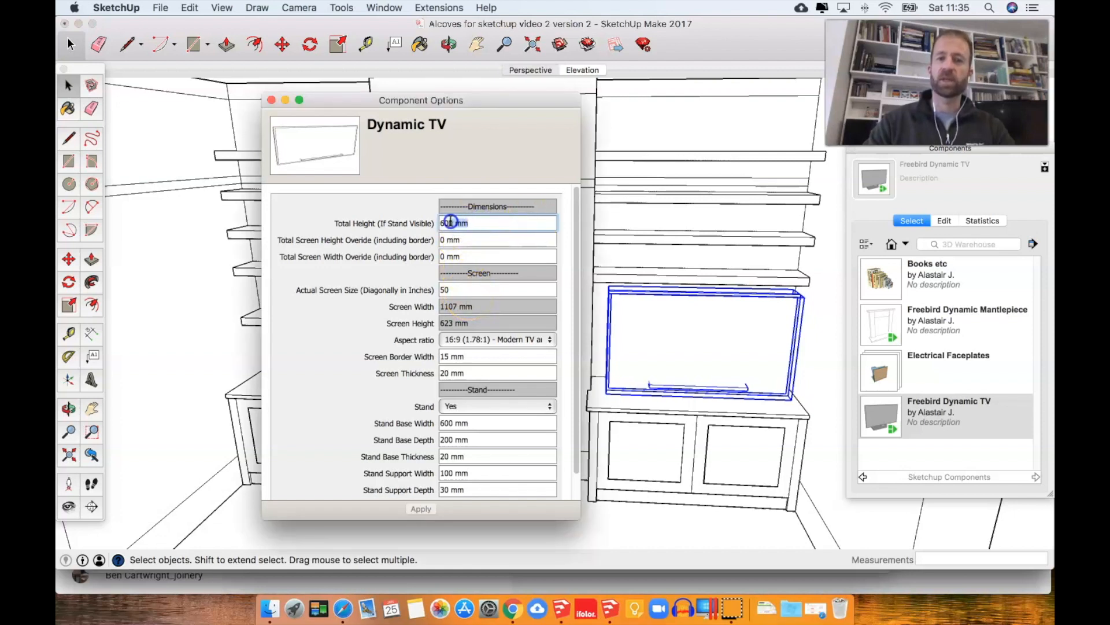
drag(439, 222, 496, 223)
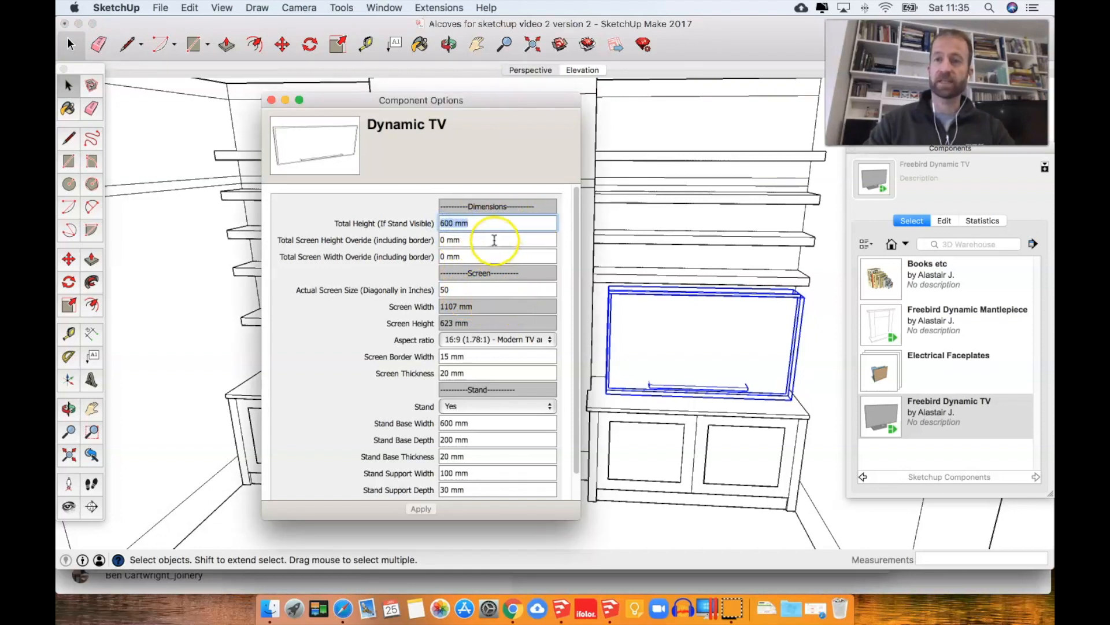
text(700)
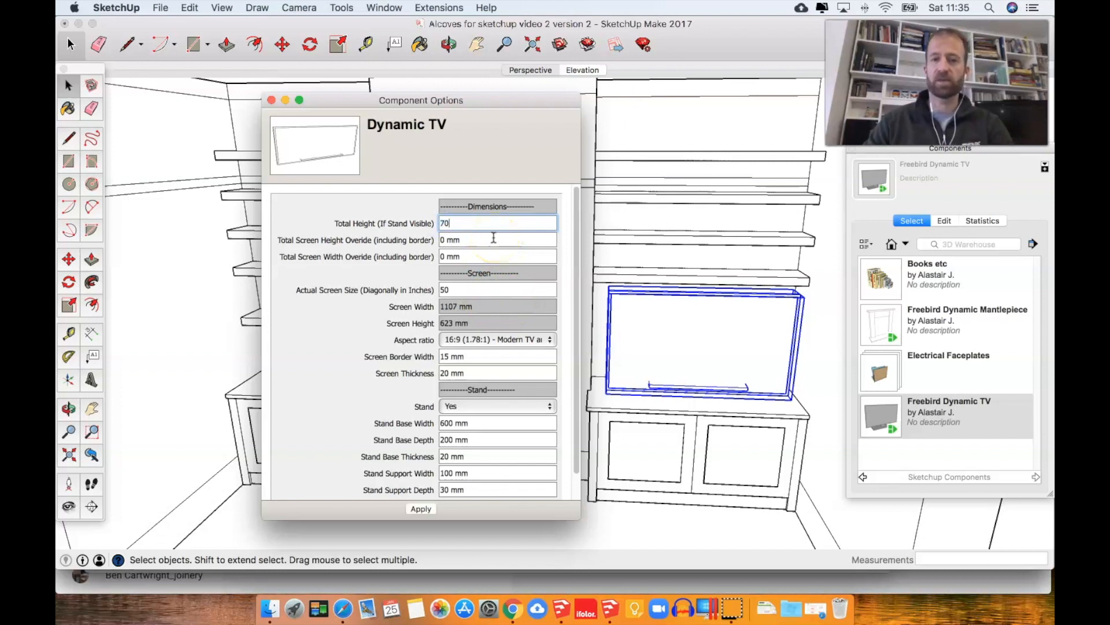
click(413, 512)
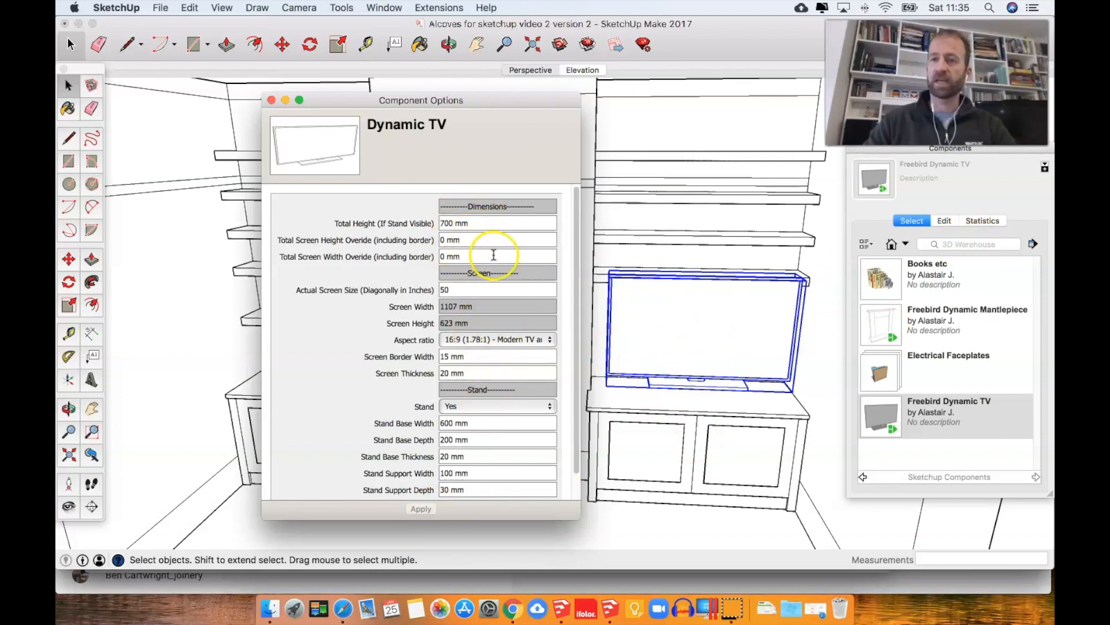
Step: Set the TV's total height to 550 mm, its screen height override to 500 mm and its screen width override to 650 mm
click(483, 239)
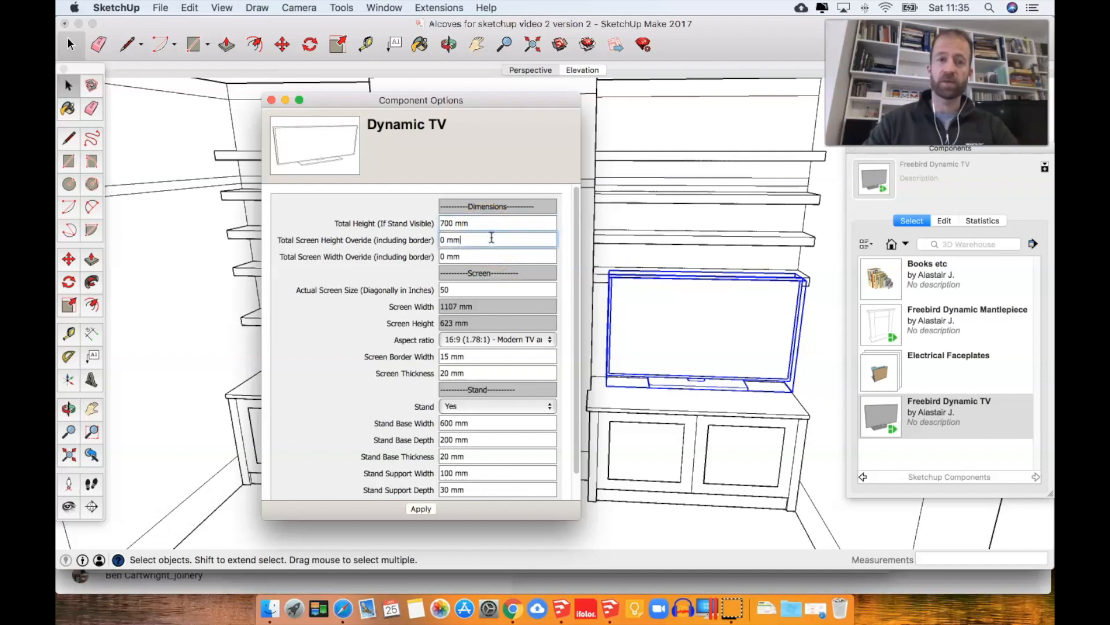
drag(484, 223, 431, 237)
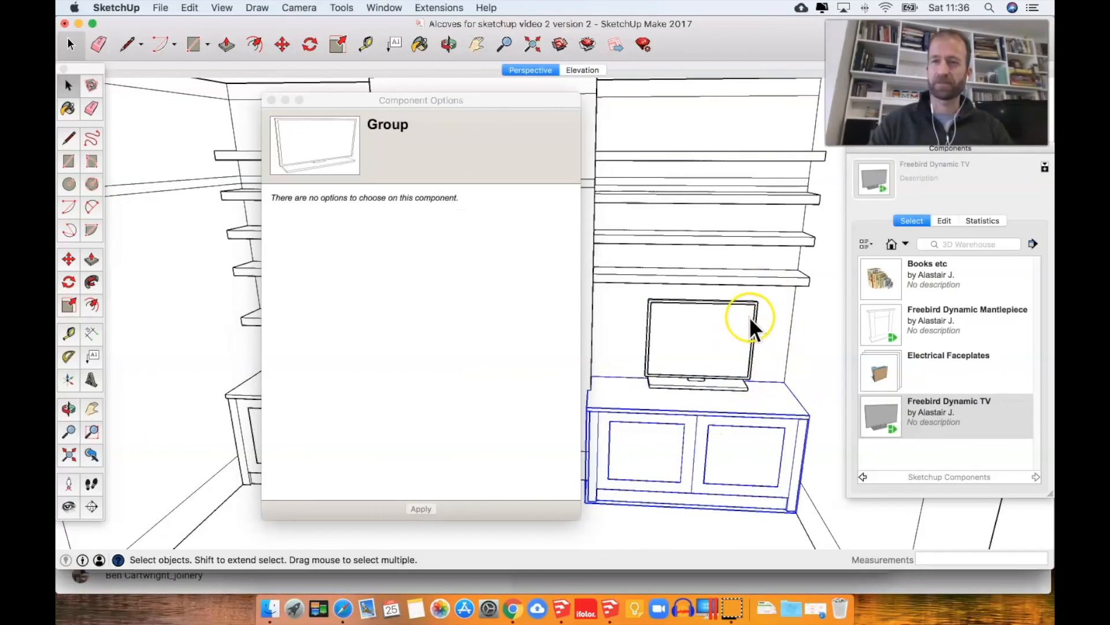
Step: Remove the TV's stand by setting Stand to No in its component options and apply it
click(723, 330)
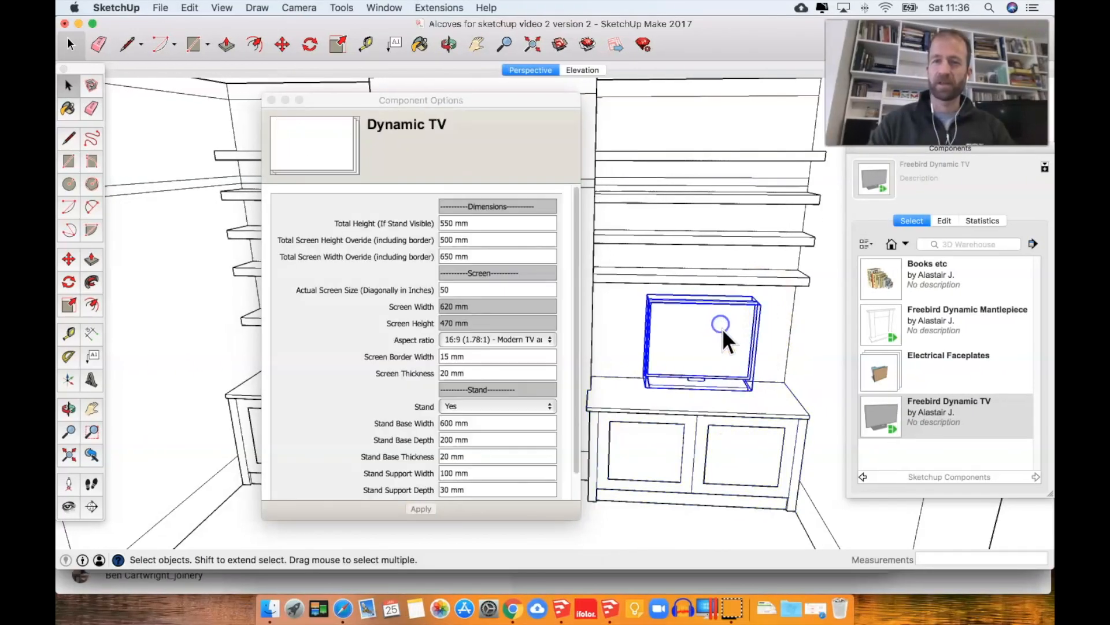
click(541, 406)
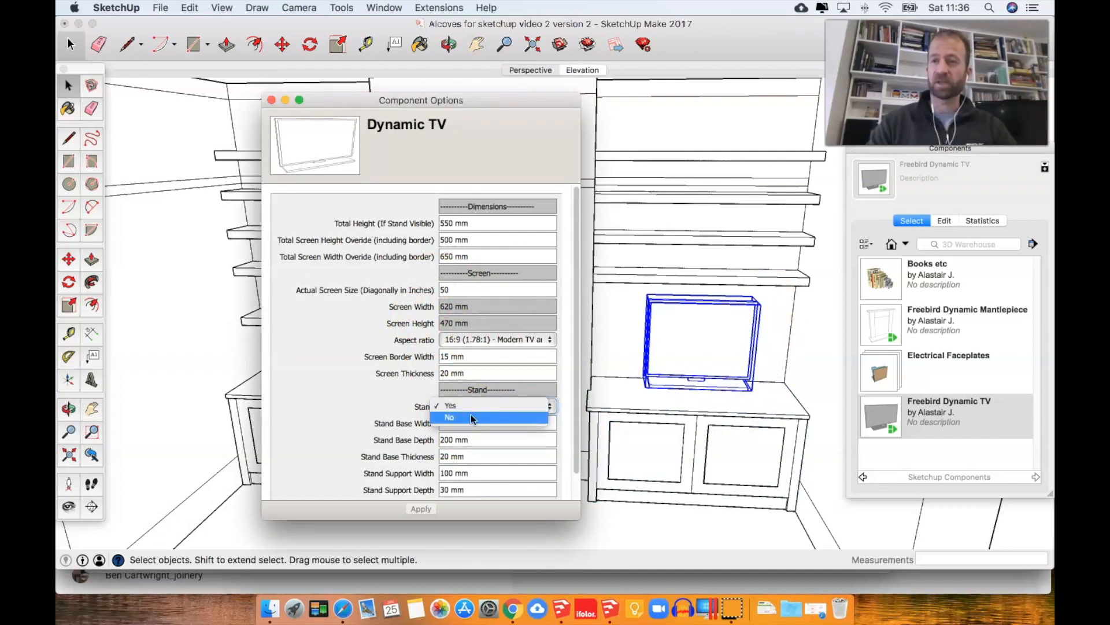
click(471, 416)
click(420, 508)
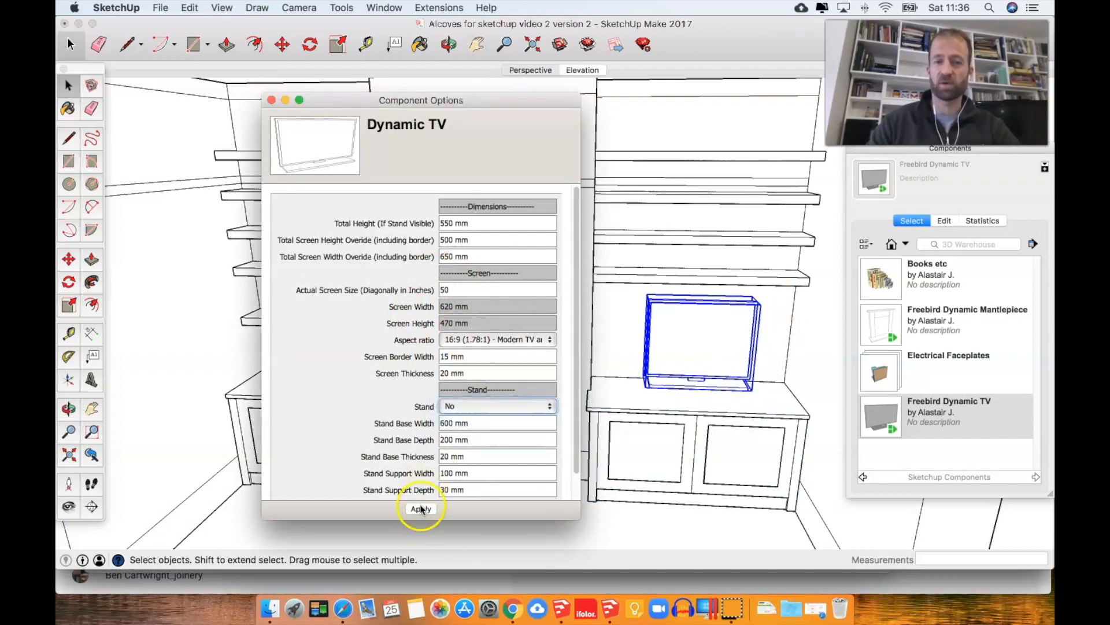
Step: Move the standless TV about 81 mm along the alcove wall towards the chimney breast
click(728, 351)
key(m)
click(769, 349)
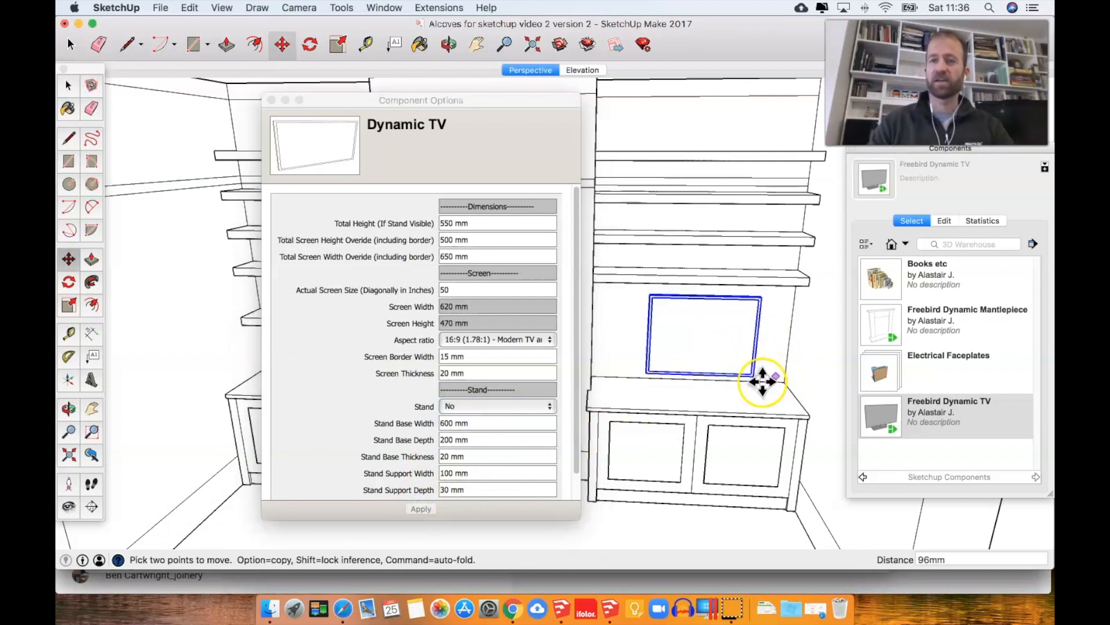
click(728, 382)
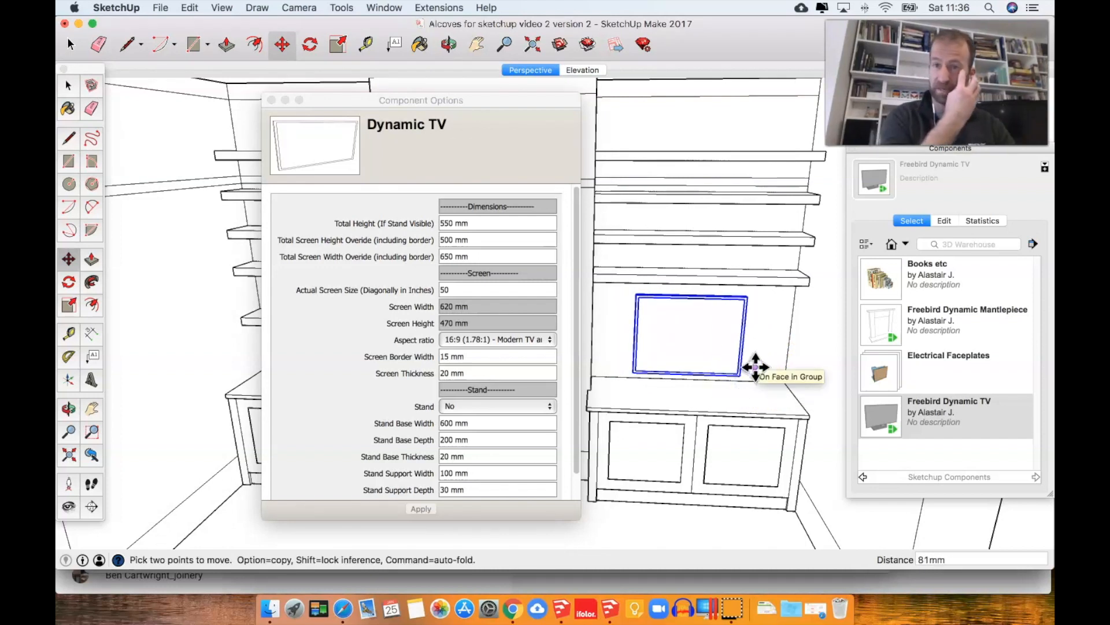
Step: Close the TV's component options and change the model's face style to Shaded
click(262, 99)
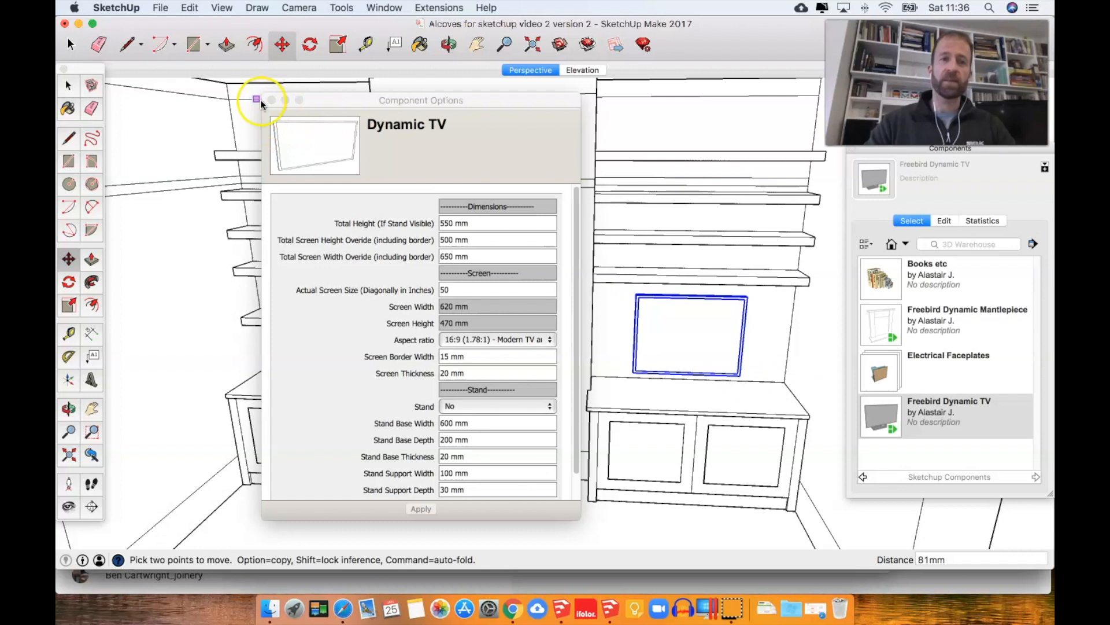
click(271, 100)
key(space)
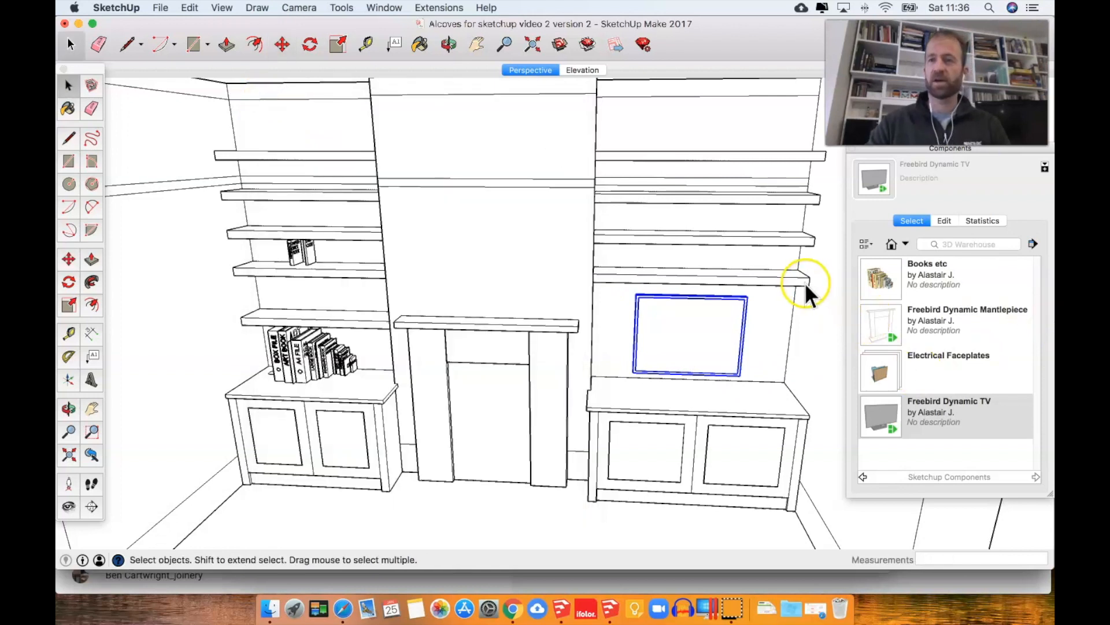
click(223, 8)
mouse_move(263, 218)
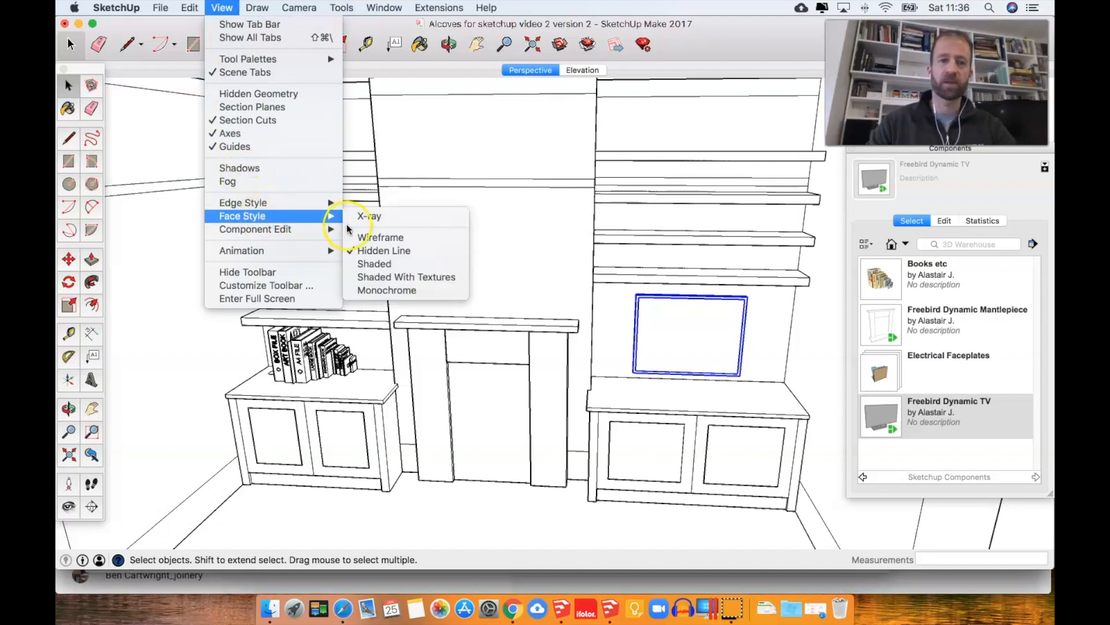
click(366, 265)
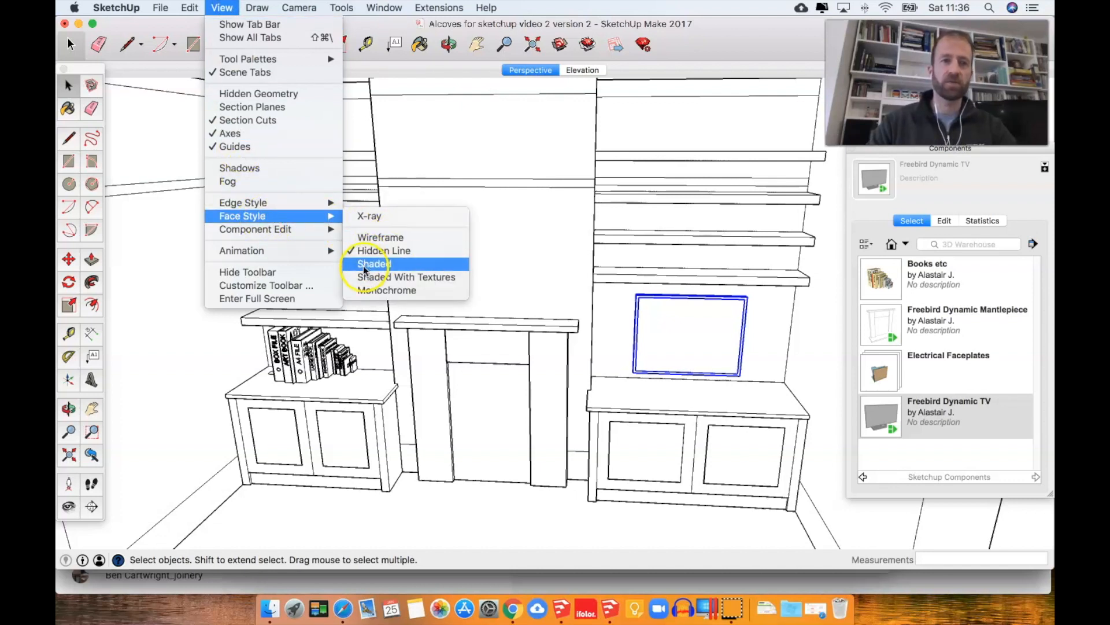
click(367, 266)
middle_drag(522, 343, 458, 317)
shift+middle_drag(495, 203, 528, 225)
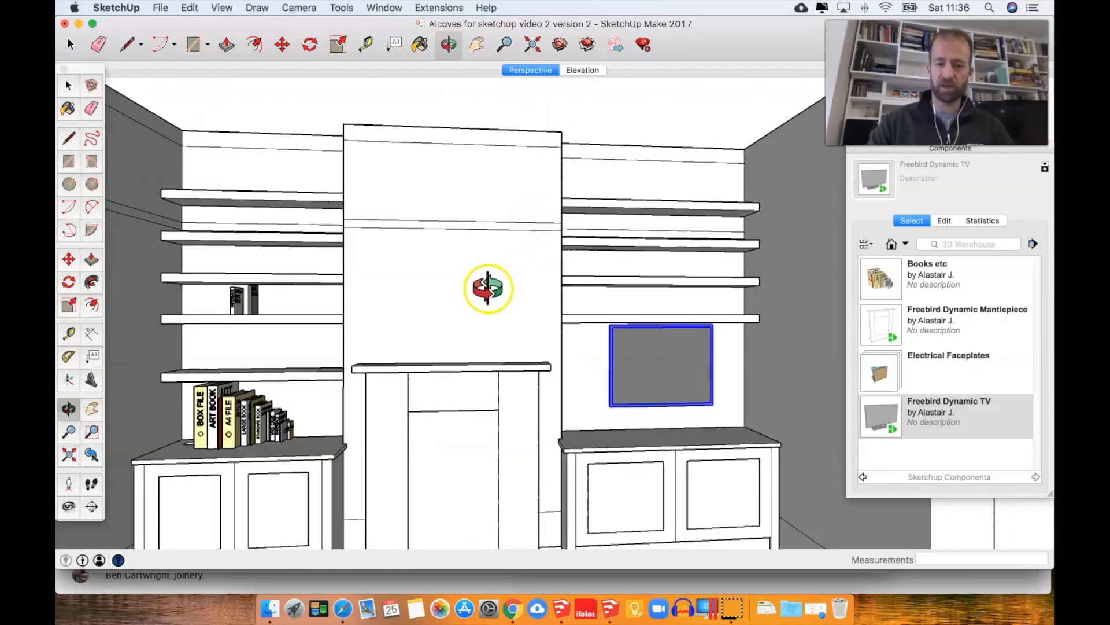
shift+middle_drag(486, 289, 567, 247)
Step: Open the shadow settings, expand them to their full options and place them over the model
click(384, 8)
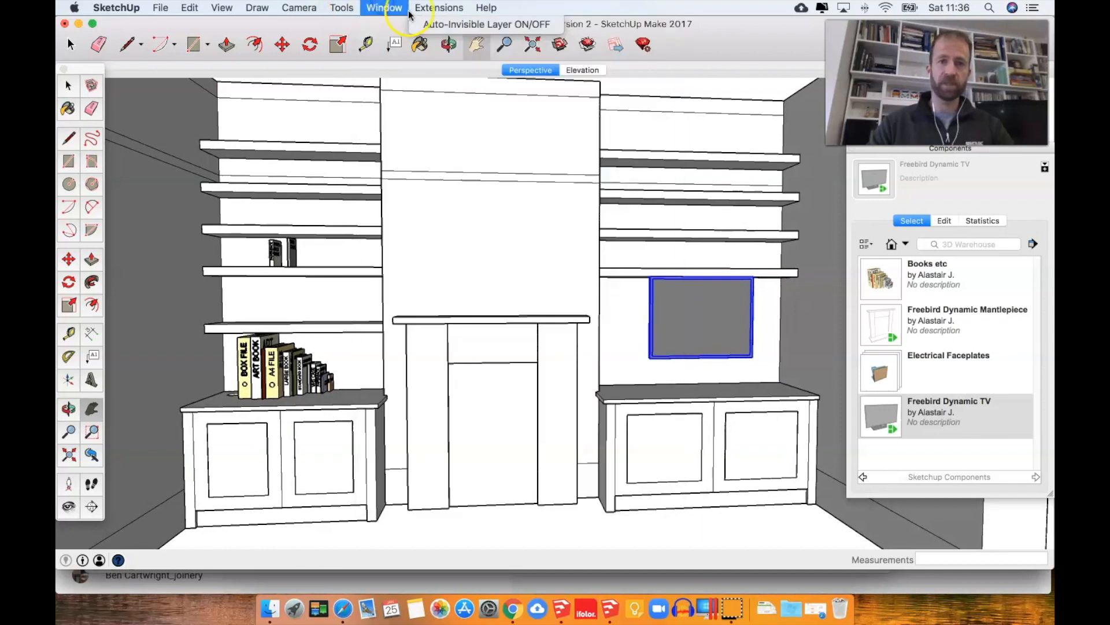
mouse_move(342, 7)
mouse_move(382, 8)
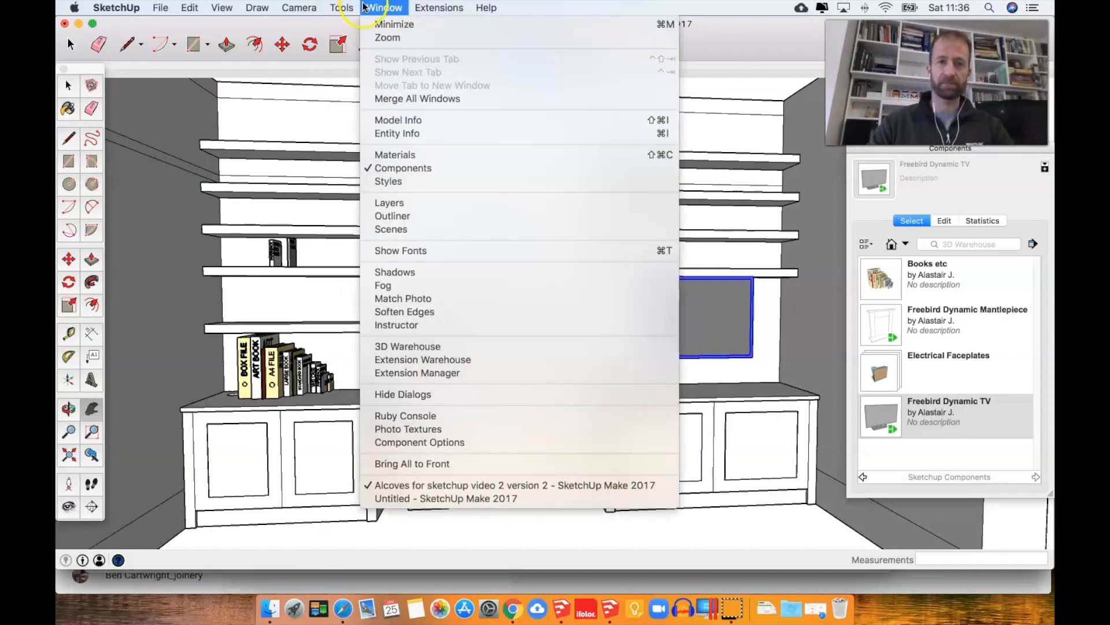
click(400, 272)
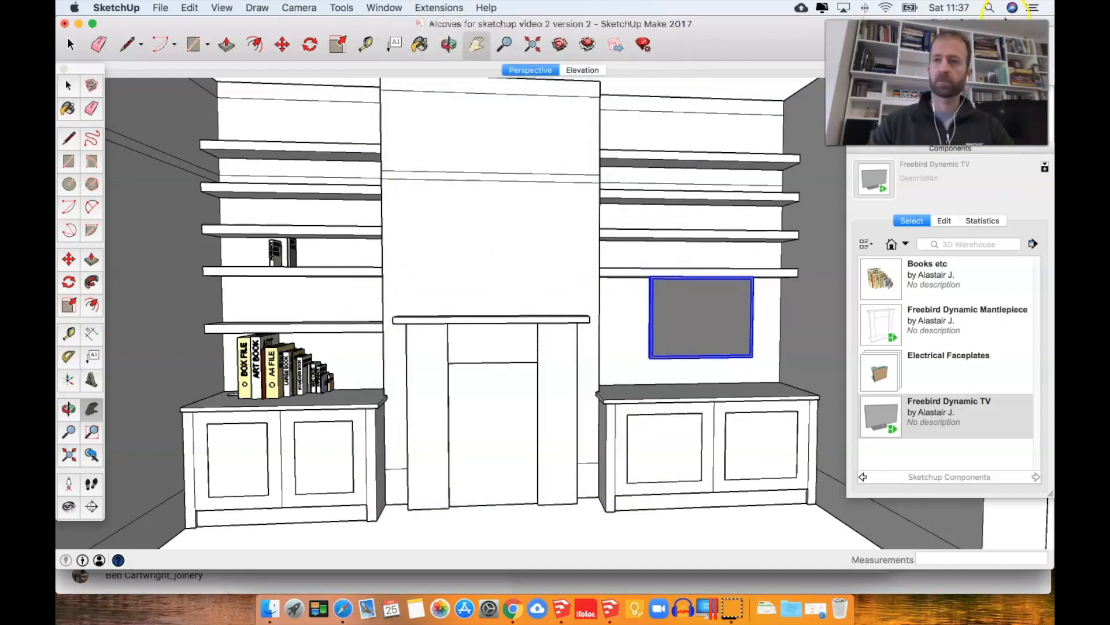
drag(969, 78, 775, 194)
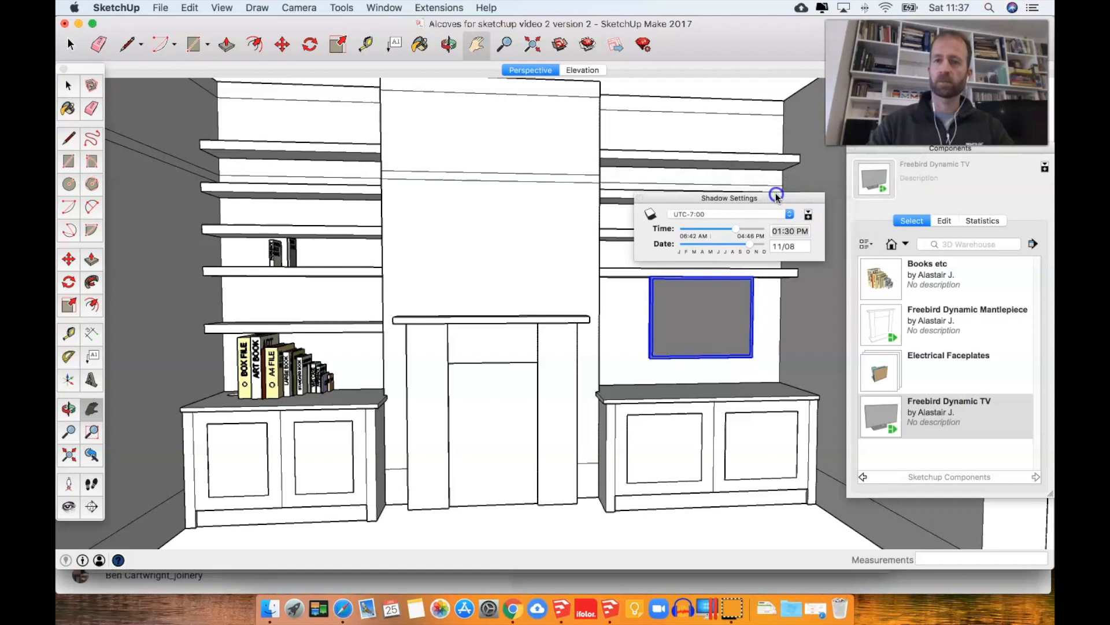
click(809, 216)
drag(785, 200, 667, 232)
Step: Use the sun for shading, with time 11:01 AM, date 04/30, light 53 and dark 54
key(o)
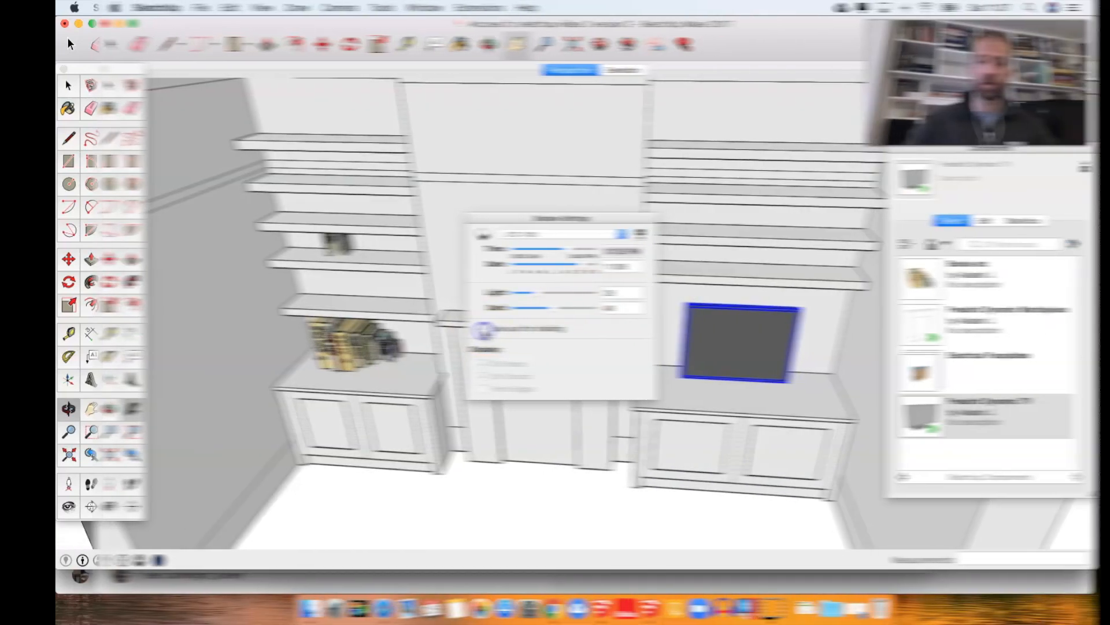
click(494, 327)
mouse_move(499, 290)
mouse_down()
mouse_move(527, 292)
mouse_move(489, 294)
mouse_move(521, 294)
mouse_move(499, 311)
mouse_move(538, 311)
mouse_move(520, 311)
mouse_up()
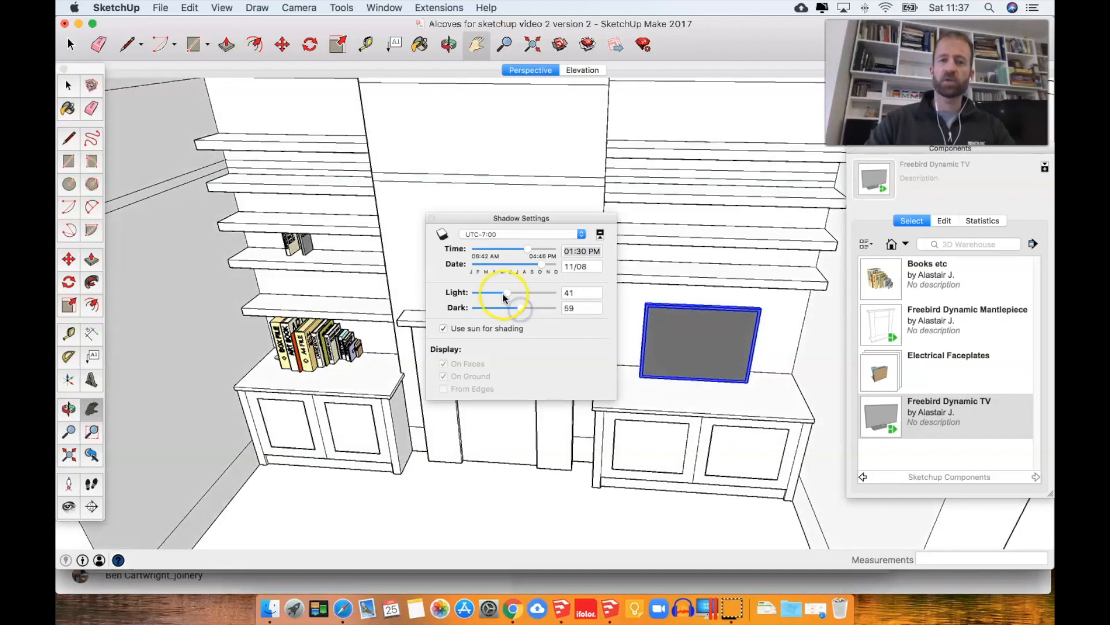
drag(509, 217, 847, 198)
drag(879, 244, 840, 248)
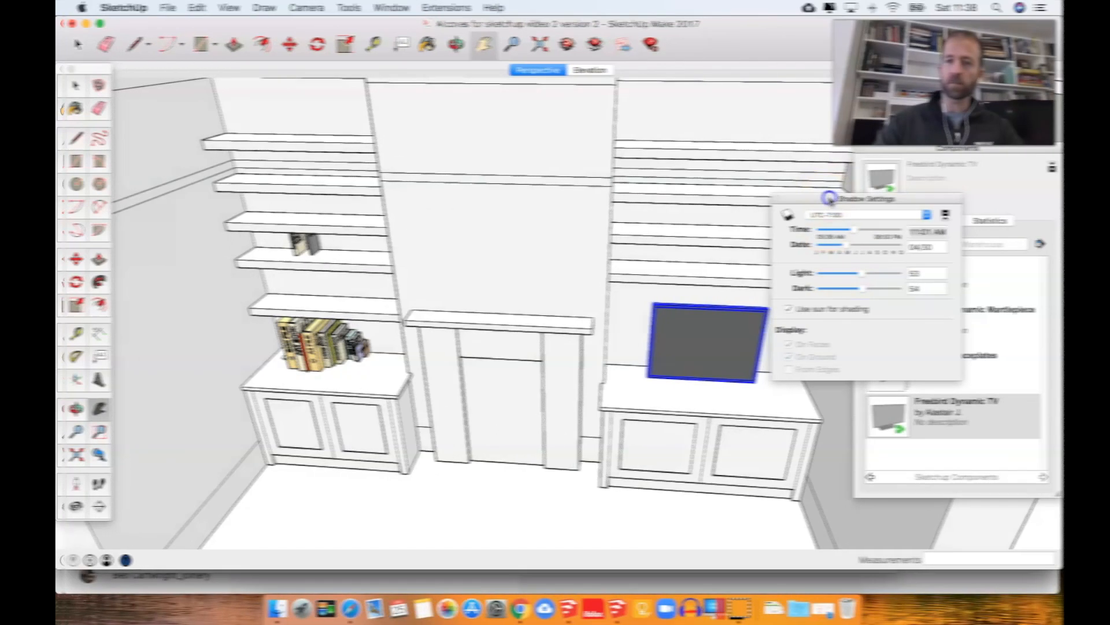
drag(828, 194, 774, 173)
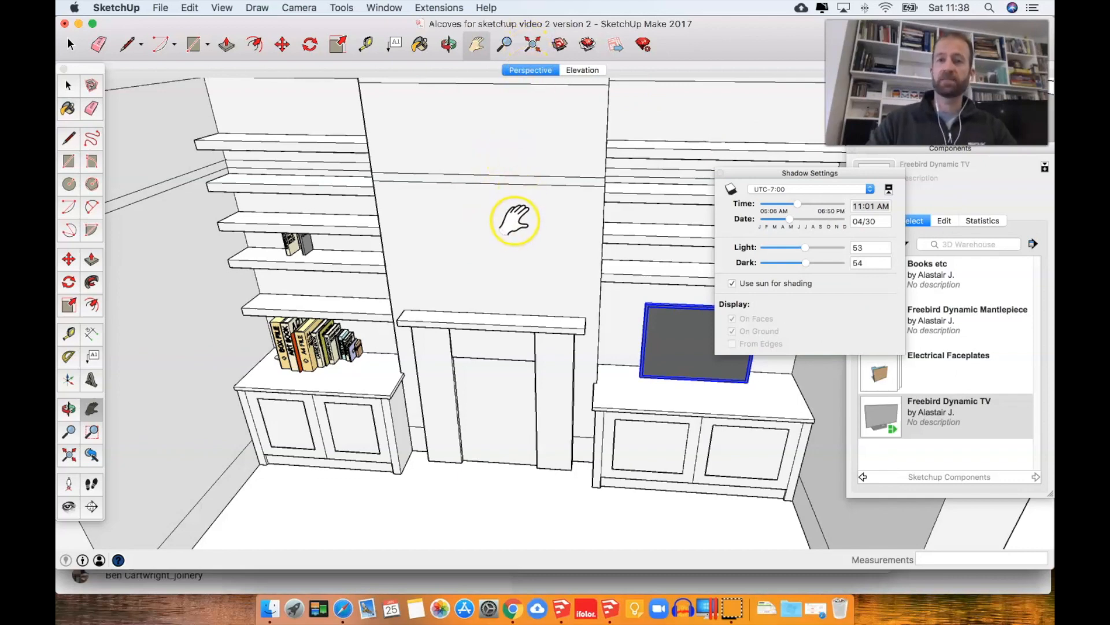
Step: Examine the shading of the shelves, cabinets and fireplace from several angles, ending on a nearly frontal view of the room
drag(516, 217, 515, 289)
key(o)
shift+drag(491, 342, 567, 293)
scroll(512, 305, down, 1)
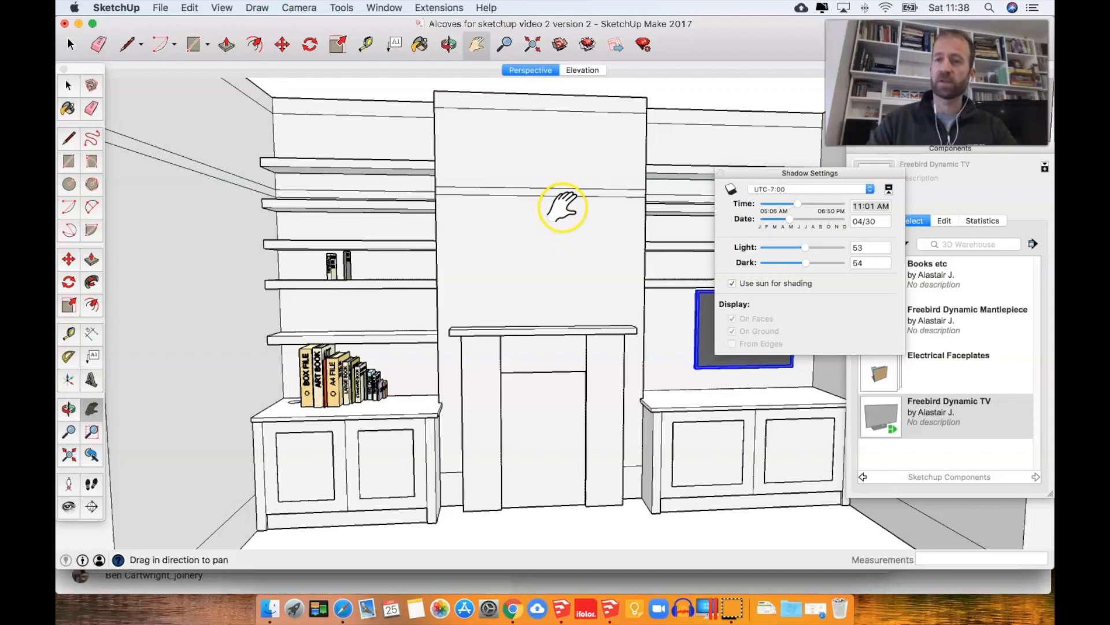
scroll(562, 207, down, 1)
scroll(562, 211, down, 3)
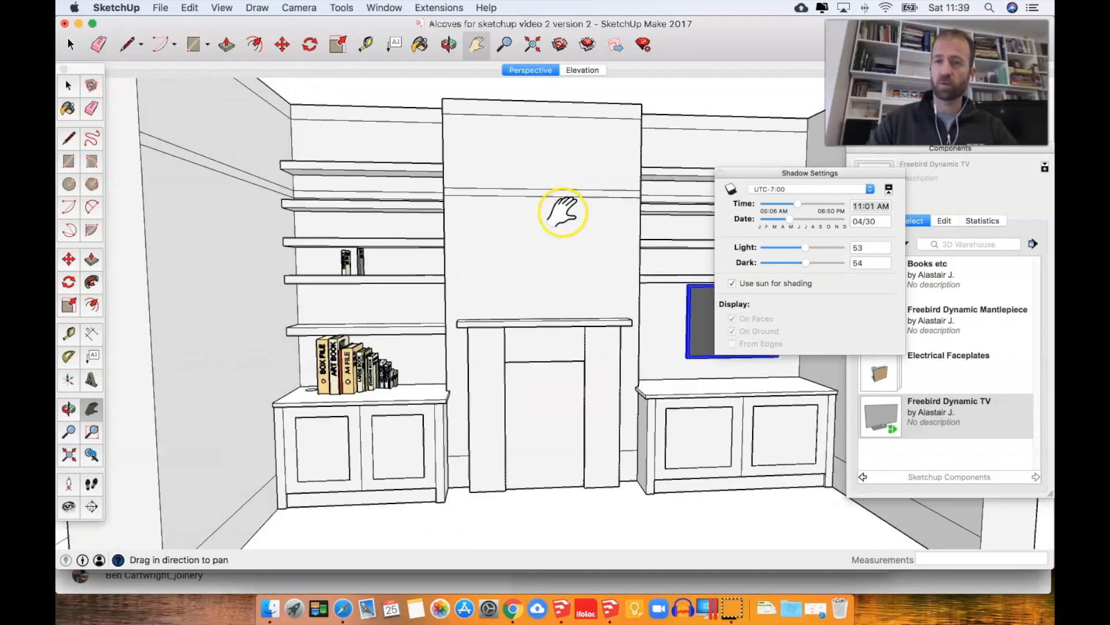
key(o)
drag(556, 218, 418, 305)
middle_drag(417, 305, 500, 194)
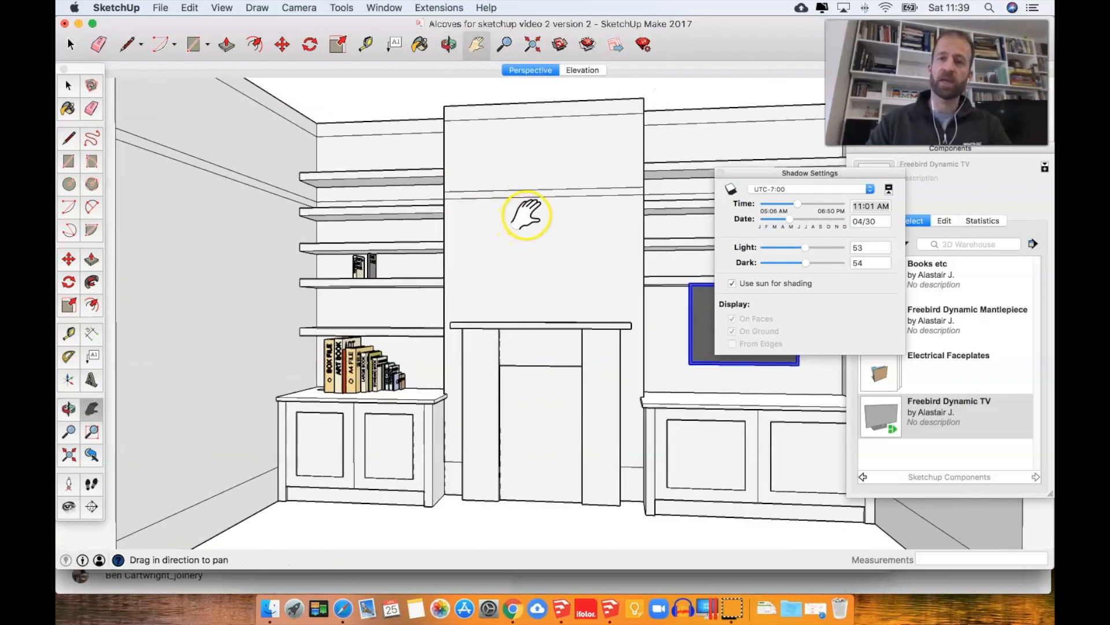
drag(528, 216, 480, 221)
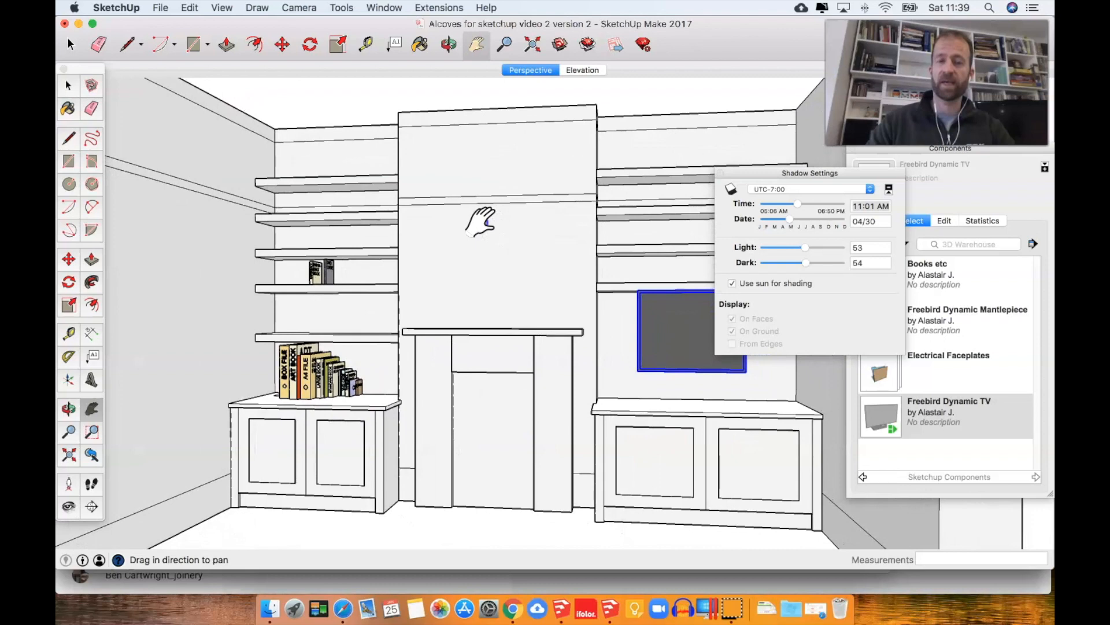
middle_drag(480, 221, 501, 225)
Step: Set the light level to 76 and update the Perspective scene, saving the style changes as a new style
click(862, 227)
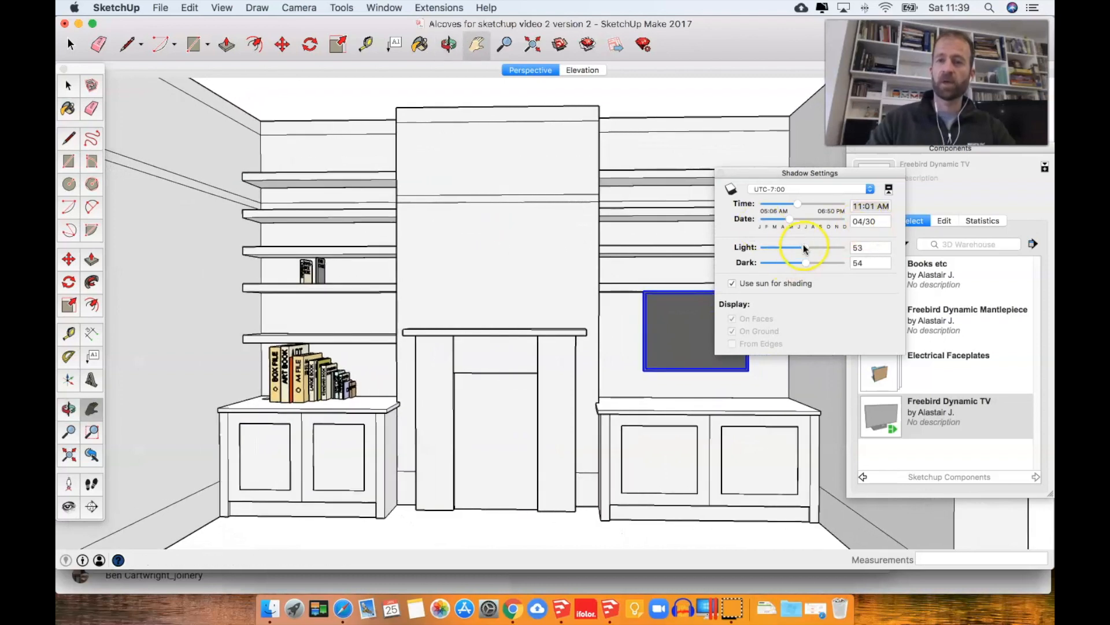
drag(805, 249, 822, 250)
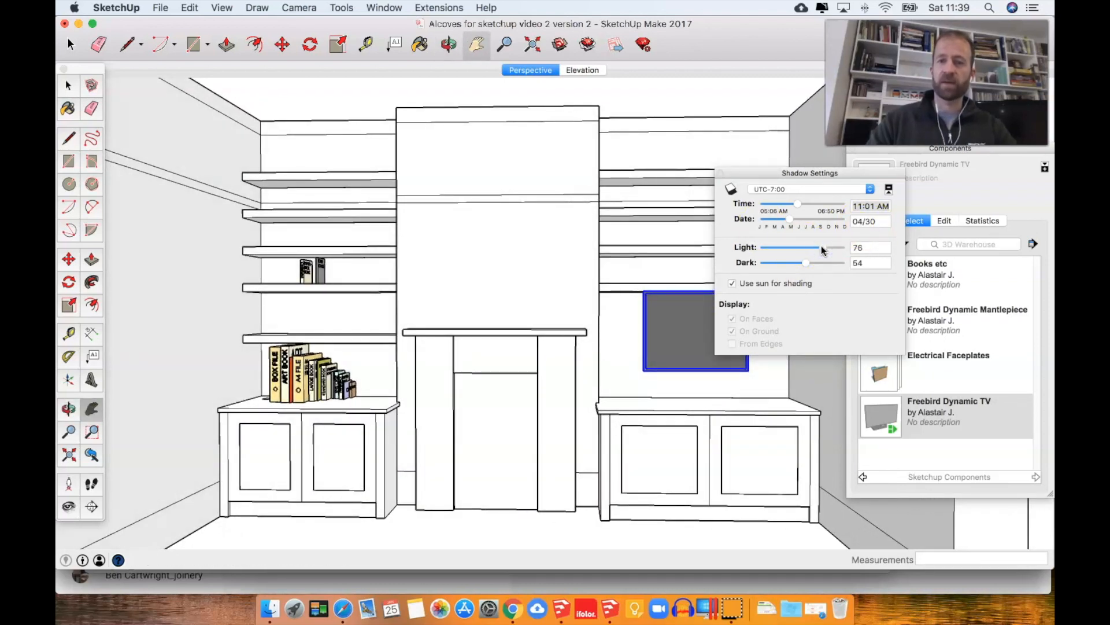
click(522, 72)
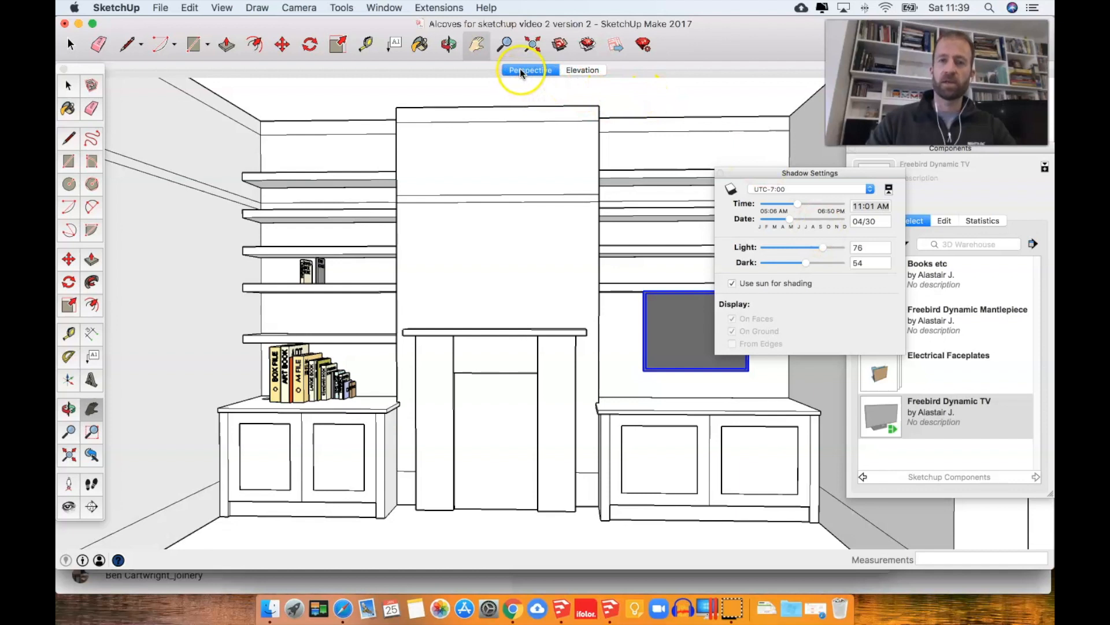
right_click(521, 71)
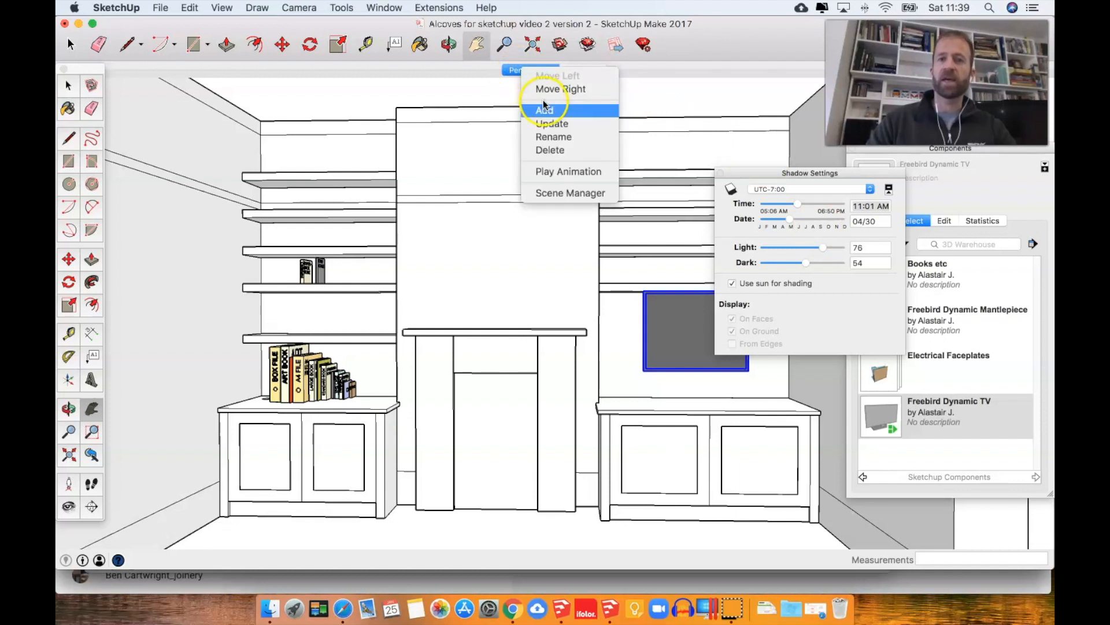
click(554, 124)
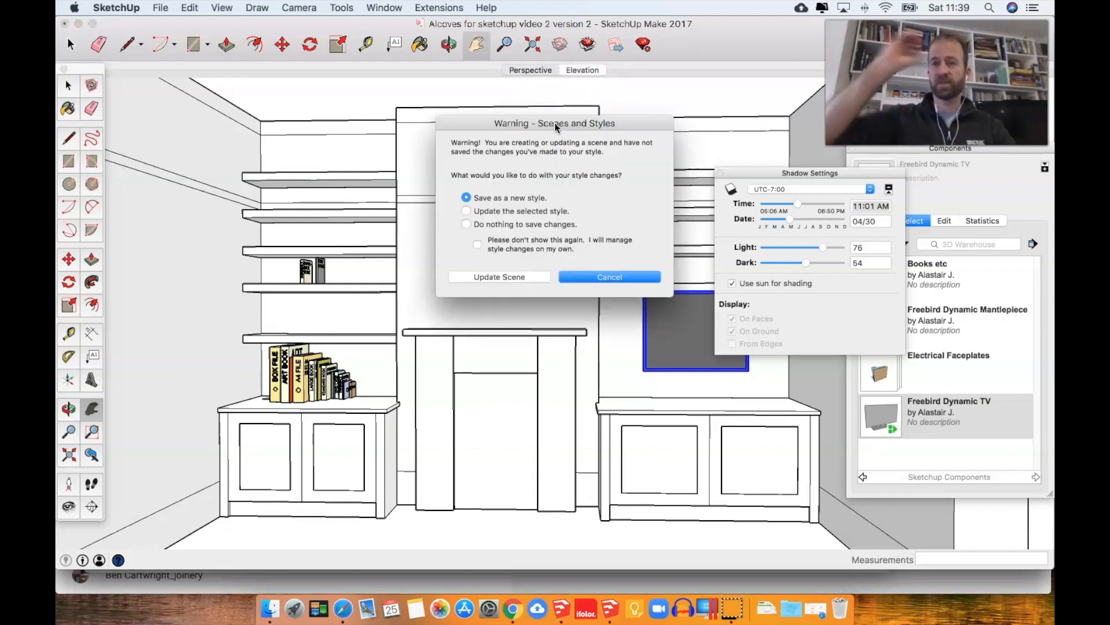
click(569, 278)
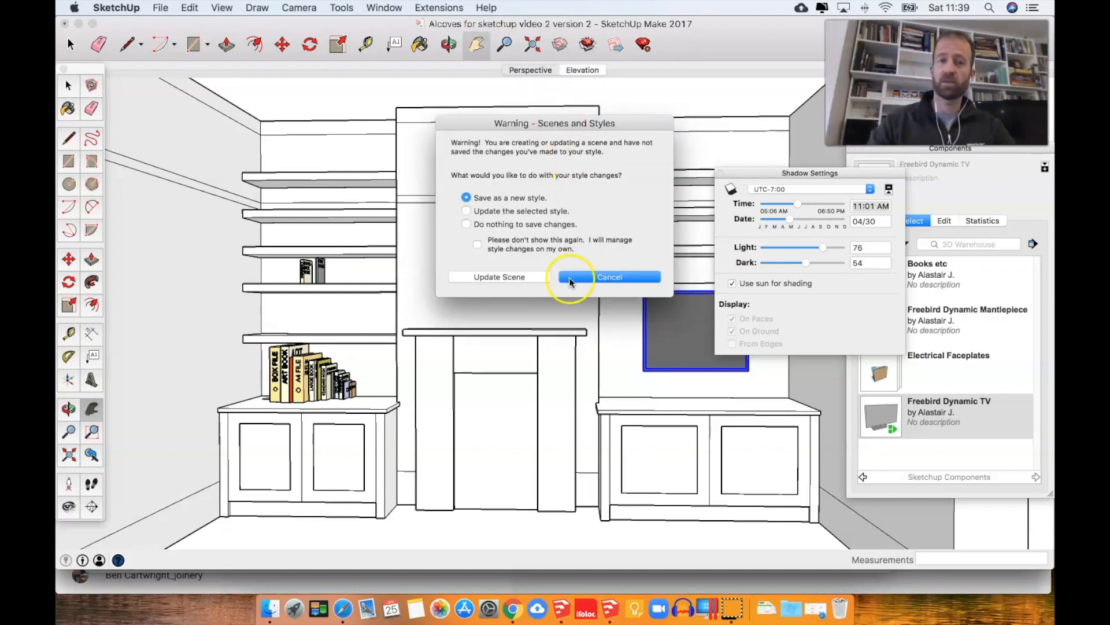
click(512, 277)
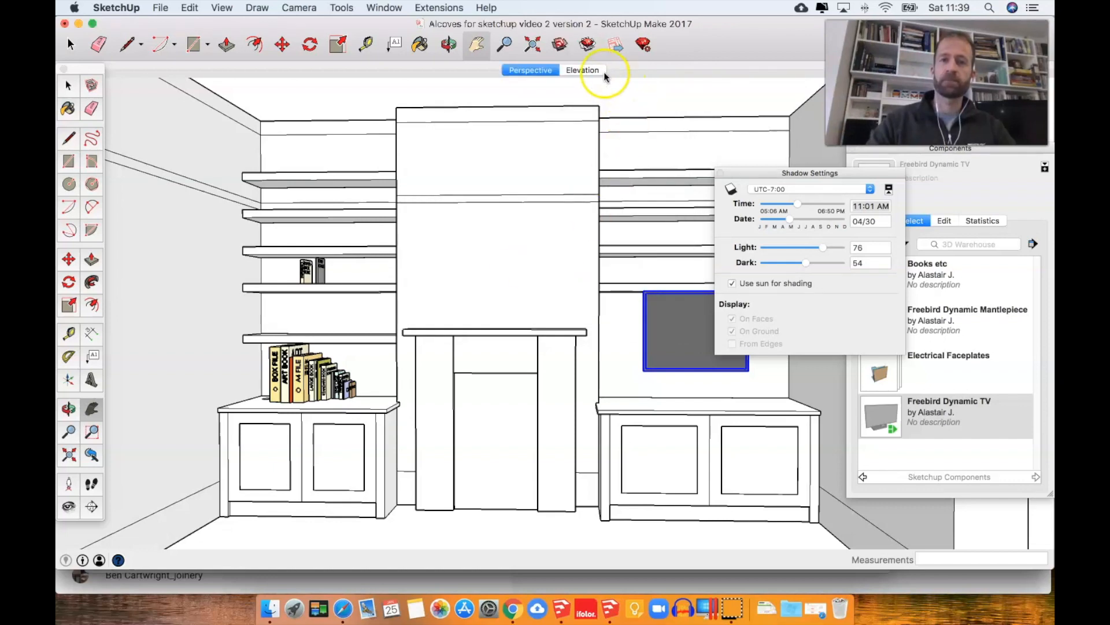
Step: Compare the Elevation scene with the updated Perspective scene, then move the shadow settings clear of the model
click(584, 70)
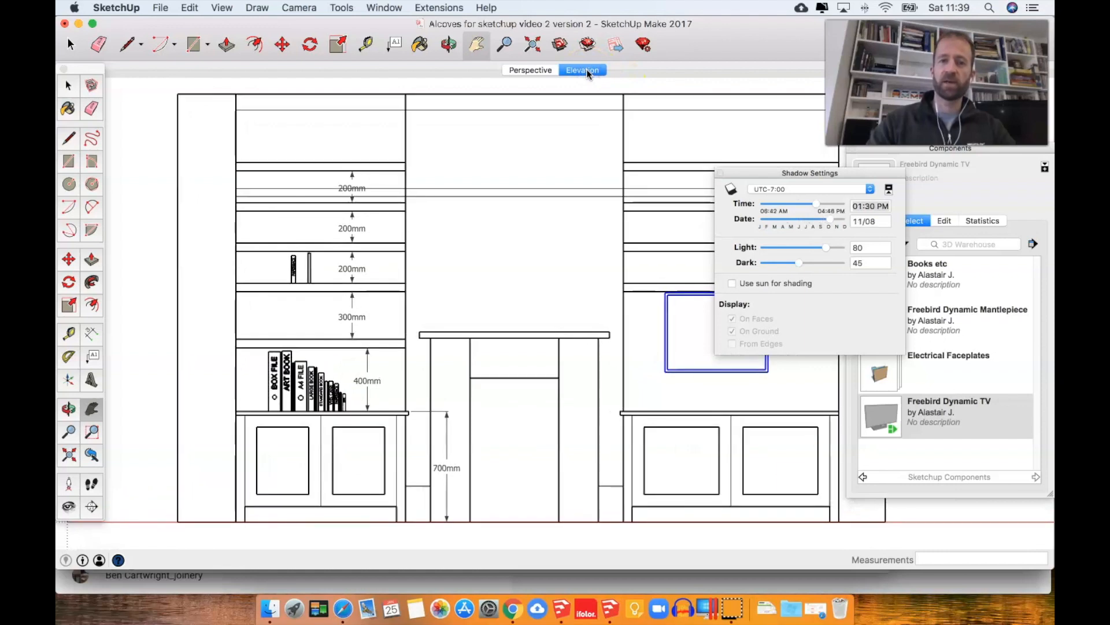
click(526, 70)
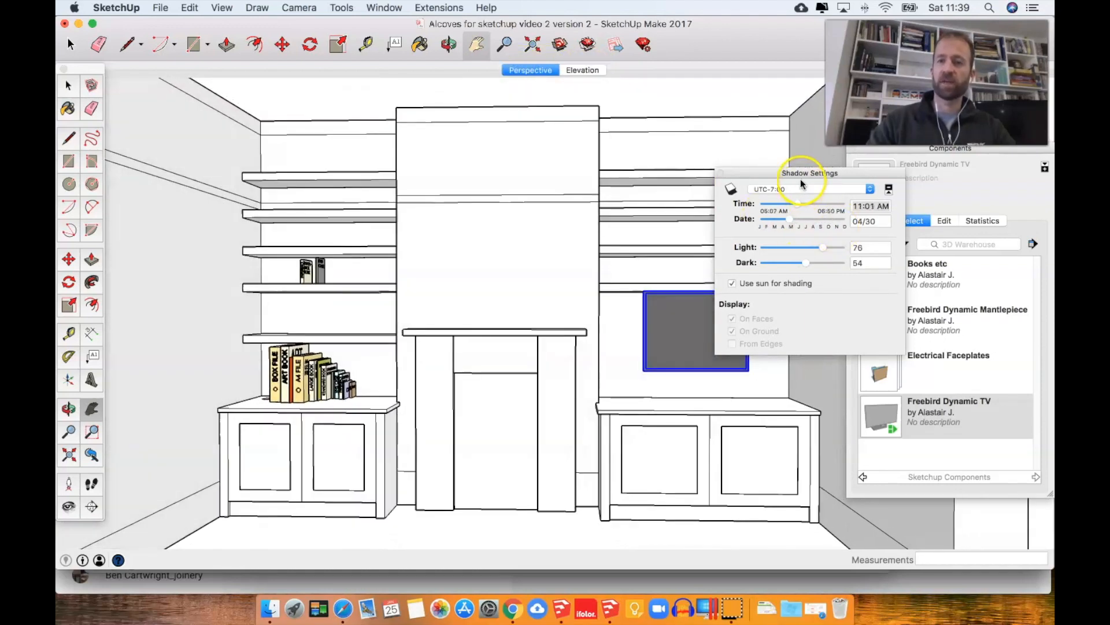
drag(804, 175, 957, 196)
Step: Delete the standless TV from the alcove beside the fireplace
drag(677, 338, 649, 322)
drag(662, 279, 647, 310)
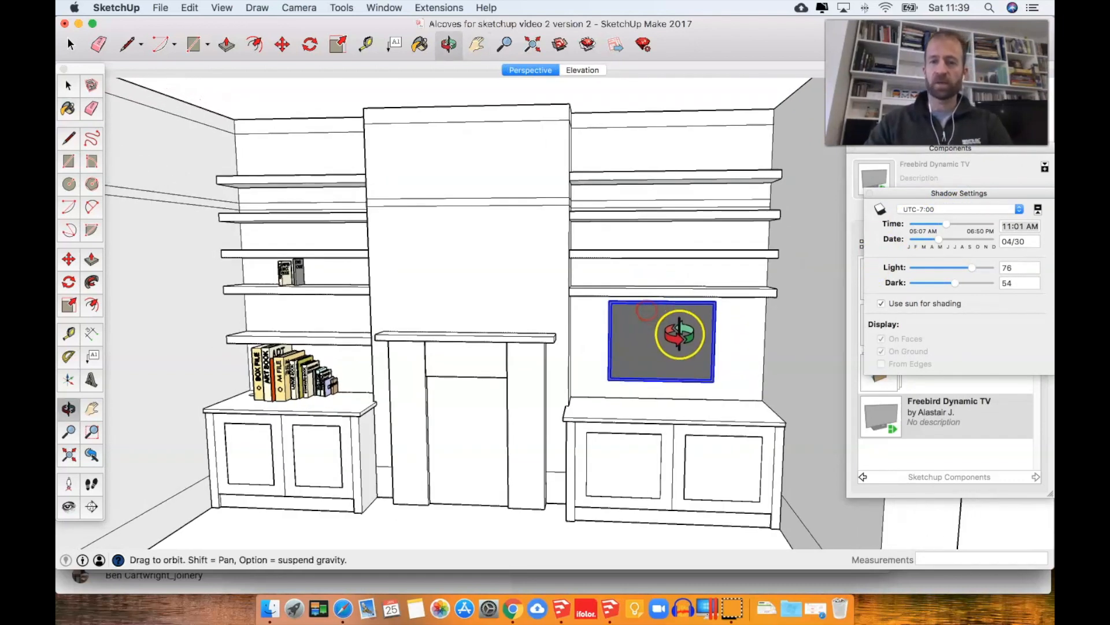
key(space)
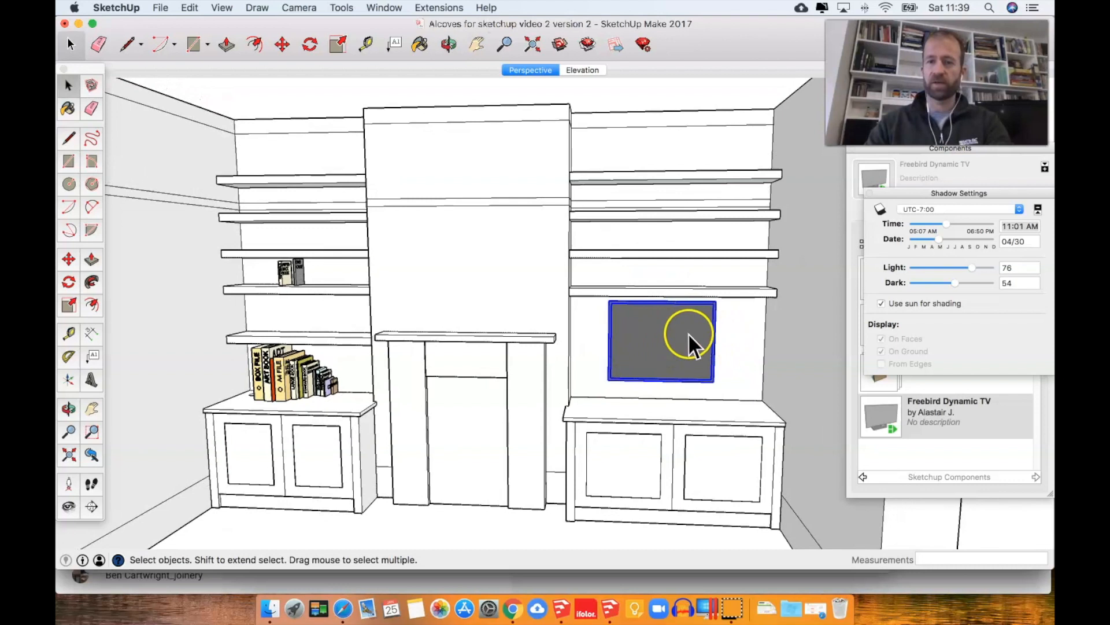
key(Delete)
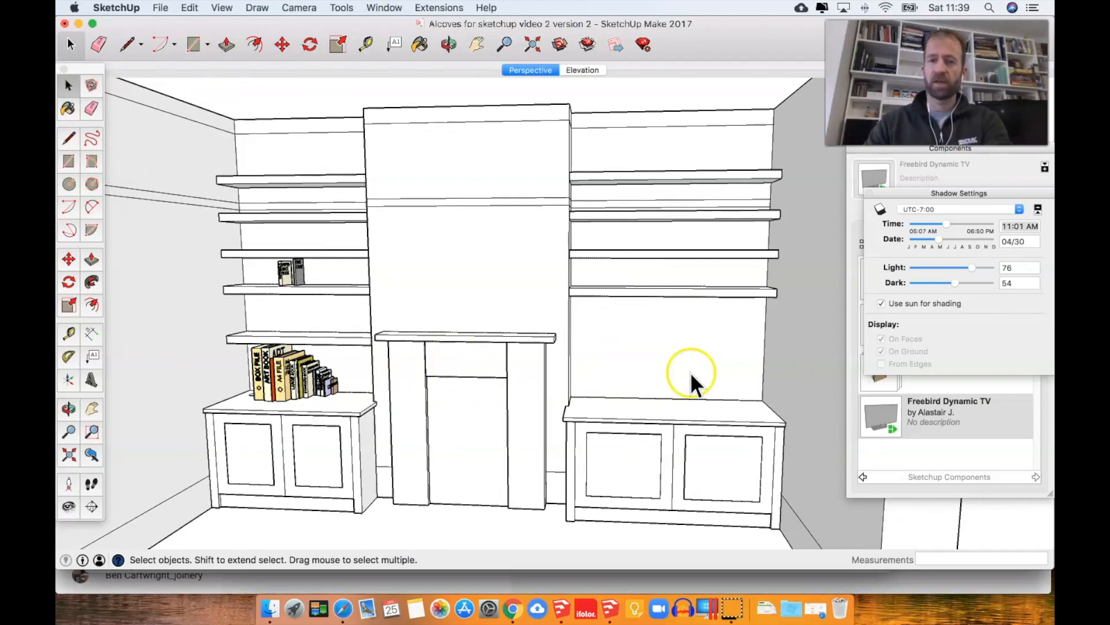
Step: Place the Freebird Dynamic TV on the right-hand alcove cabinet and move it 50 mm back towards the wall
click(889, 414)
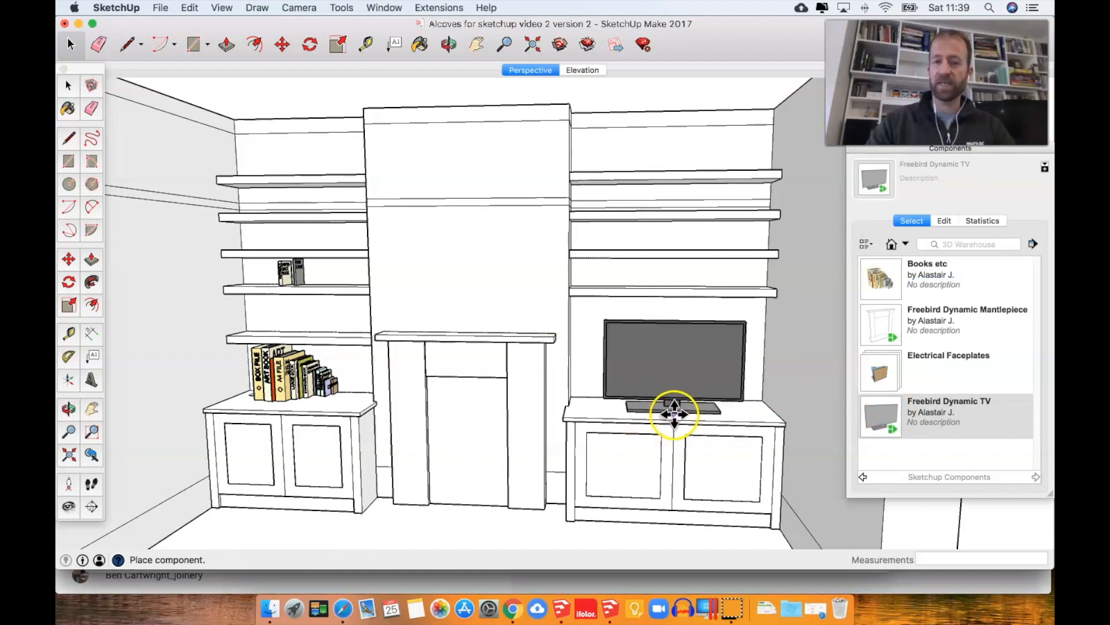
click(674, 420)
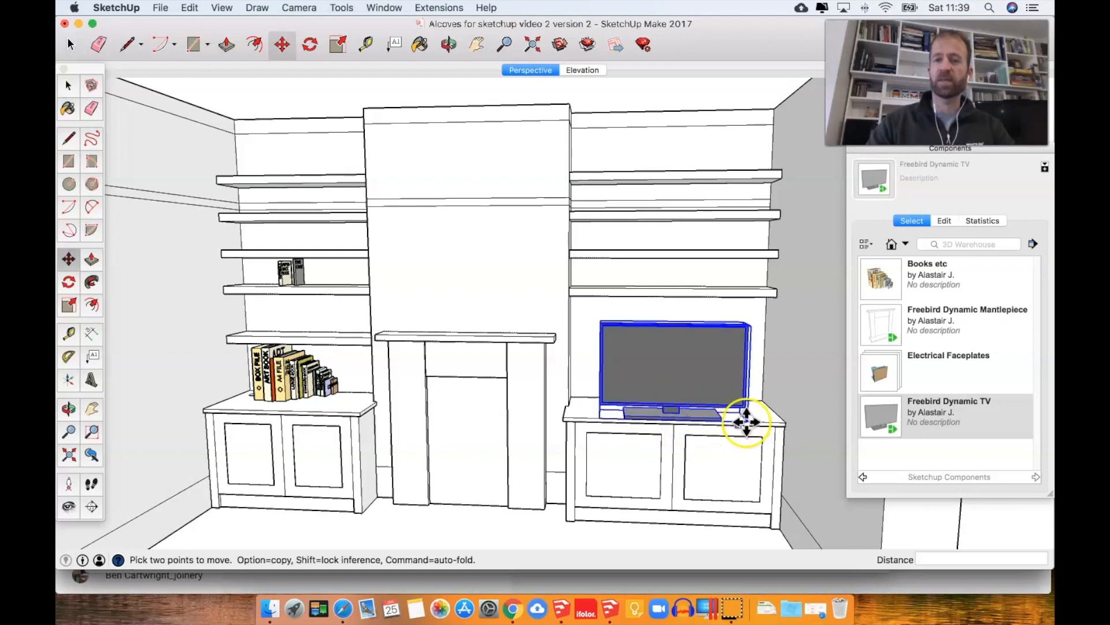
scroll(778, 415, up, 2)
scroll(780, 412, up, 2)
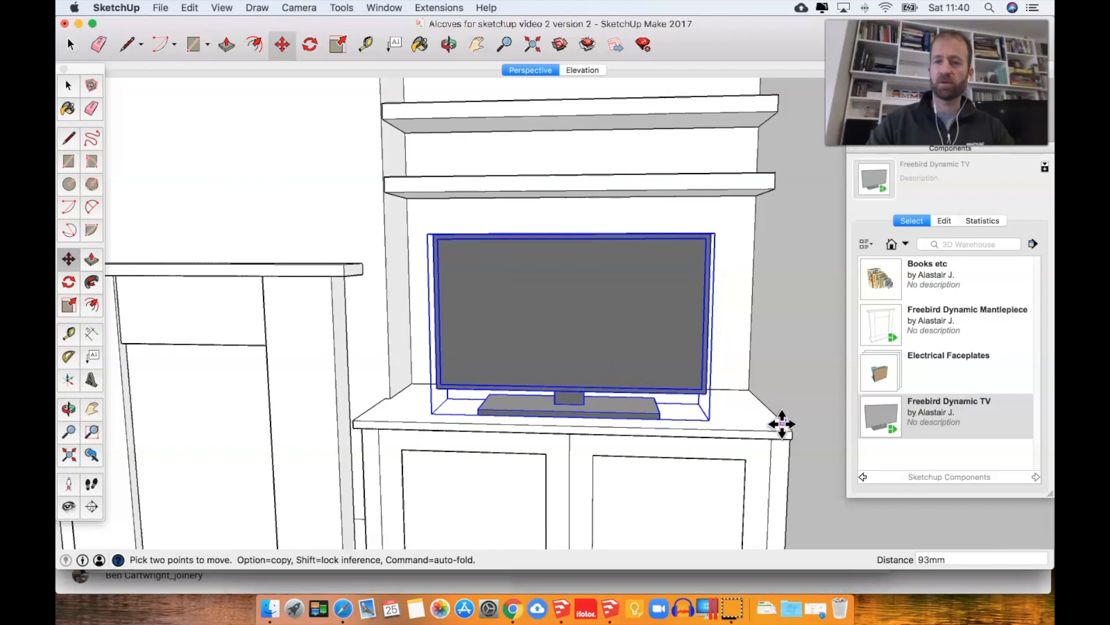
click(778, 418)
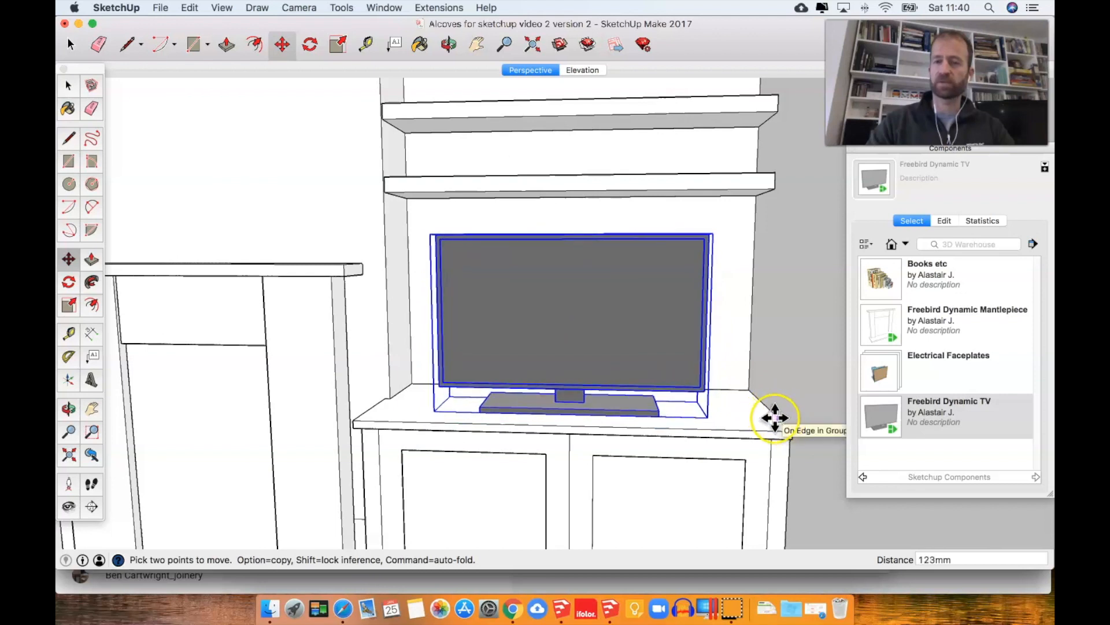
click(775, 418)
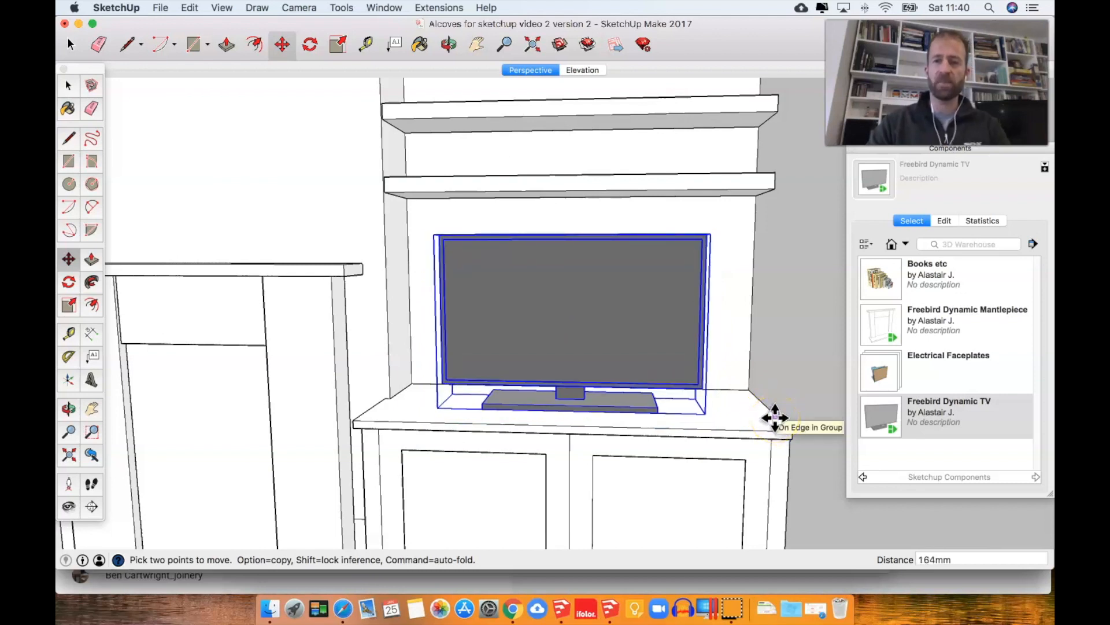
click(781, 418)
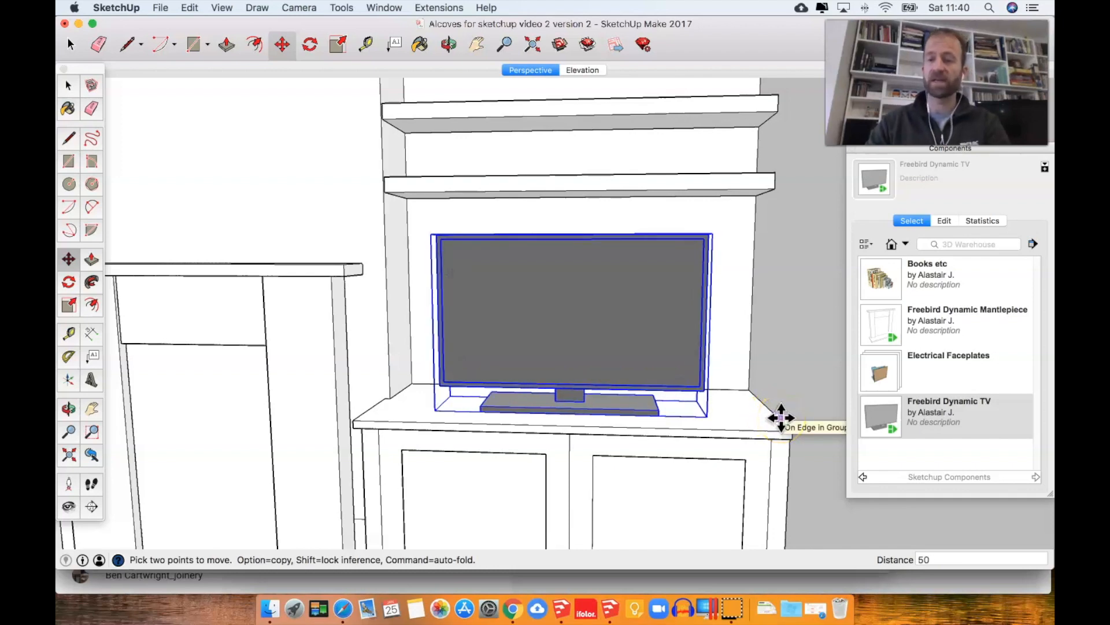
key(Return)
Step: Rotate the TV 5 degrees clockwise about its vertical axis so the screen turns towards the fireplace side
middle_drag(560, 218, 703, 332)
scroll(583, 232, down, 2)
middle_drag(745, 222, 711, 283)
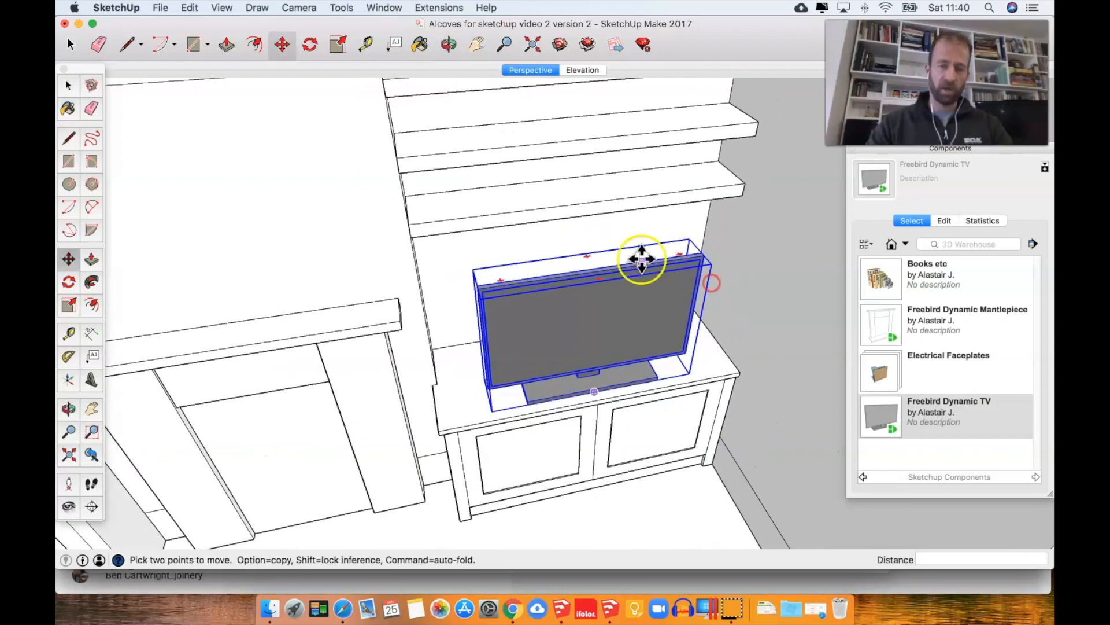
scroll(629, 260, up, 4)
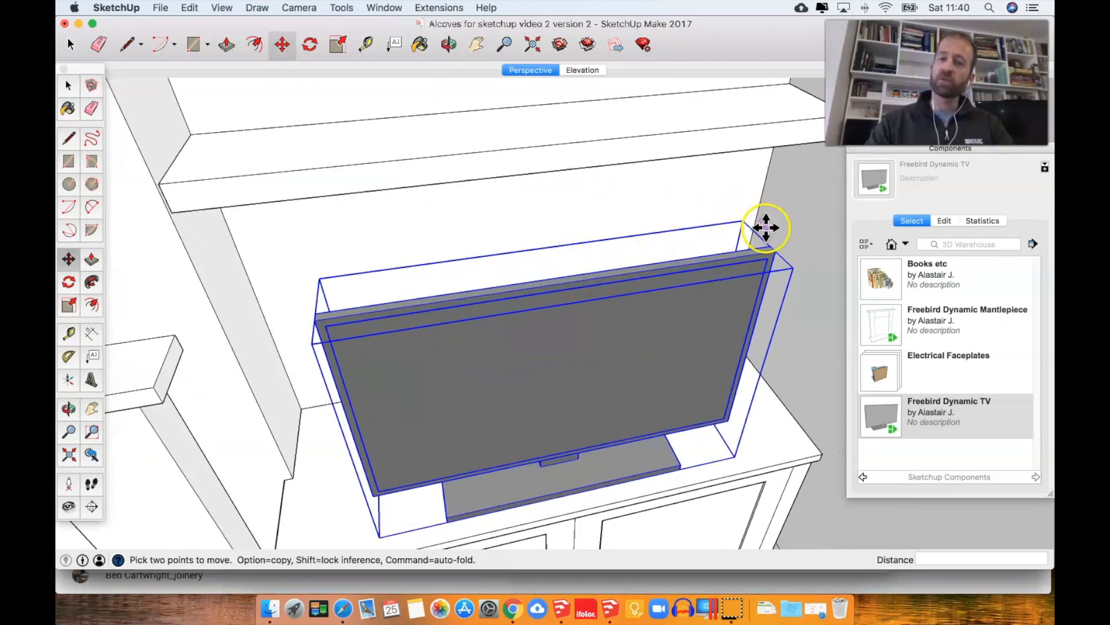
key(q)
key(m)
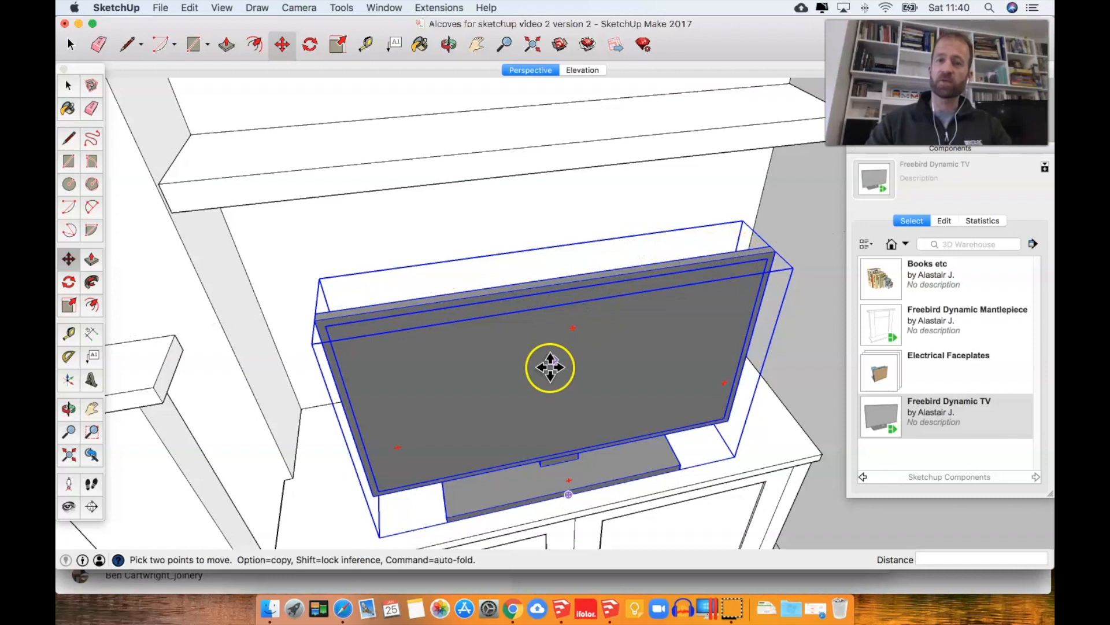
key(q)
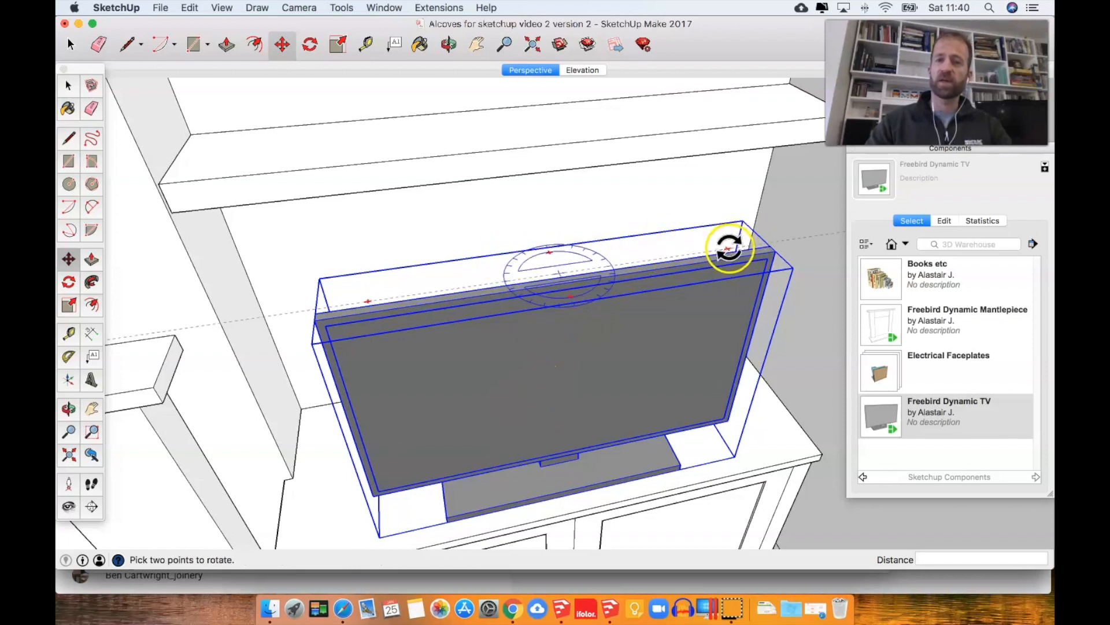
key(m)
key(q)
key(m)
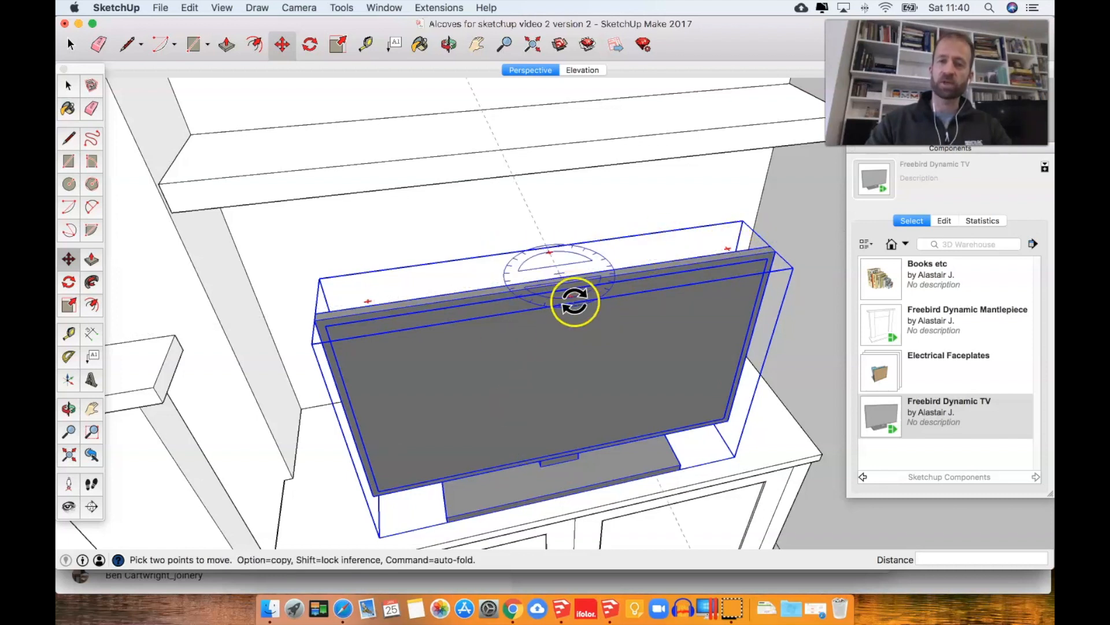
key(q)
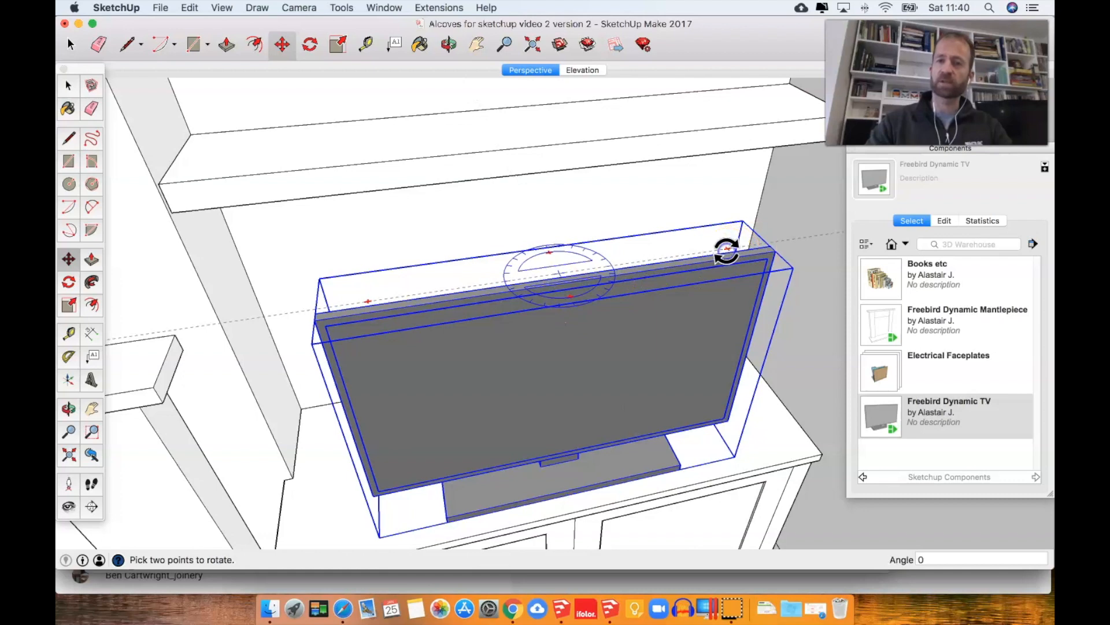
click(734, 271)
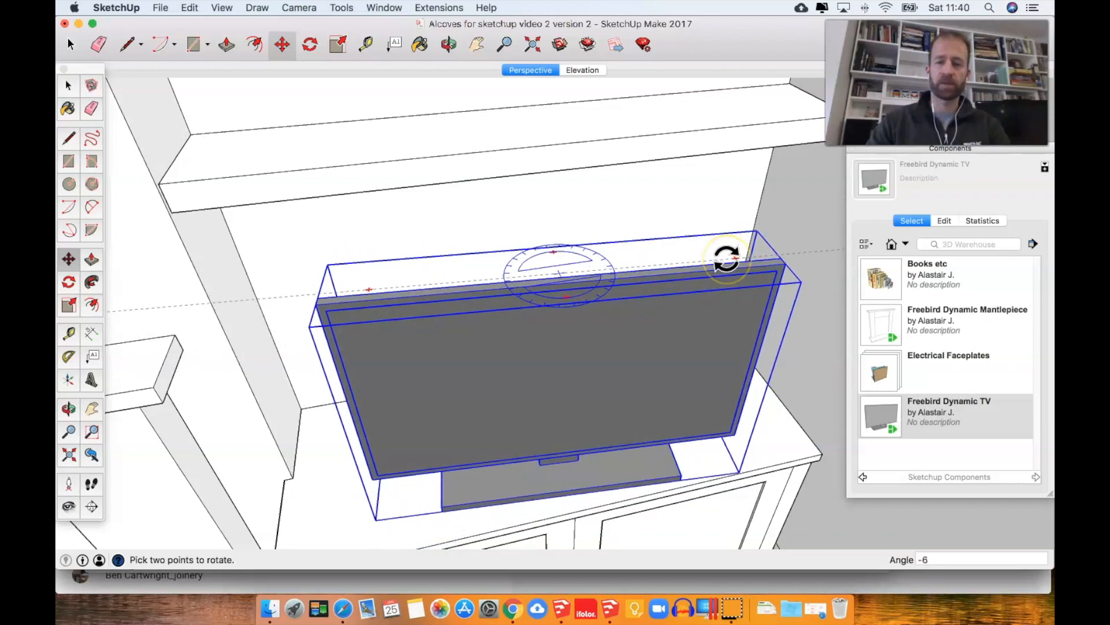
click(727, 259)
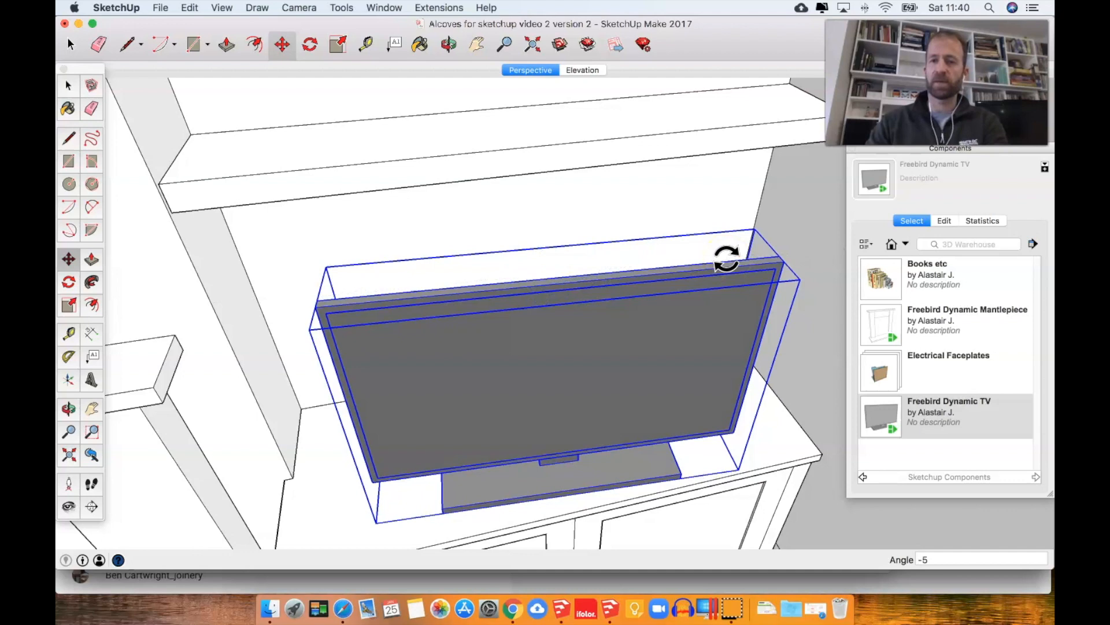
key(m)
scroll(674, 216, down, 10)
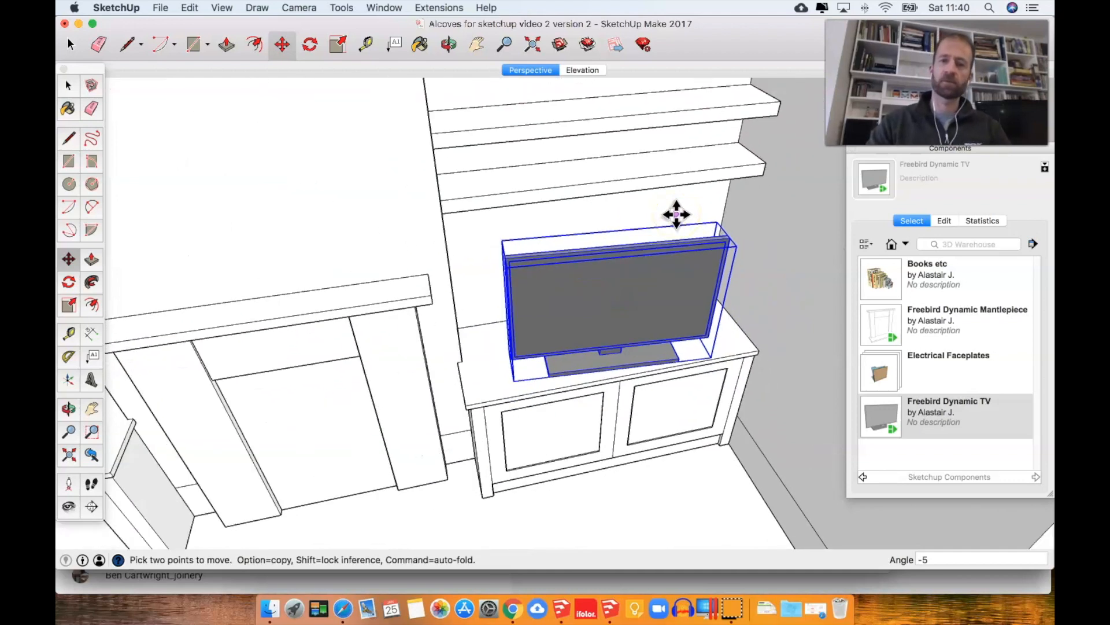
scroll(674, 228, down, 5)
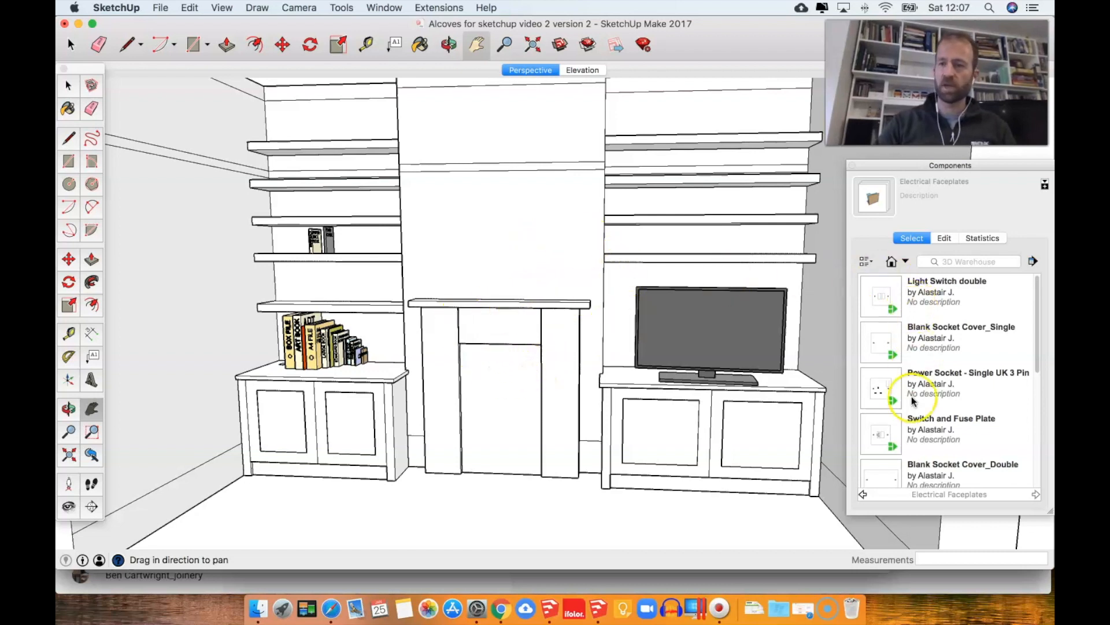
Step: Browse the Electrical Faceplates collection in the component library
scroll(920, 358, down, 3)
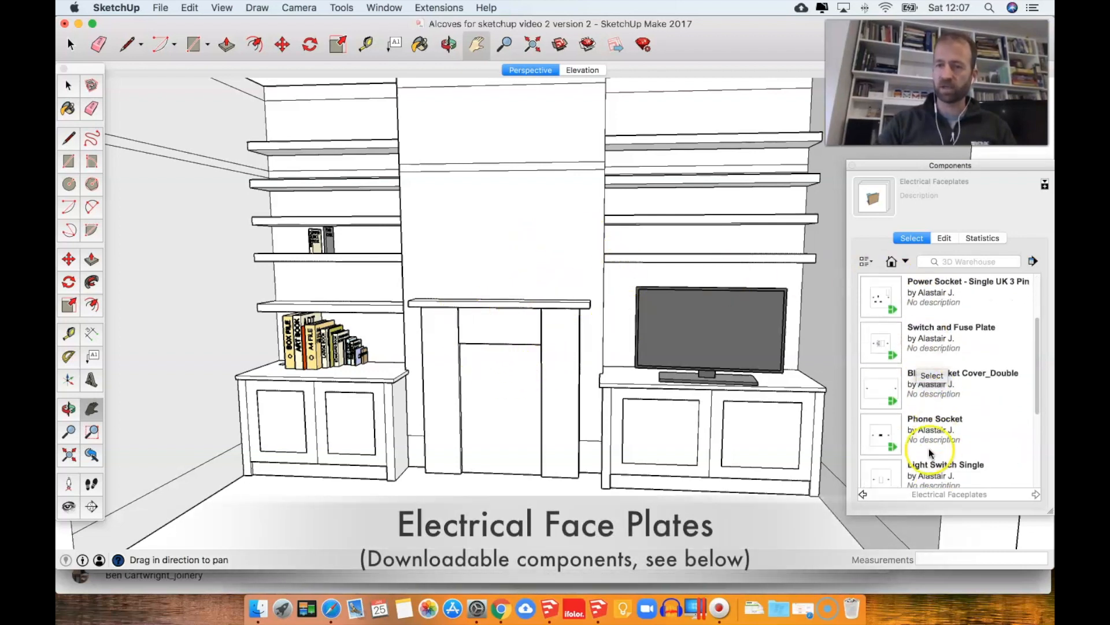
click(863, 494)
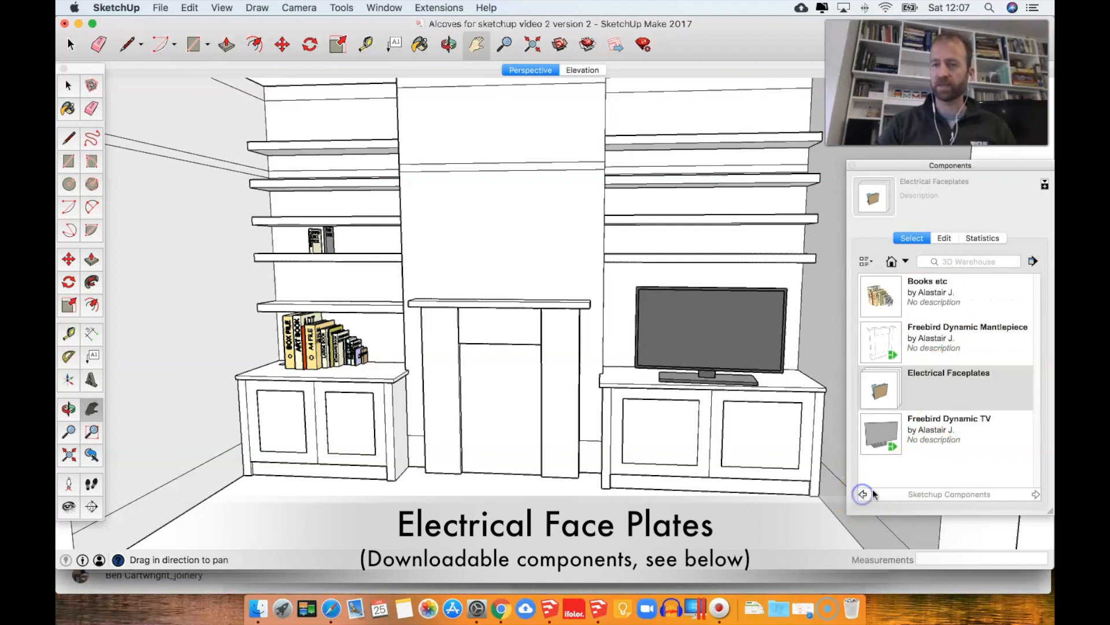
click(882, 392)
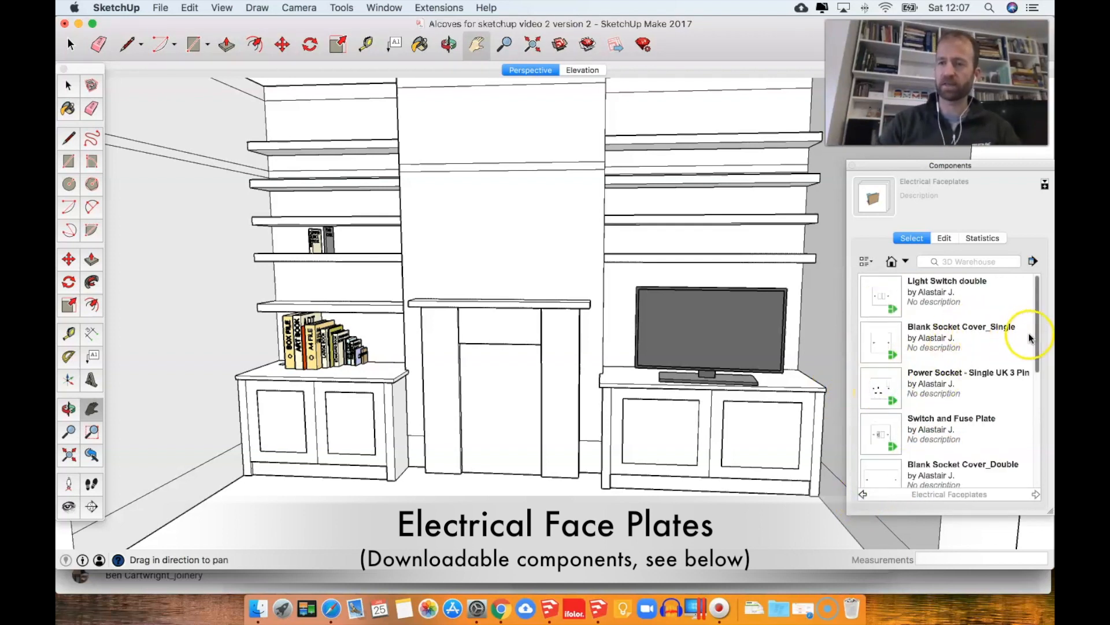
Step: Open the room walls group for editing and select the face of the left side wall
drag(185, 445, 226, 412)
middle_drag(528, 282, 474, 346)
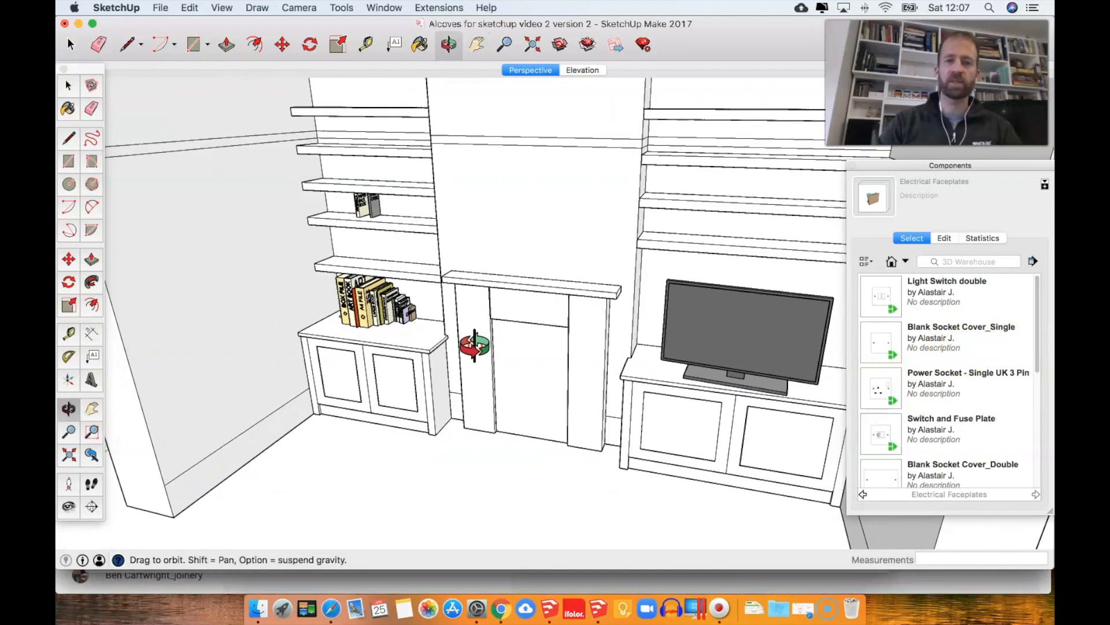
key(space)
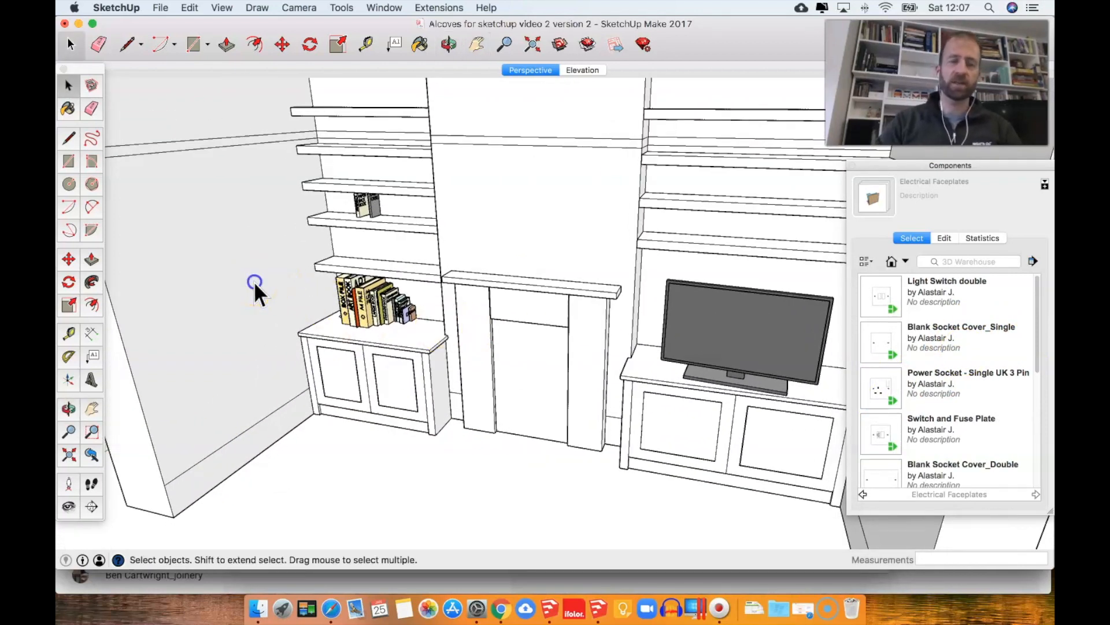
double_click(233, 283)
click(569, 237)
click(219, 287)
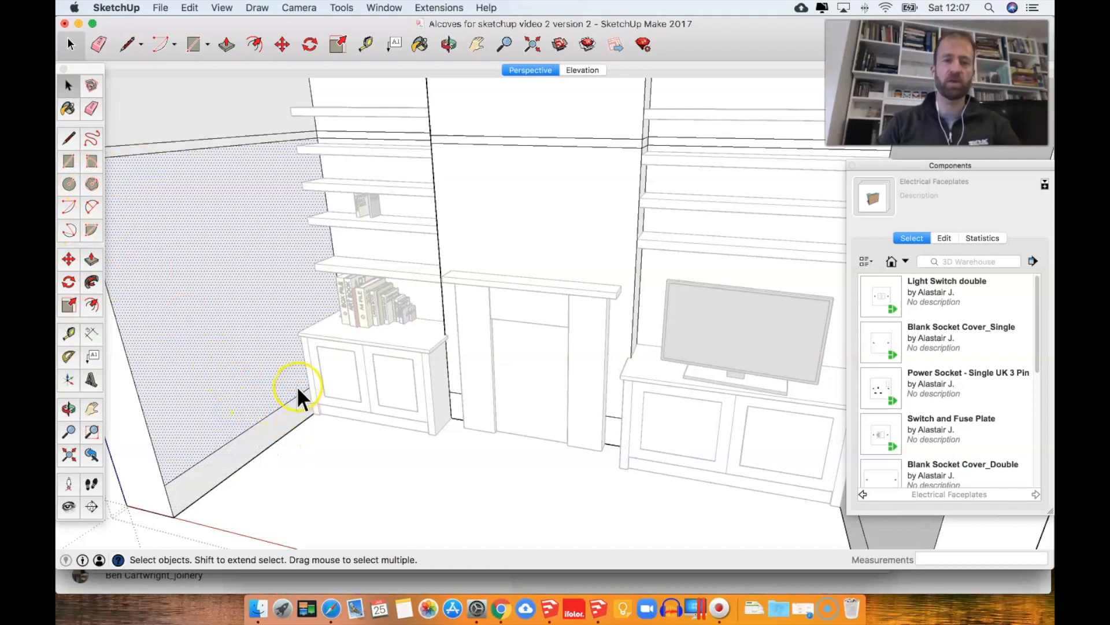
Step: Create guides on the left wall, one 400 mm above the floor edge and one 1000 mm from the alcove's back corner
key(t)
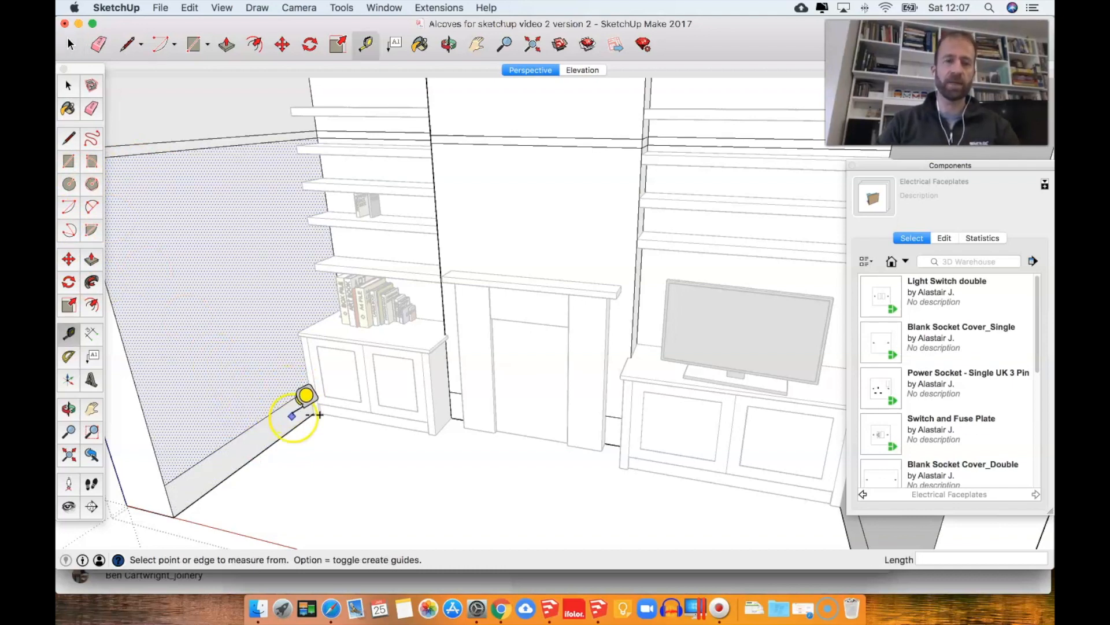
scroll(292, 431, up, 3)
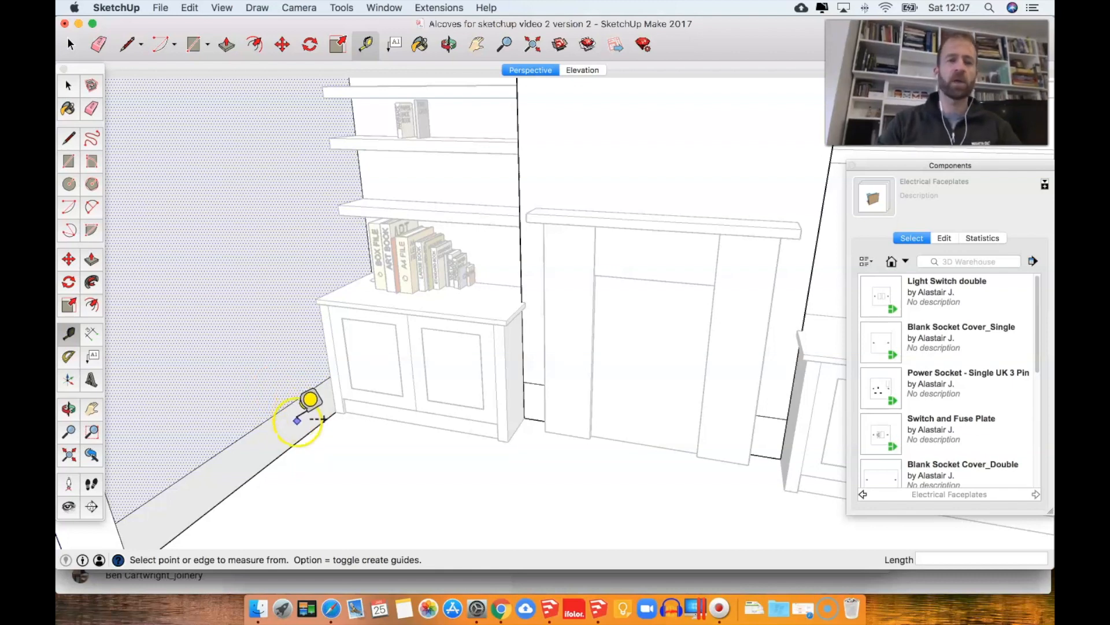
click(308, 433)
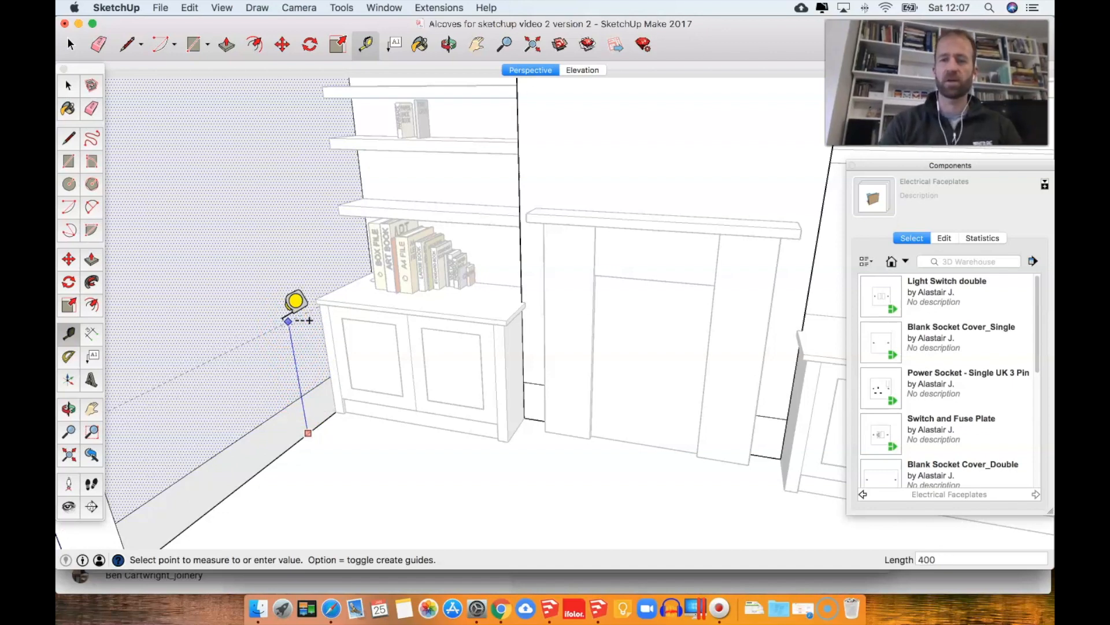
key(Return)
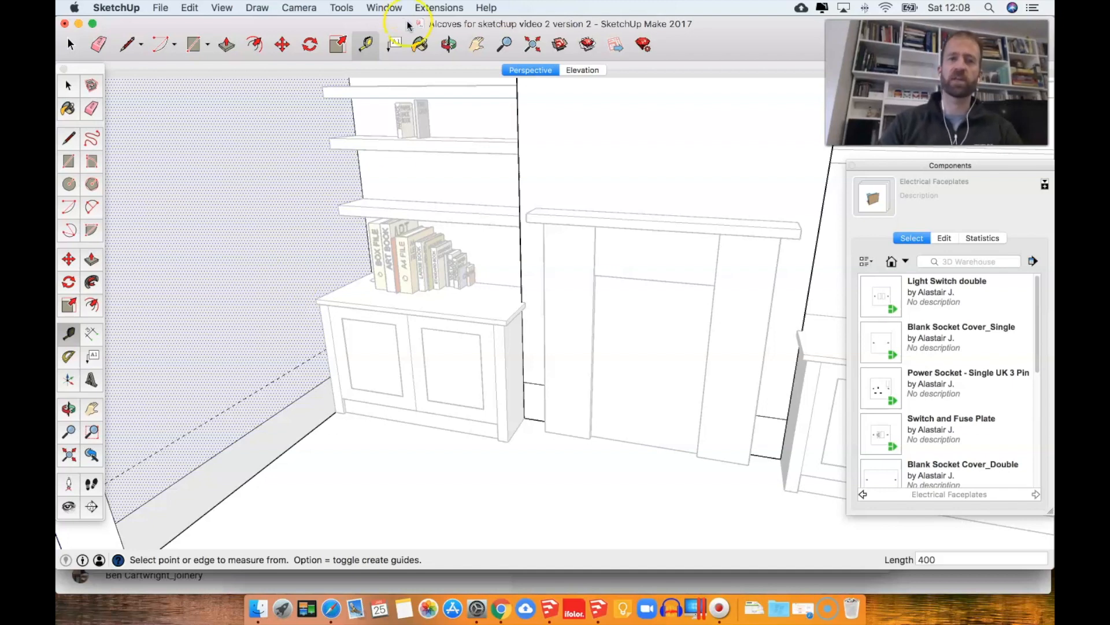
click(360, 175)
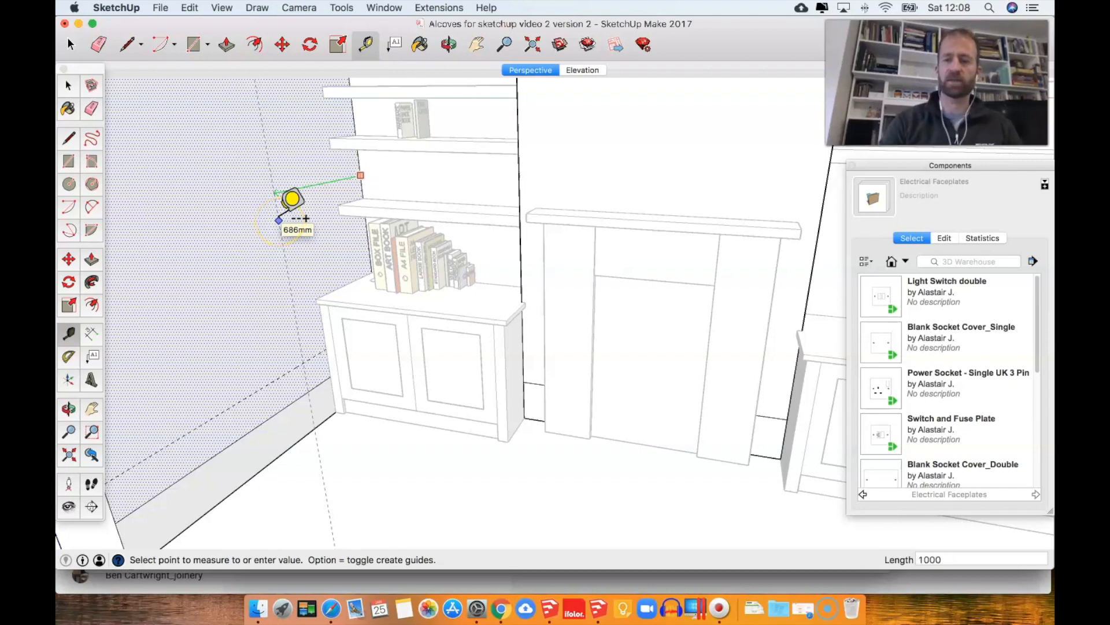
key(Return)
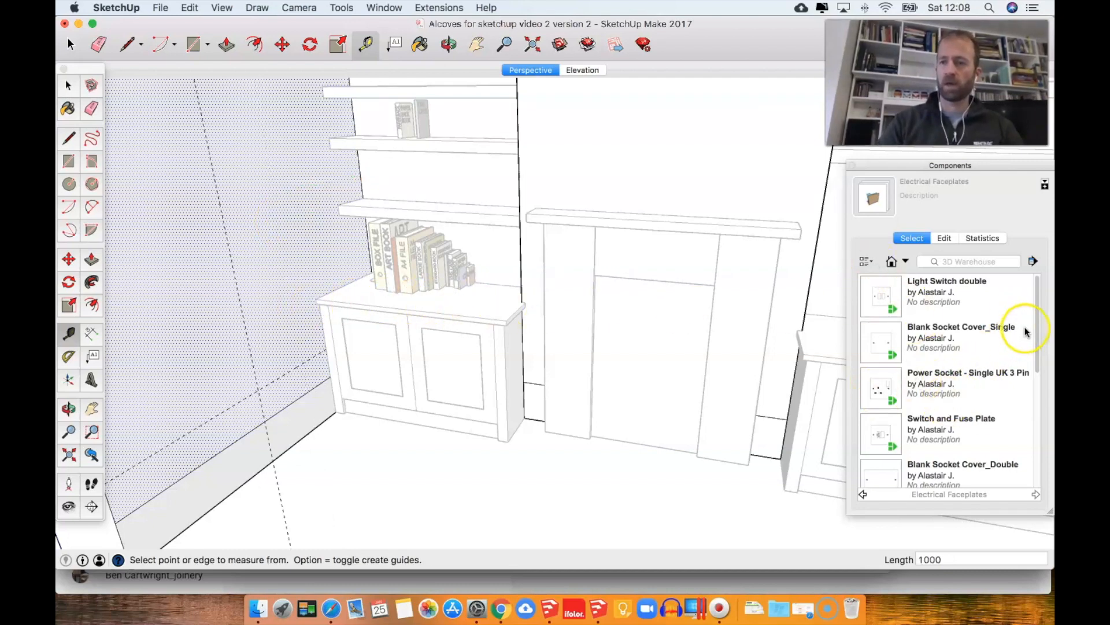
Step: Place the Power Socket - Double UK 3 Pin component on the left wall where the two guides intersect
drag(1041, 323, 1045, 451)
click(869, 424)
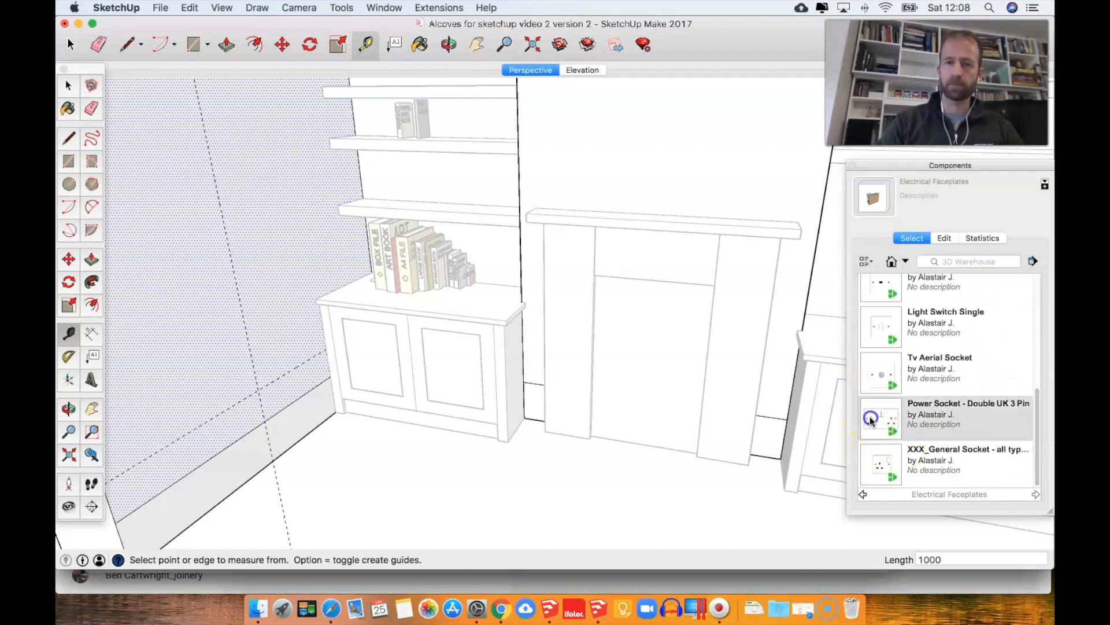
key(o)
middle_drag(290, 360, 121, 392)
middle_drag(336, 281, 285, 317)
scroll(322, 297, up, 2)
scroll(324, 297, up, 6)
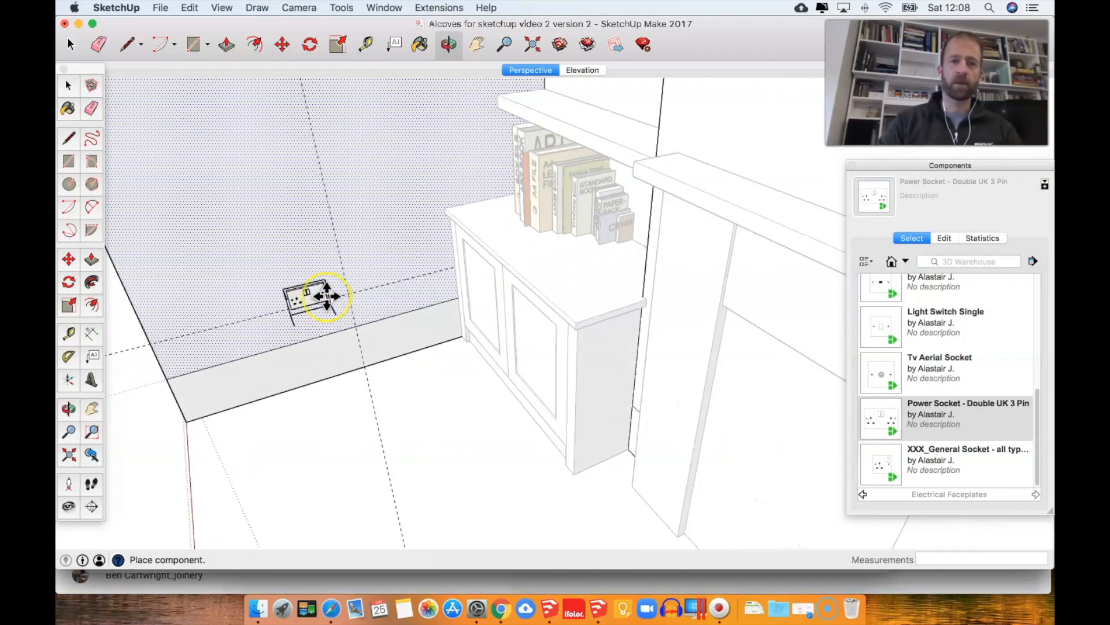
middle_drag(401, 262, 248, 300)
scroll(281, 254, up, 3)
scroll(281, 256, up, 3)
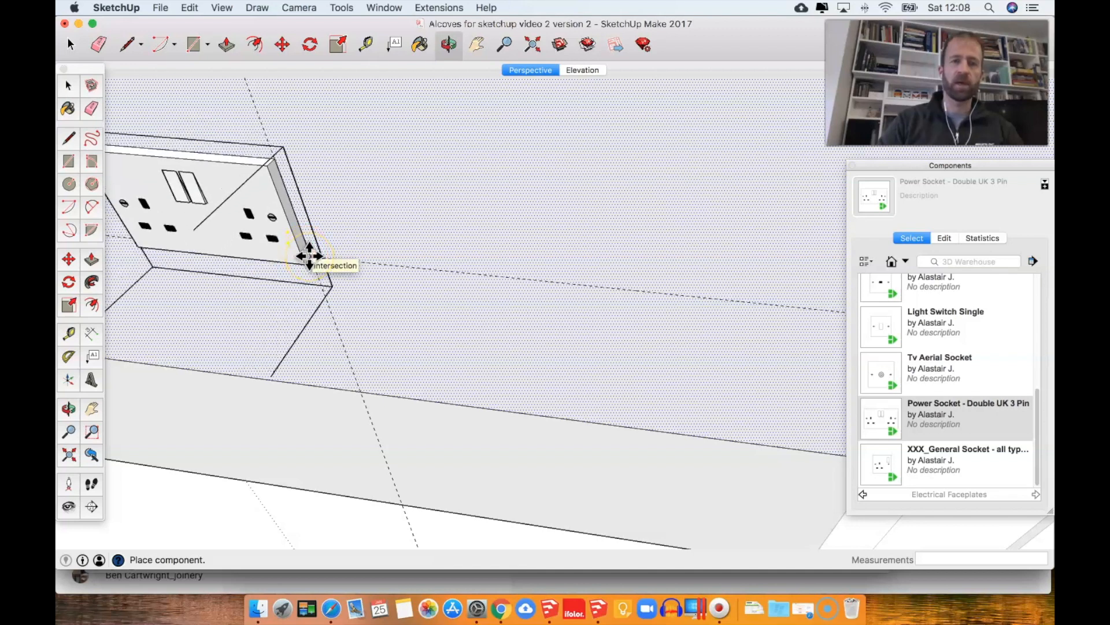
click(309, 256)
Step: Close the walls group and view the placed socket together with the cabinets and fireplace
scroll(565, 247, down, 5)
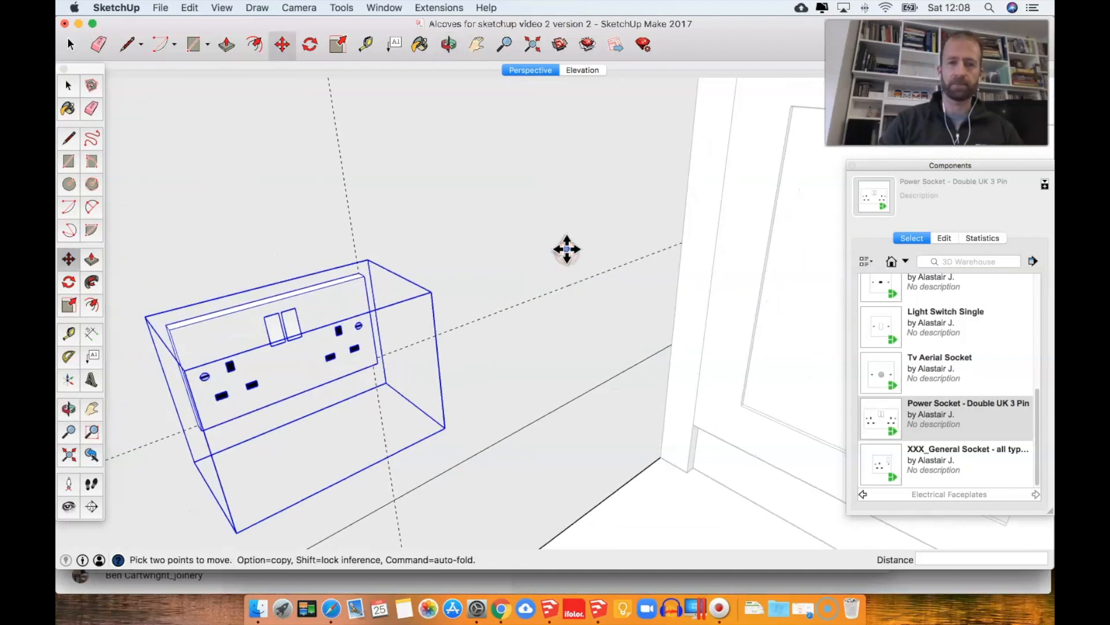
scroll(567, 248, down, 2)
scroll(568, 248, down, 3)
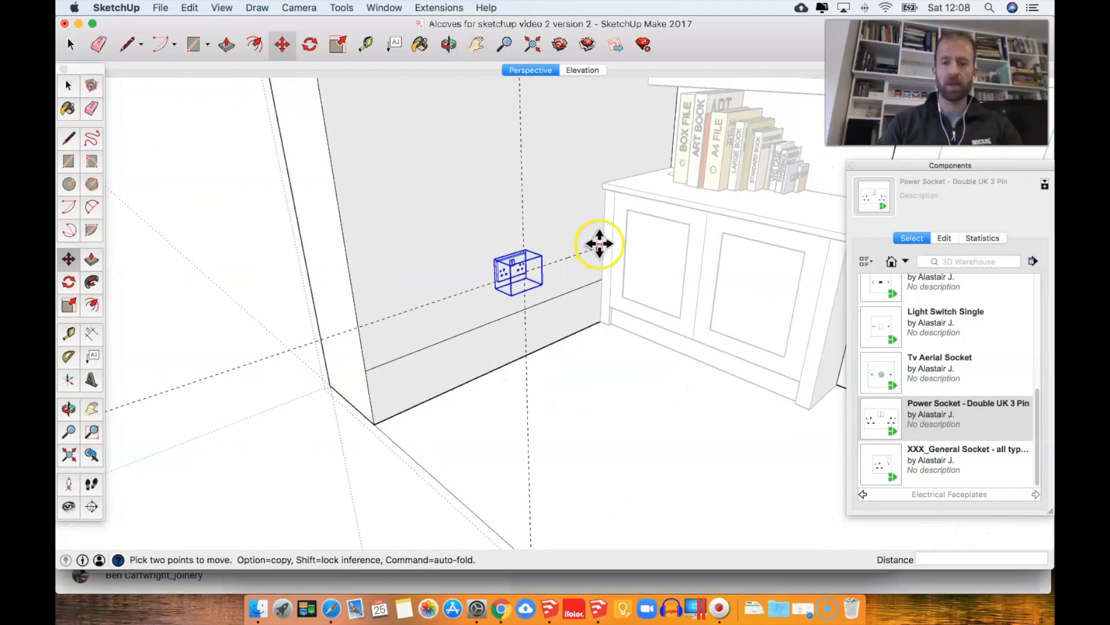
shift+middle_drag(602, 241, 369, 299)
middle_drag(412, 287, 456, 275)
click(342, 523)
shift+middle_drag(330, 385, 454, 310)
click(400, 397)
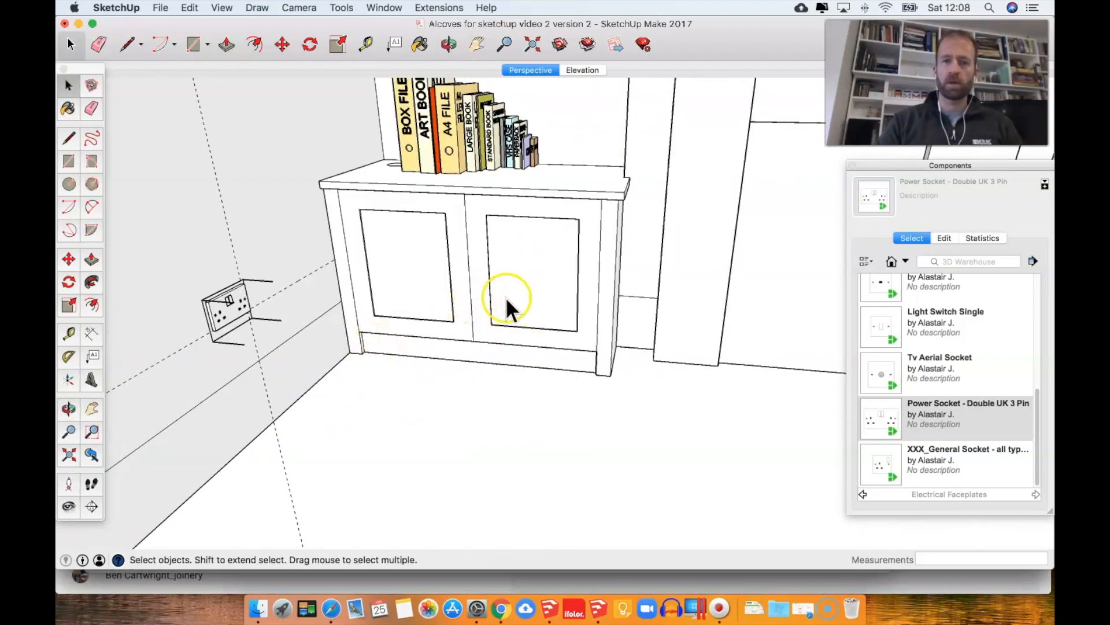
middle_drag(480, 288, 415, 413)
scroll(480, 245, down, 3)
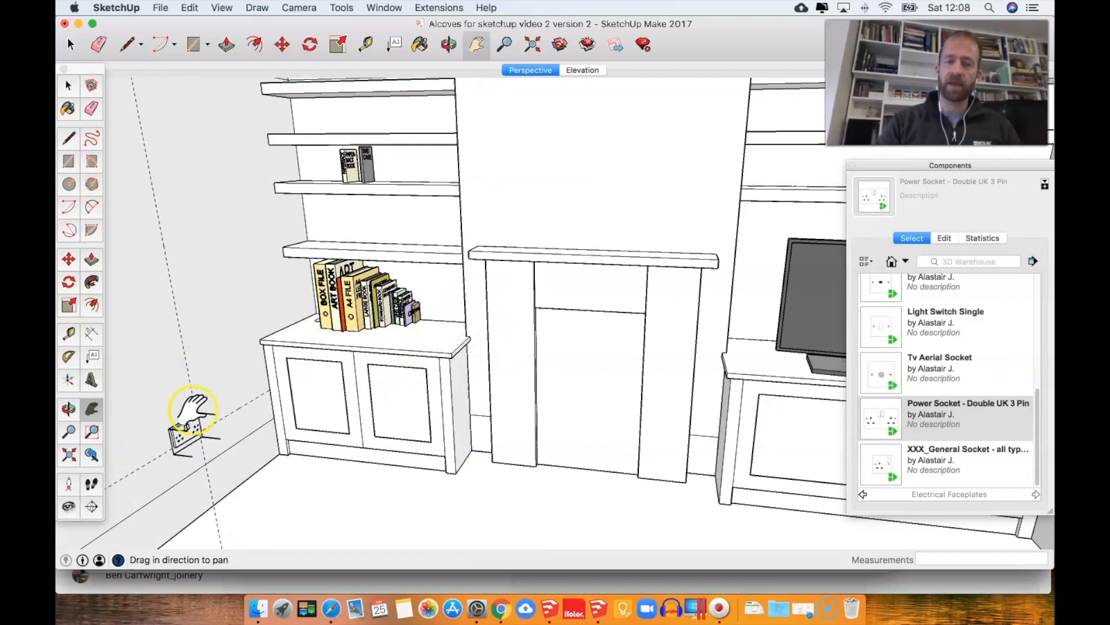
Step: Bring both alcoves into view and show the model's layer list beside them
drag(360, 377, 379, 379)
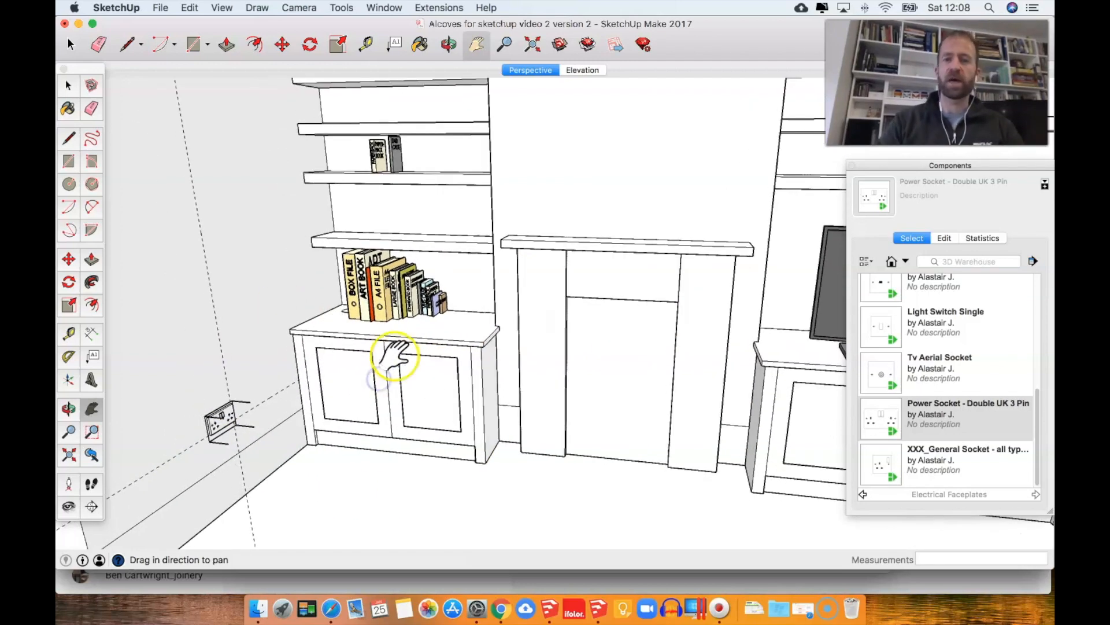
drag(425, 347, 361, 380)
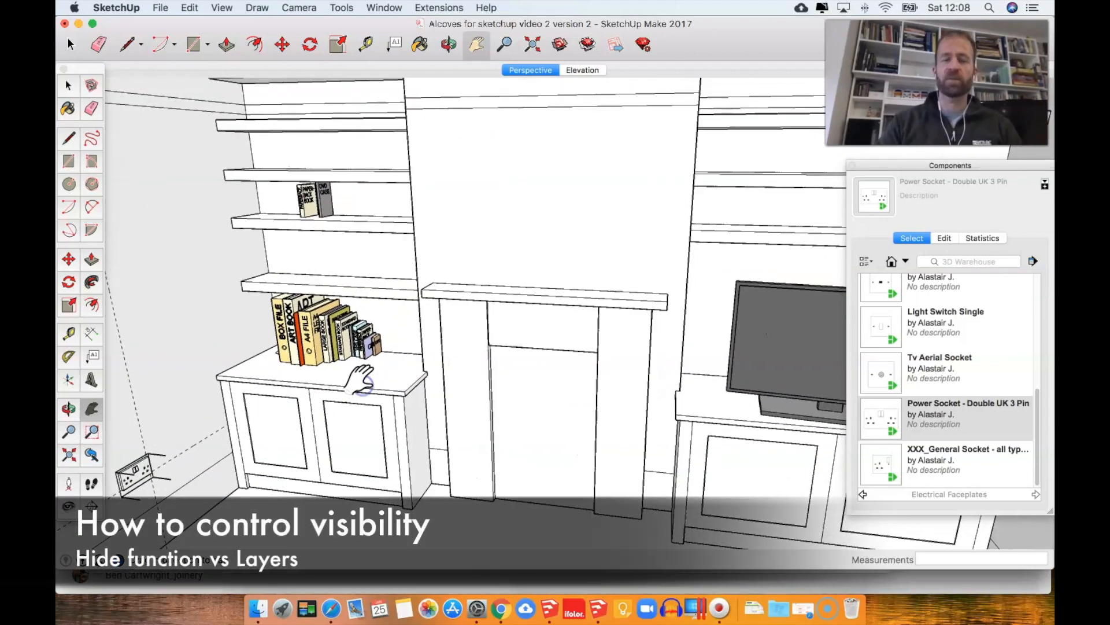
scroll(362, 377, down, 3)
mouse_move(498, 320)
mouse_down()
mouse_move(454, 331)
mouse_move(491, 317)
mouse_up()
key(o)
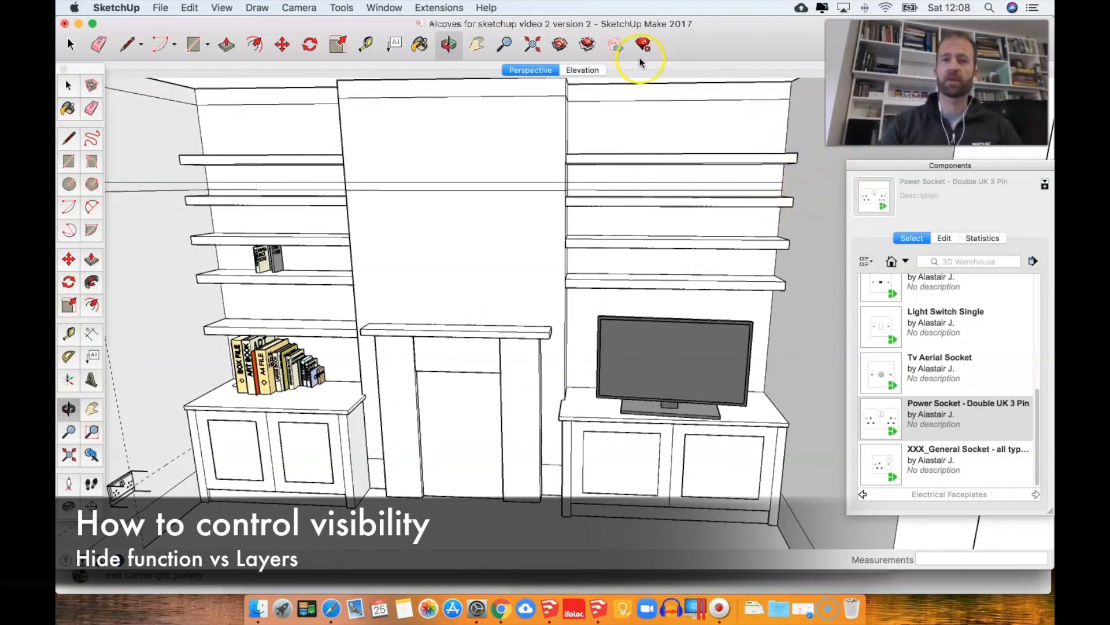
click(384, 7)
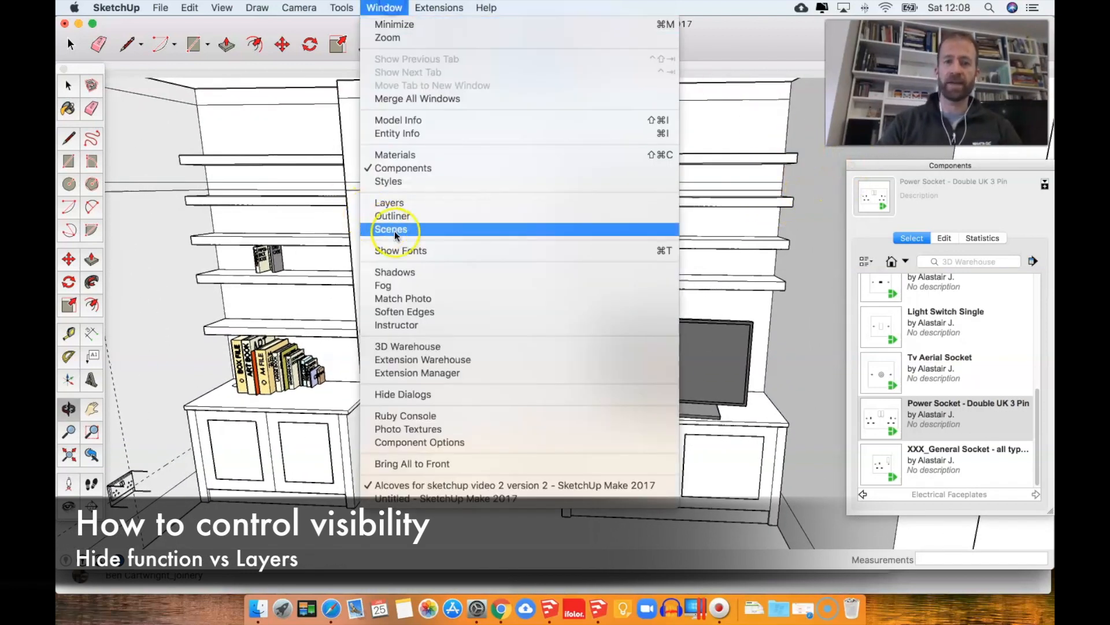
click(405, 203)
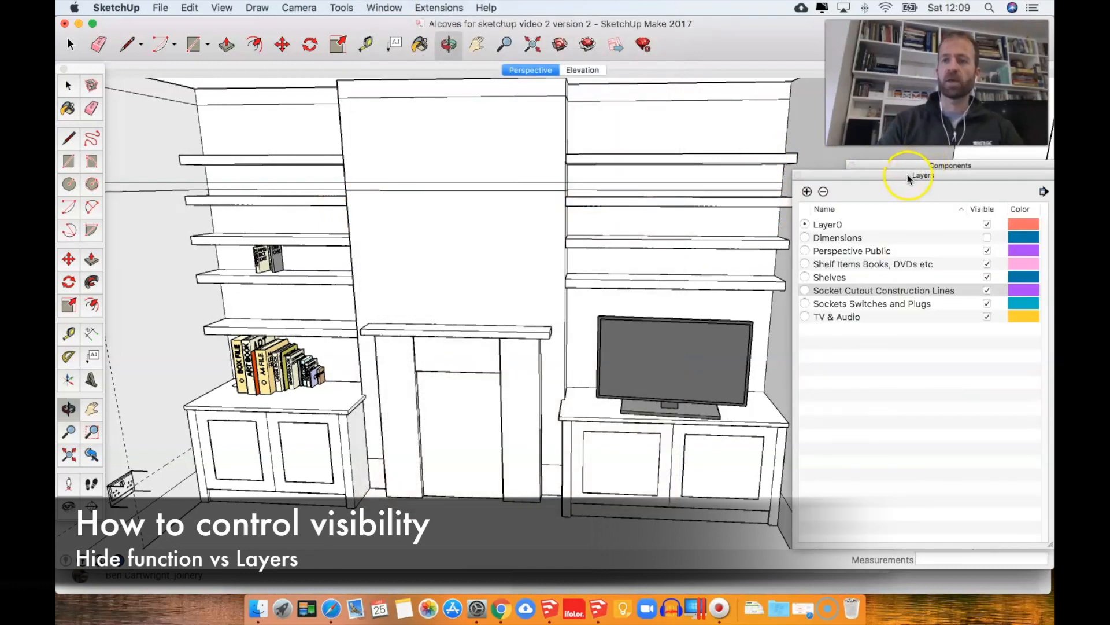
drag(908, 178, 908, 150)
key(space)
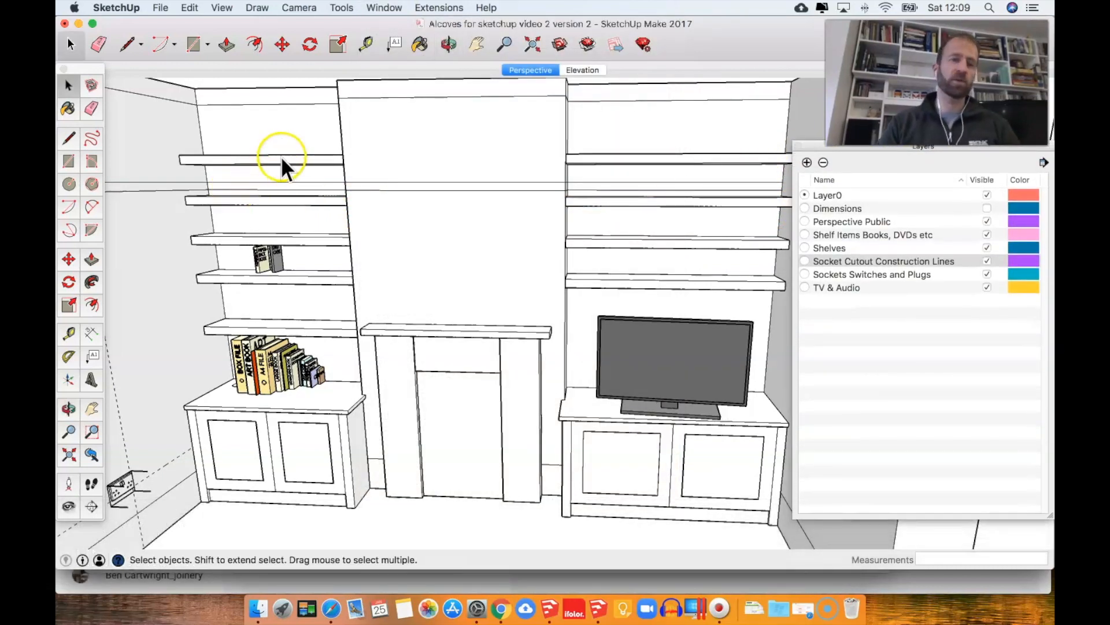
Step: Switch the Shelves layer's visibility off and on to check which shelves are assigned to it
click(987, 249)
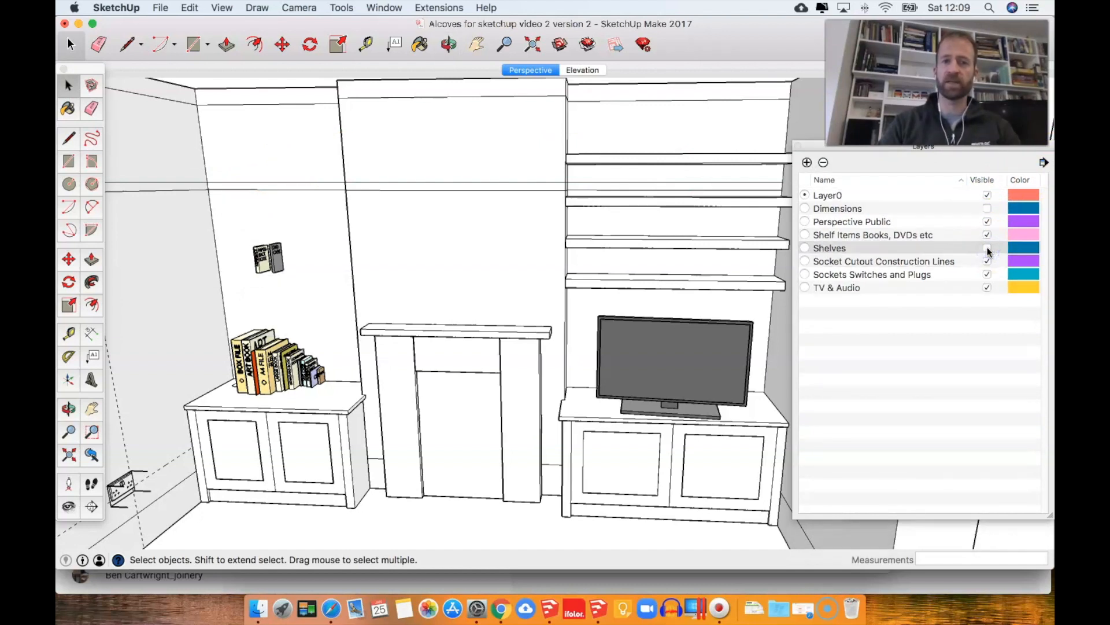
click(987, 248)
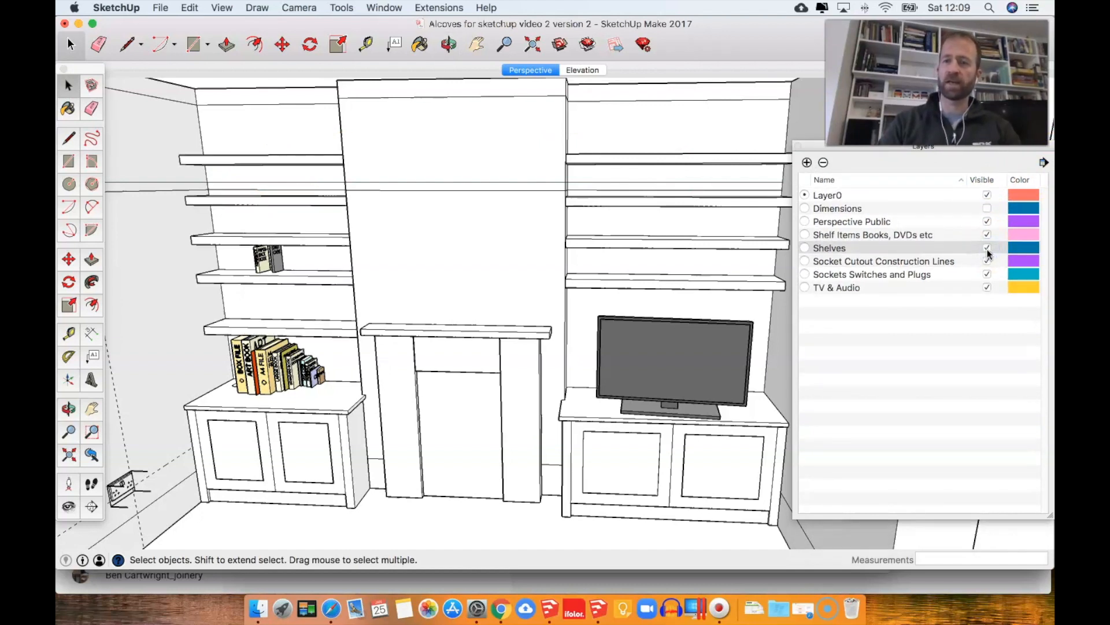
click(987, 248)
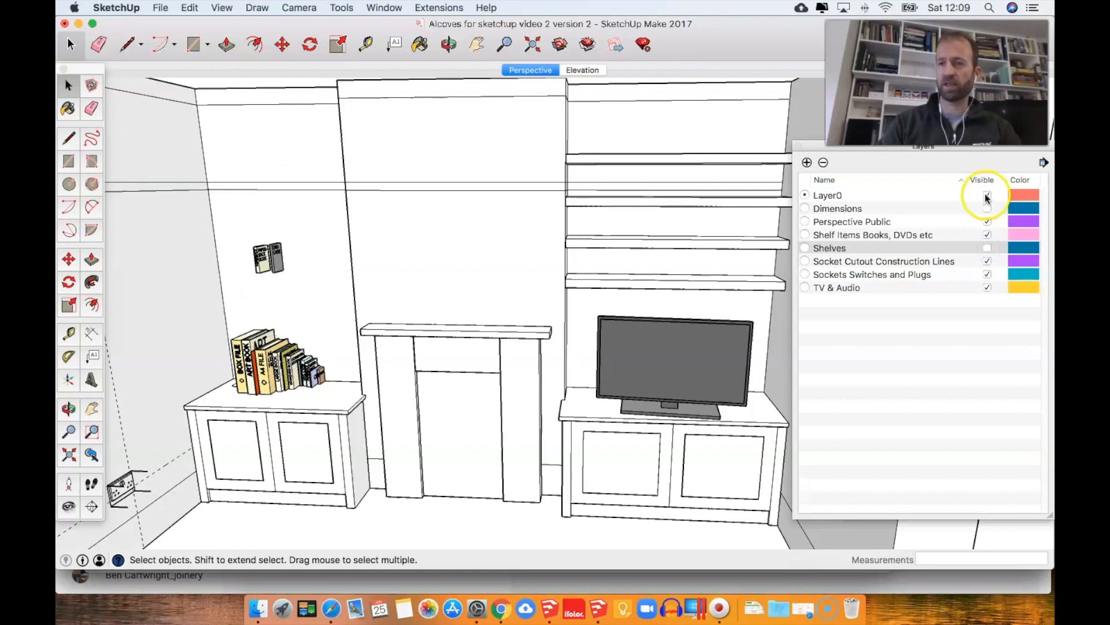
click(987, 248)
Step: Assign the four shelves in the right alcove to the Shelves layer through their entity information
click(671, 142)
click(646, 163)
shift+click(646, 198)
shift+click(641, 245)
shift+click(634, 283)
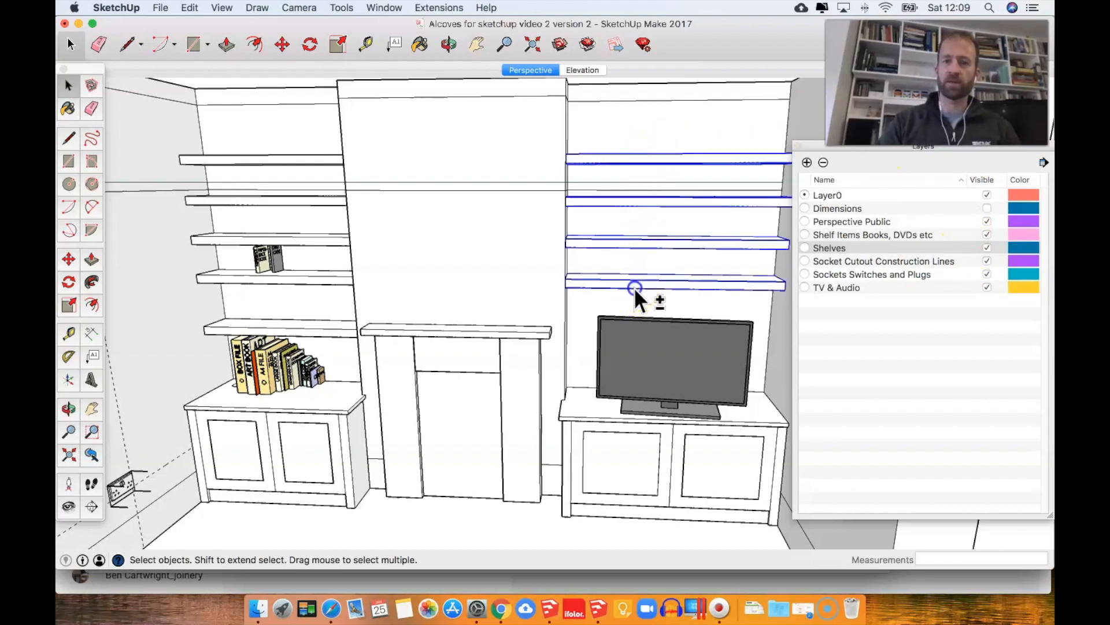
right_click(612, 162)
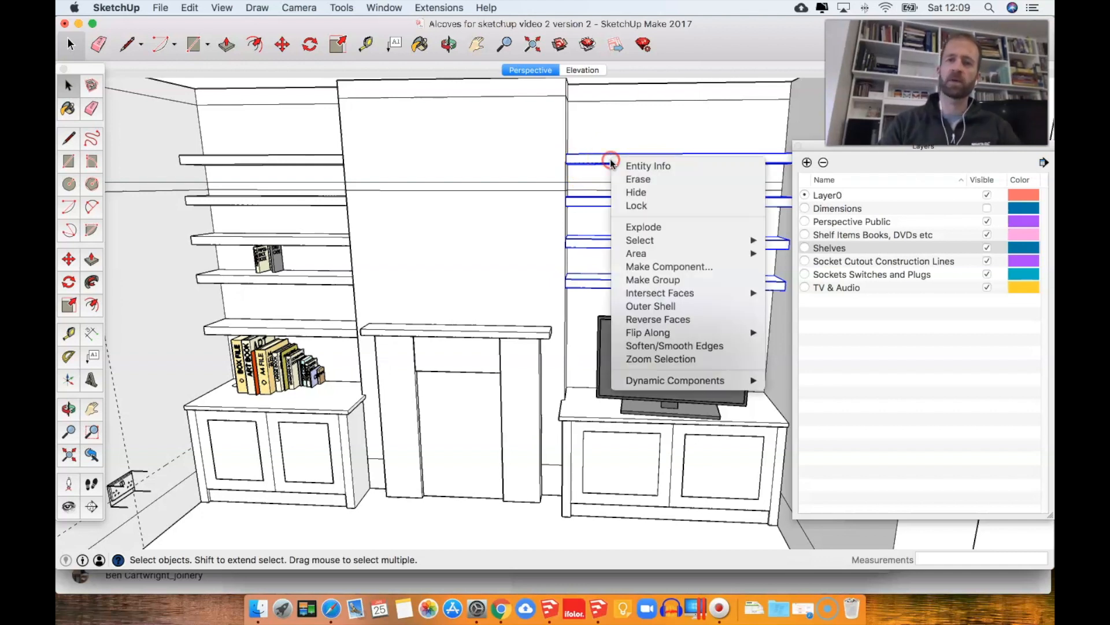
click(651, 166)
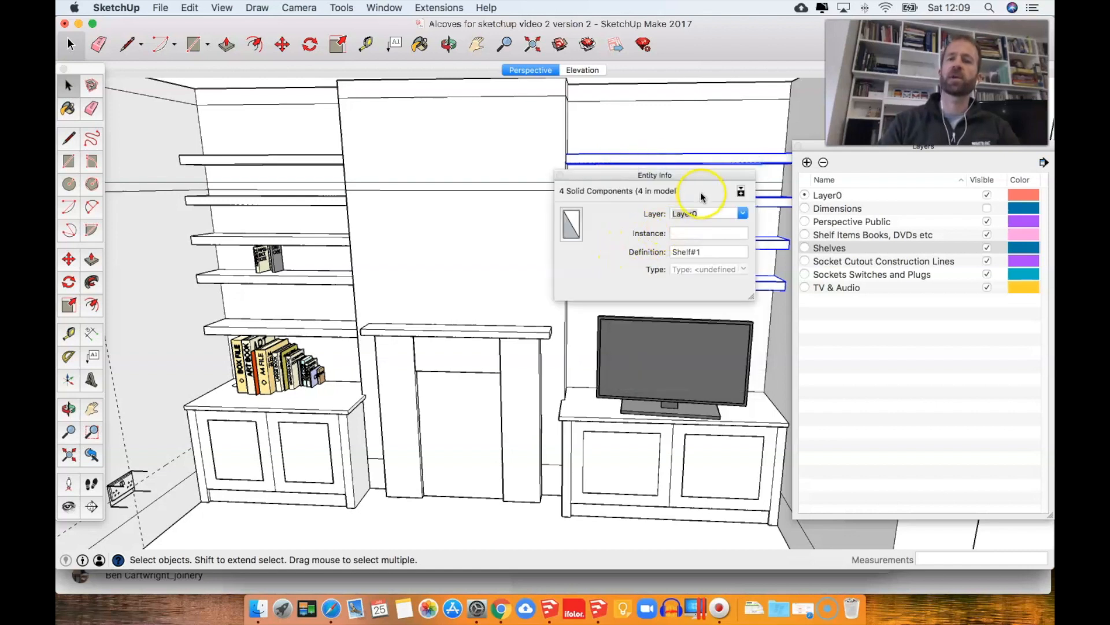
drag(705, 175, 628, 184)
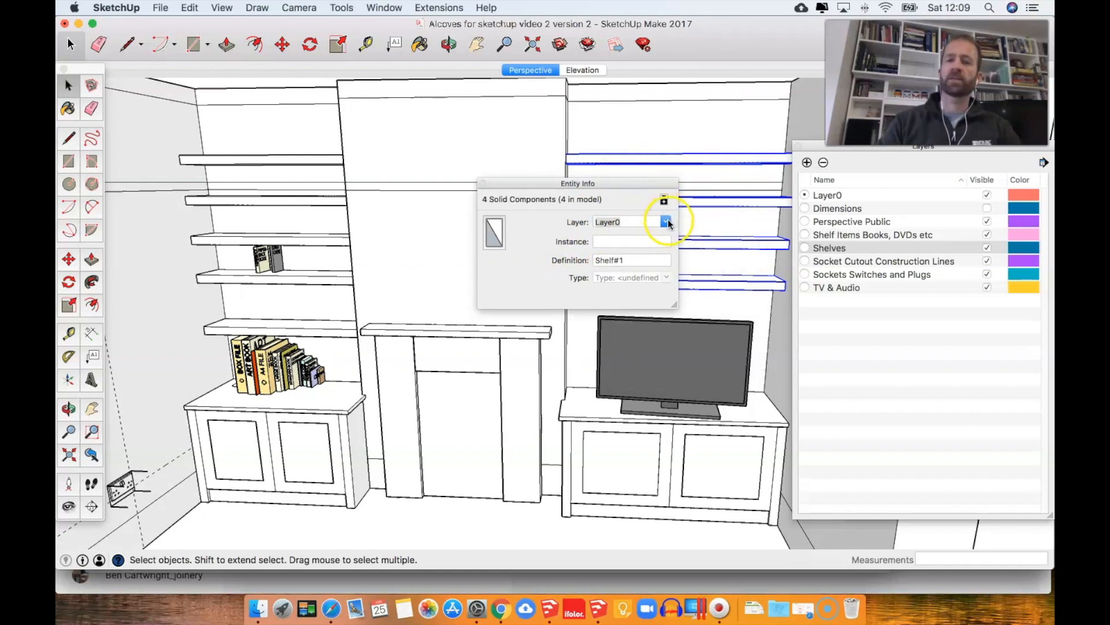
click(669, 222)
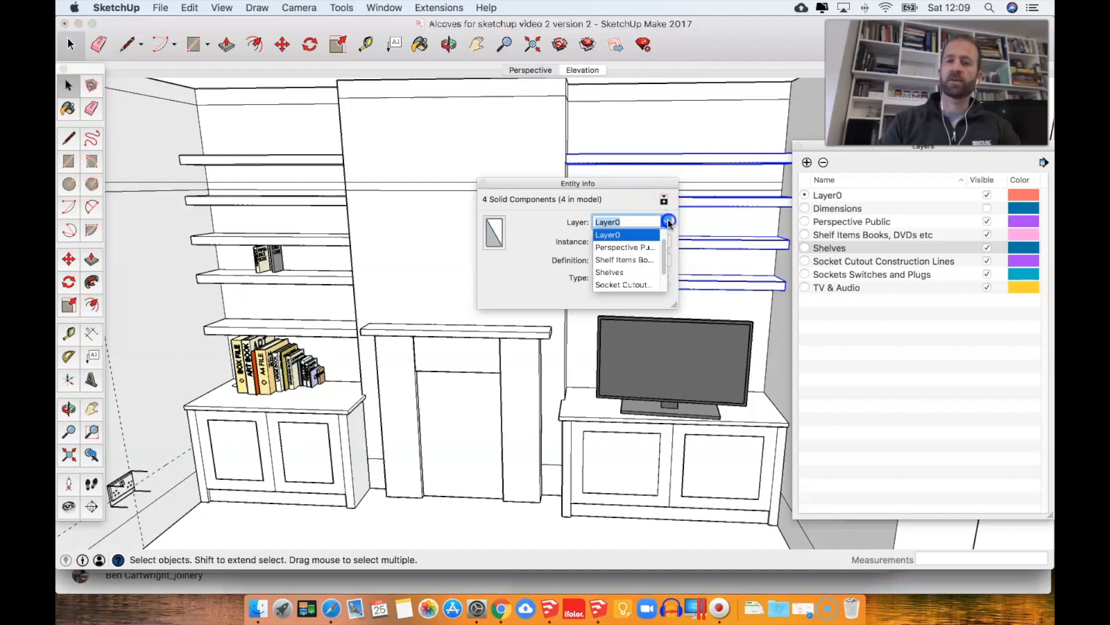
click(666, 260)
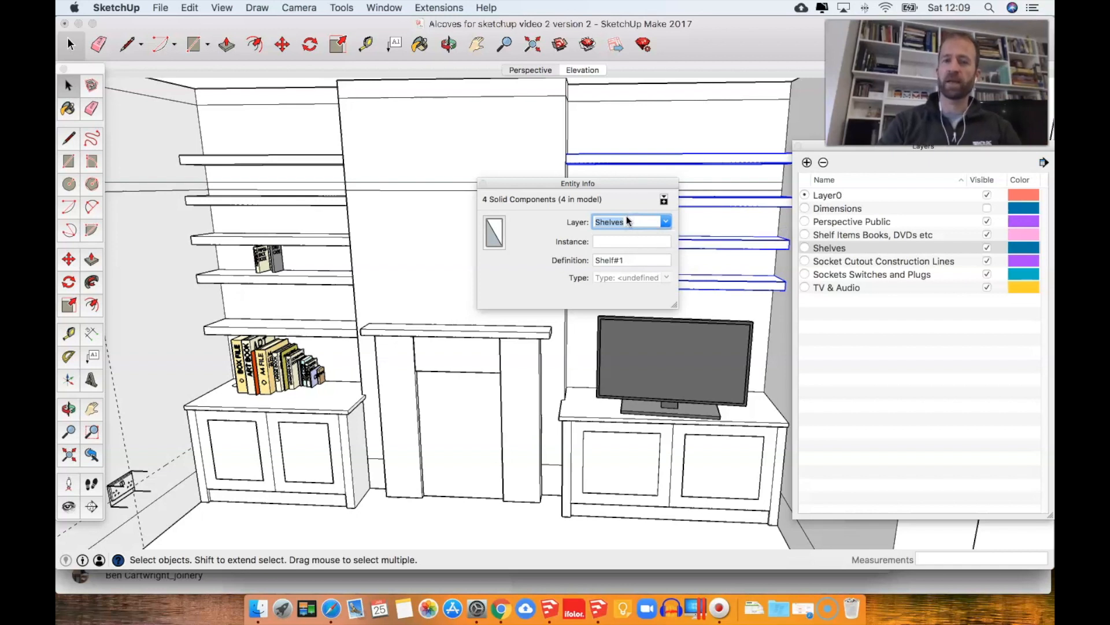
click(484, 185)
Step: Test the Shelves layer by hiding and showing the shelves of both alcoves together, leaving the layer visible
click(987, 247)
click(987, 248)
click(987, 248)
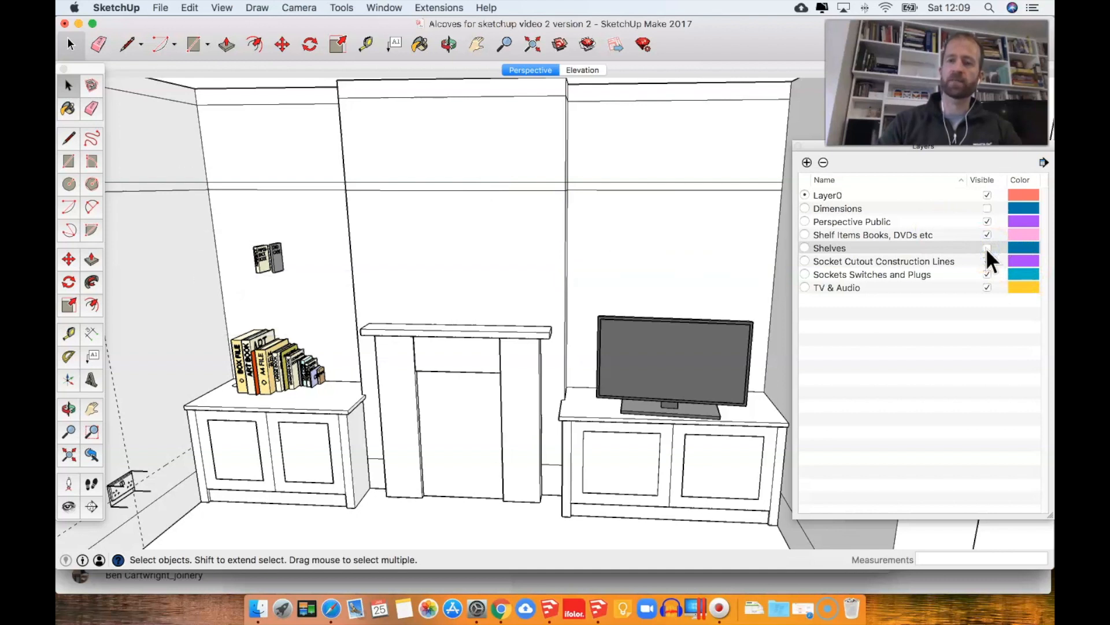
click(988, 248)
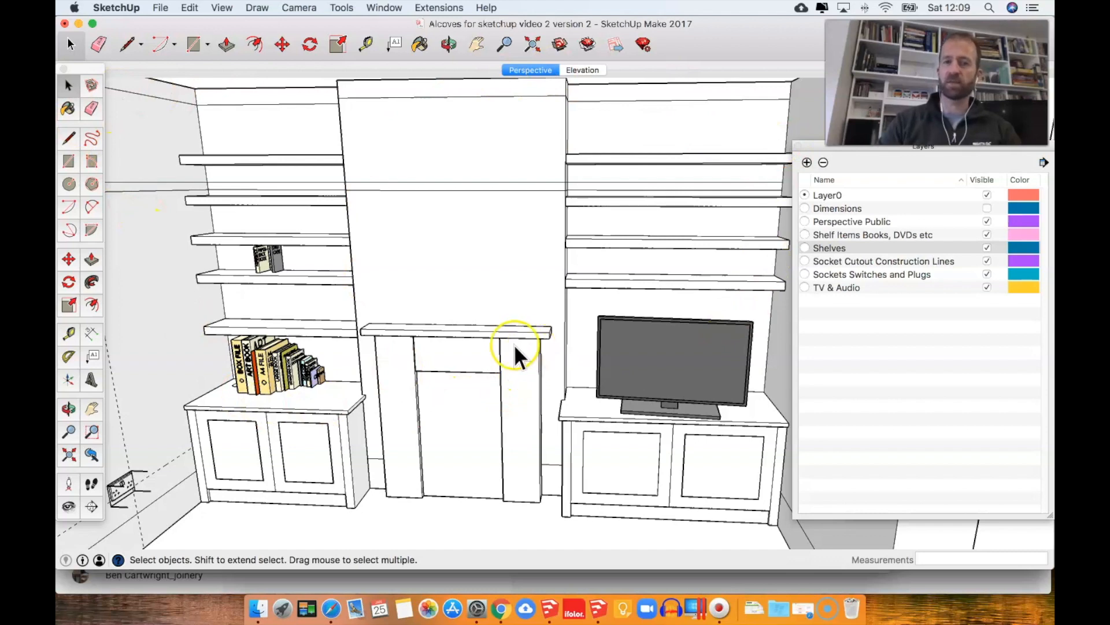
Step: Hide the base cabinet in the left alcove
key(h)
drag(356, 386, 421, 347)
scroll(471, 334, up, 3)
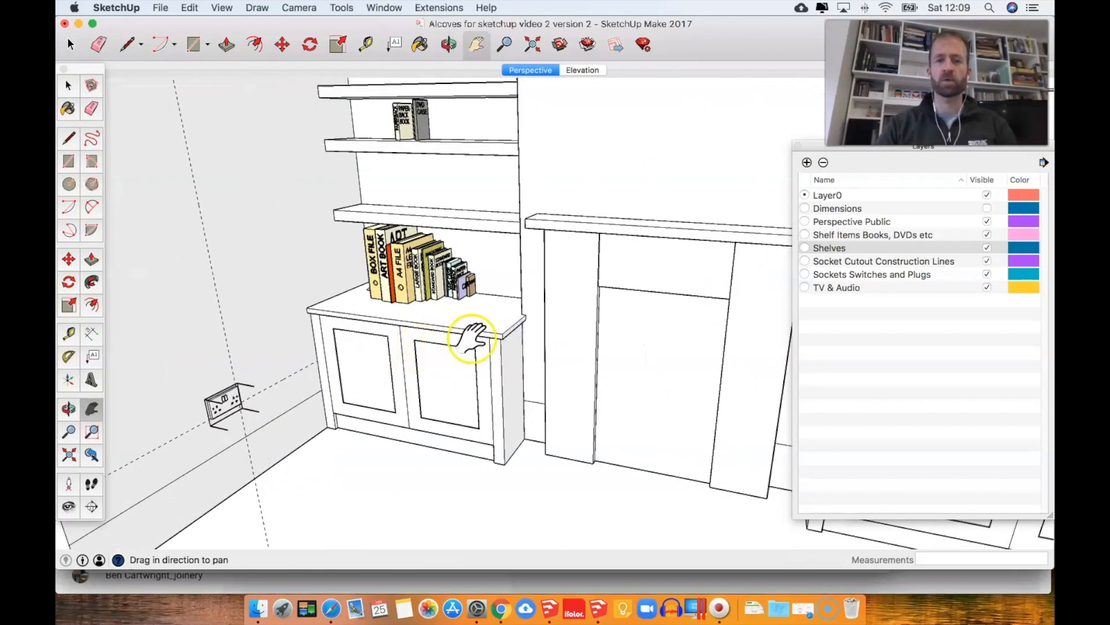
key(space)
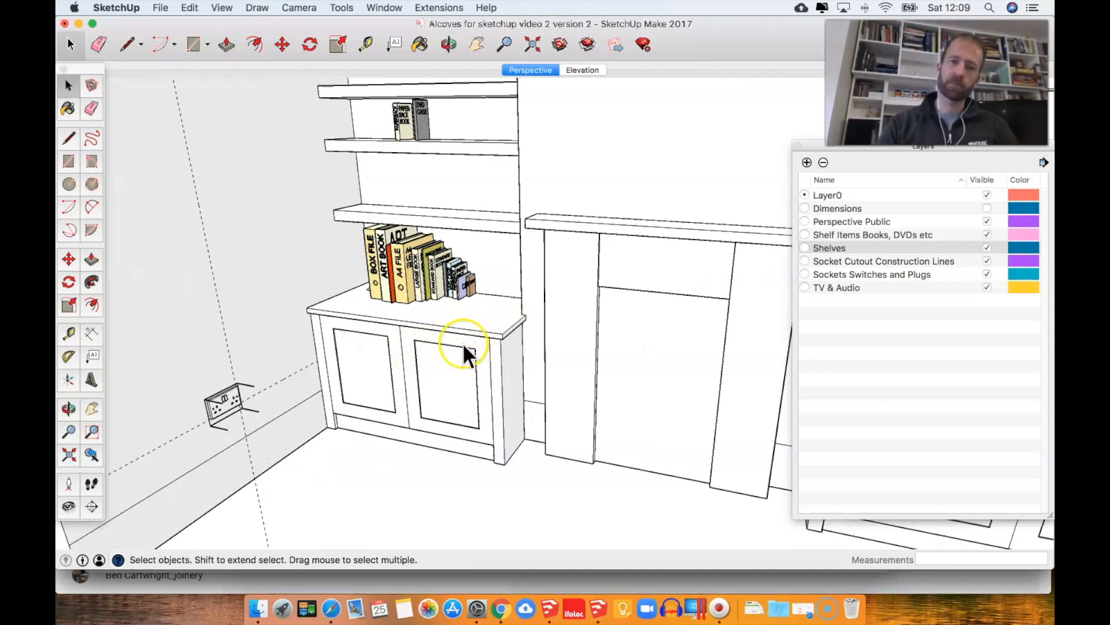
click(456, 325)
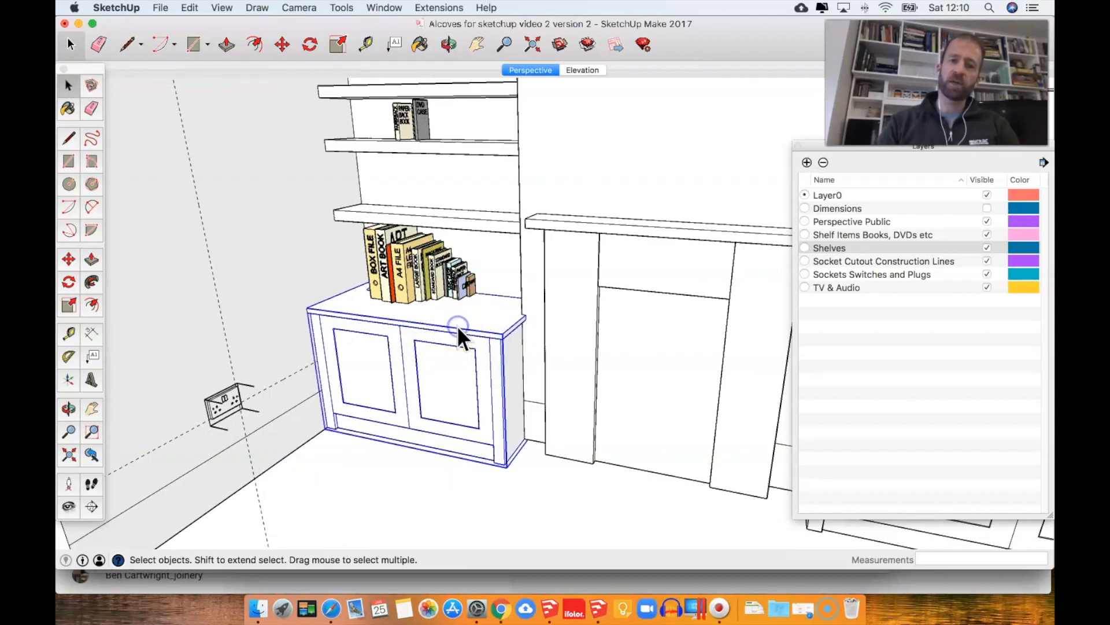
right_click(459, 325)
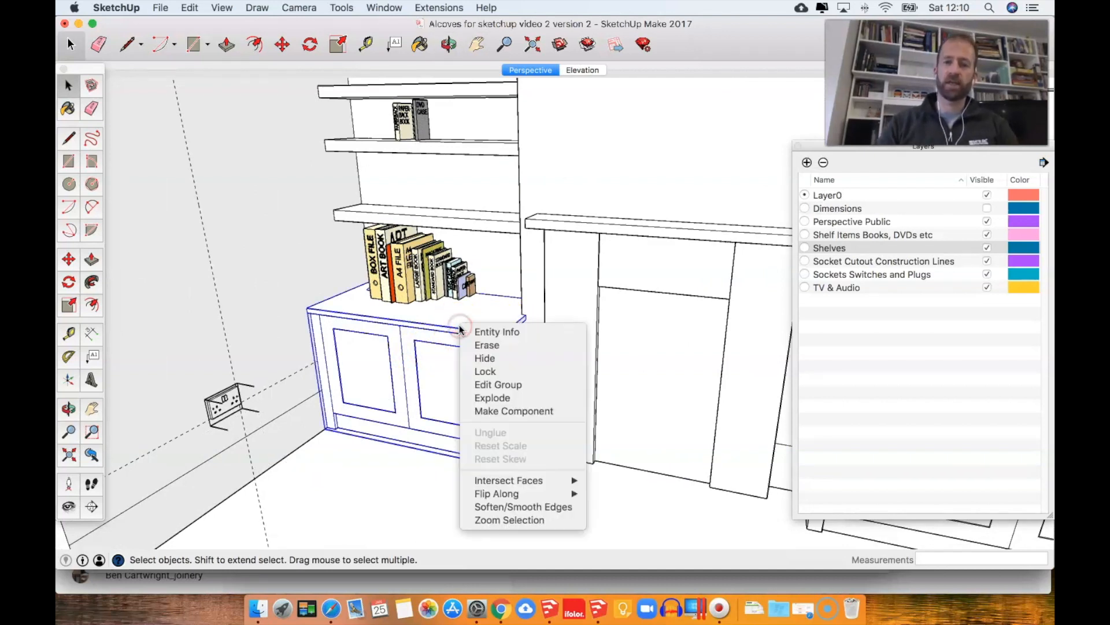
click(478, 359)
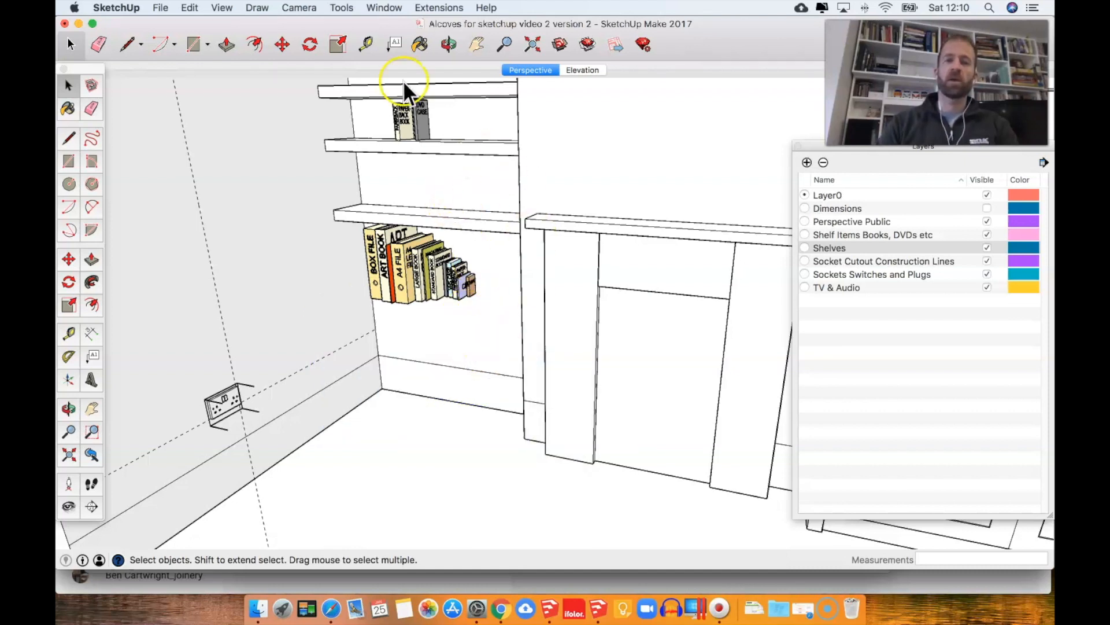
Step: Turn on the display of hidden geometry and unhide the left alcove's base cabinet
click(231, 8)
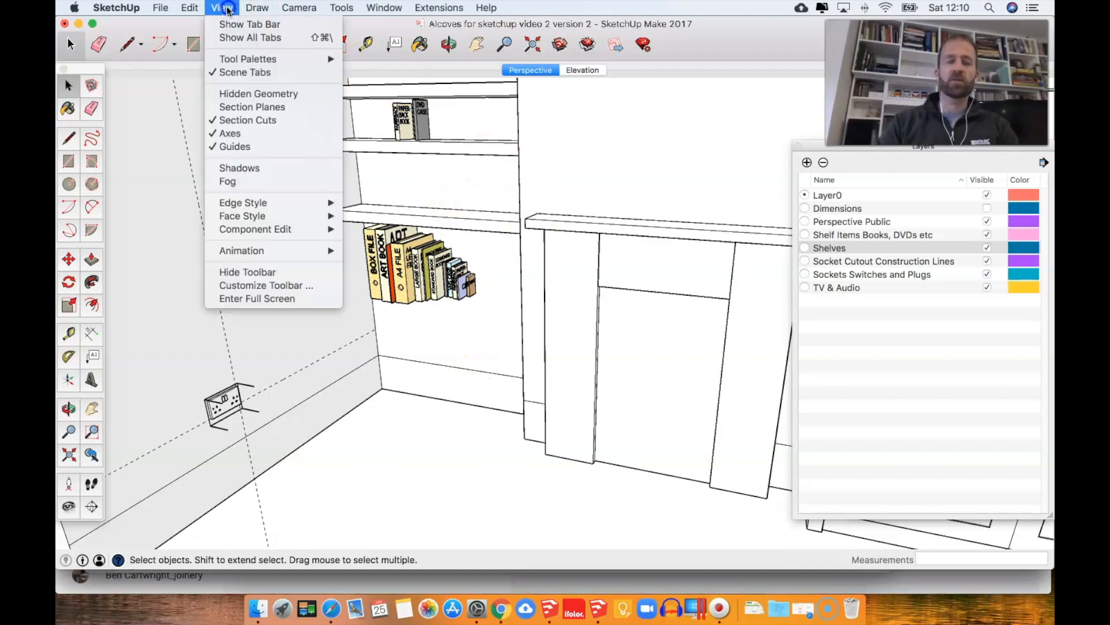
click(248, 95)
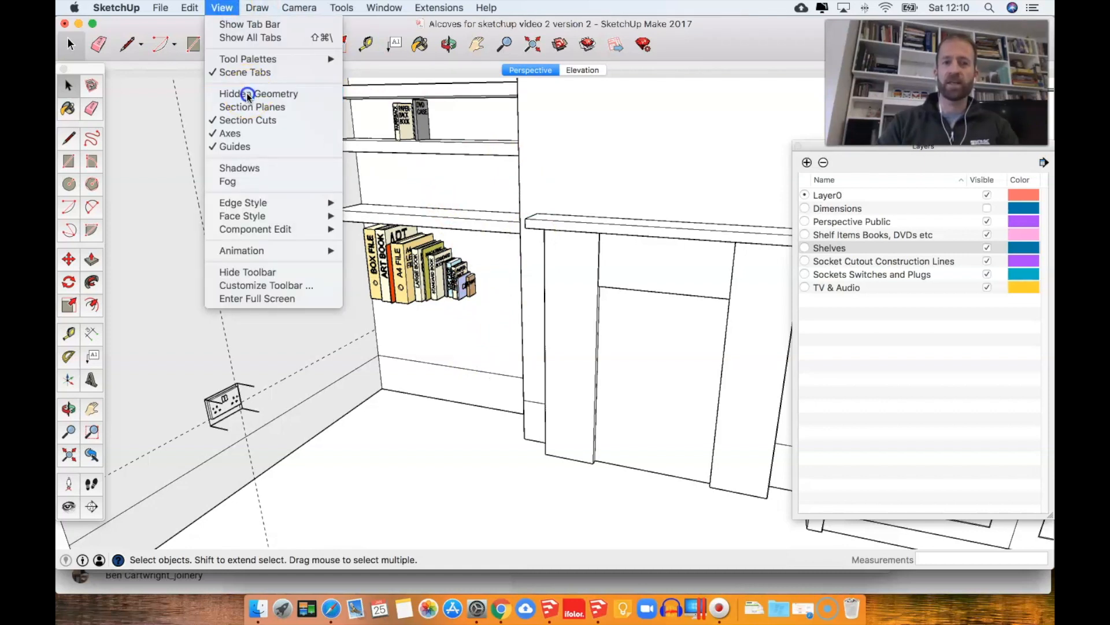
click(460, 335)
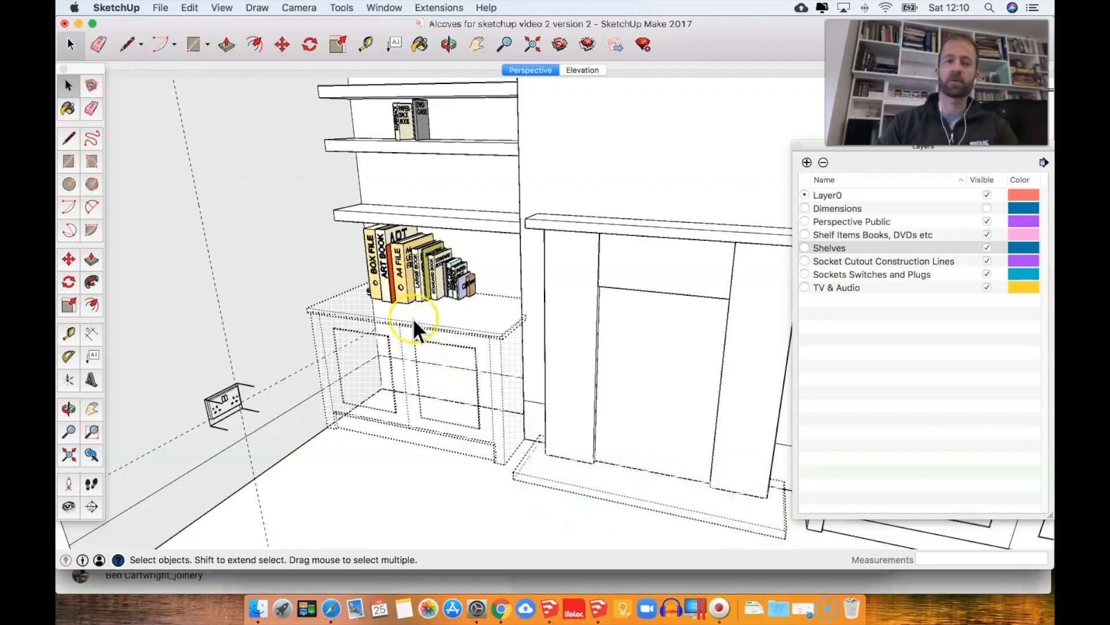
click(453, 328)
right_click(448, 330)
click(478, 362)
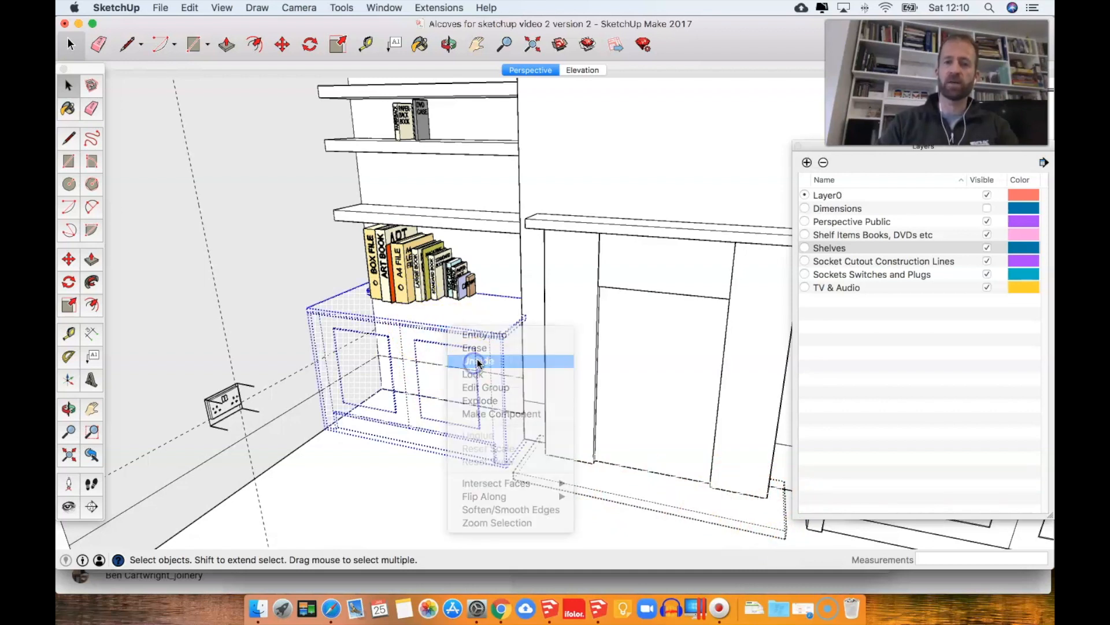
click(445, 424)
Step: Hide the left alcove's base cabinet again and turn off the display of hidden geometry
right_click(426, 340)
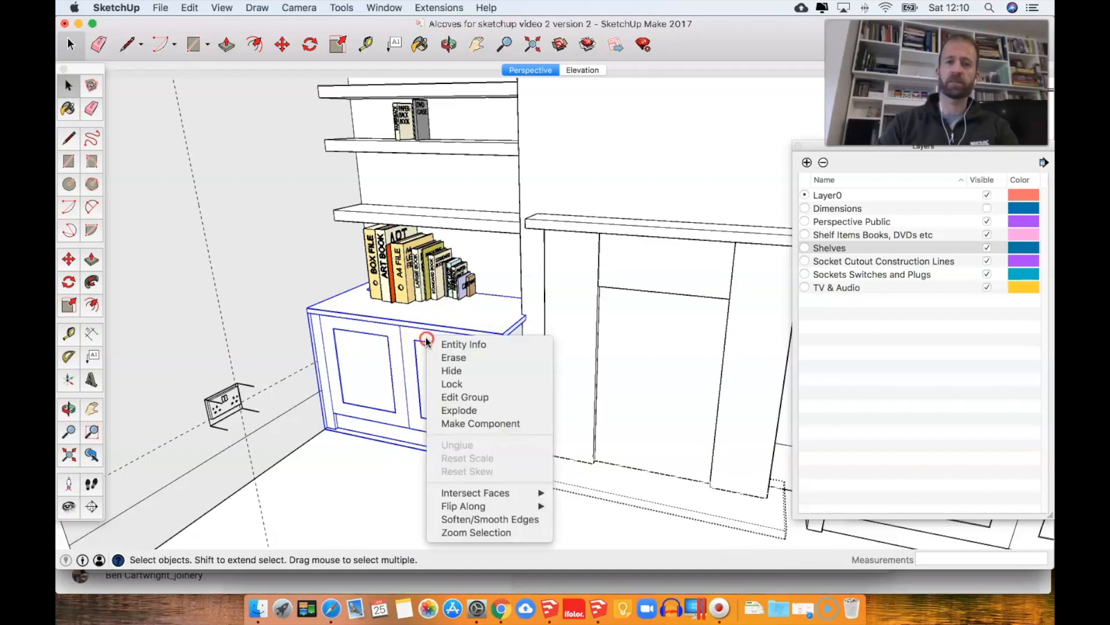
click(451, 370)
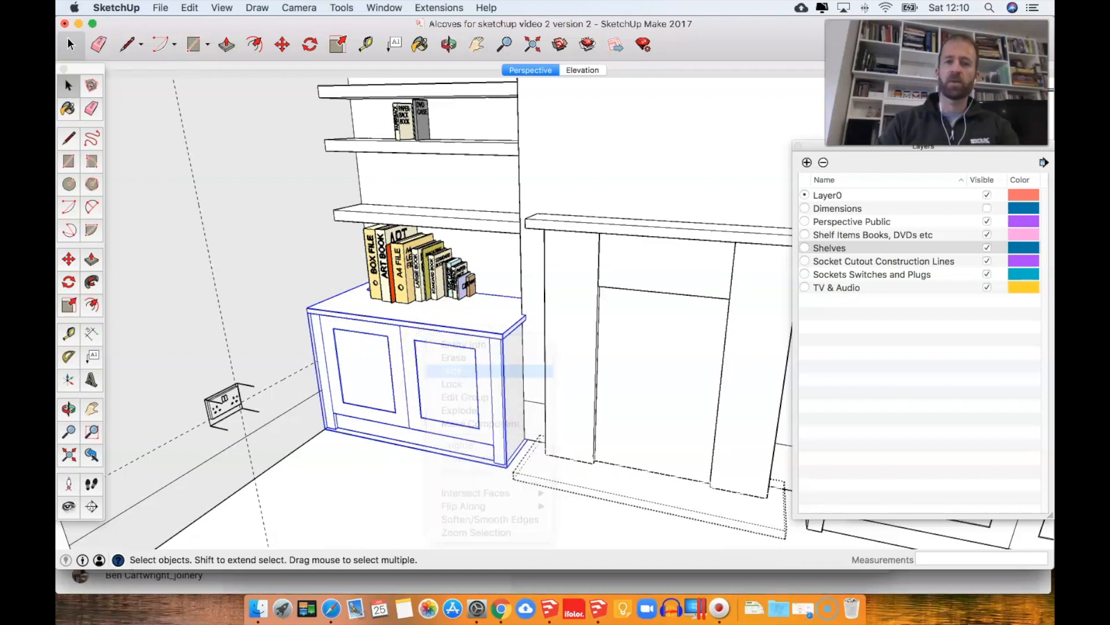
click(228, 10)
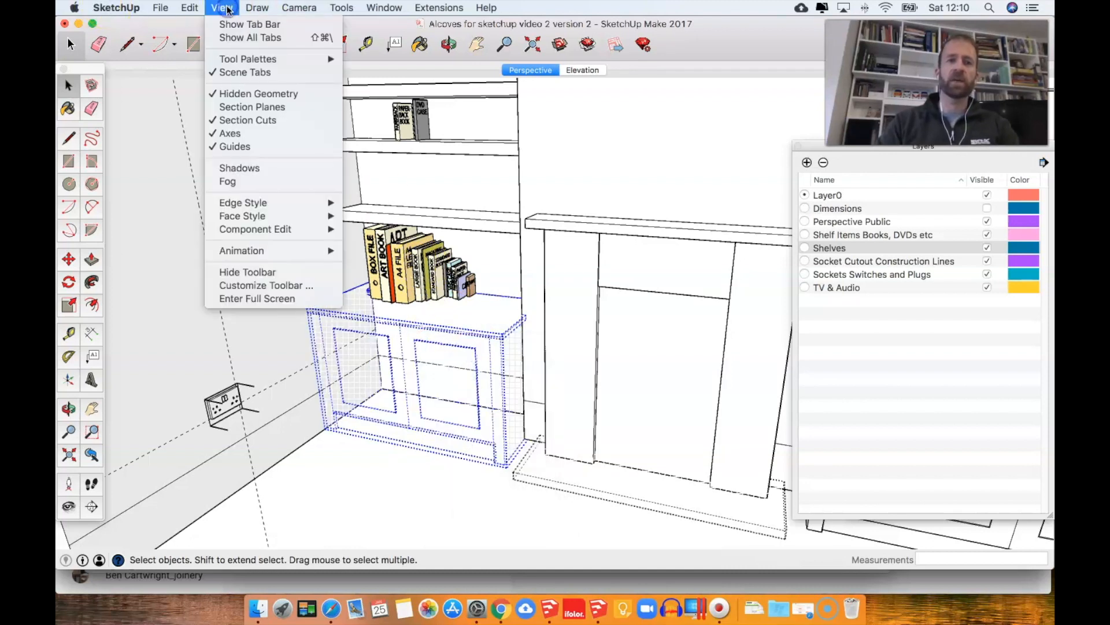
click(243, 95)
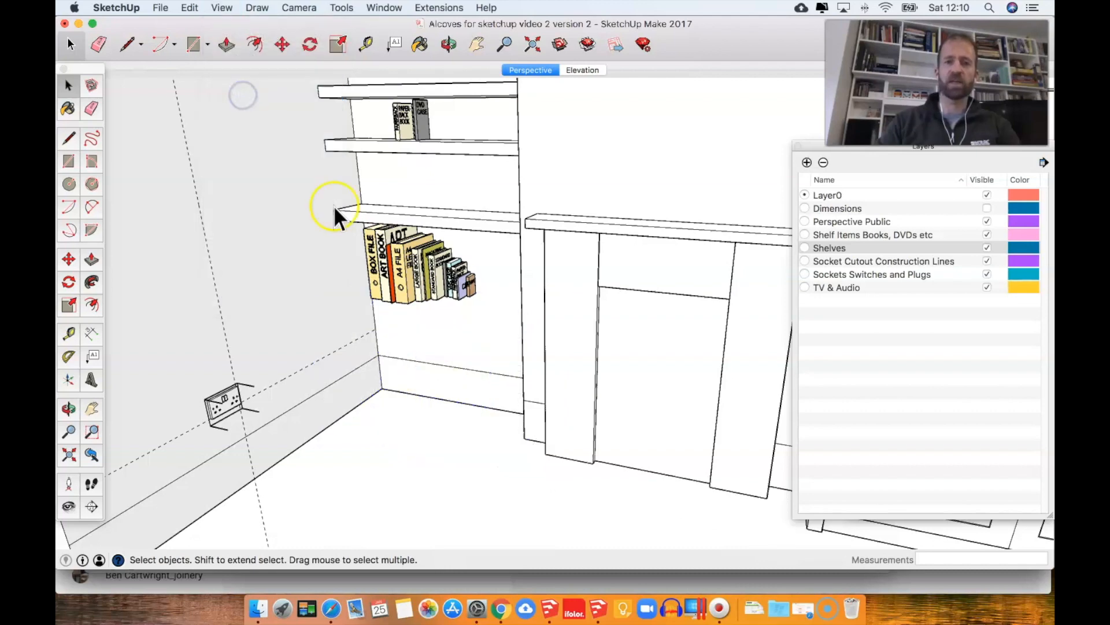
Step: Open the room walls group for editing and select the back wall face of the left alcove
click(439, 376)
shift+middle_drag(463, 342, 546, 293)
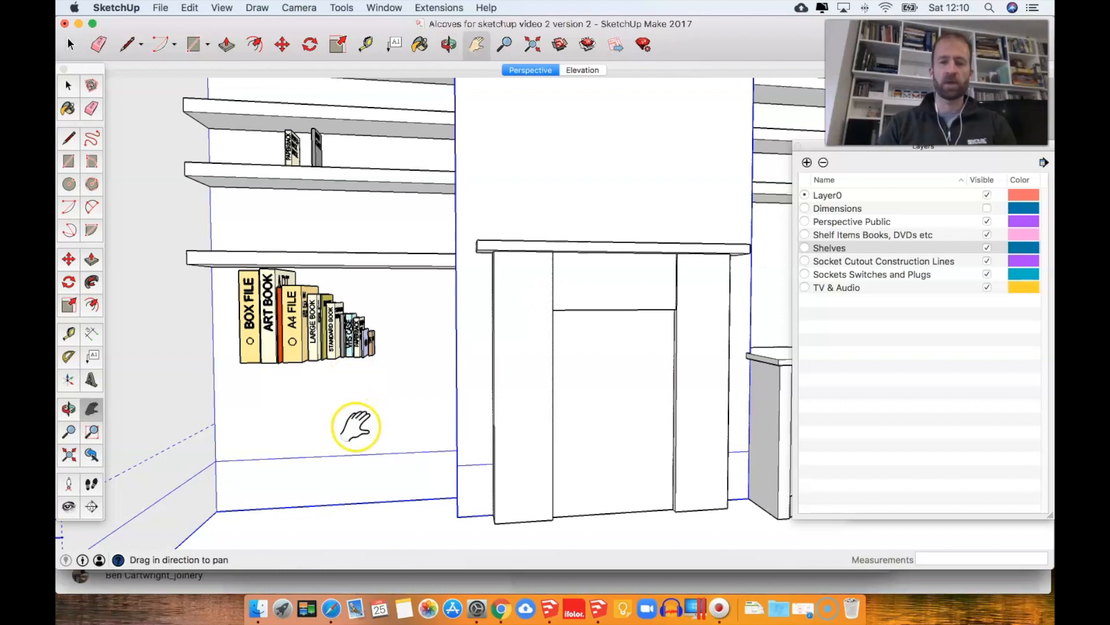
shift+middle_drag(359, 426, 424, 335)
key(b)
key(space)
double_click(415, 340)
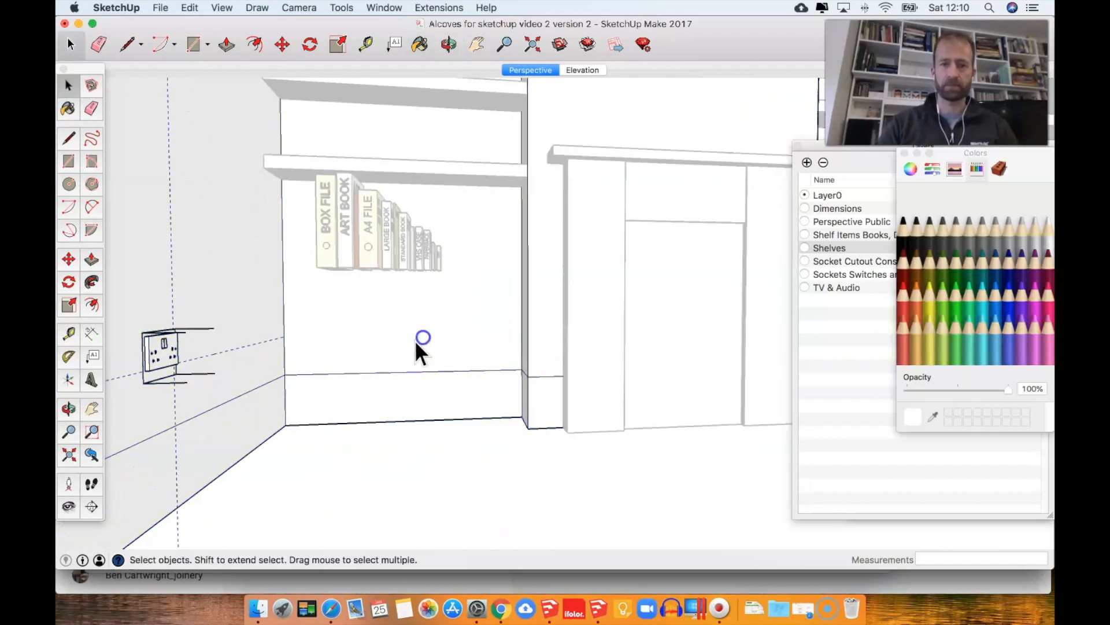
click(376, 361)
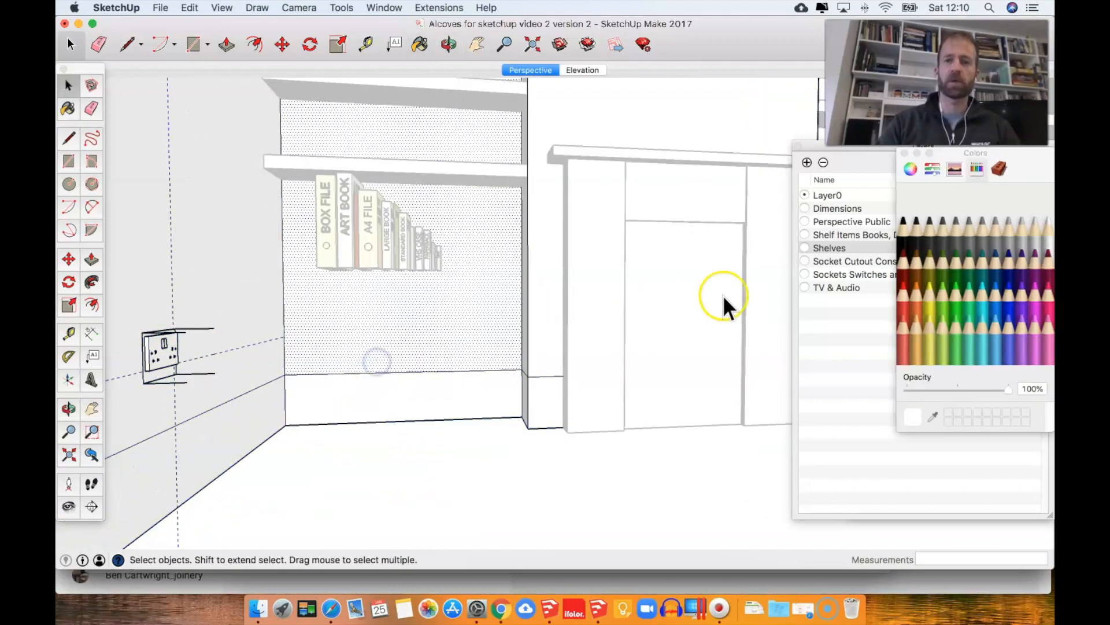
Step: Close the Layers and Colors windows and place a Power Socket - Double UK 3 Pin on the left alcove's back wall above the skirting
click(793, 145)
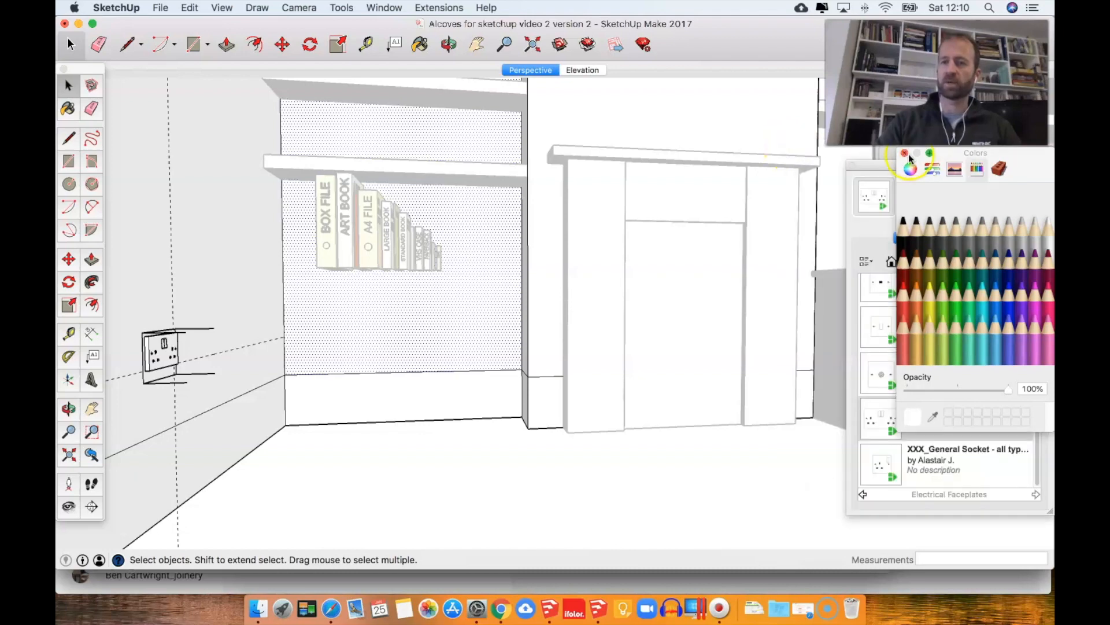
click(905, 156)
scroll(937, 397, up, 4)
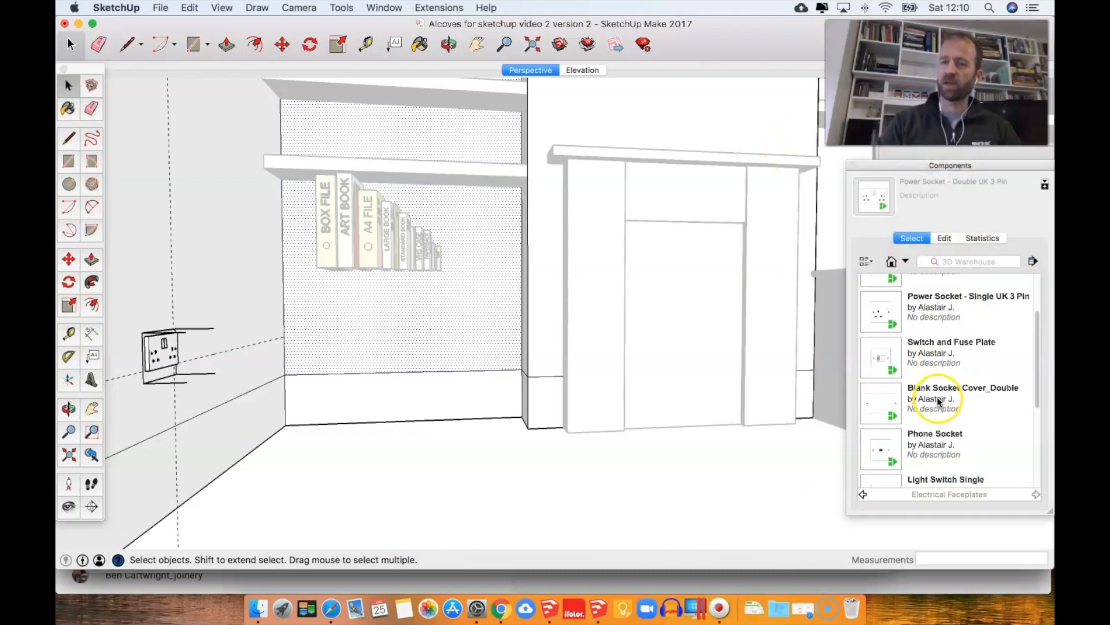
scroll(938, 400, up, 2)
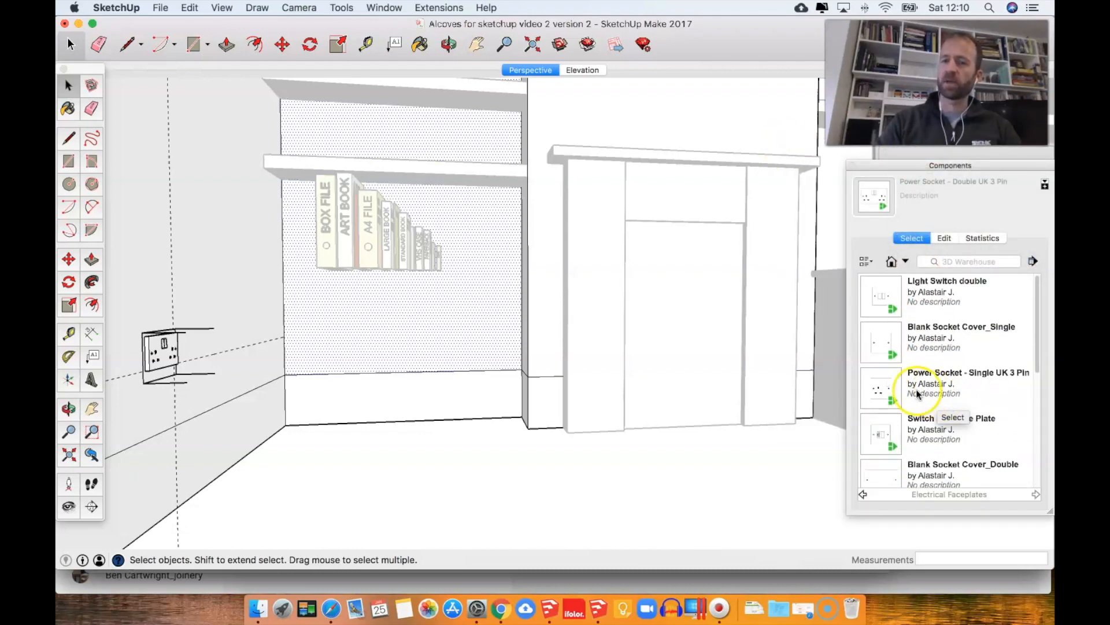
scroll(913, 395, down, 5)
click(880, 417)
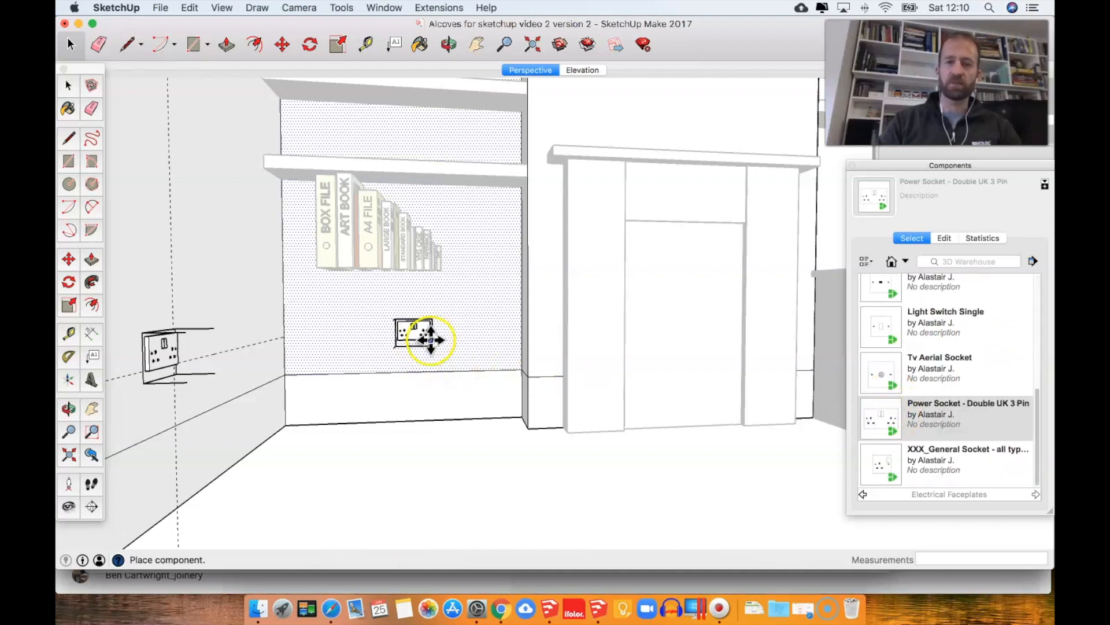
click(384, 334)
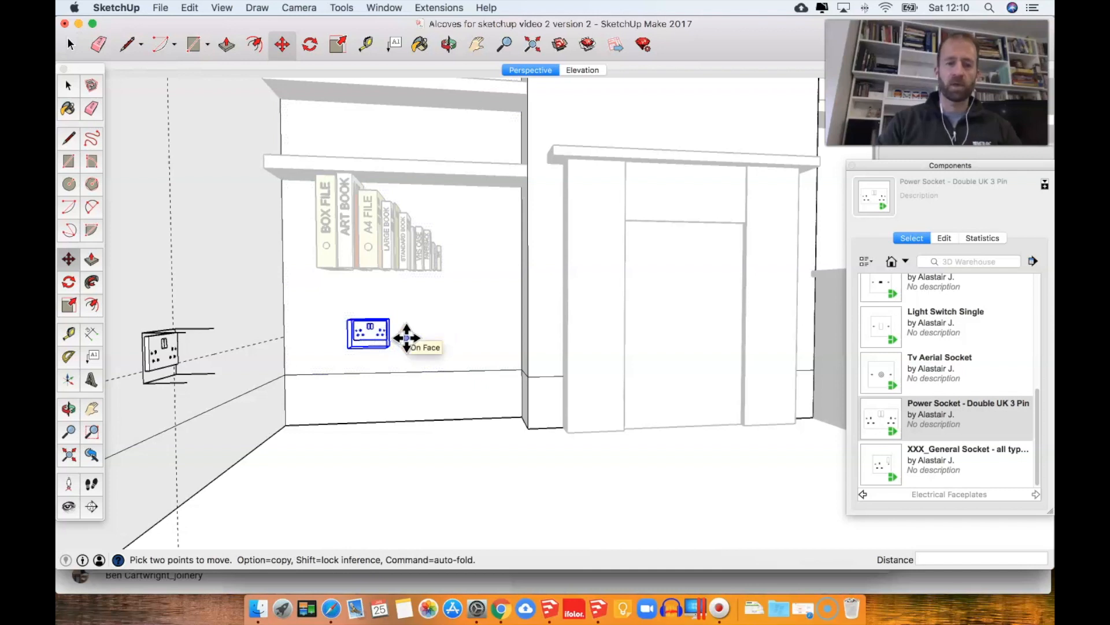
Step: Copy the new double socket sideways along the back wall so the copy sits just to its right
key(alt)
drag(404, 335, 454, 340)
key(space)
click(461, 529)
middle_drag(471, 422, 432, 362)
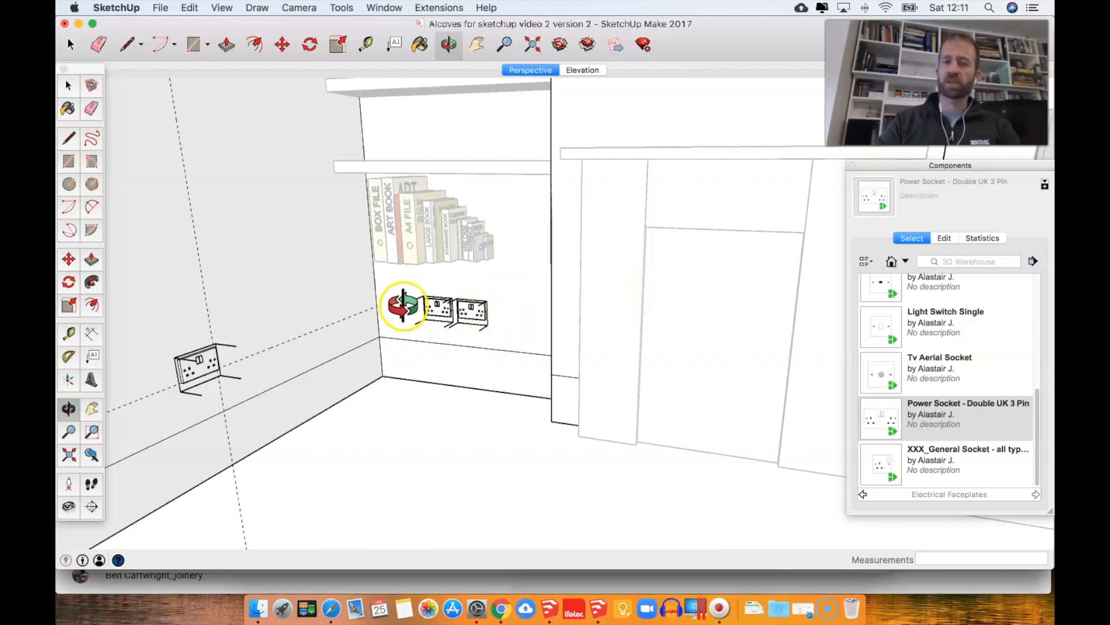
Step: Replace the Components window with Layers, toggle the Socket Cutout Construction Lines layer off and back on, and examine the paired sockets' cutout lines
click(853, 166)
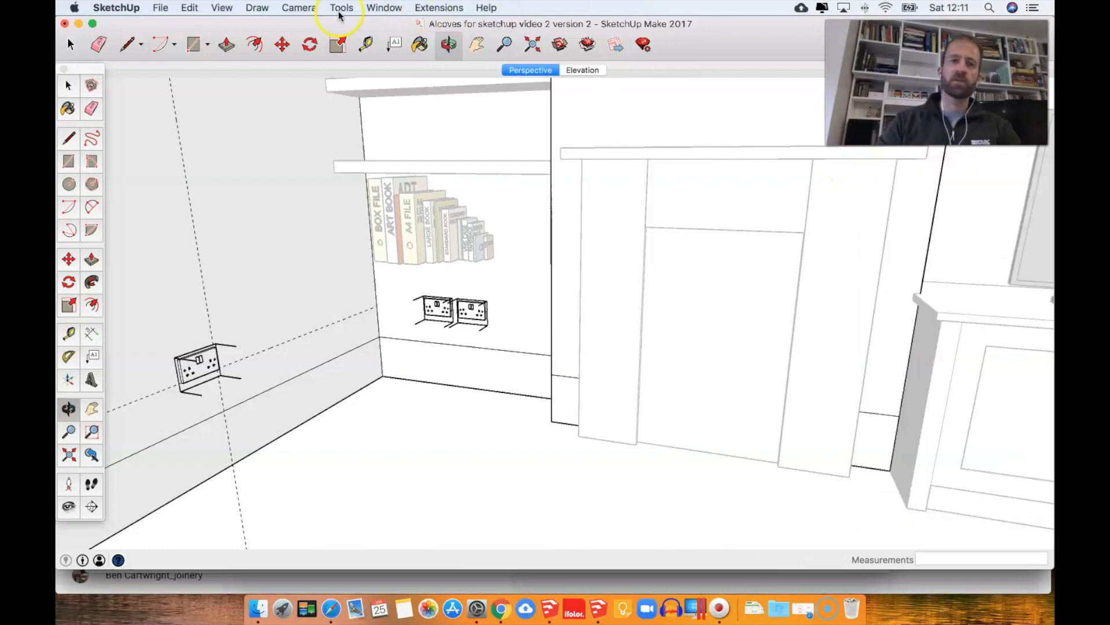
click(385, 8)
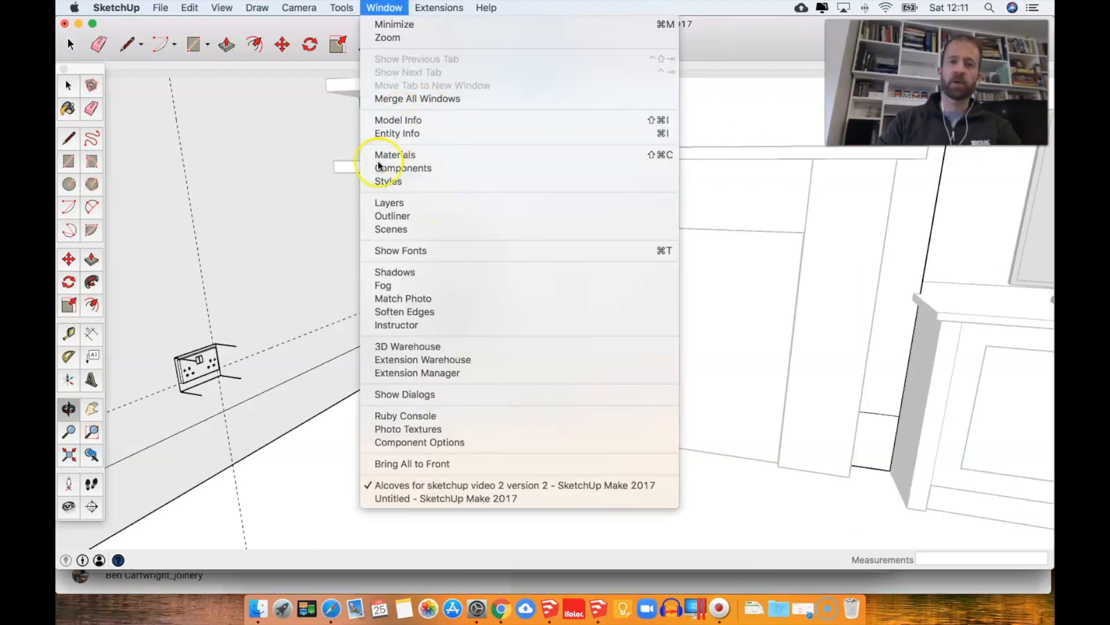
click(397, 202)
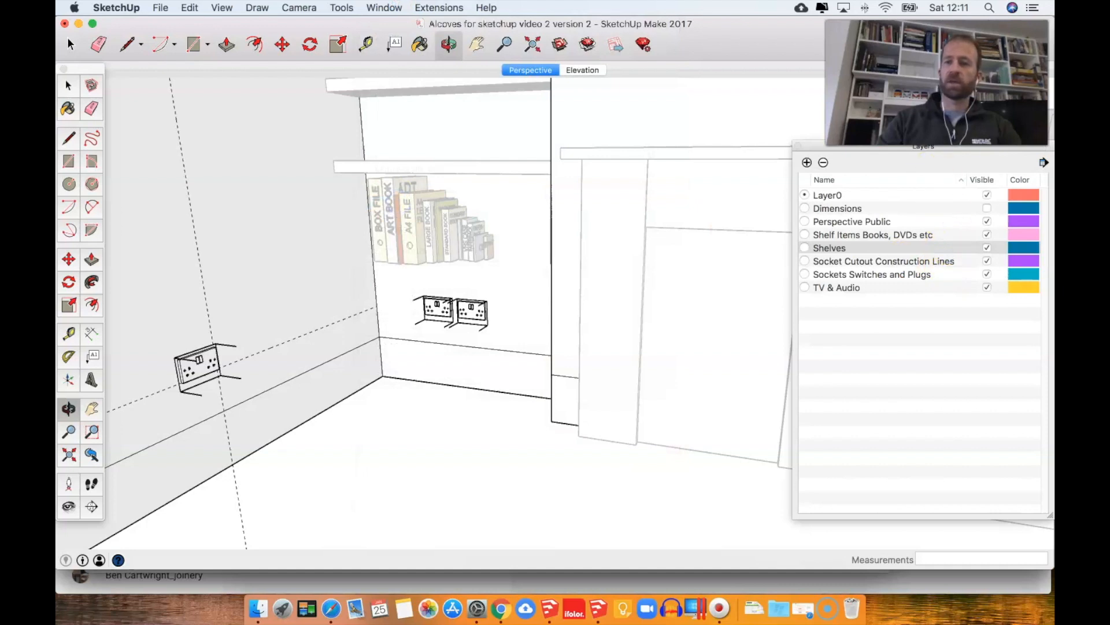
drag(890, 152, 853, 173)
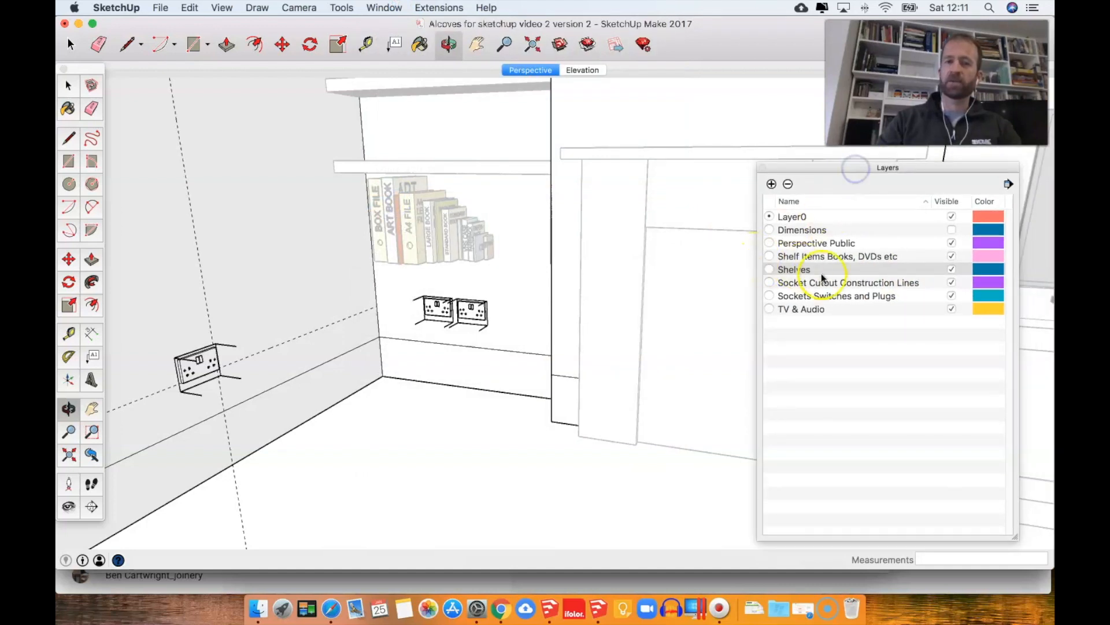
click(950, 283)
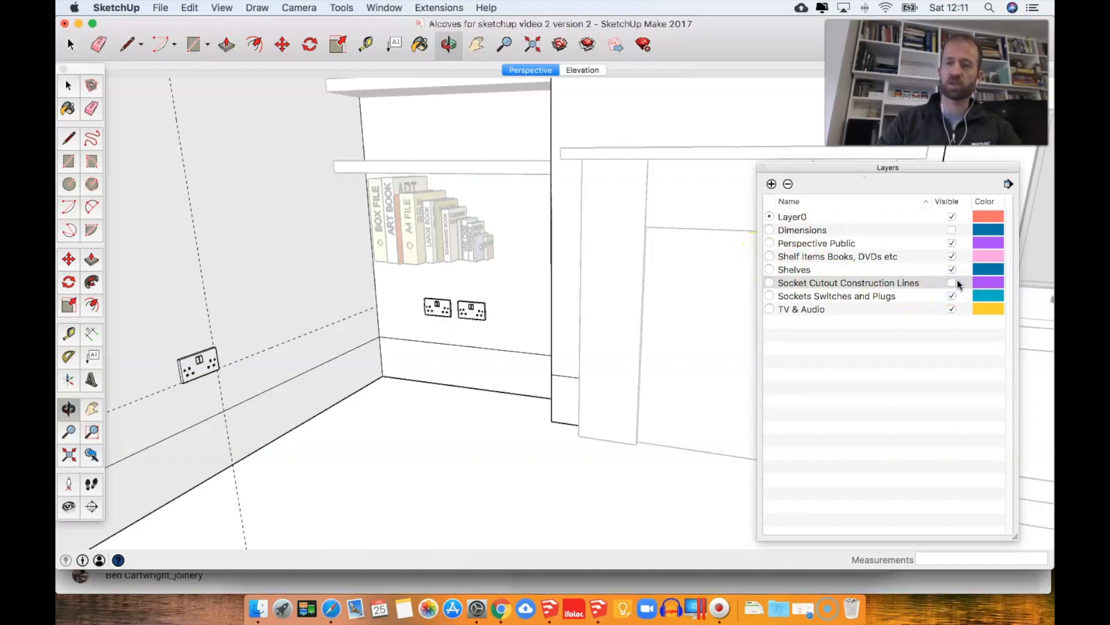
click(952, 283)
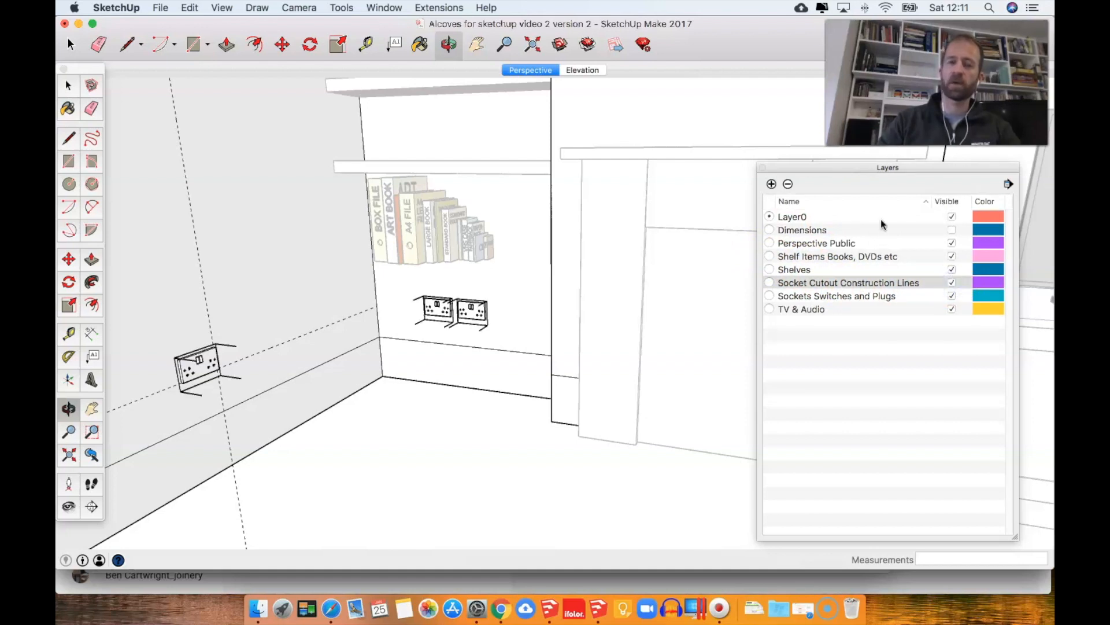
mouse_move(482, 288)
mouse_down()
mouse_move(441, 330)
mouse_move(459, 295)
mouse_move(496, 289)
mouse_up()
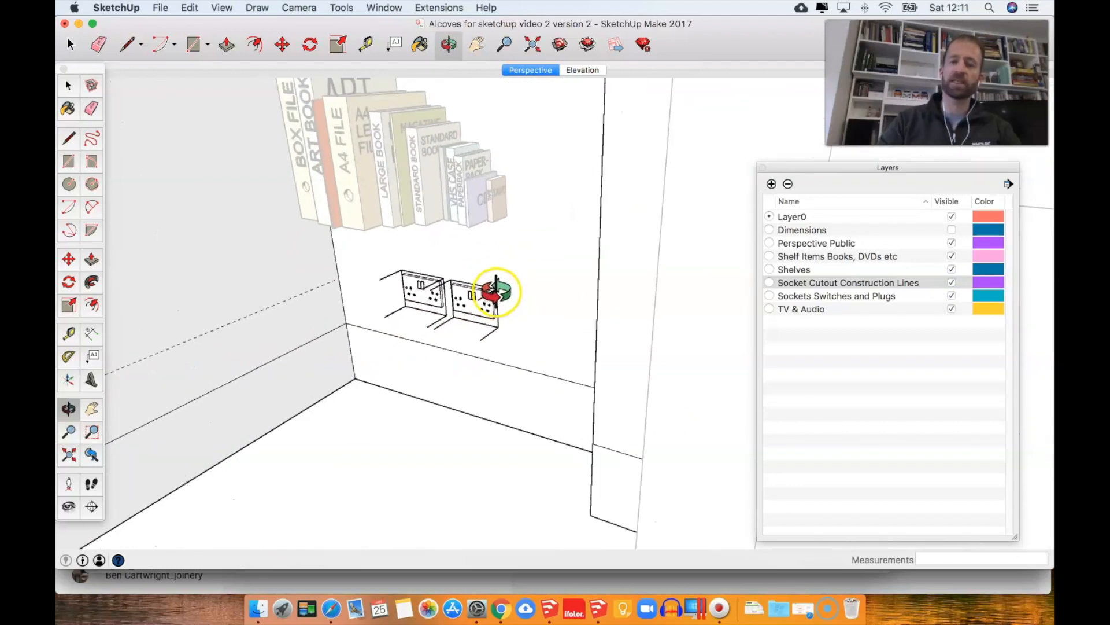
scroll(496, 289, up, 5)
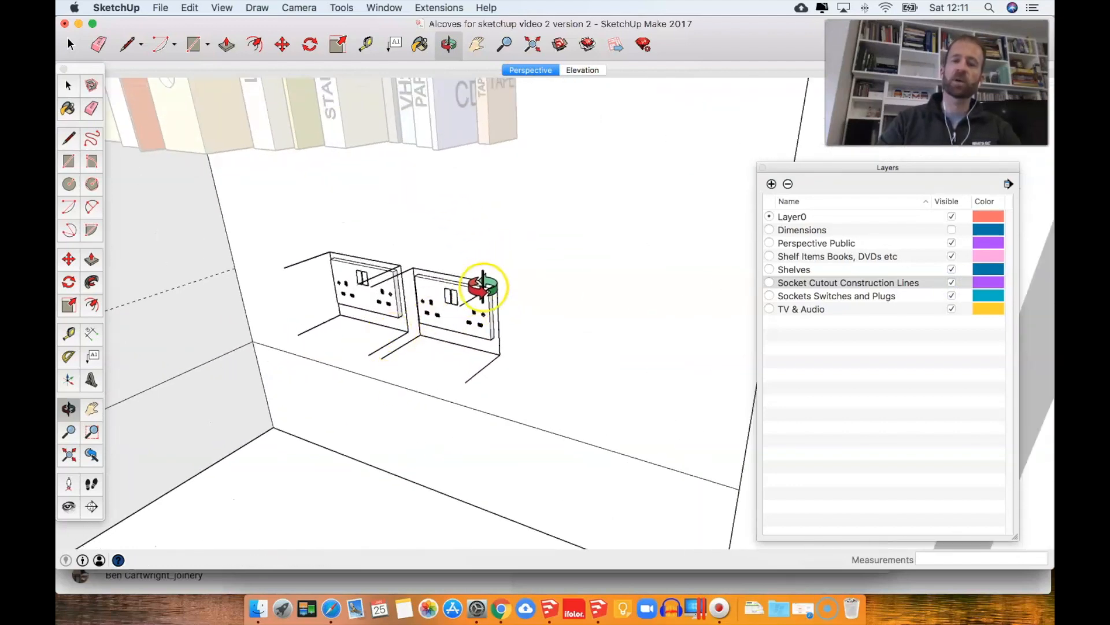
drag(376, 330, 454, 294)
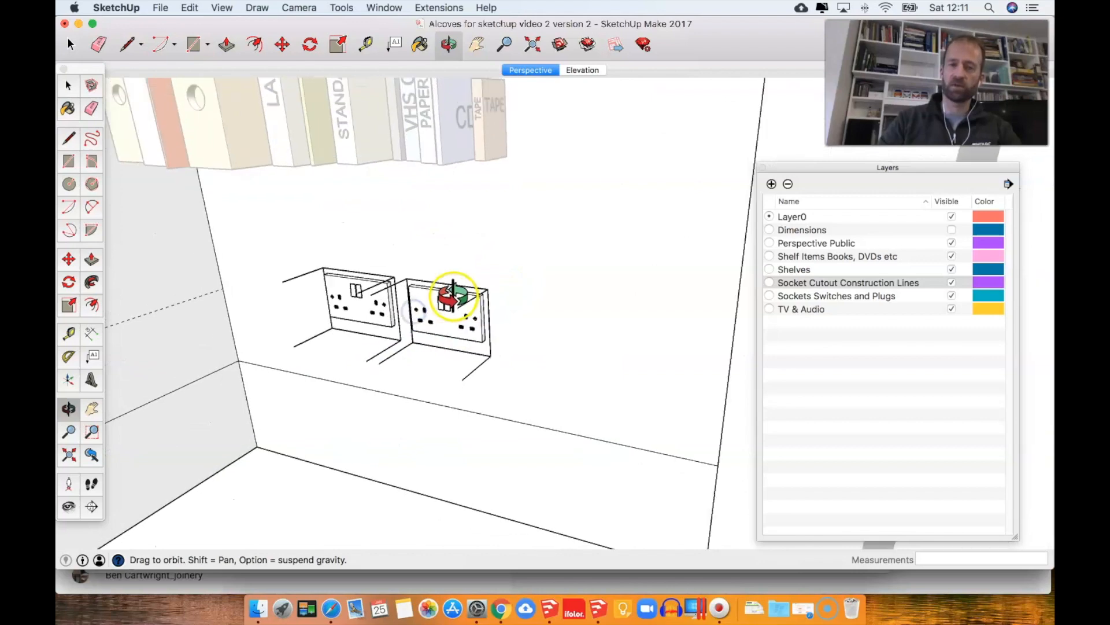
scroll(453, 296, down, 3)
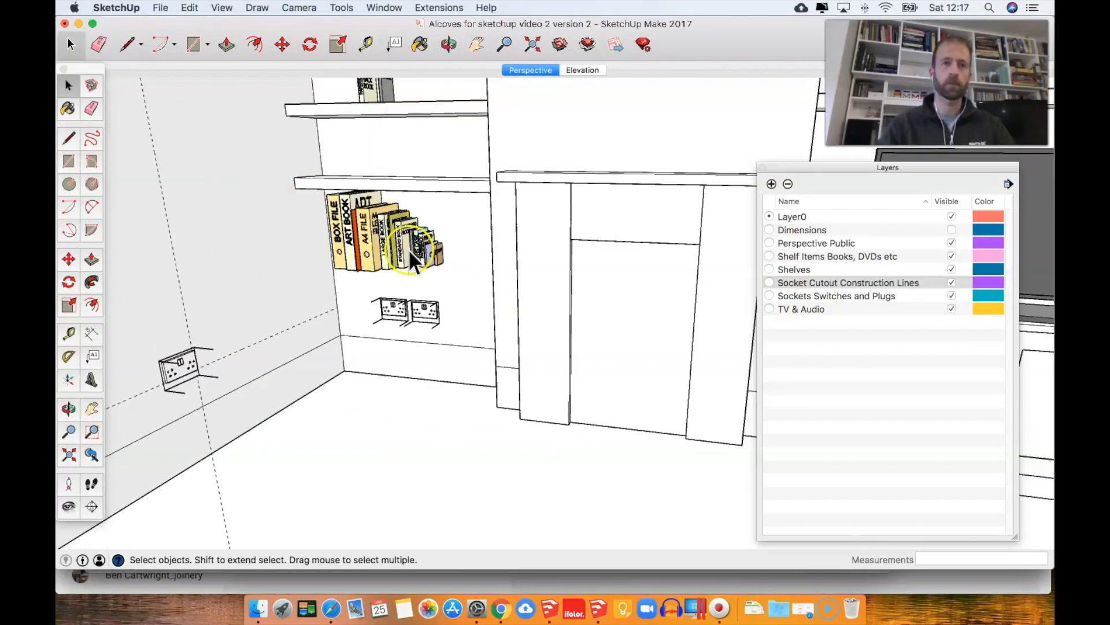
Step: Turn on the display of hidden geometry and unhide the left alcove's base cabinet
click(219, 7)
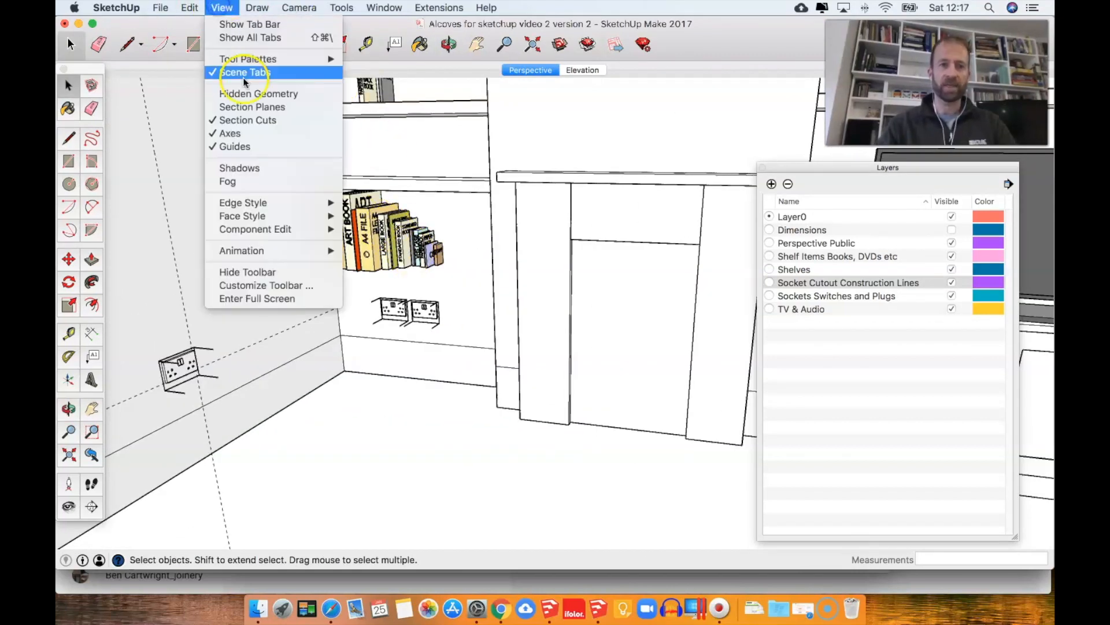
click(245, 96)
click(463, 307)
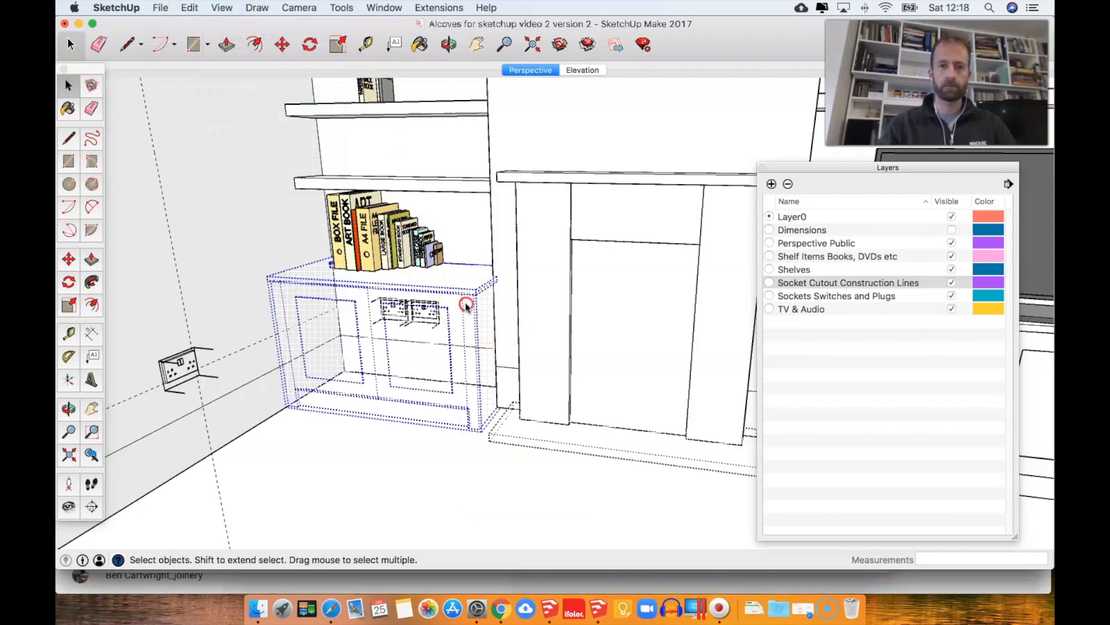
right_click(465, 304)
click(497, 337)
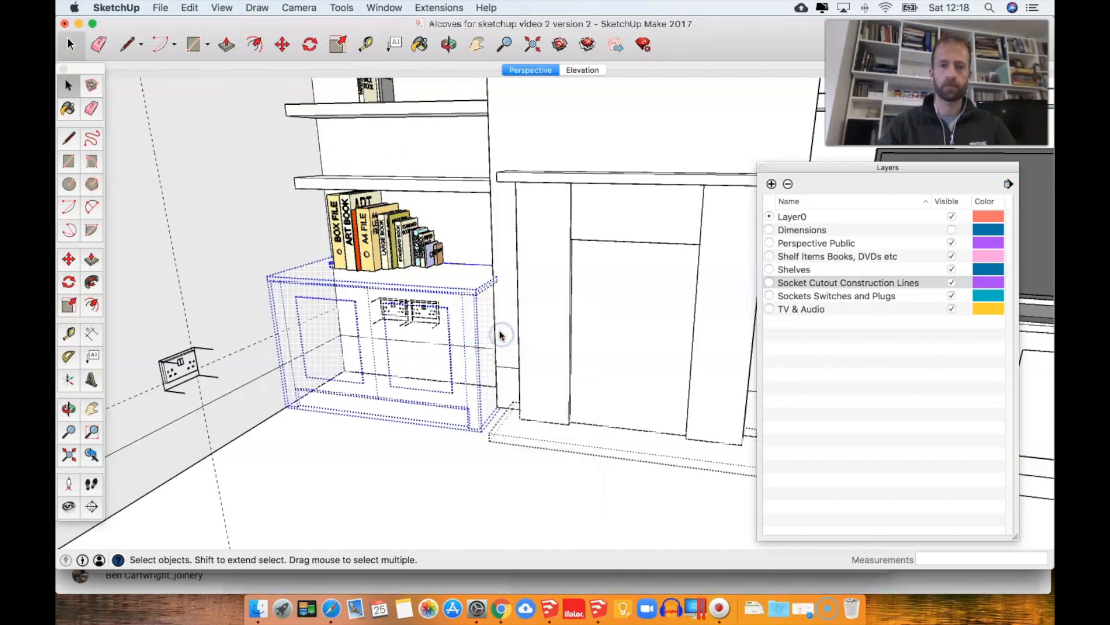
Step: Open the base cabinet for editing and push/pull both recessed door panels flush with their door frames
scroll(346, 347, up, 3)
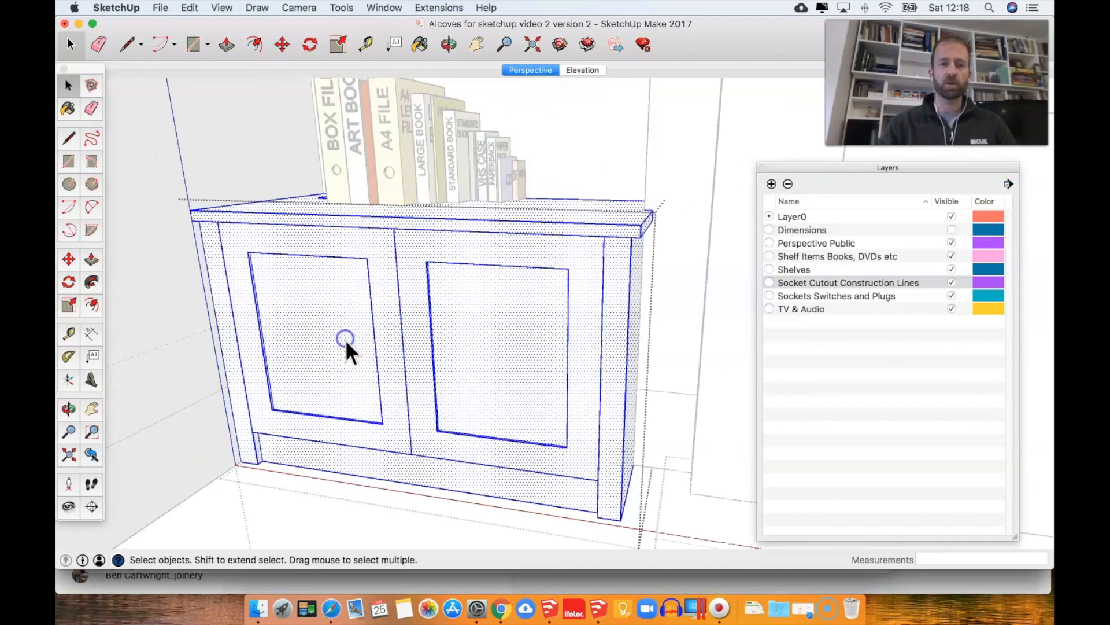
double_click(318, 362)
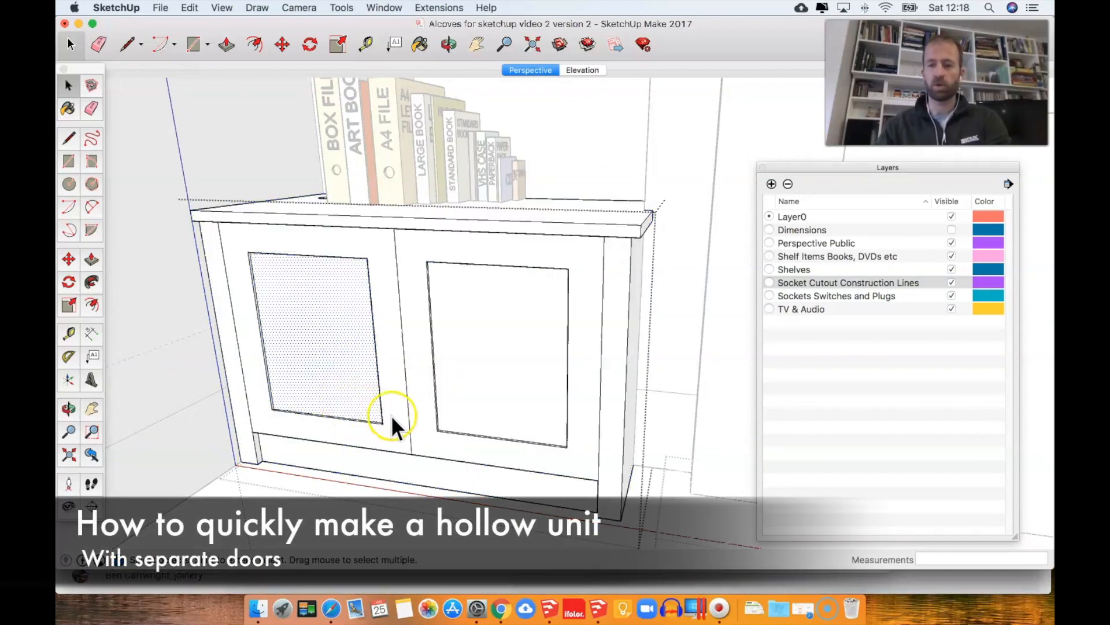
key(p)
click(342, 436)
click(334, 433)
click(496, 407)
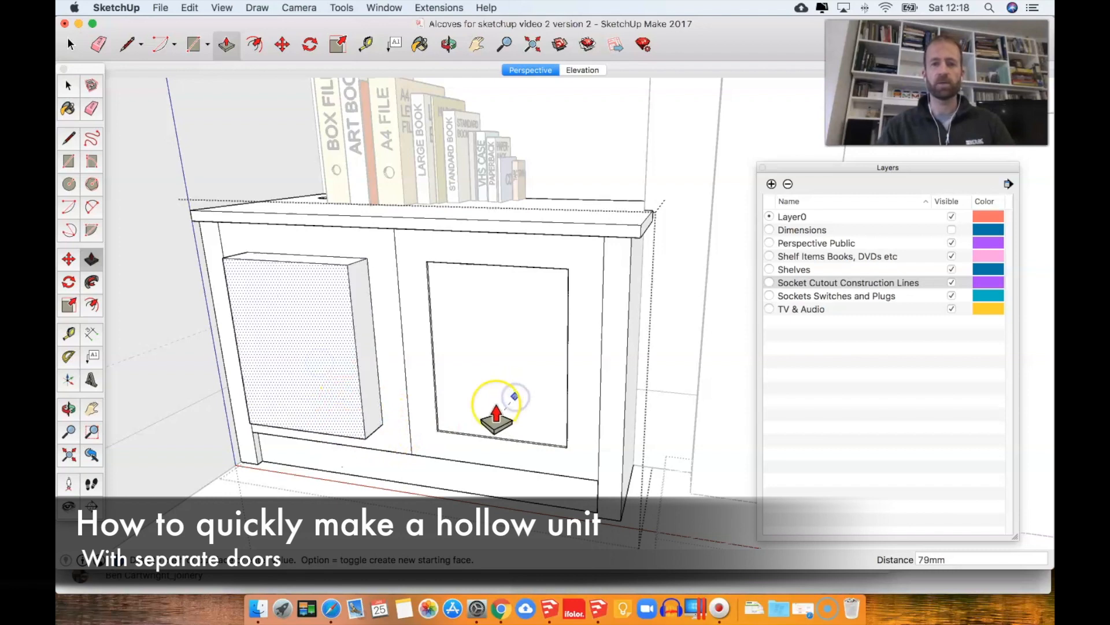
key(Escape)
click(489, 402)
click(415, 341)
key(space)
Step: Select the frame and panel faces of both cabinet doors with their edges and copy them to the clipboard
click(478, 351)
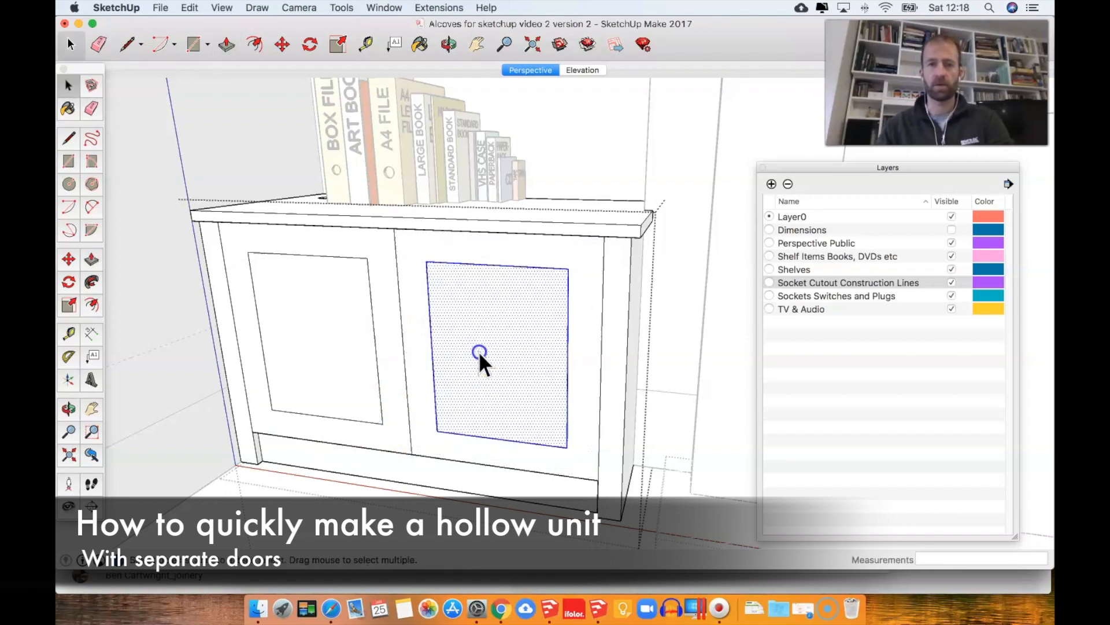
shift+click(317, 341)
shift+click(388, 326)
shift+click(421, 307)
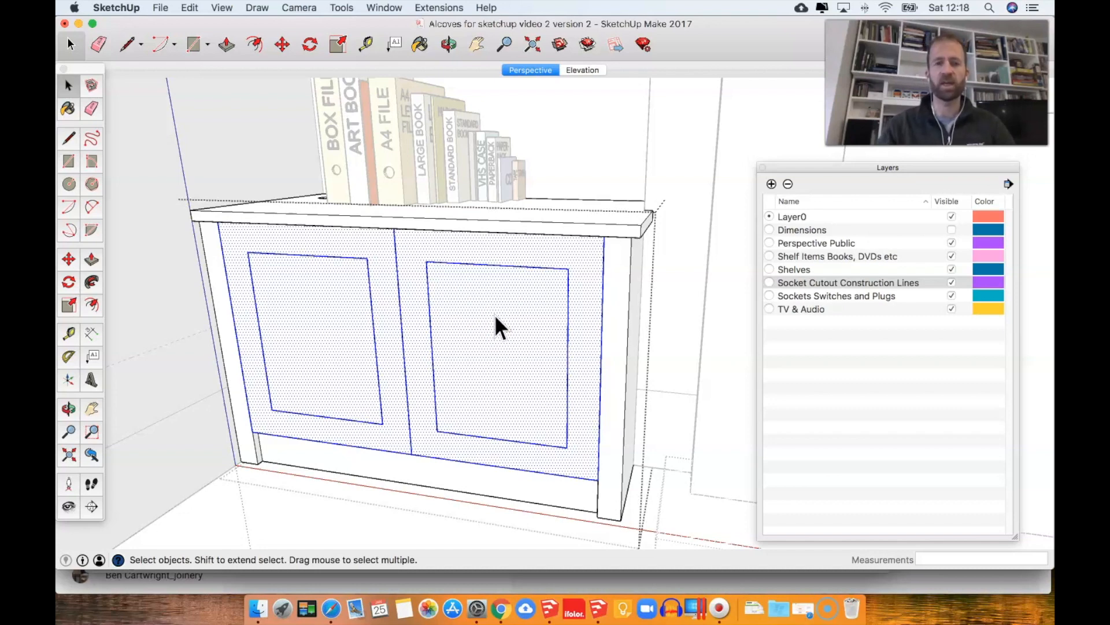
mouse_move(371, 305)
middle_down()
mouse_move(357, 241)
mouse_move(391, 263)
mouse_move(381, 289)
middle_up()
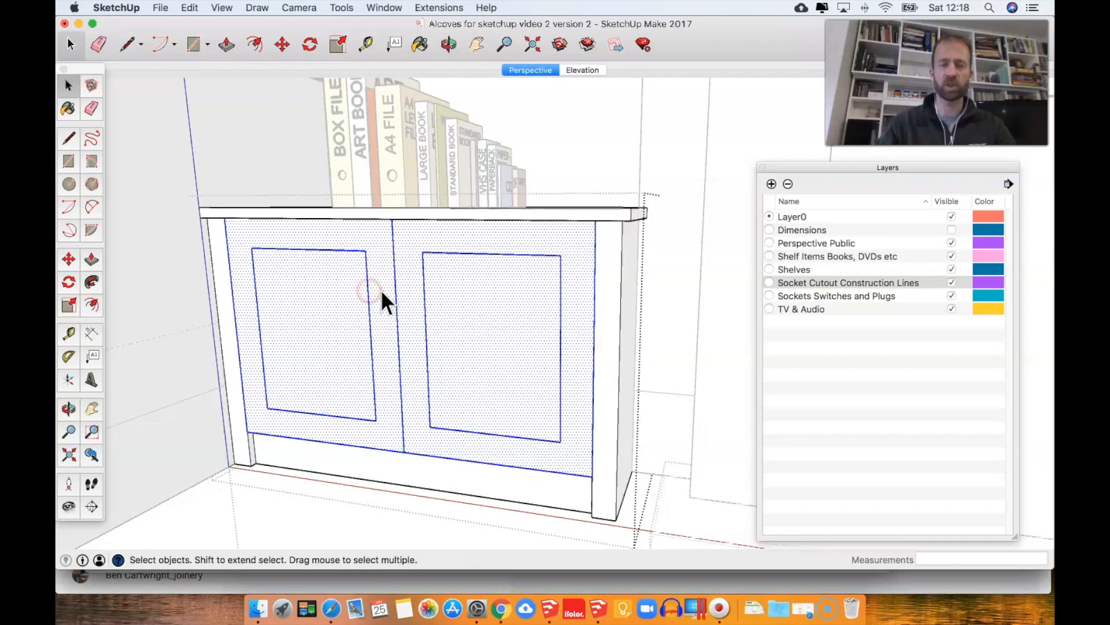
scroll(380, 289, up, 2)
right_click(382, 294)
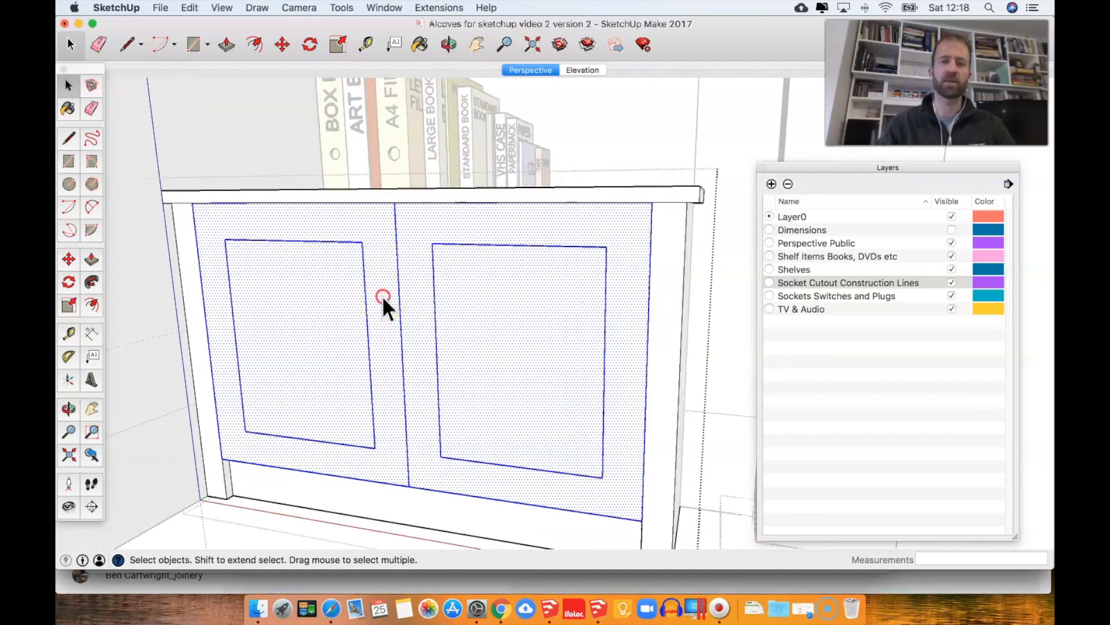
right_click(359, 331)
right_click(364, 323)
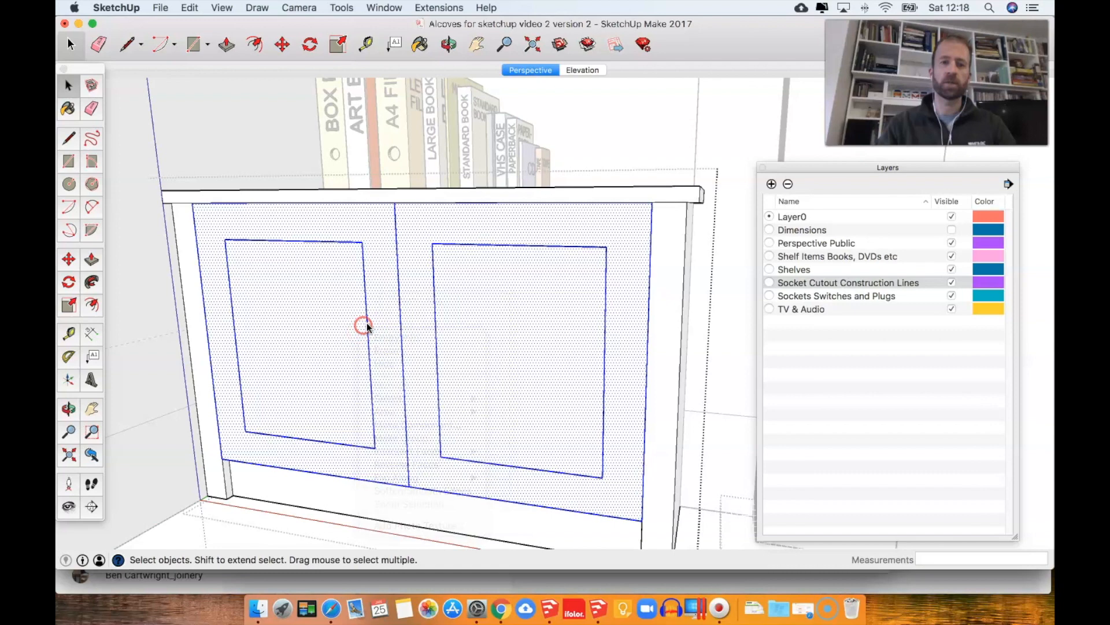
click(211, 8)
click(190, 7)
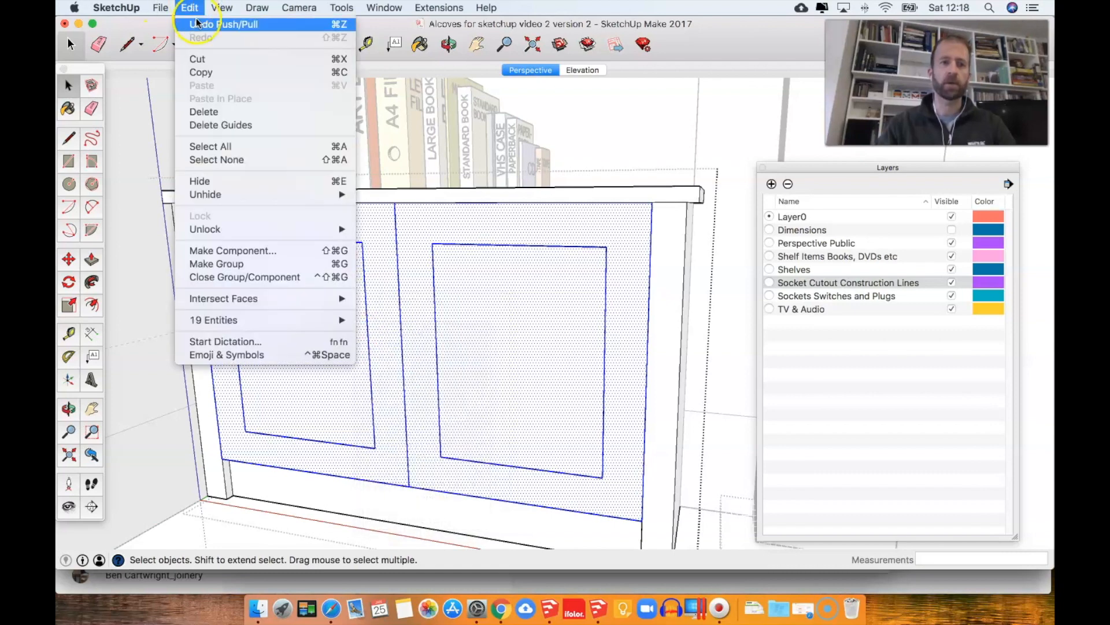
click(210, 74)
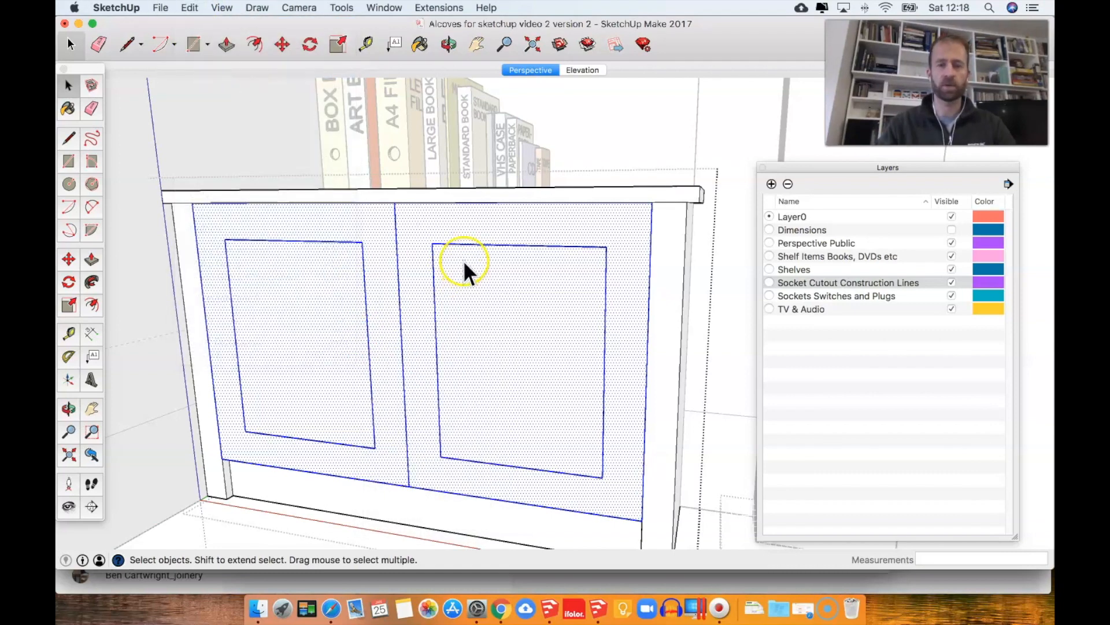
Step: Delete both door panel outlines and the dividing line between the doors to merge the cabinet front into one face
click(330, 362)
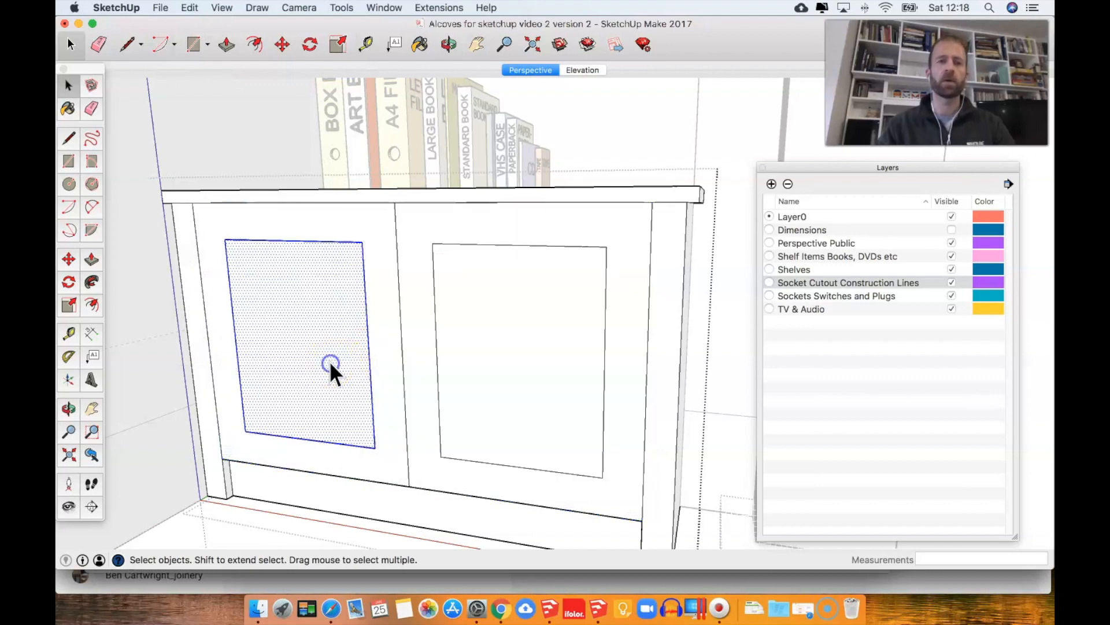
key(Delete)
click(520, 337)
key(Delete)
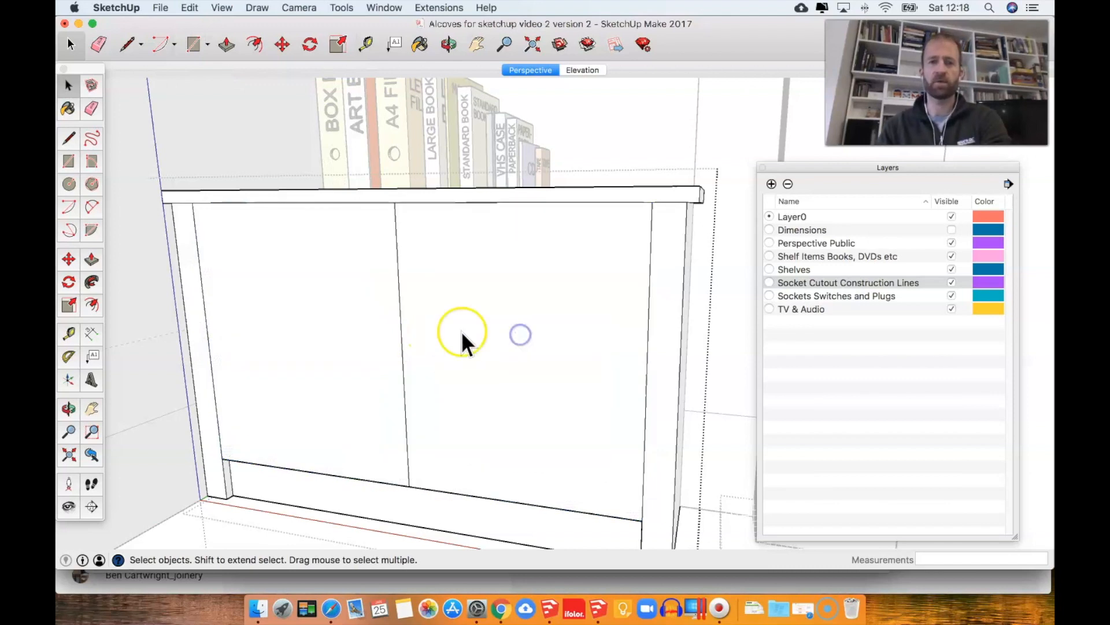
click(405, 349)
key(Delete)
Step: Push the merged cabinet front back 18 mm and a further 464 mm to hollow out the cabinet
key(p)
drag(347, 376, 391, 373)
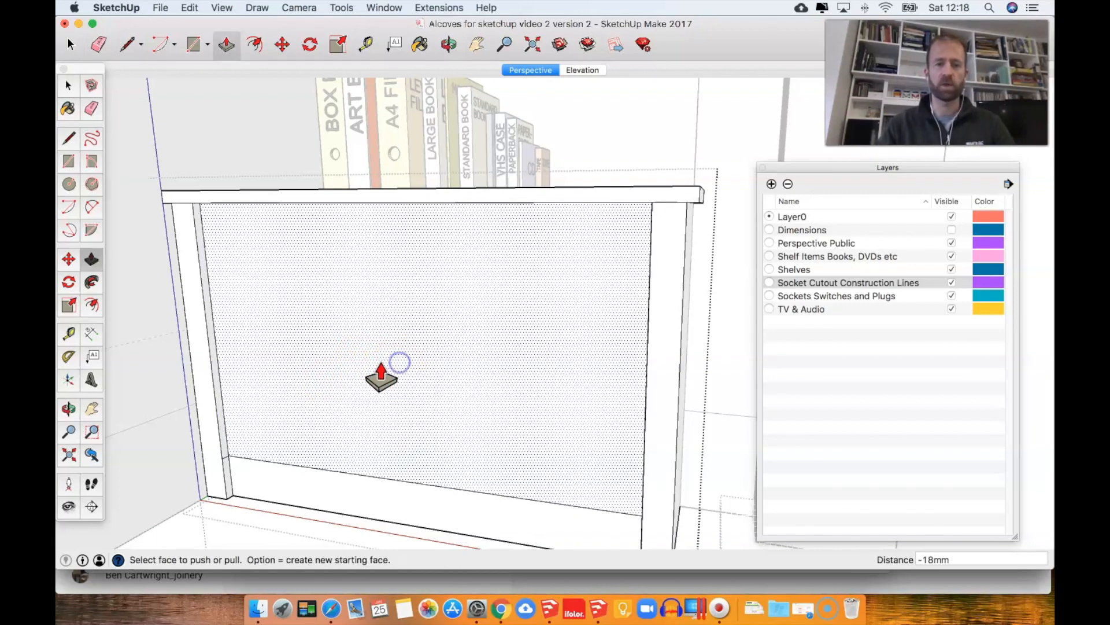
drag(302, 391, 501, 348)
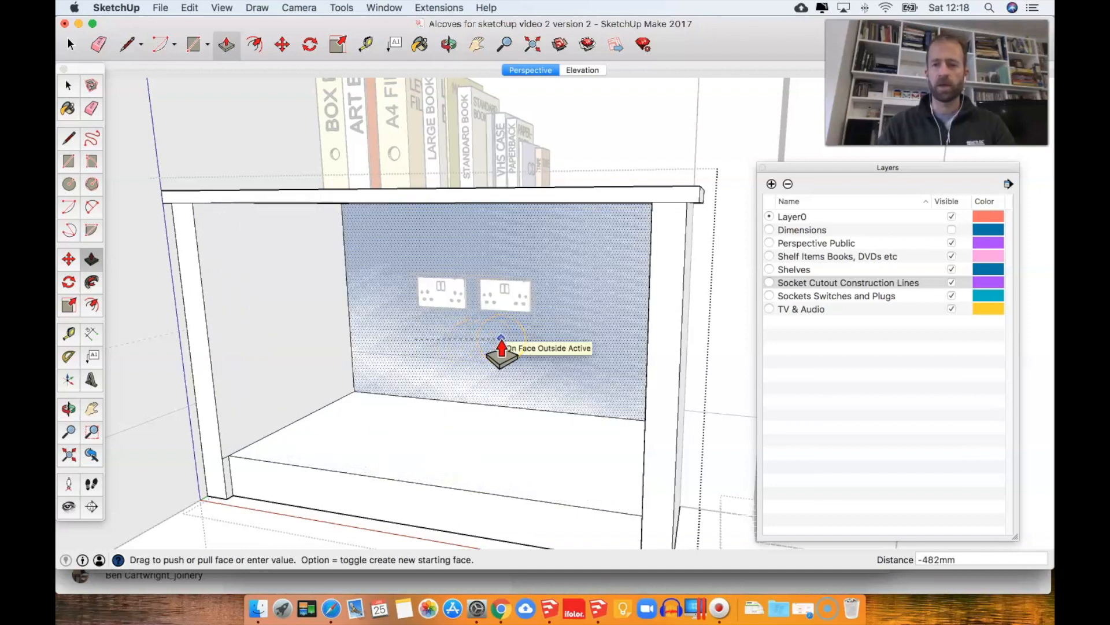
click(485, 360)
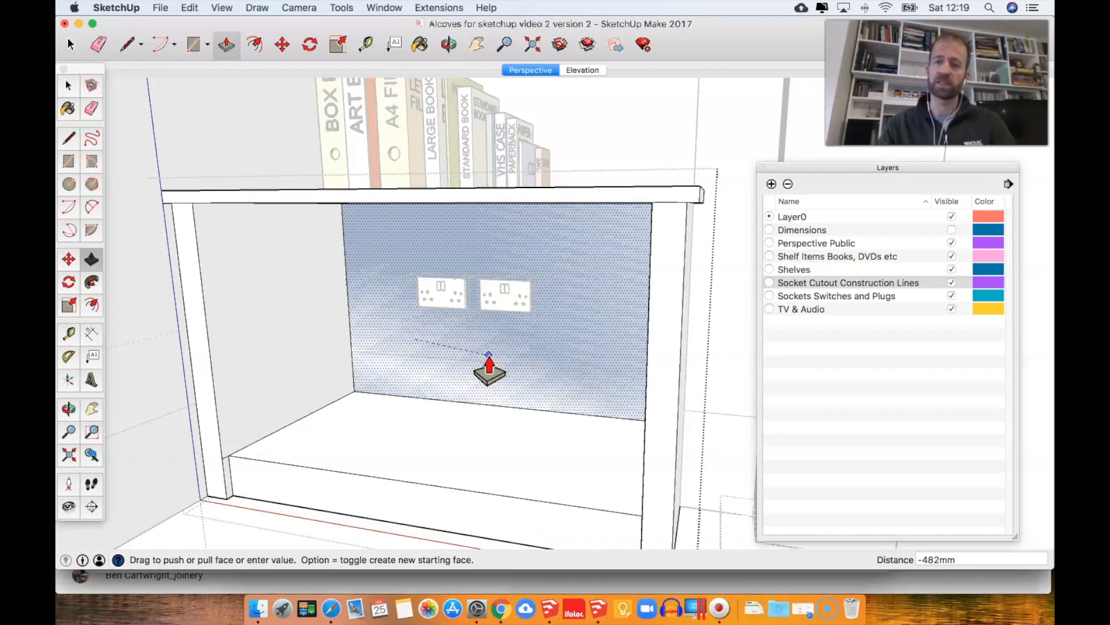
text(4)
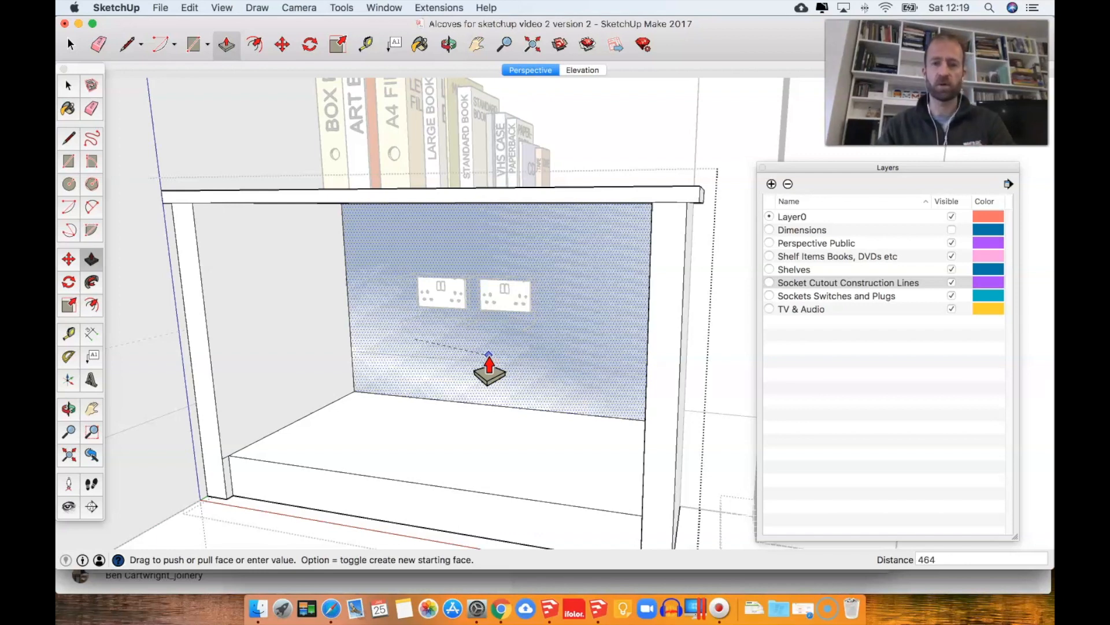
text(64)
key(Return)
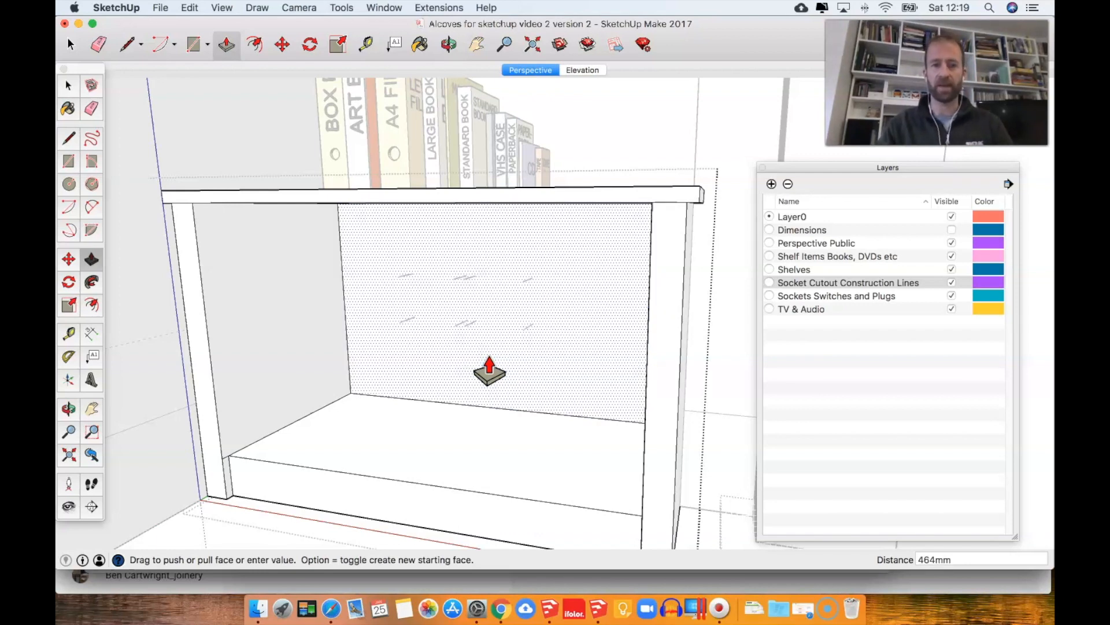
key(space)
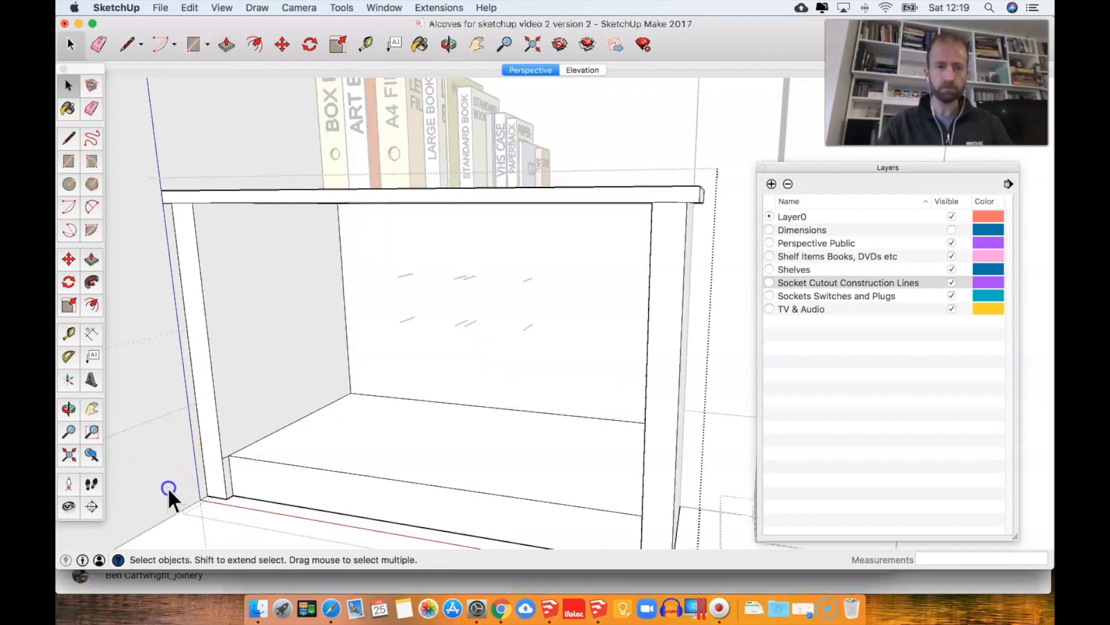
key(Escape)
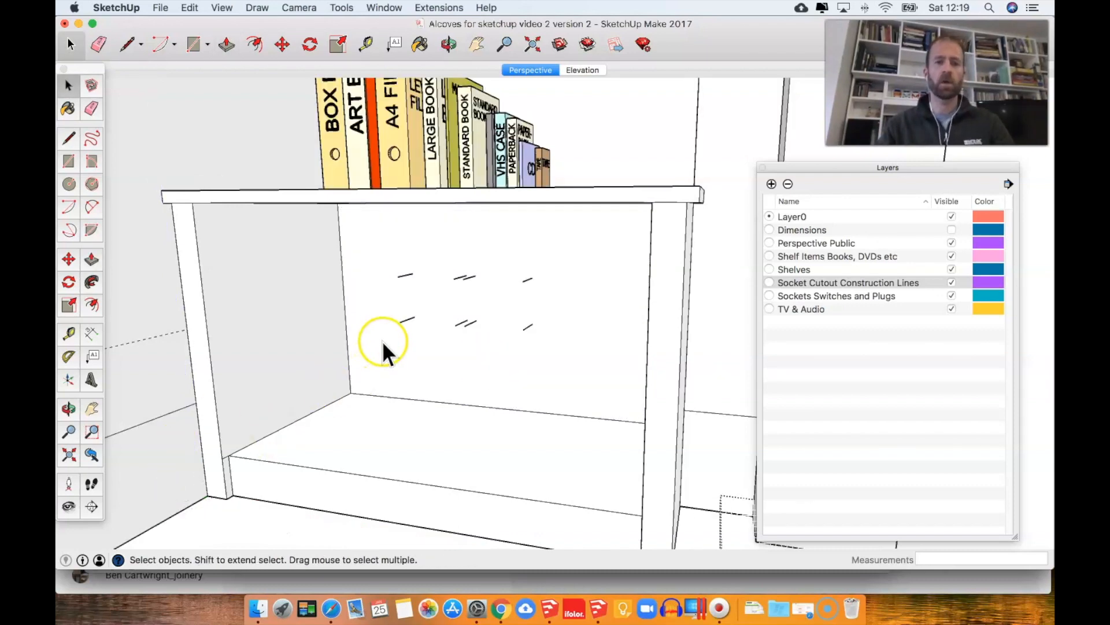
Step: Paste the copied door faces back onto the cabinet front and make them a group
click(193, 8)
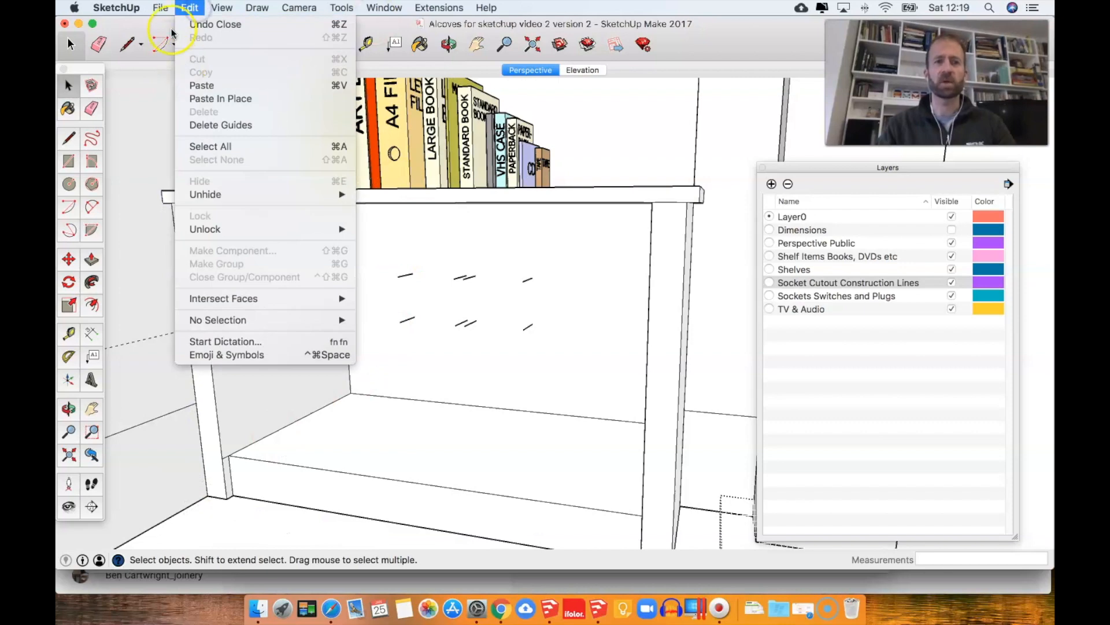
click(212, 85)
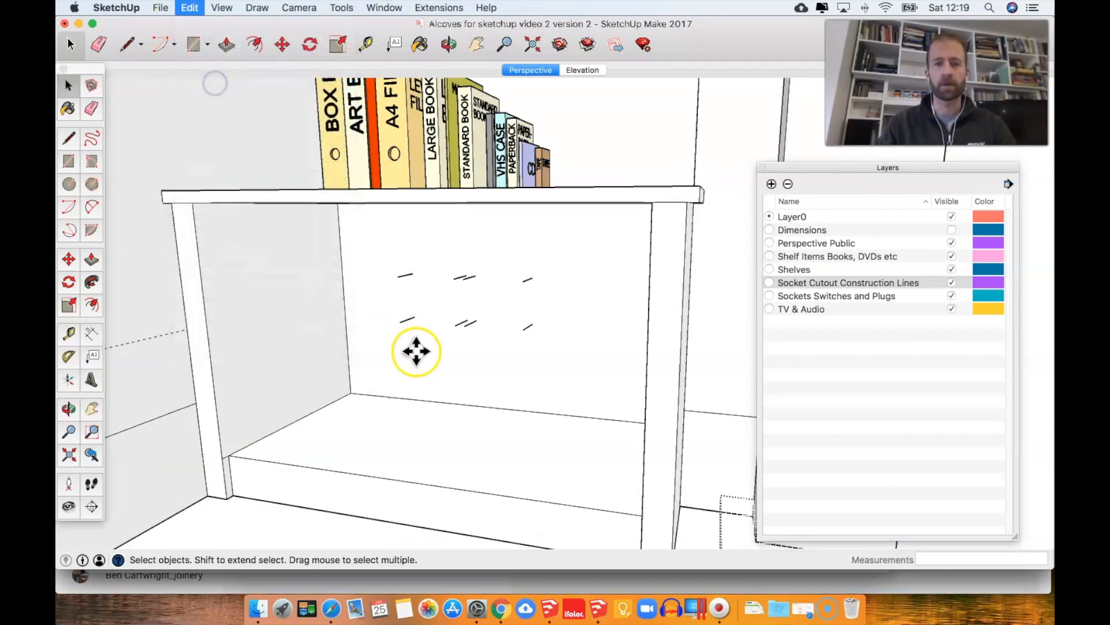
click(223, 456)
key(space)
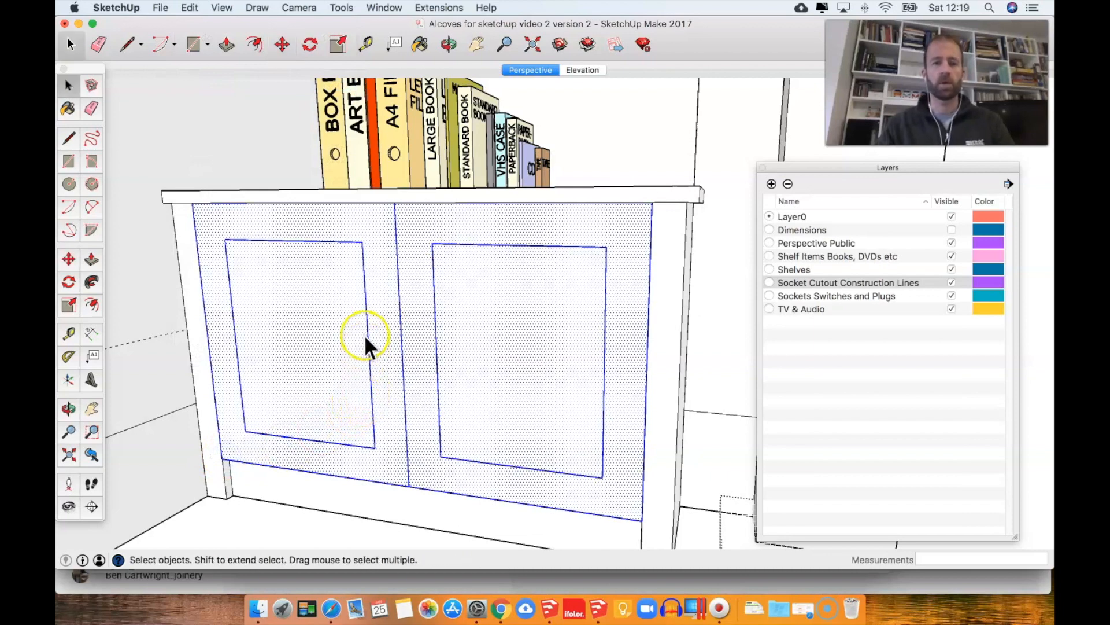
right_click(365, 334)
click(408, 442)
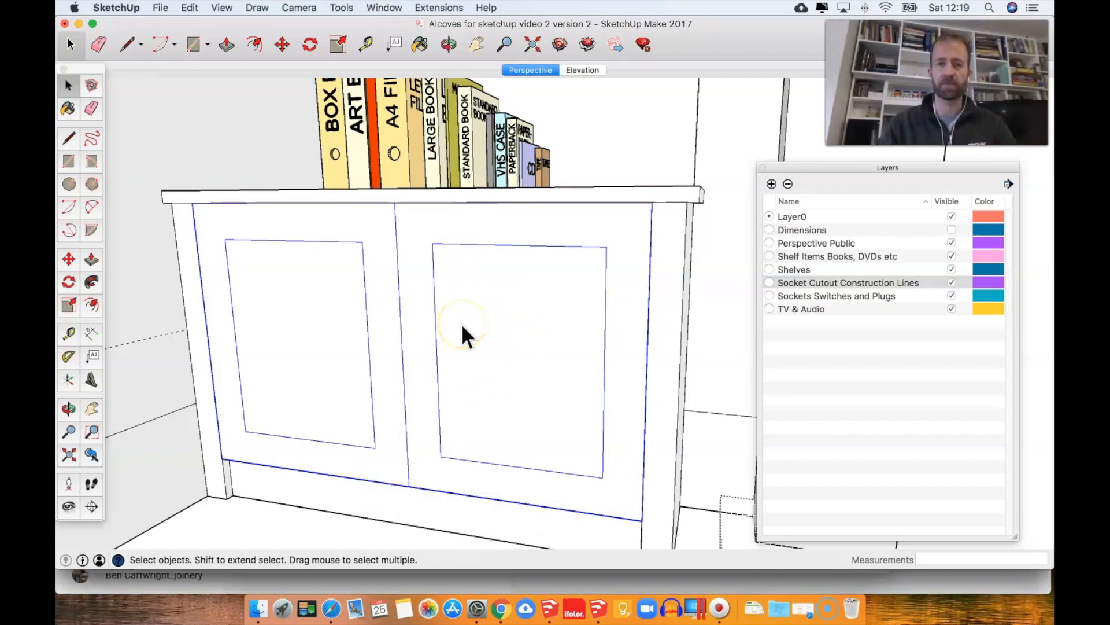
Step: Assign the doors group to a new layer named Doors through its entity info
click(536, 196)
click(232, 300)
right_click(450, 291)
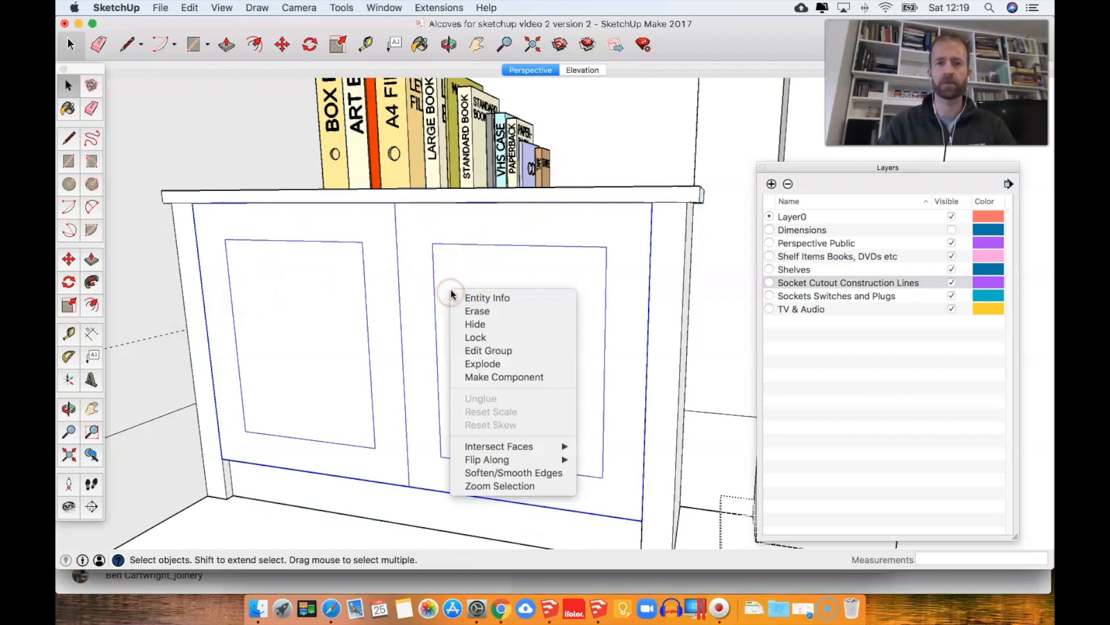
click(472, 297)
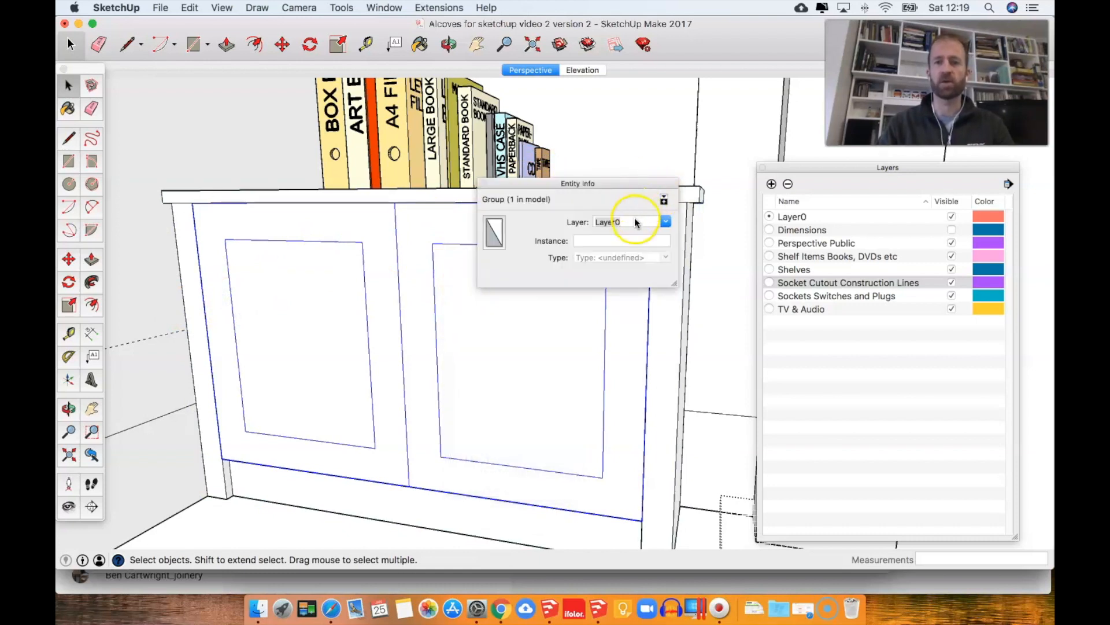
click(635, 221)
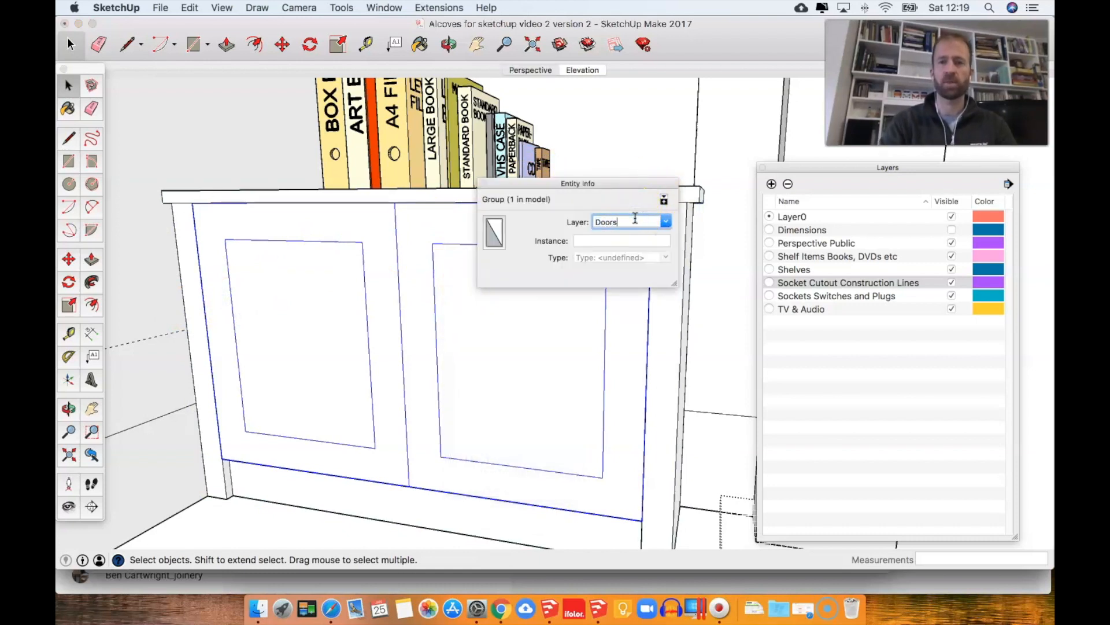
key(Return)
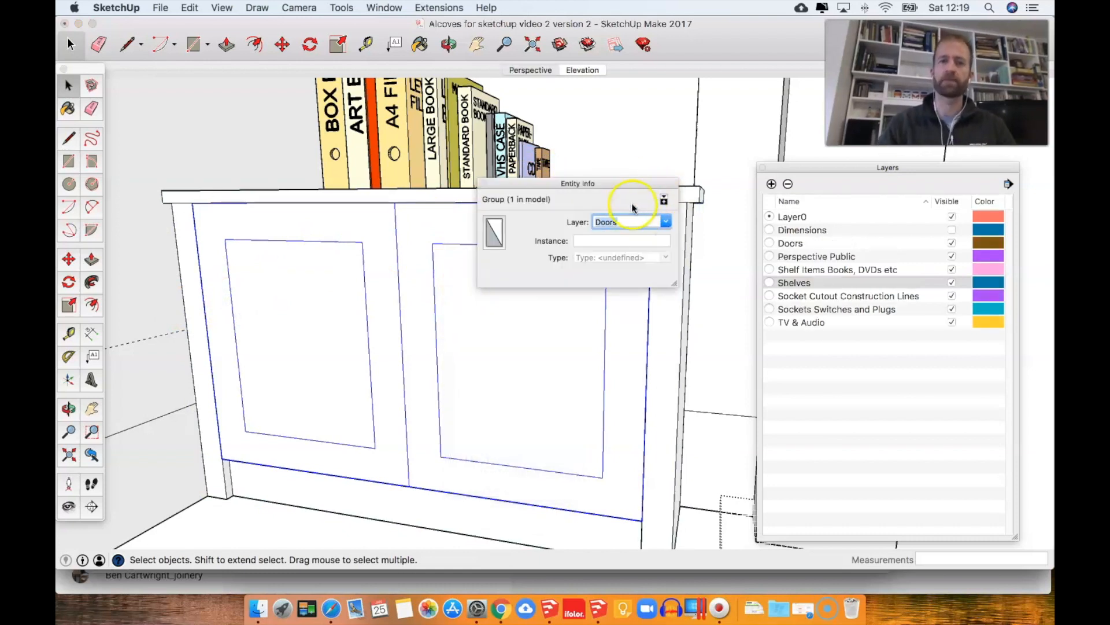
click(484, 185)
Step: Toggle the Doors layer's visibility and leave it hidden to expose the cabinet interior
click(952, 243)
click(952, 243)
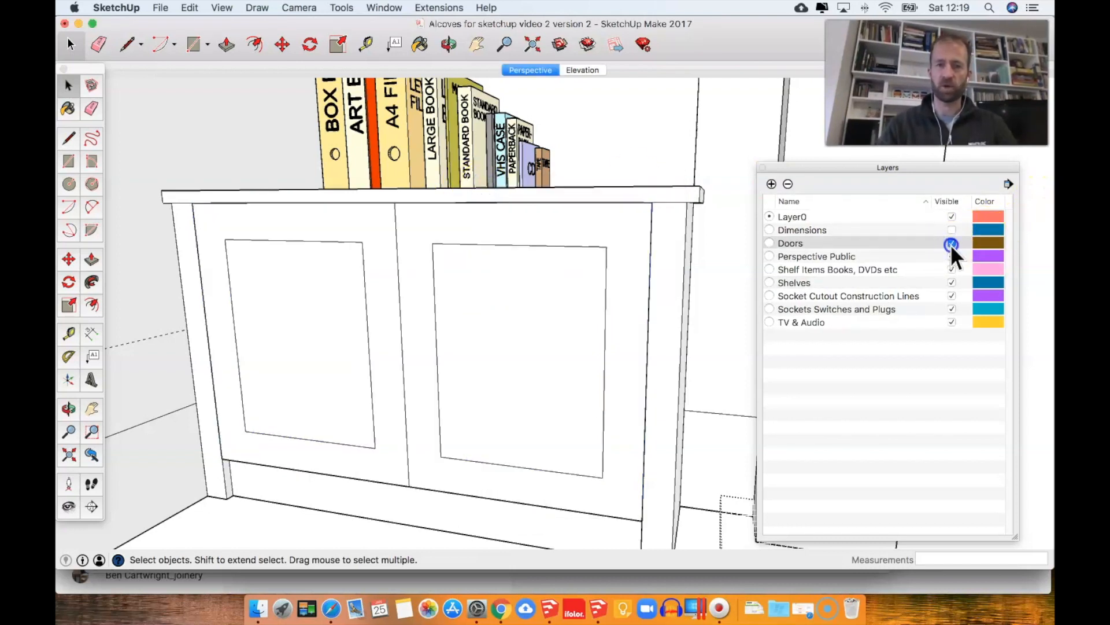
click(951, 243)
shift+middle_drag(465, 379, 550, 272)
key(space)
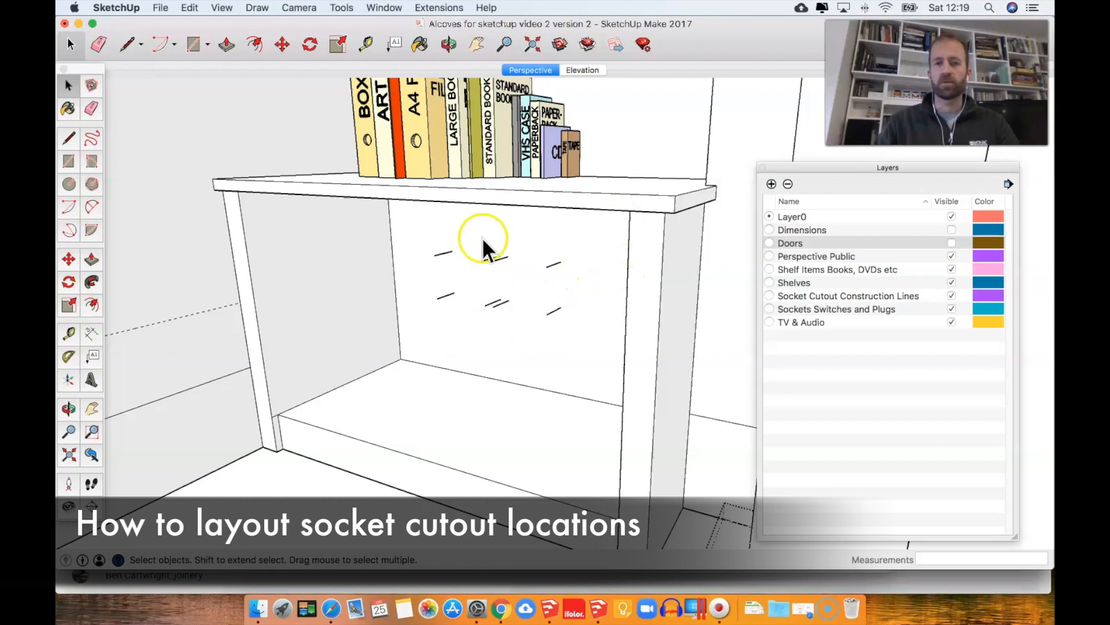
Step: Try the X-ray face style to see the sockets behind the cabinet back, and switch it off again
click(951, 298)
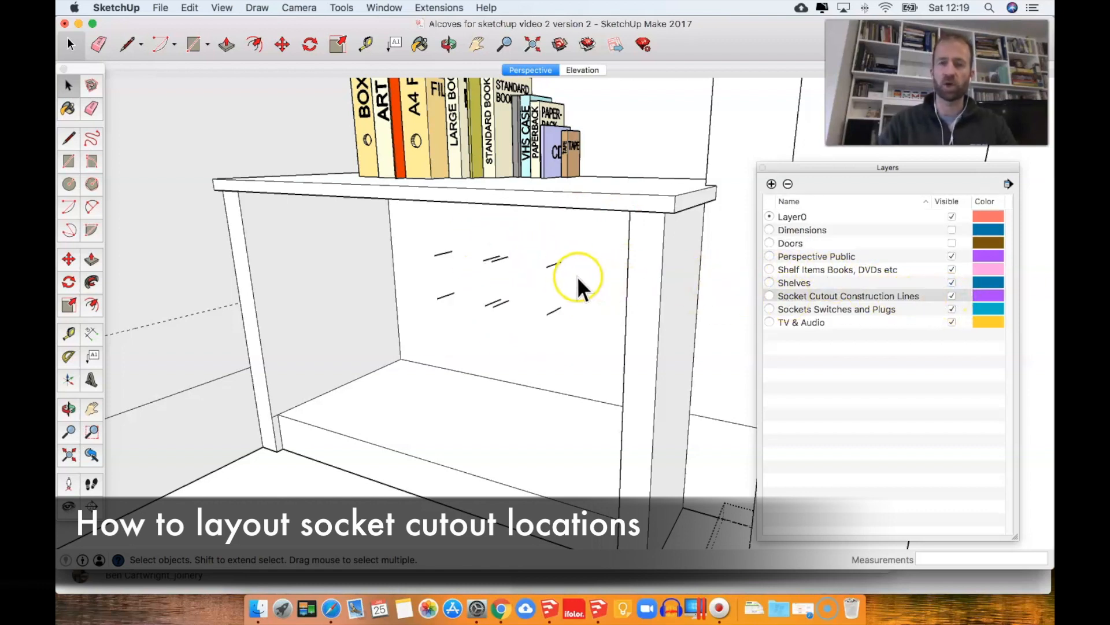
click(217, 8)
mouse_move(258, 218)
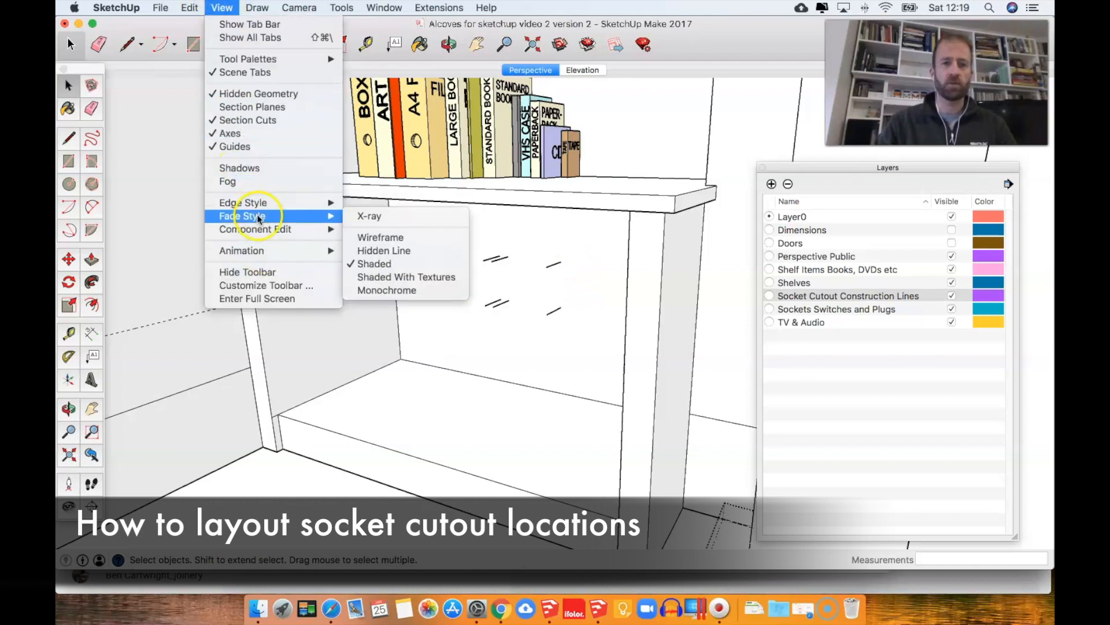
click(374, 218)
mouse_move(401, 329)
middle_down()
mouse_move(520, 318)
mouse_move(513, 223)
mouse_move(463, 196)
mouse_move(400, 282)
mouse_move(466, 349)
mouse_move(459, 293)
mouse_move(414, 313)
middle_up()
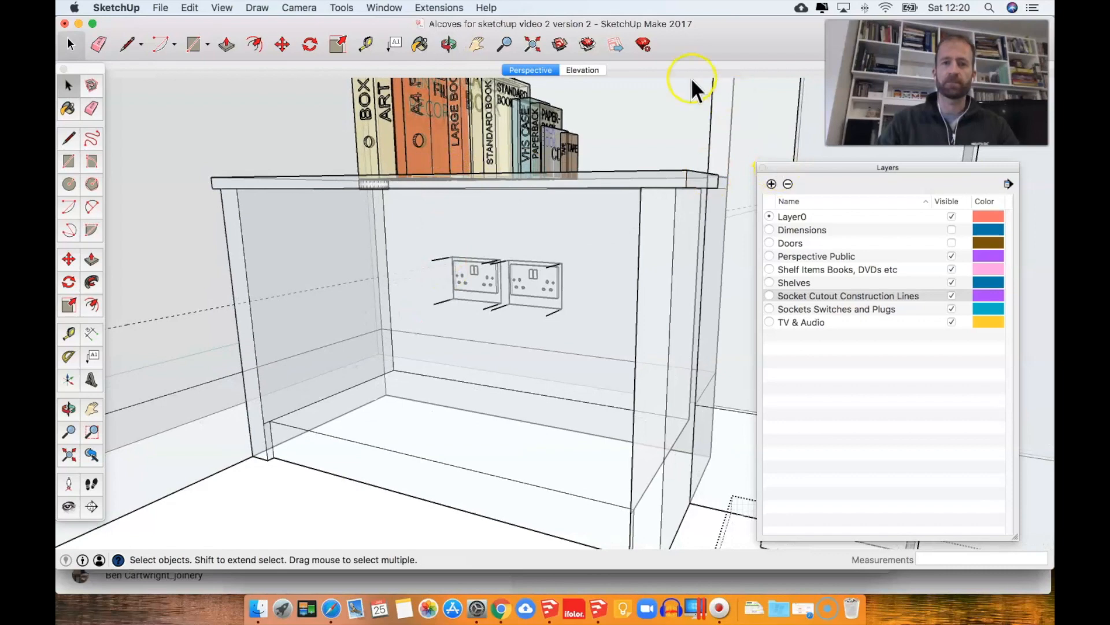
click(222, 8)
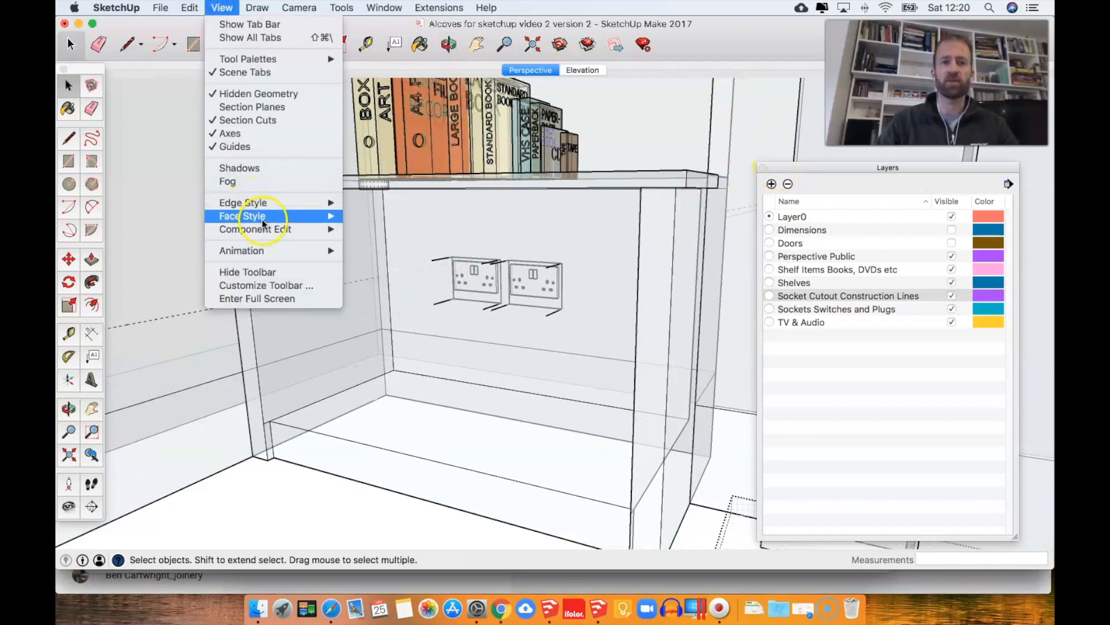
mouse_move(263, 223)
click(370, 216)
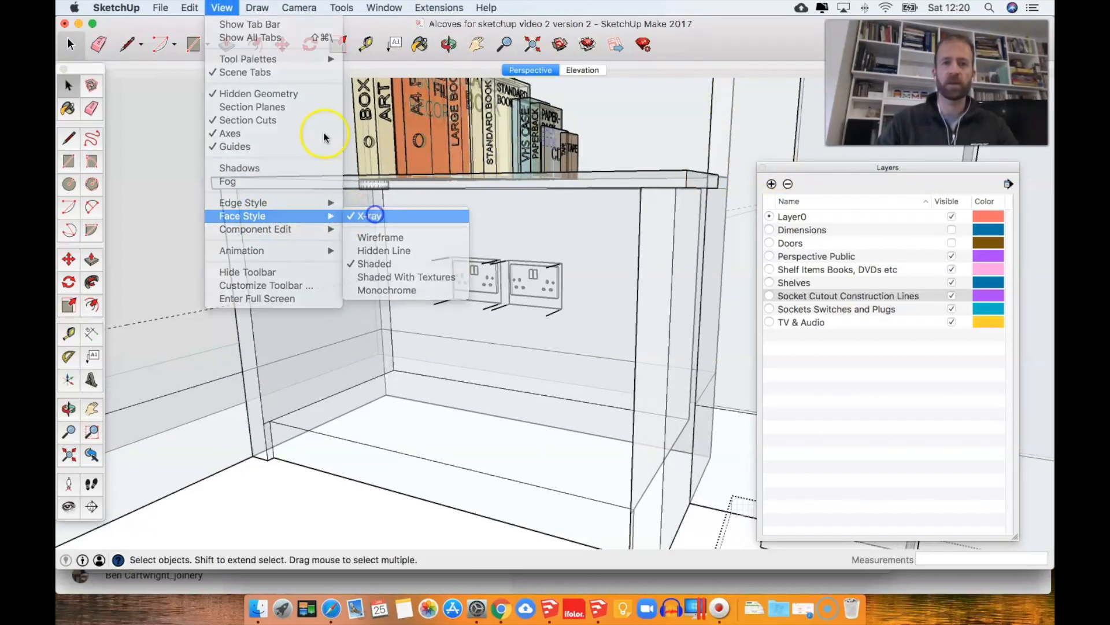
Step: Turn on the Back Edges edge style and examine the dashed socket outlines behind the cabinet back
click(222, 8)
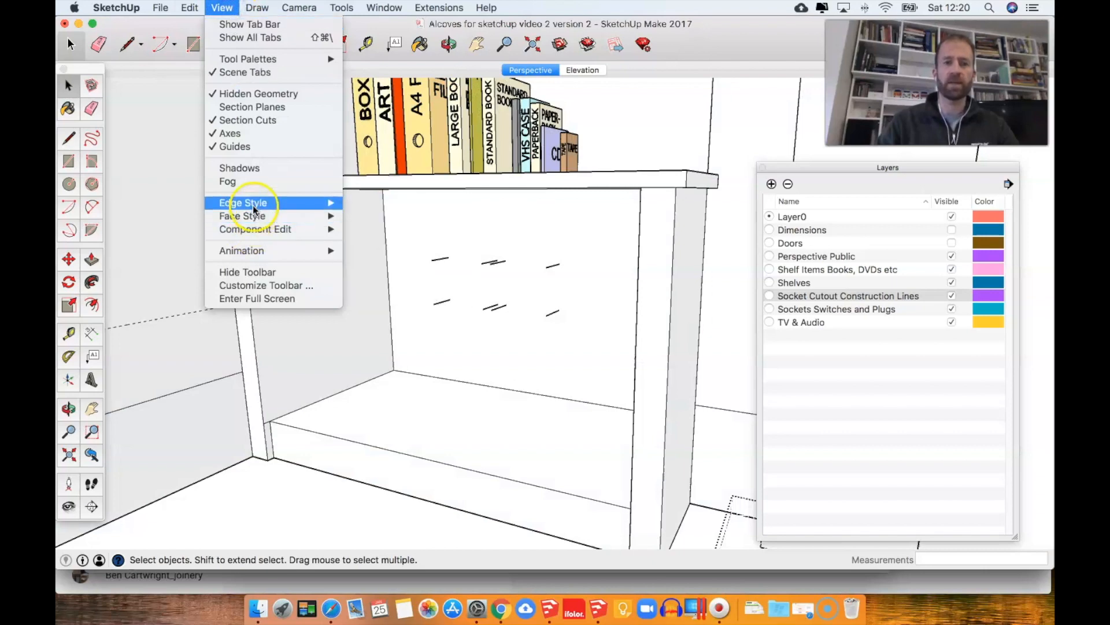
mouse_move(312, 204)
click(383, 216)
middle_drag(426, 372, 449, 347)
scroll(560, 279, up, 5)
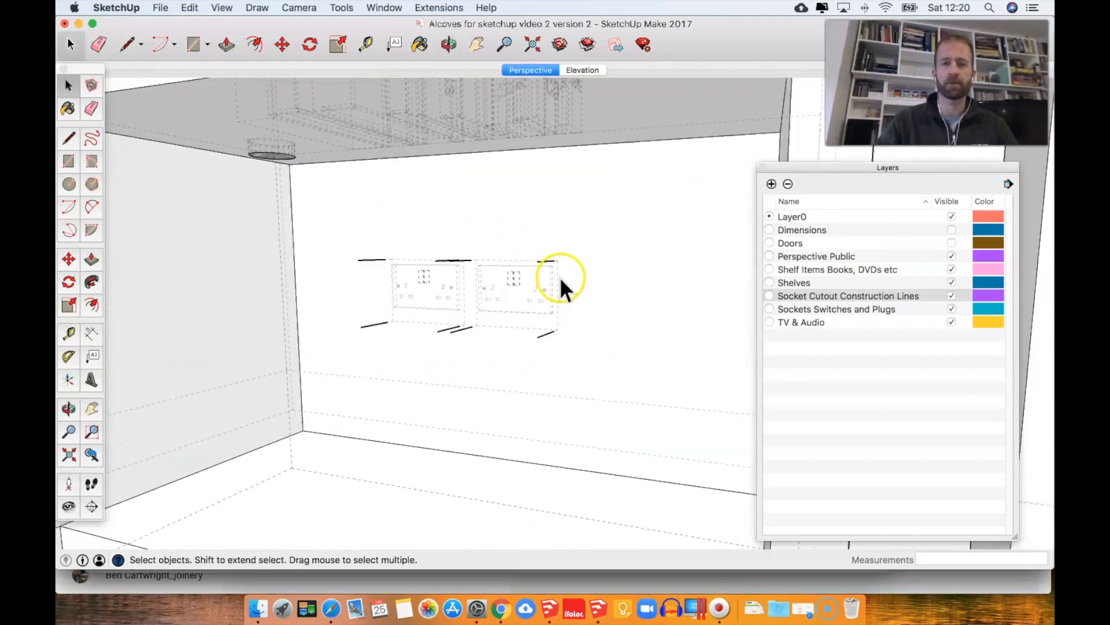
middle_drag(454, 255, 466, 299)
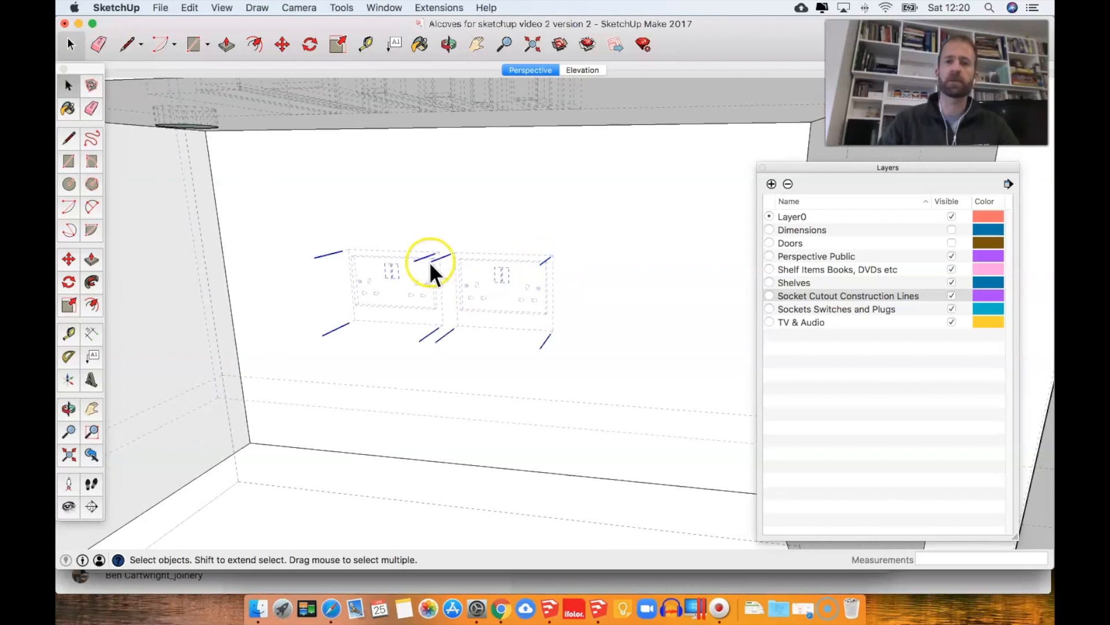
Step: Open the cabinet group and draw a rectangle about 359 by 126 mm on its back panel around both sockets, snapping to the construction lines
scroll(367, 255, up, 3)
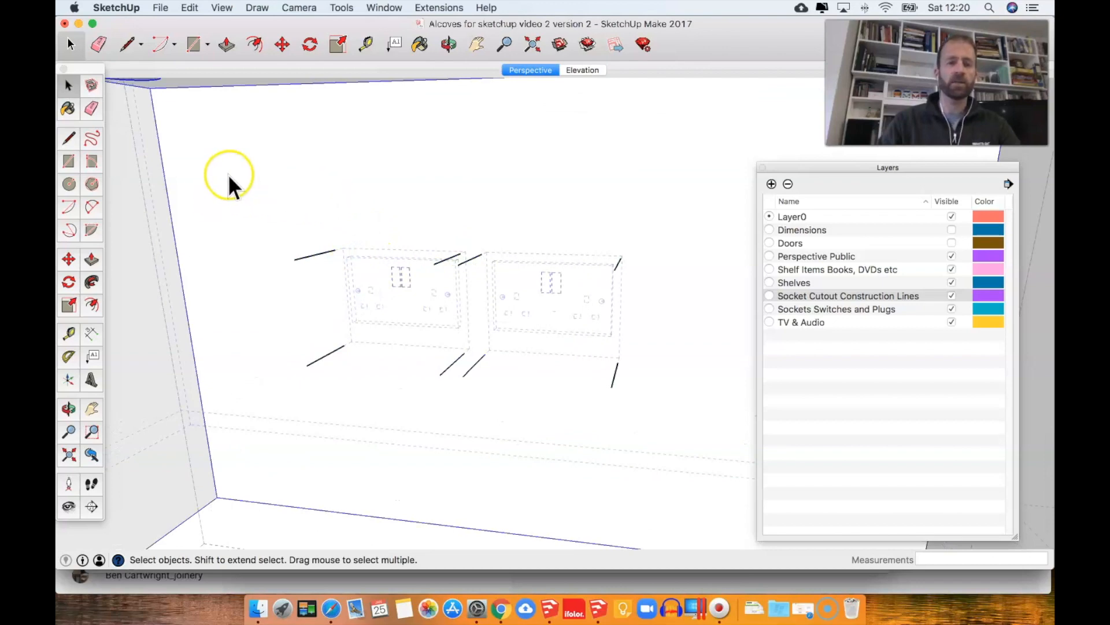
click(278, 204)
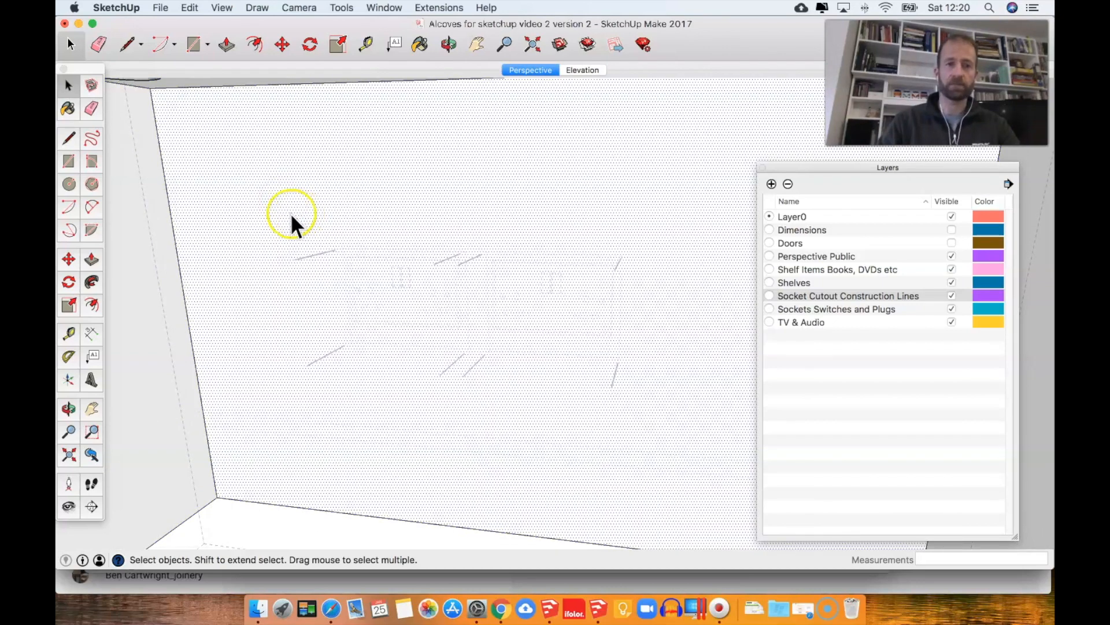
click(71, 162)
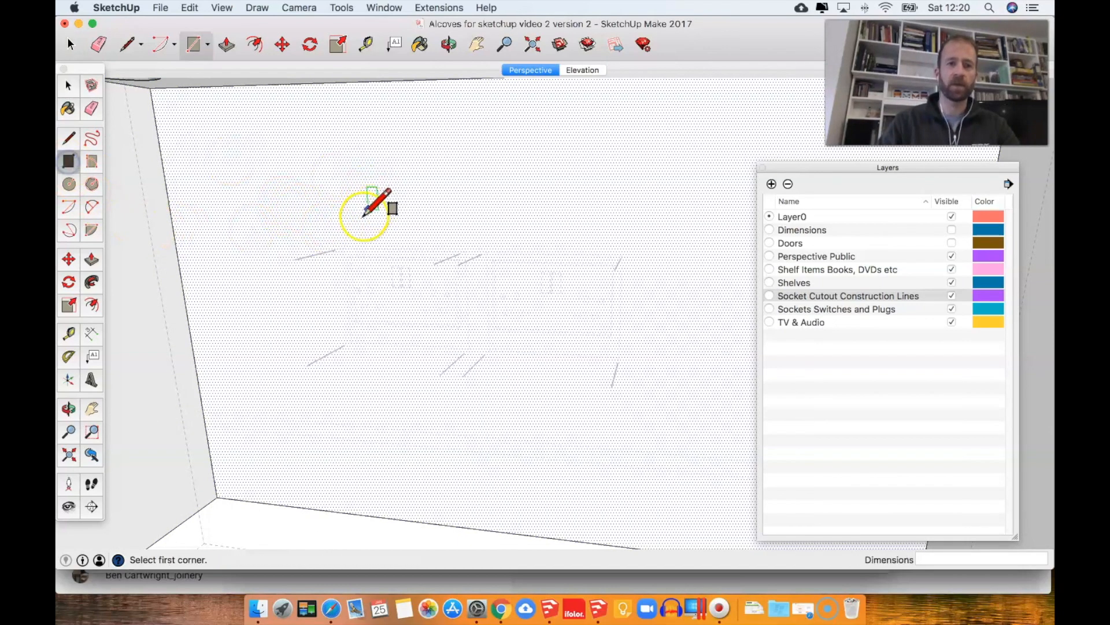
click(335, 250)
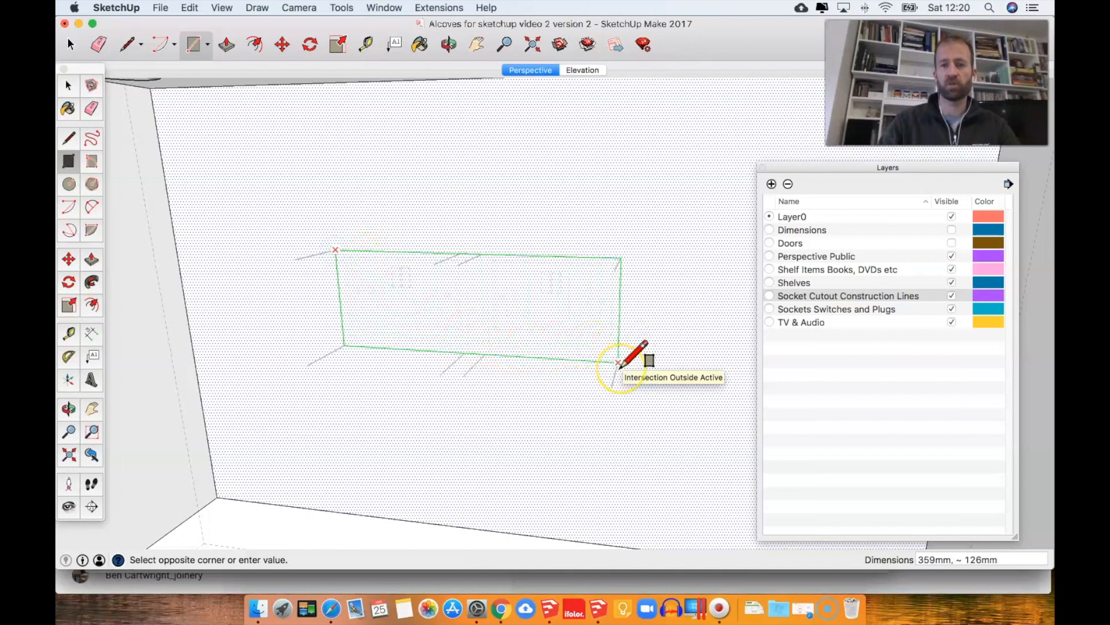
click(618, 364)
key(space)
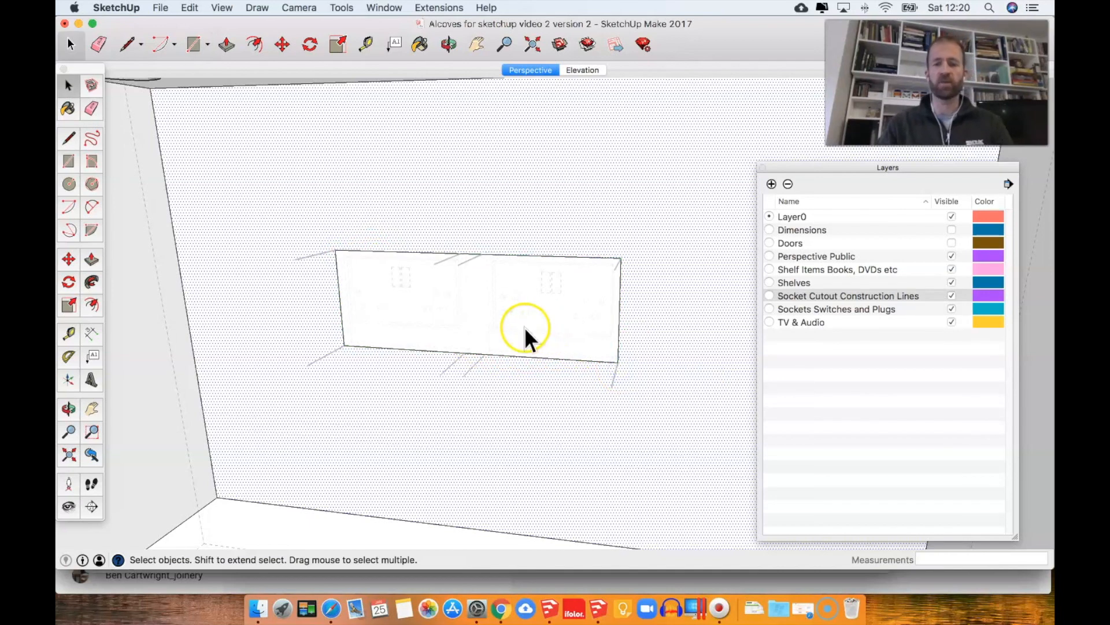
Step: Push the rectangle 18 mm through the cabinet's back panel to cut an opening for the sockets
key(p)
click(461, 326)
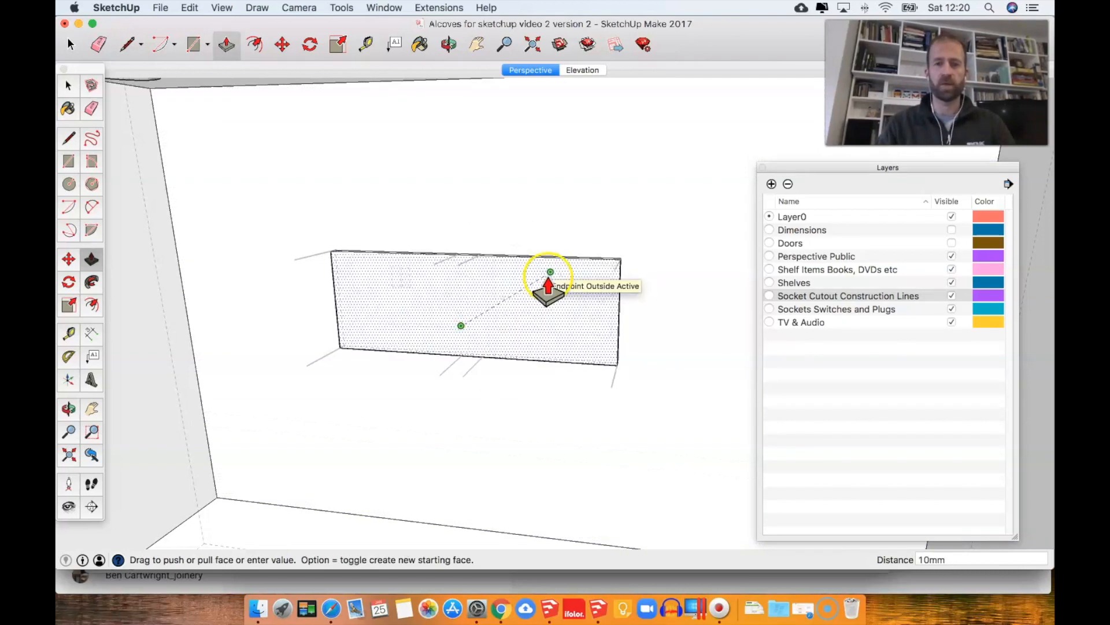
text(18)
key(Return)
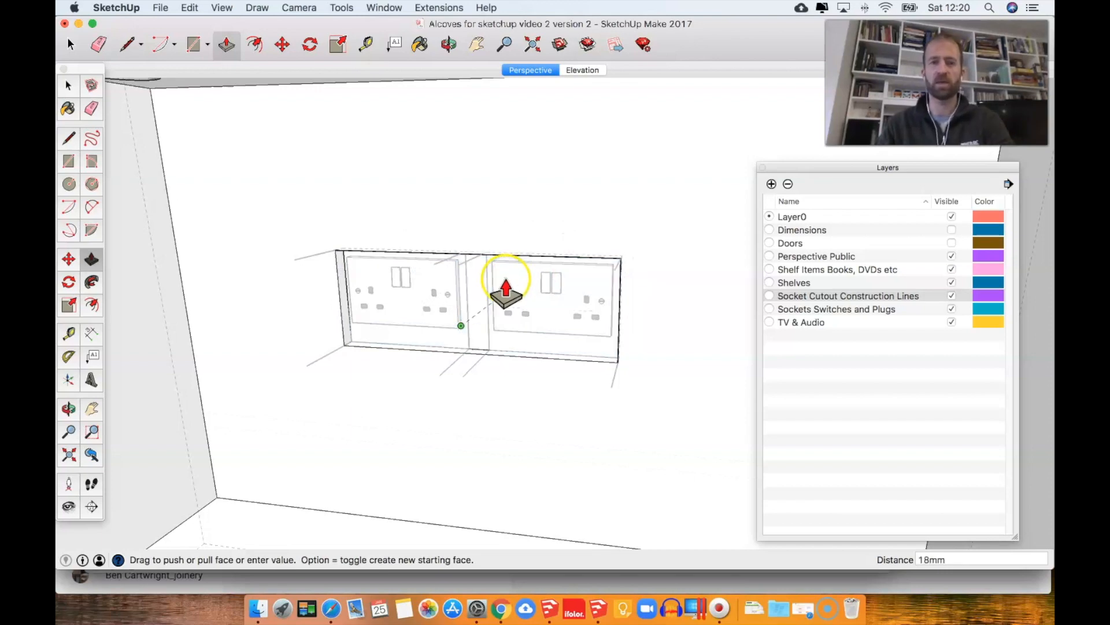
key(space)
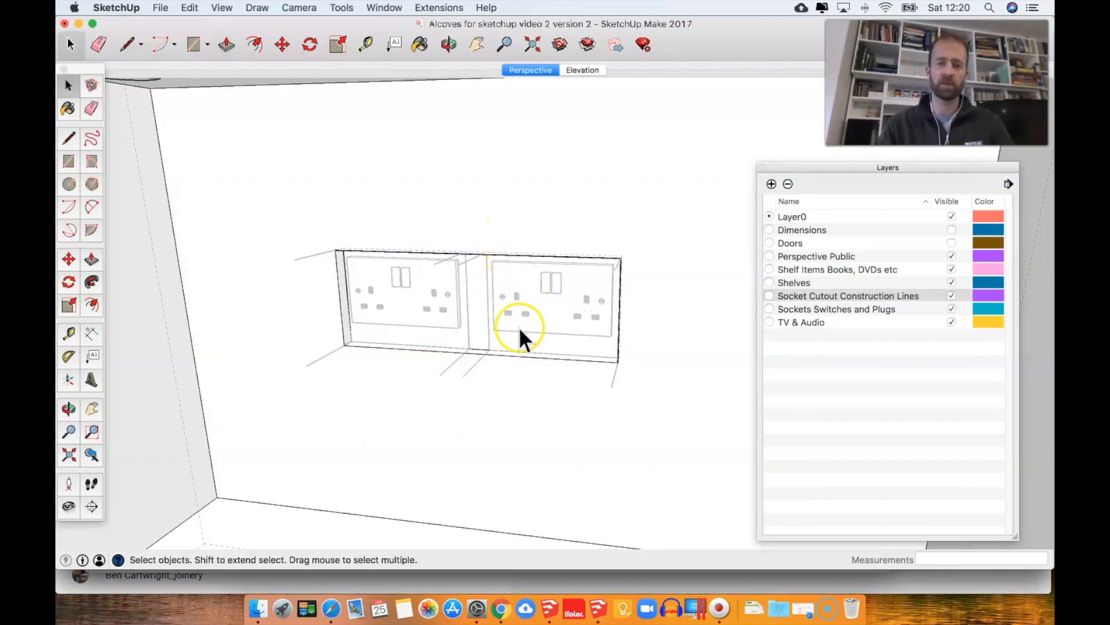
Step: Toggle the Socket Cutout Construction Lines layer and undo the socket cutout in the cabinet's back panel
middle_drag(624, 324, 602, 301)
click(951, 296)
drag(324, 221, 426, 255)
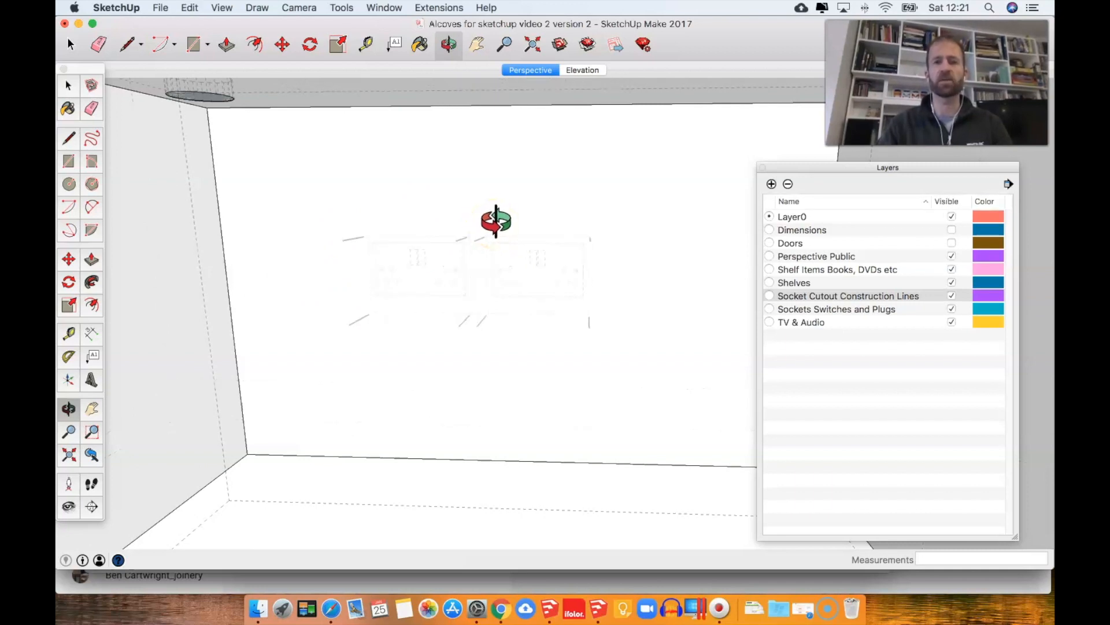
key(space)
scroll(468, 232, down, 8)
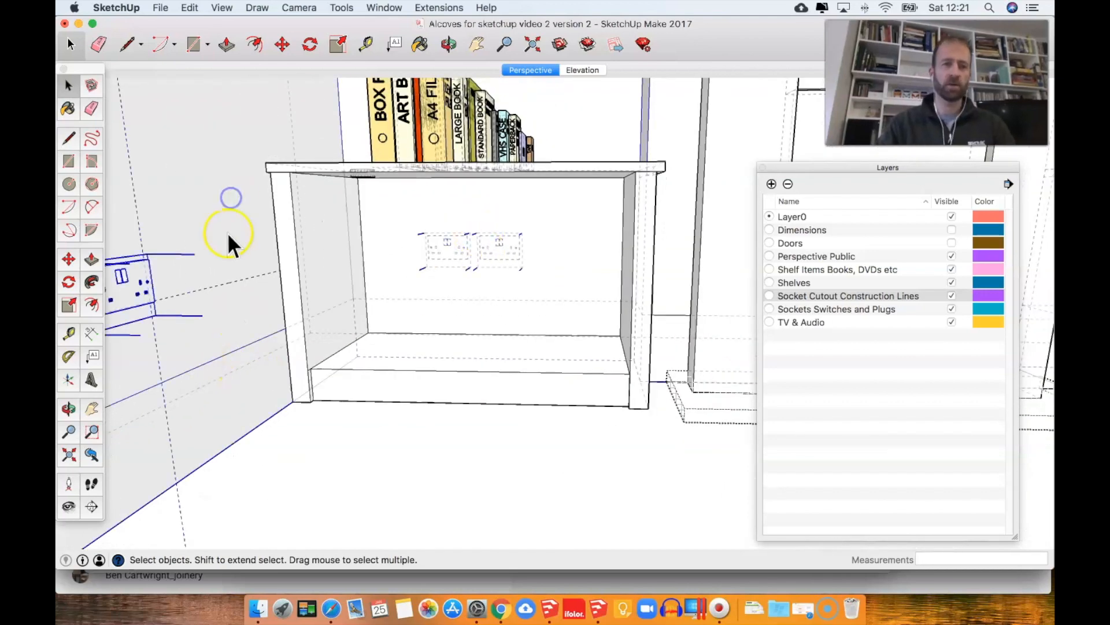
Step: Select the right-hand double socket behind the cabinet back and open its Component Options
middle_drag(596, 255, 311, 285)
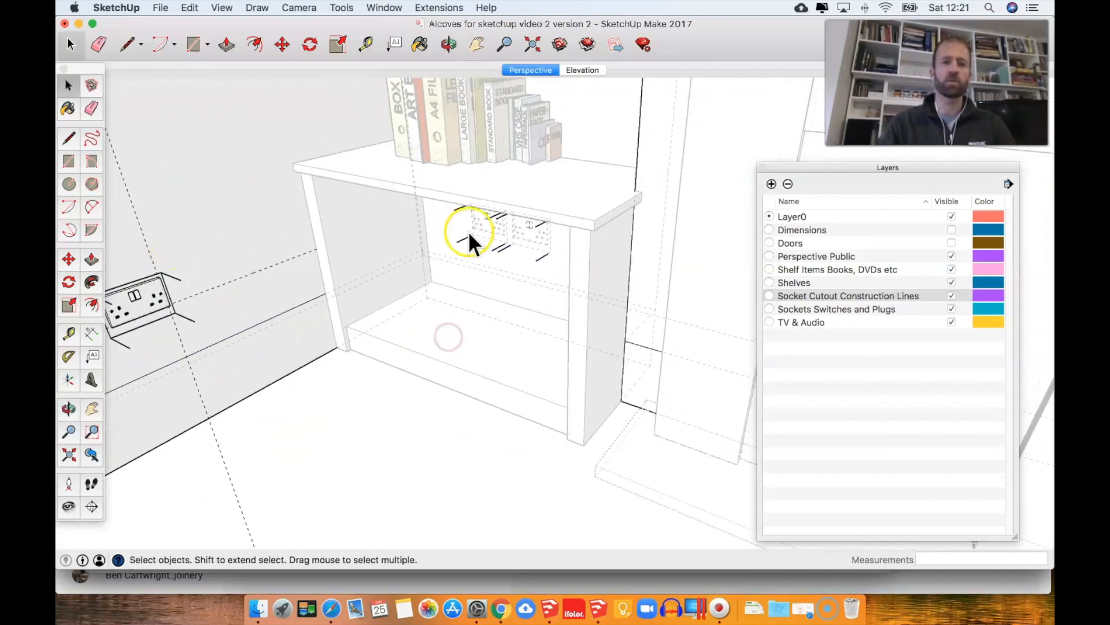
scroll(543, 227, up, 10)
click(516, 228)
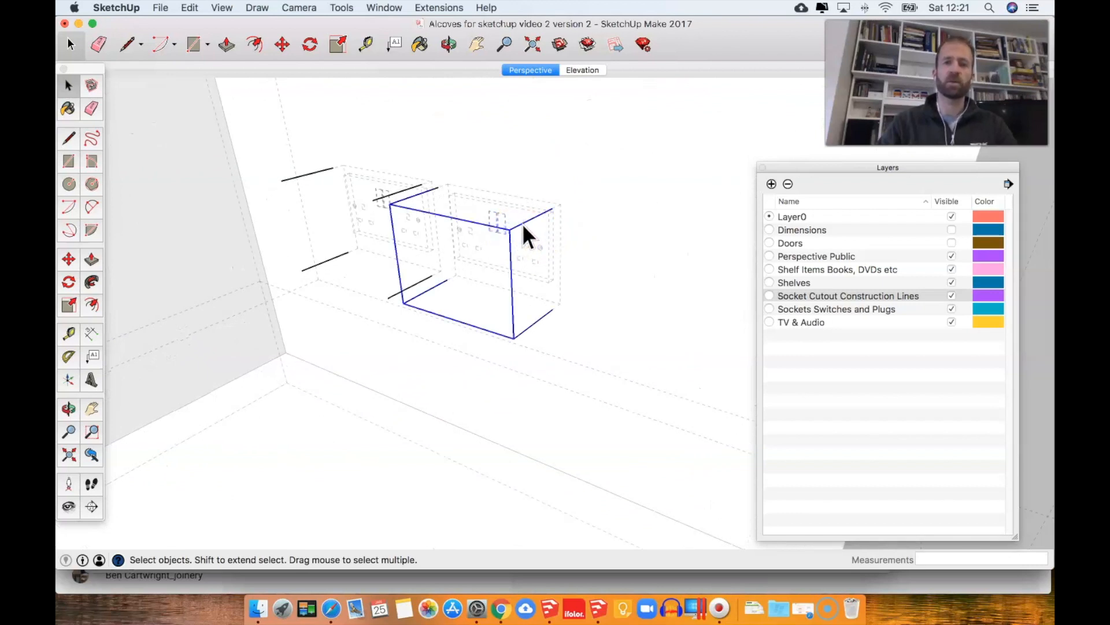
right_click(523, 223)
mouse_move(609, 515)
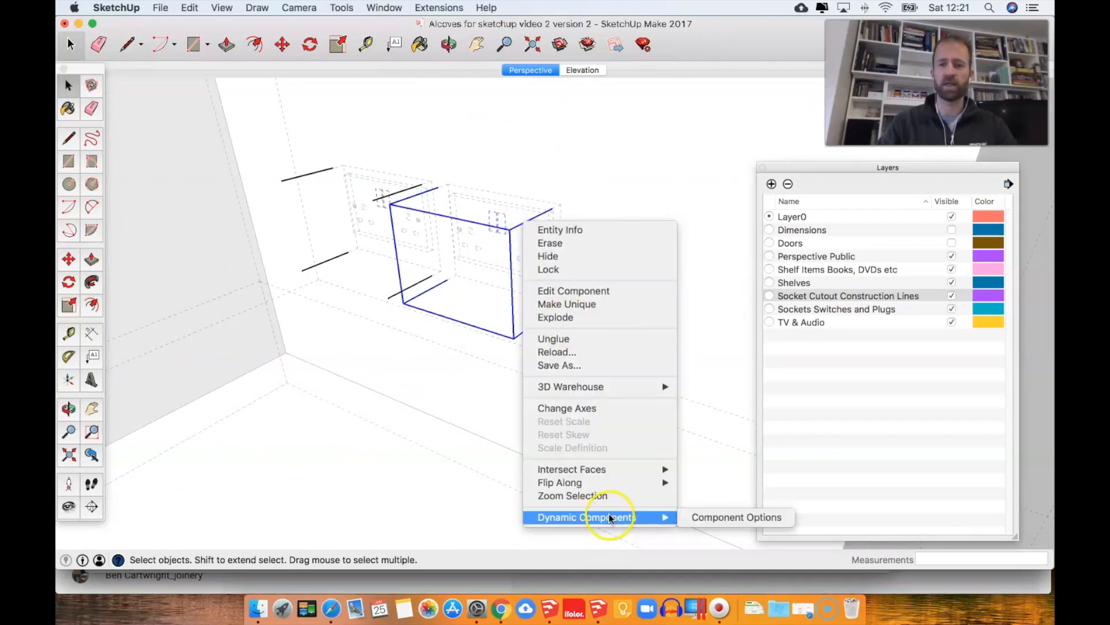
click(758, 515)
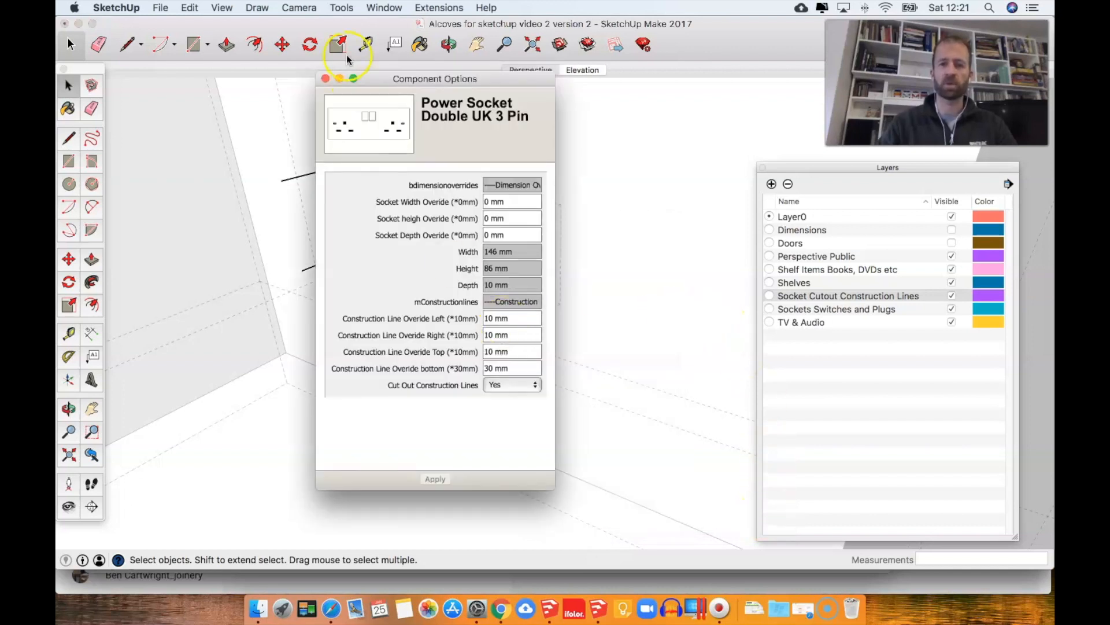
Step: Set the double socket's left, right, top and bottom construction line overrides to -5 mm and apply them
drag(383, 87, 555, 89)
click(675, 322)
click(694, 323)
drag(712, 318, 688, 319)
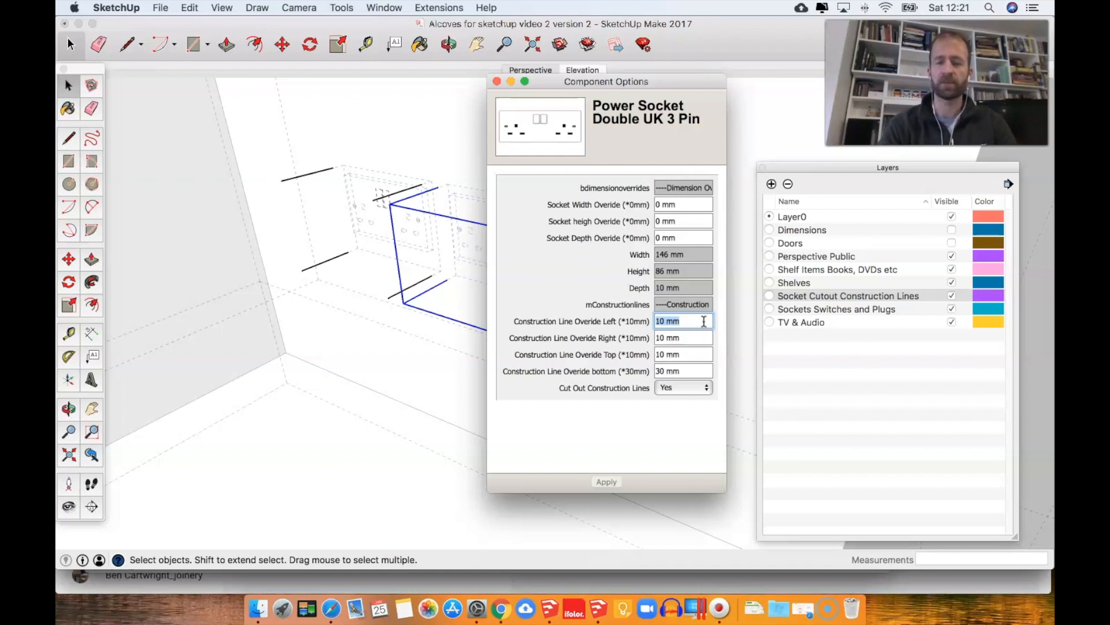
text(-5)
triple_click(679, 337)
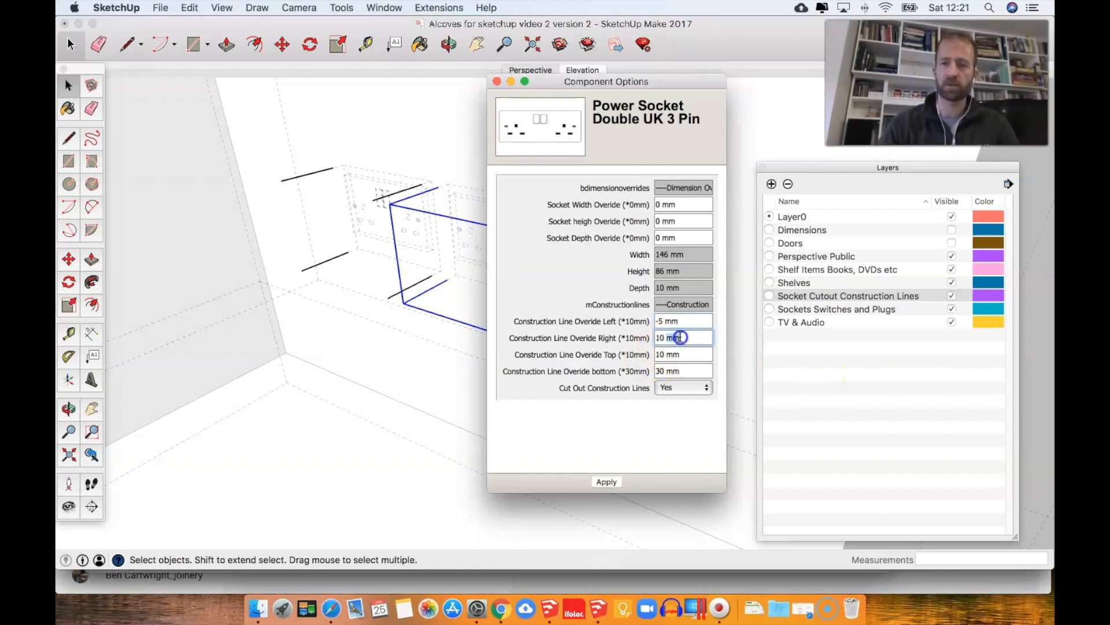
text(-5)
click(675, 354)
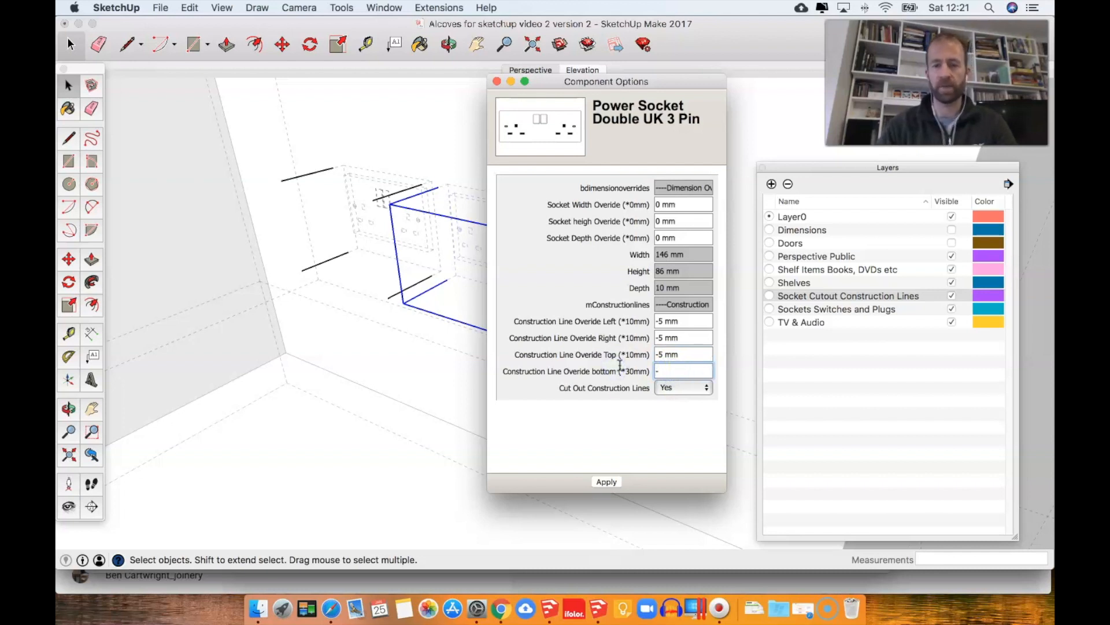
click(607, 482)
drag(649, 84, 804, 72)
click(541, 185)
Step: Open the cabinet group and draw a rectangle about 136 by 76 mm on its back panel, snapping to the right-hand socket's construction lines
middle_drag(501, 228, 470, 270)
scroll(474, 252, down, 3)
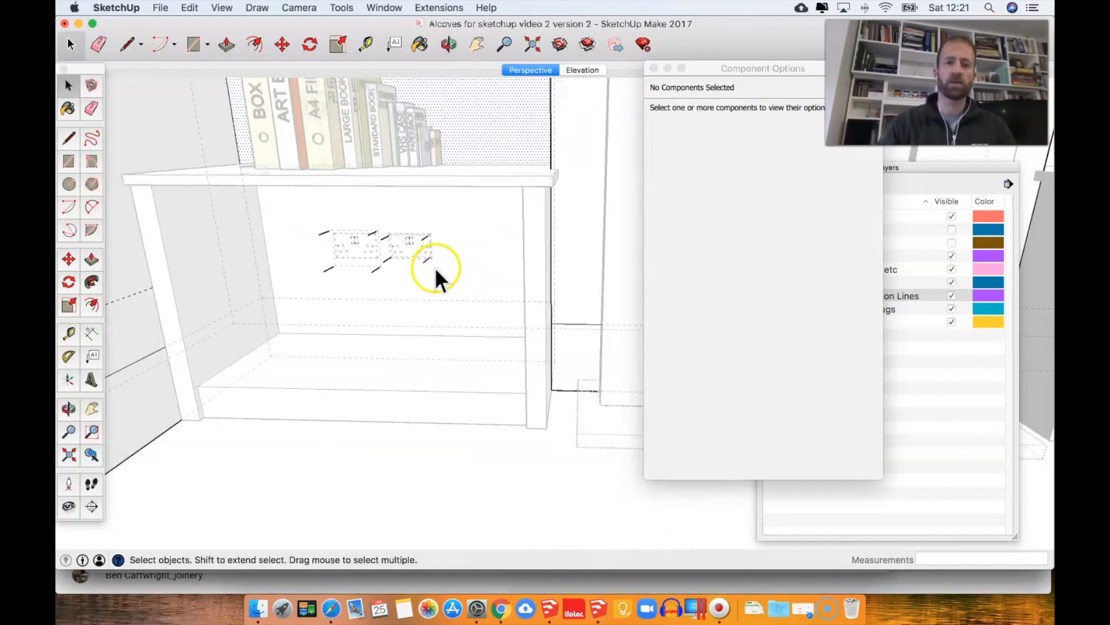
click(438, 252)
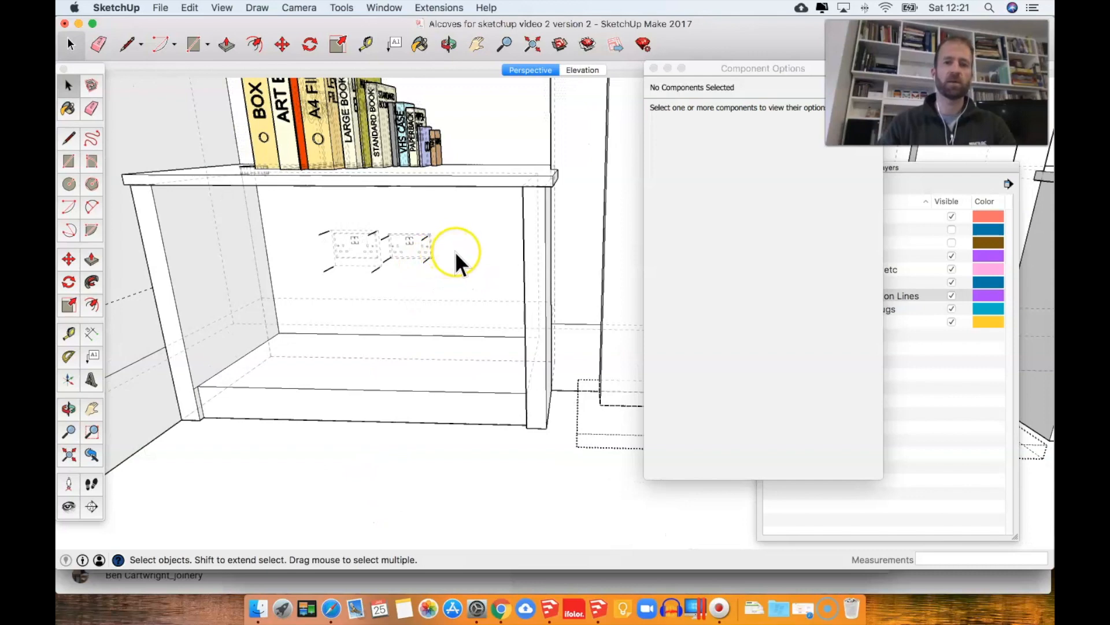
click(447, 228)
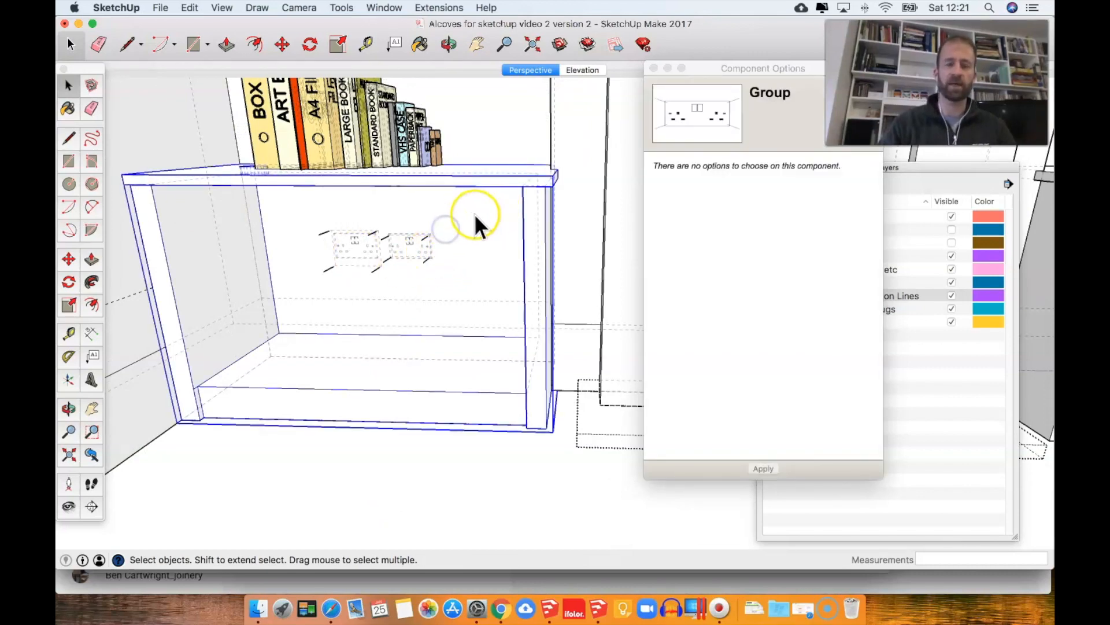
double_click(471, 213)
click(406, 220)
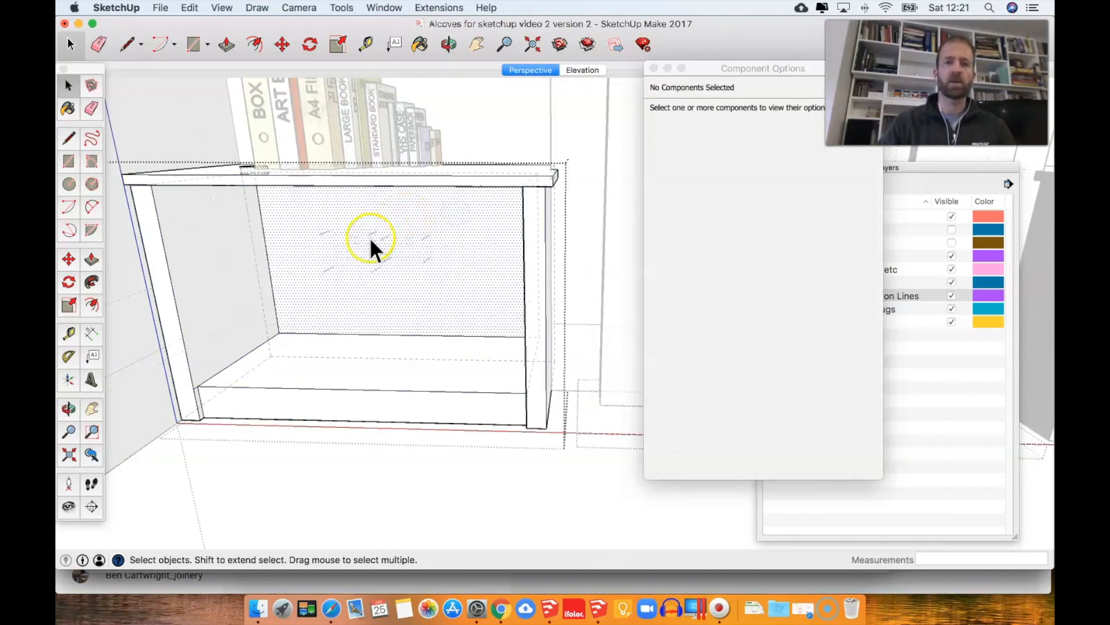
scroll(393, 237, up, 5)
scroll(403, 233, up, 2)
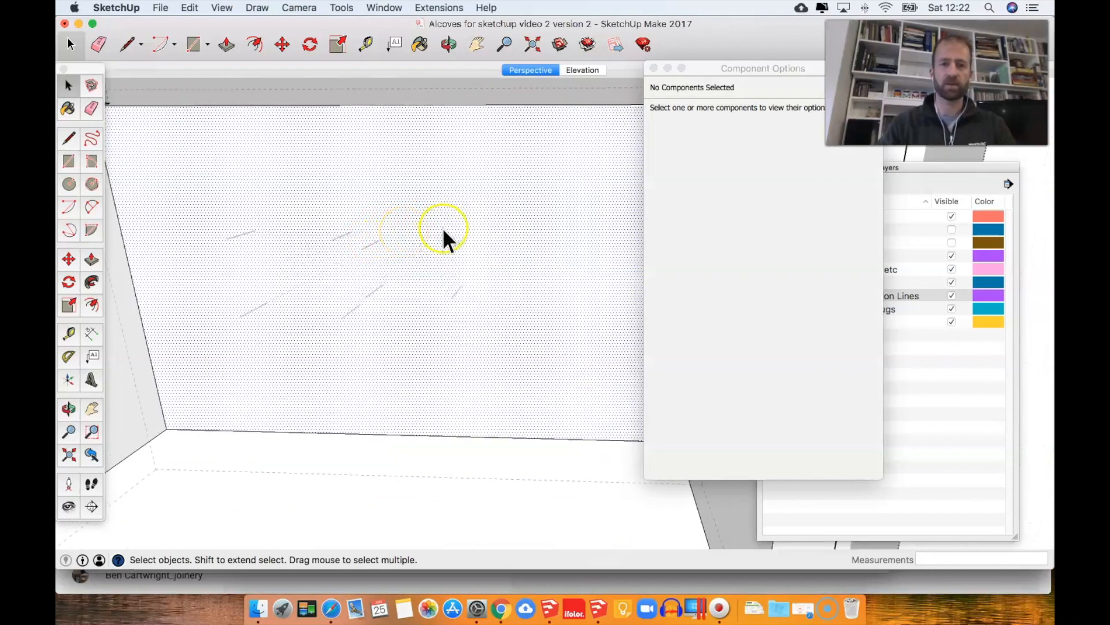
key(r)
scroll(385, 239, up, 3)
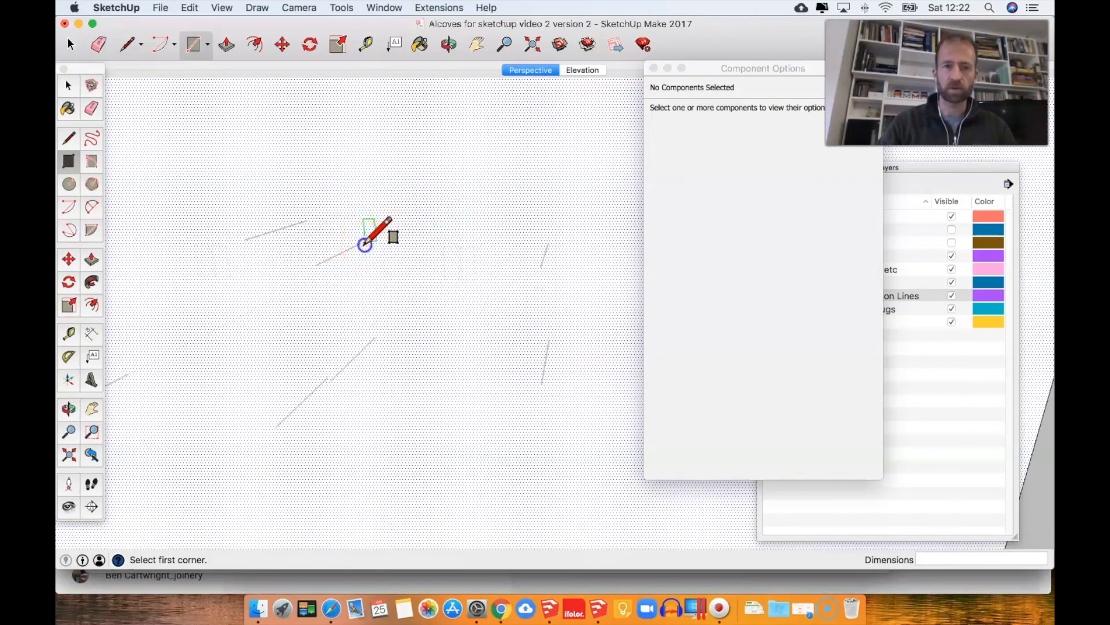
click(365, 240)
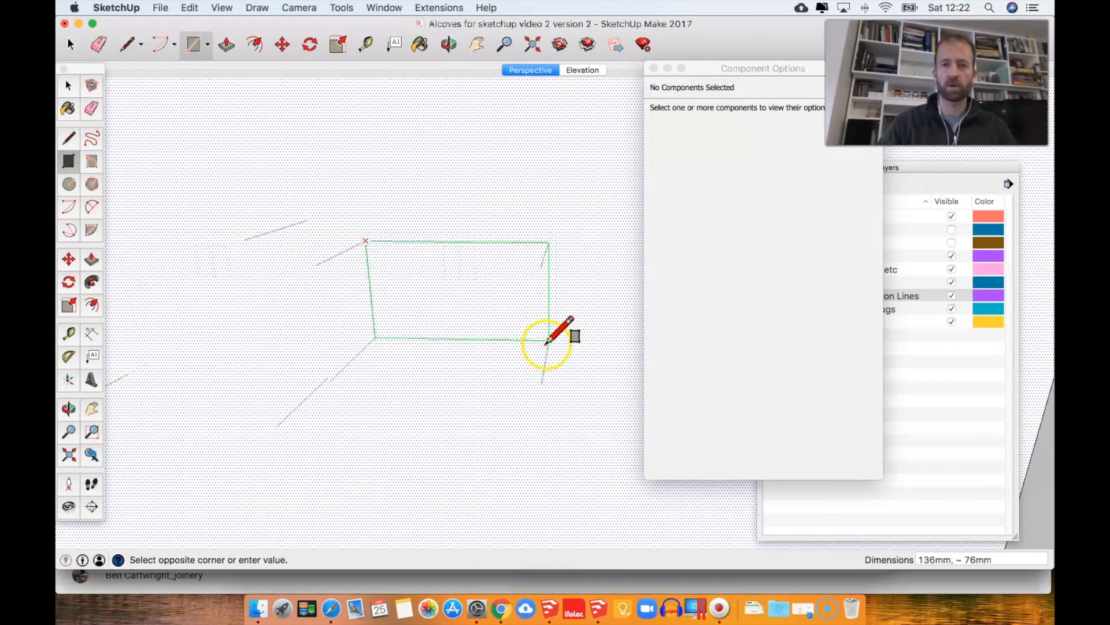
click(548, 340)
Step: Push the rectangle 18 mm through the cabinet's back panel to cut the opening for the right-hand socket
key(space)
key(p)
drag(457, 315, 463, 305)
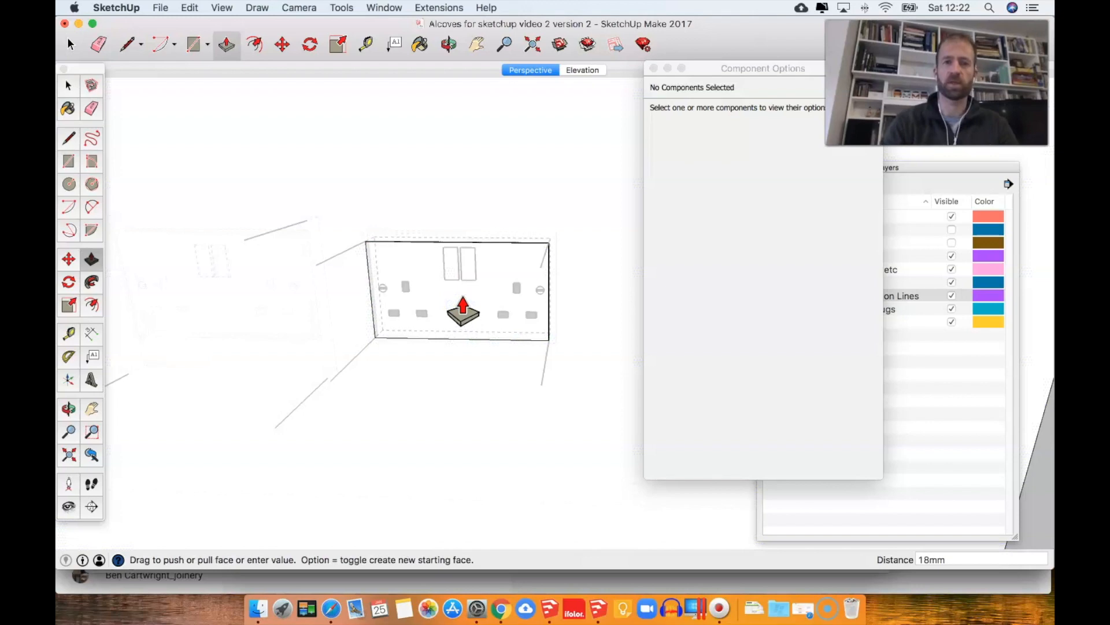
key(space)
click(536, 183)
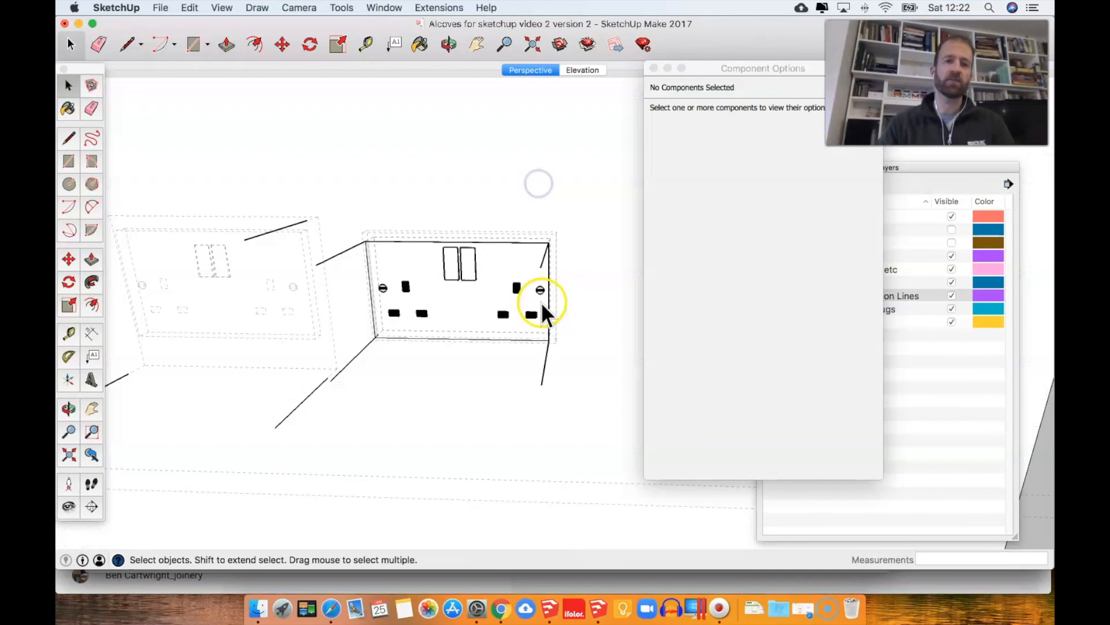
scroll(550, 248, down, 3)
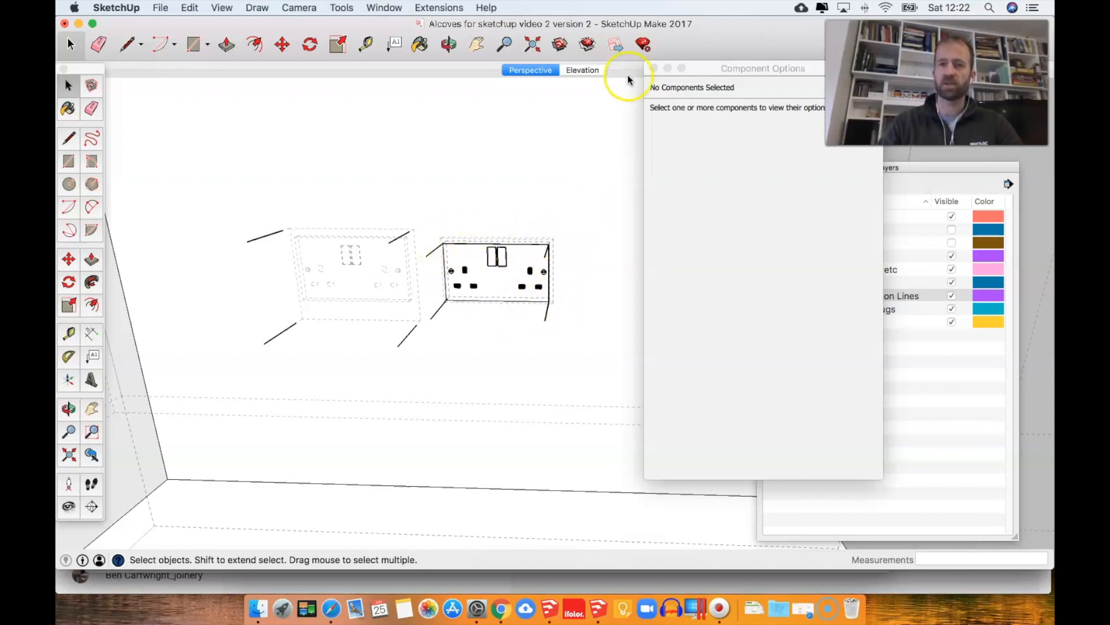
Step: Close the Component Options and Layers windows and examine the socket cutout in the cabinet back from several angles
click(654, 68)
scroll(318, 366, down, 8)
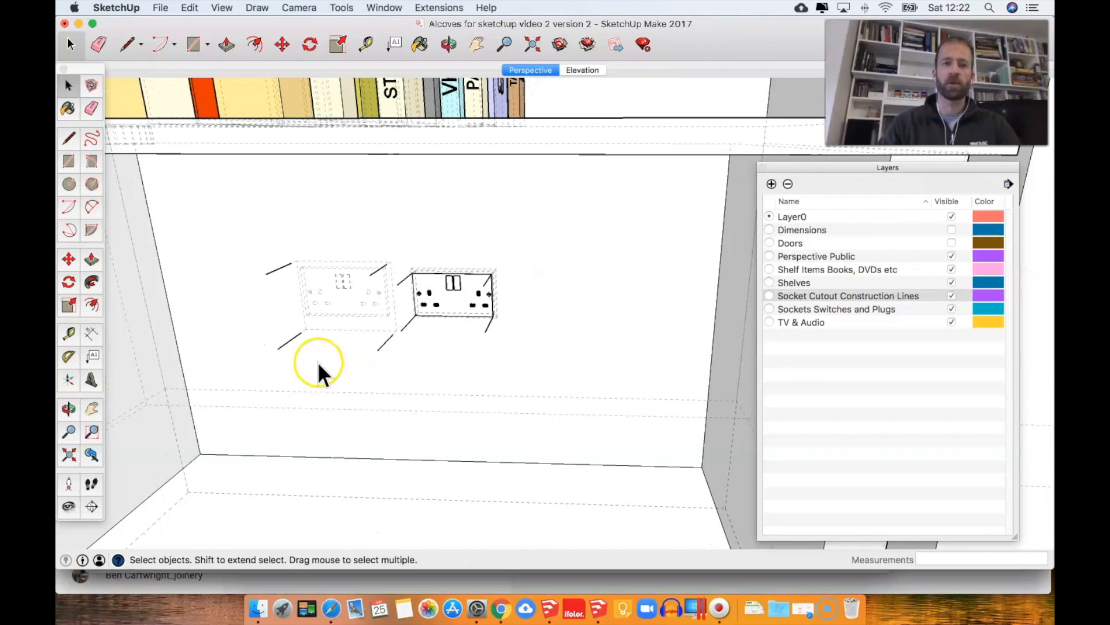
scroll(420, 287, down, 3)
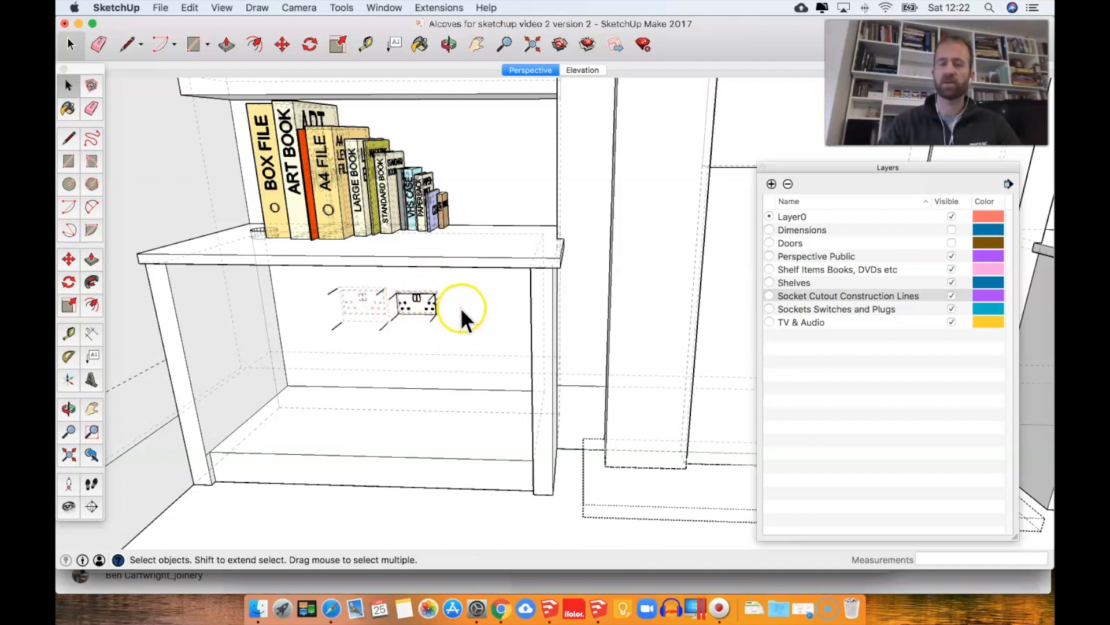
shift+middle_drag(420, 383, 434, 357)
drag(434, 358, 399, 377)
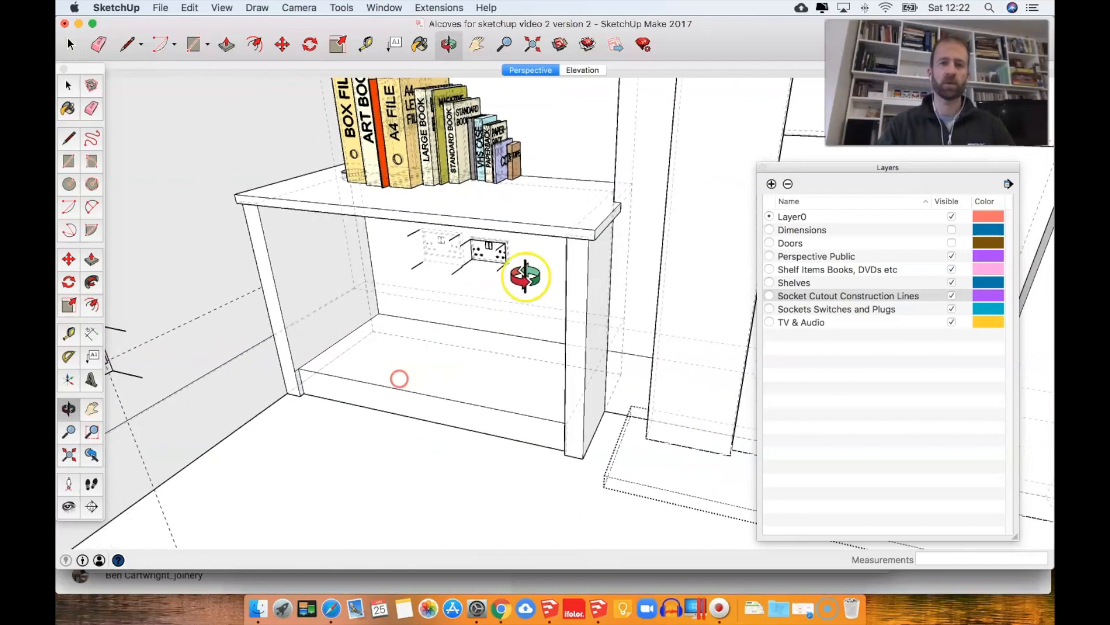
shift+drag(516, 186, 465, 237)
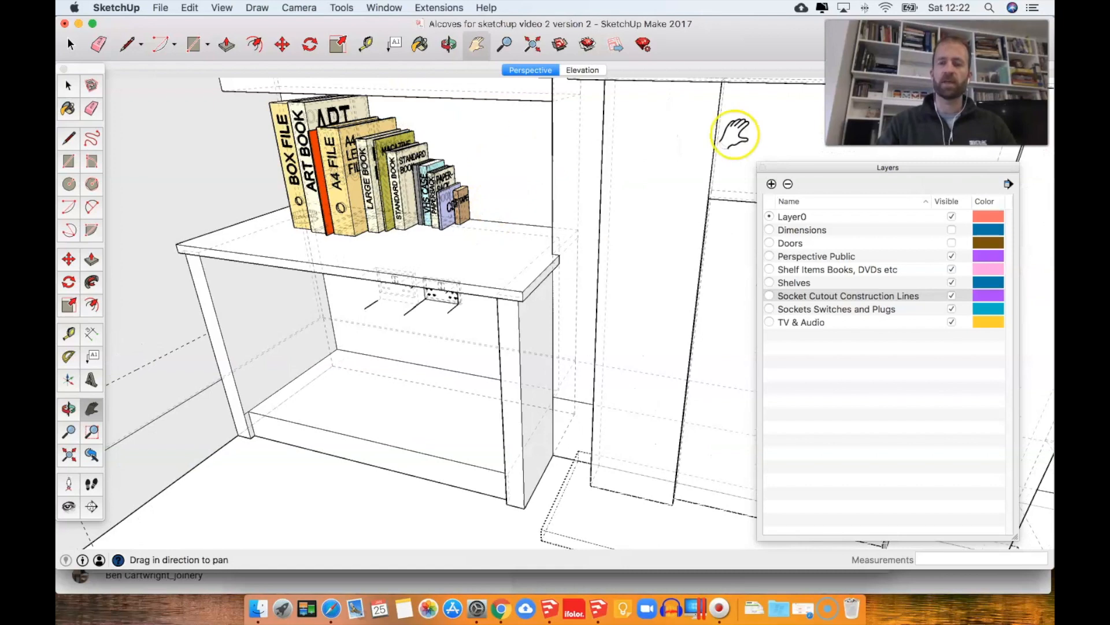
click(763, 167)
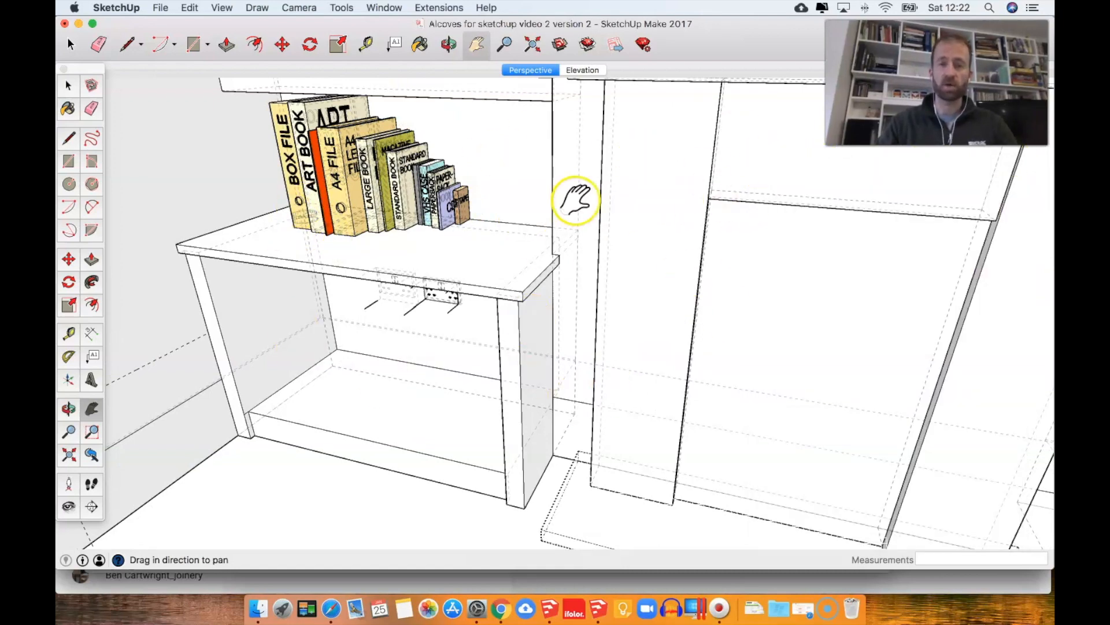
drag(505, 235, 471, 242)
Step: Switch back and forth between the Perspective and Elevation scenes to compare their views, ending on Perspective
click(529, 71)
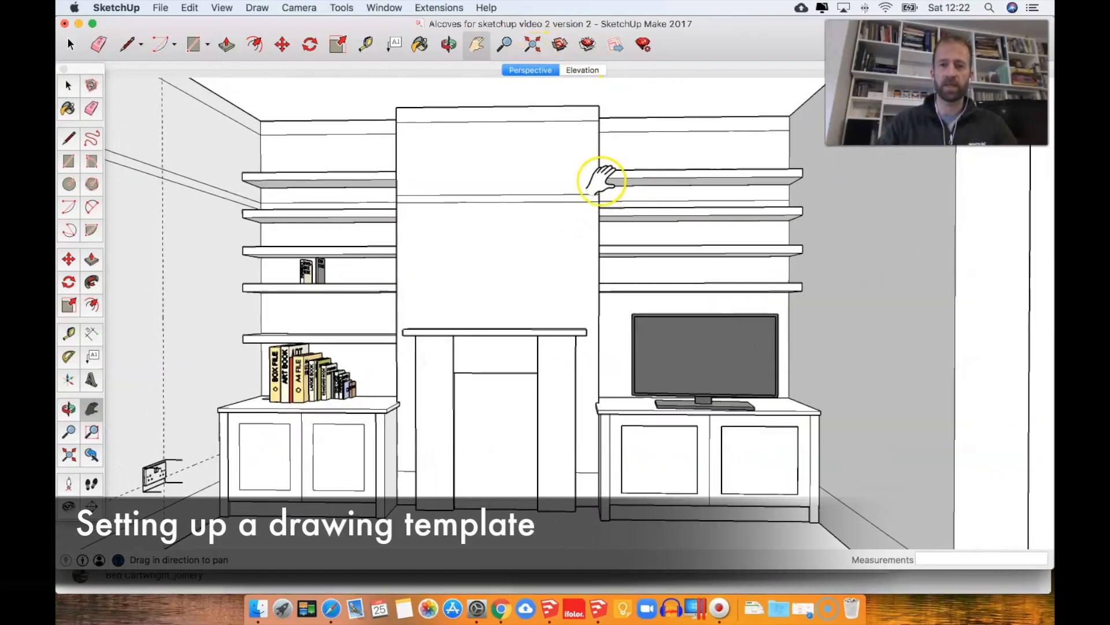
click(496, 181)
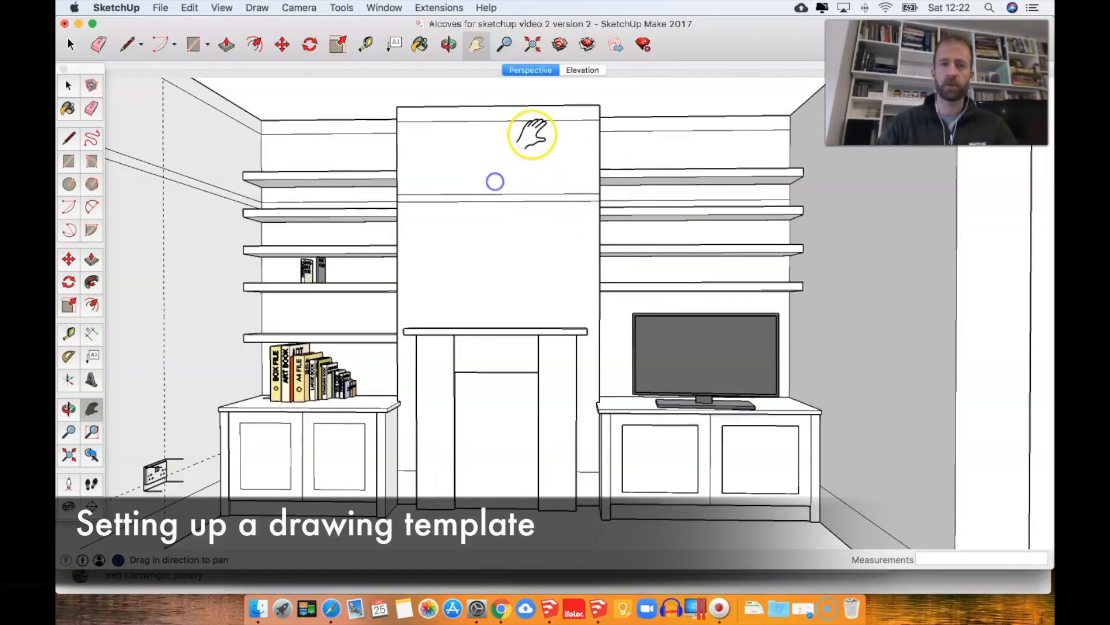
click(581, 71)
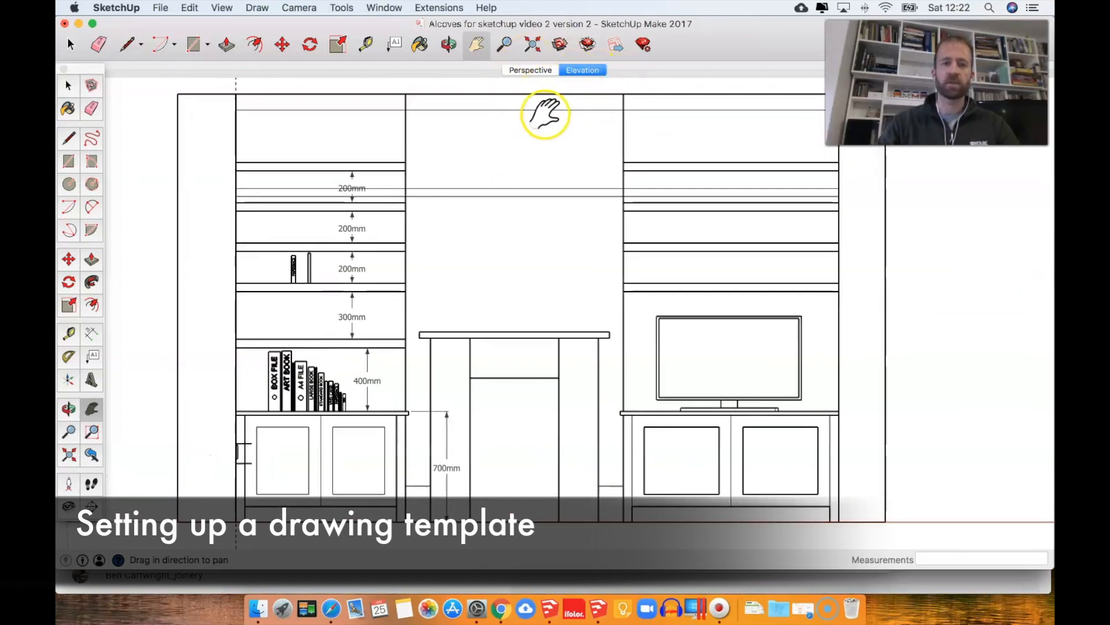
click(524, 74)
click(587, 70)
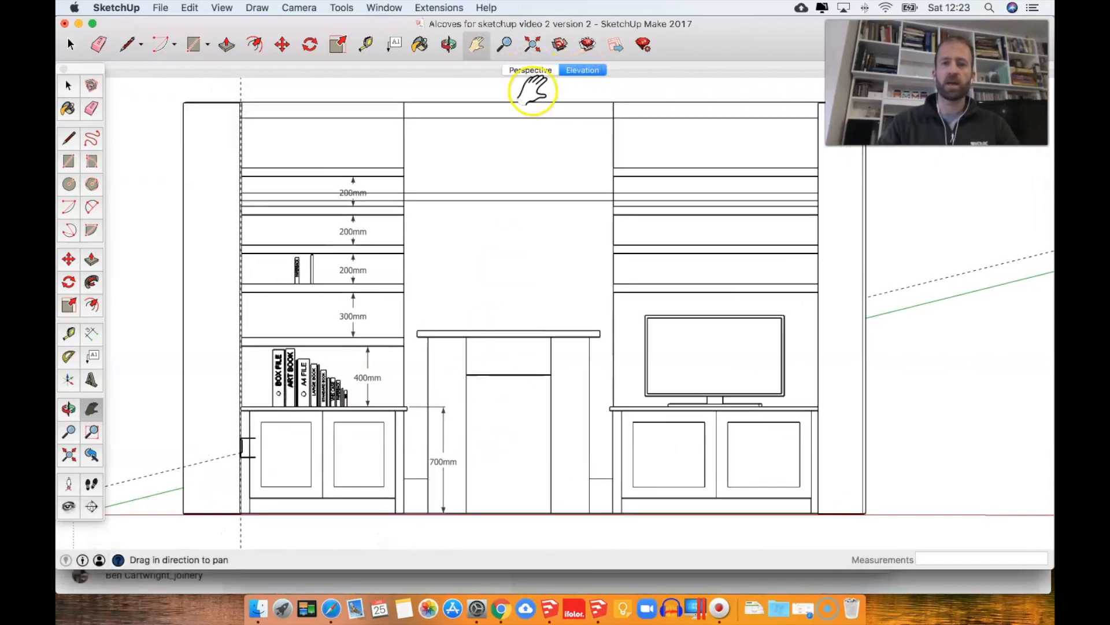
click(531, 70)
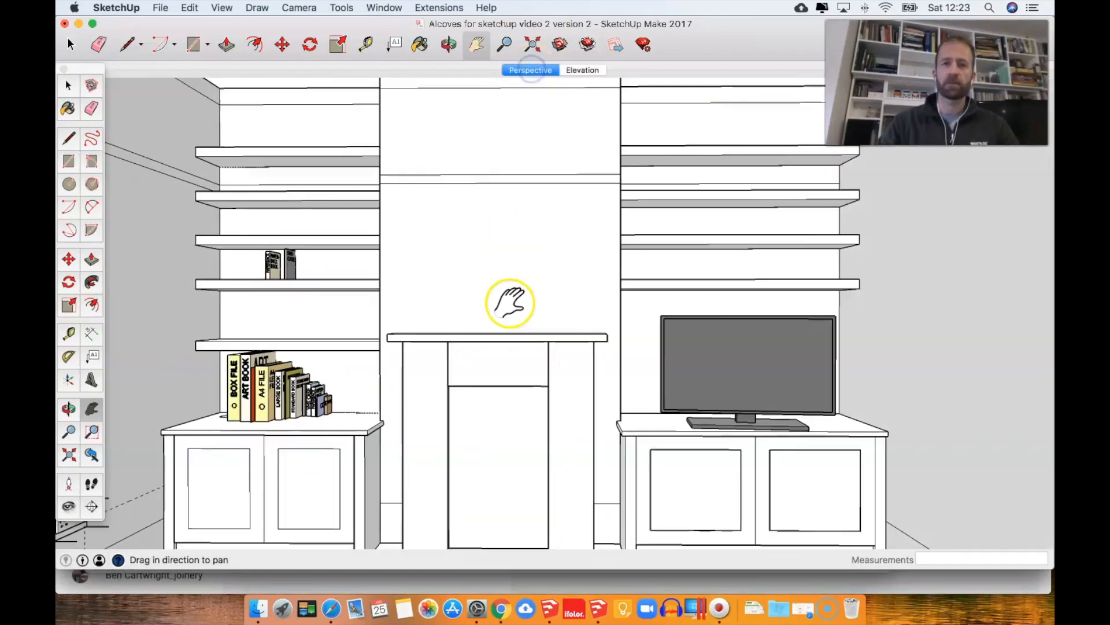
Step: Add a scene named Depths showing a raised, angled close-up of the left cabinet and the fireplace
key(o)
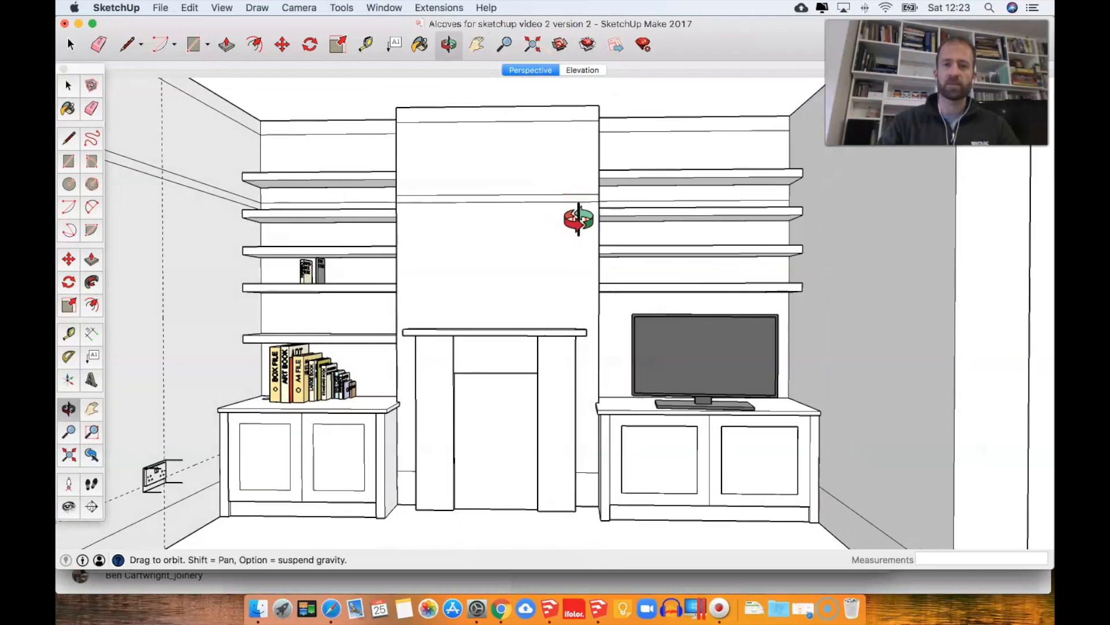
drag(577, 218, 468, 405)
key(h)
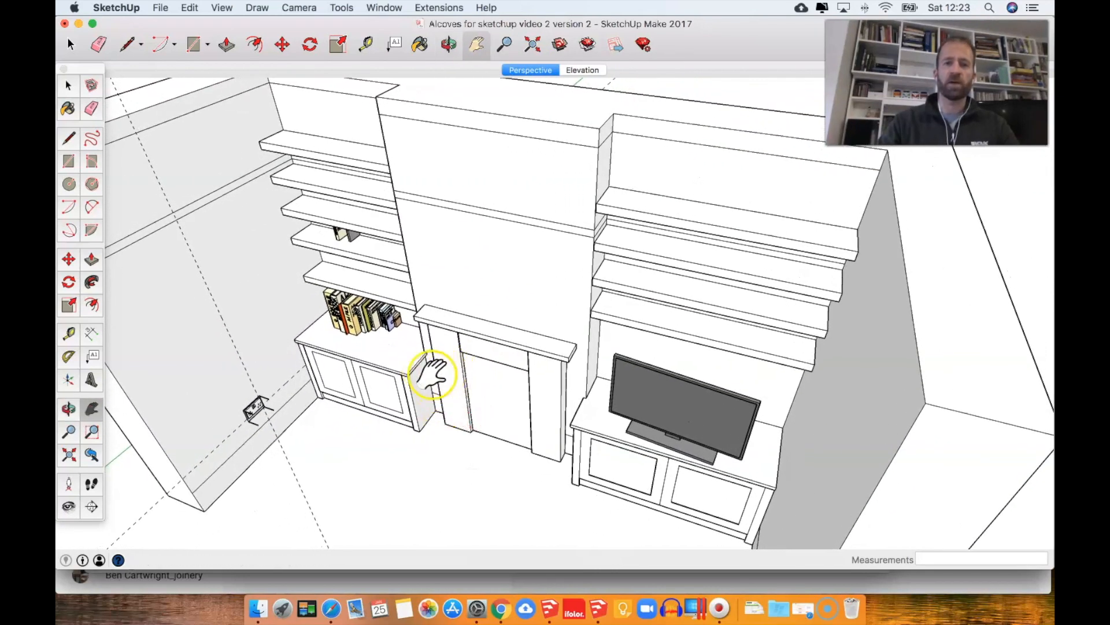
scroll(453, 391, up, 5)
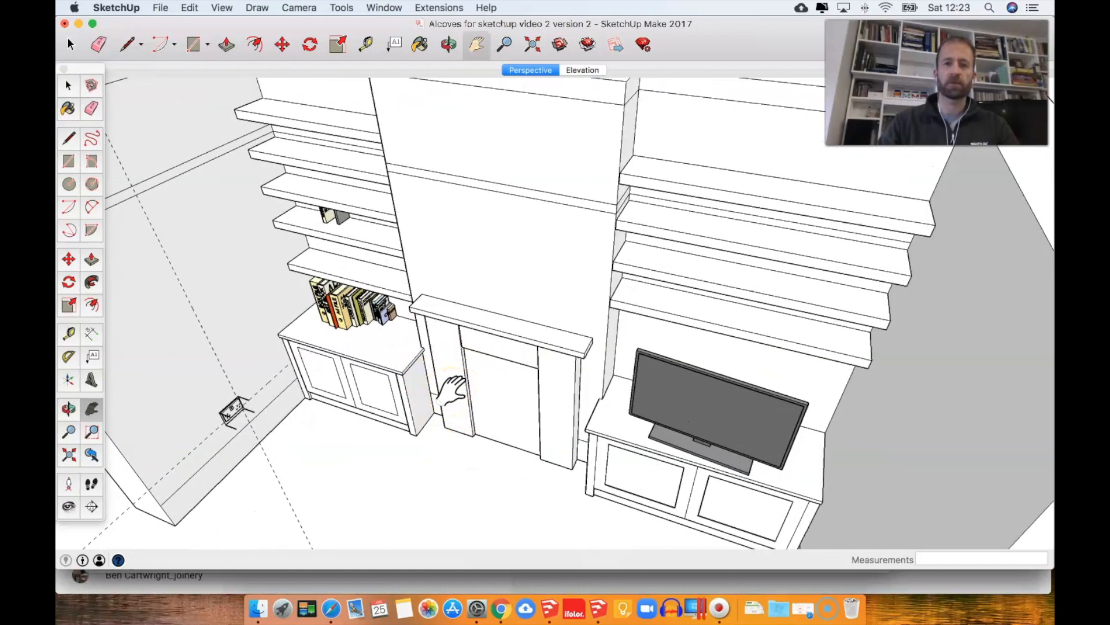
scroll(451, 389, up, 3)
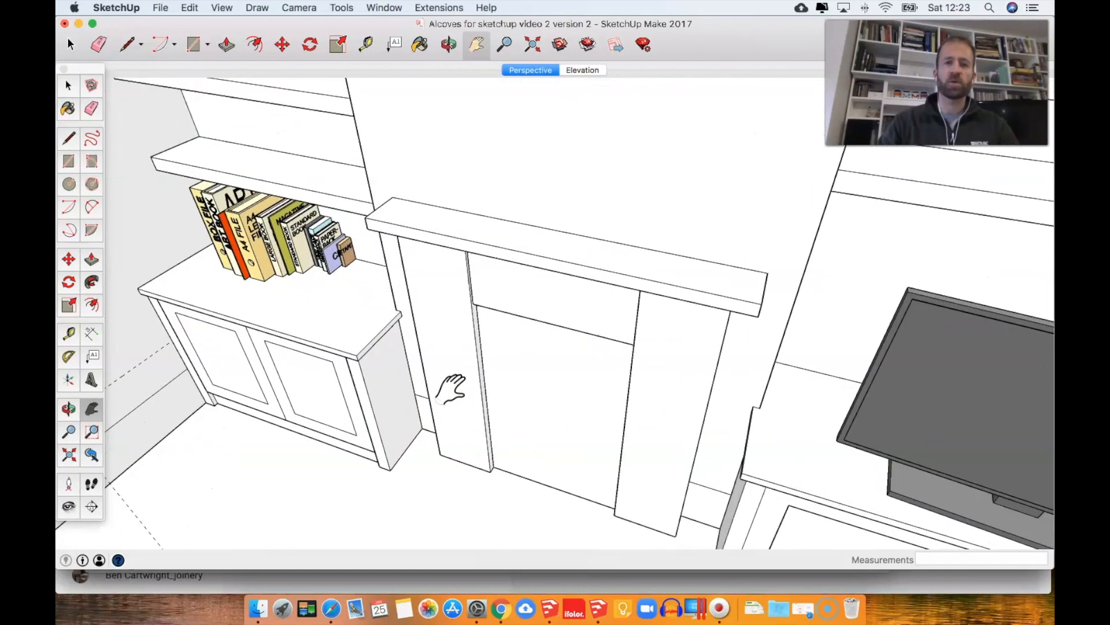
right_click(542, 71)
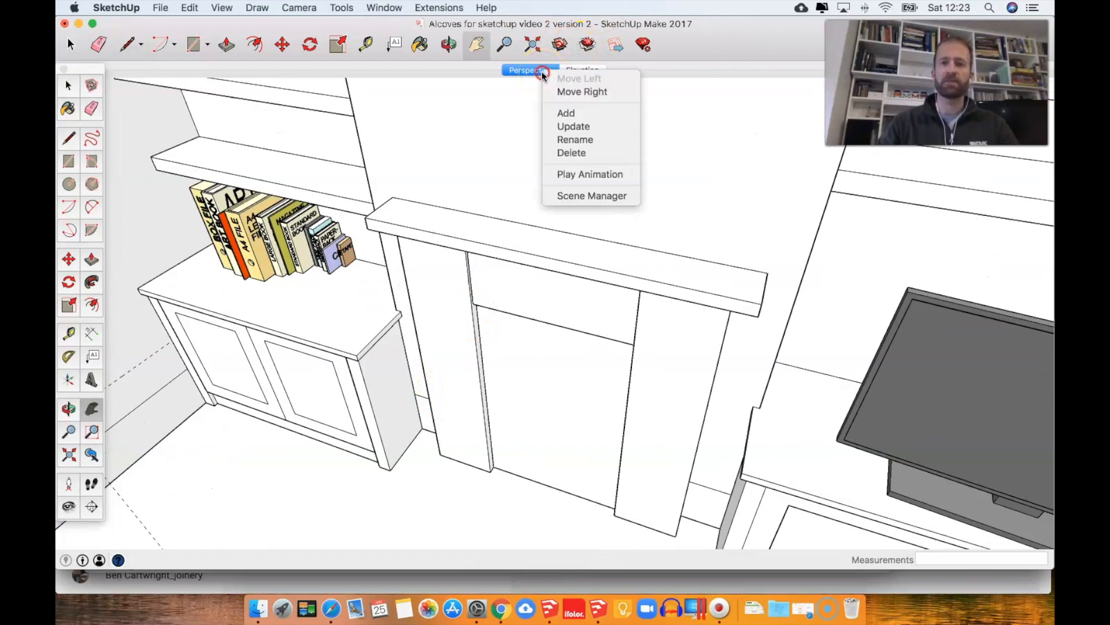
click(570, 118)
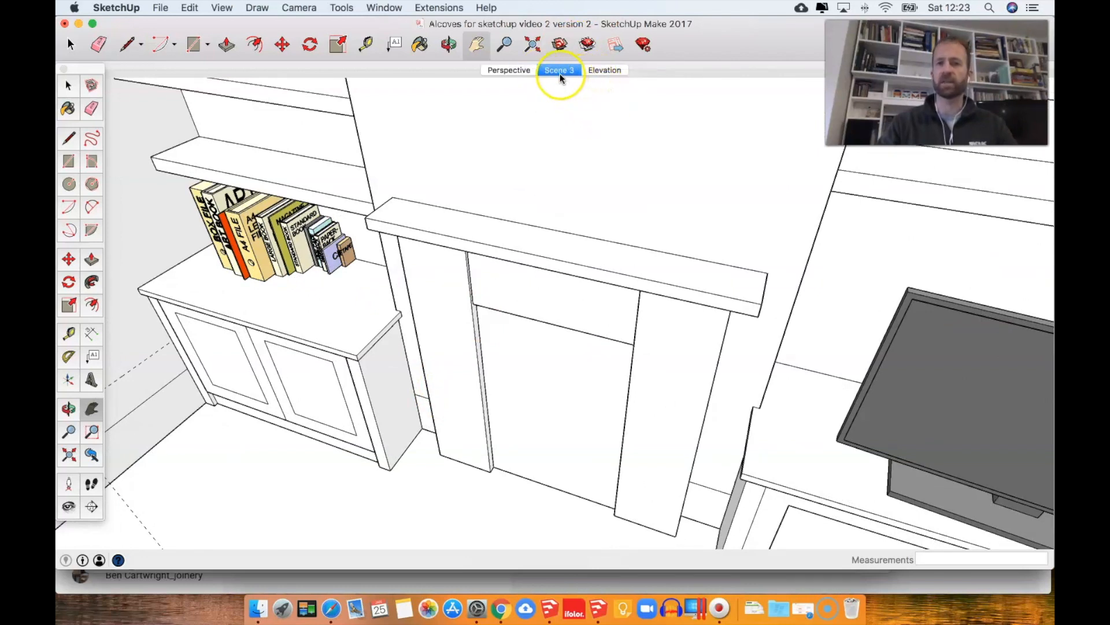
right_click(560, 71)
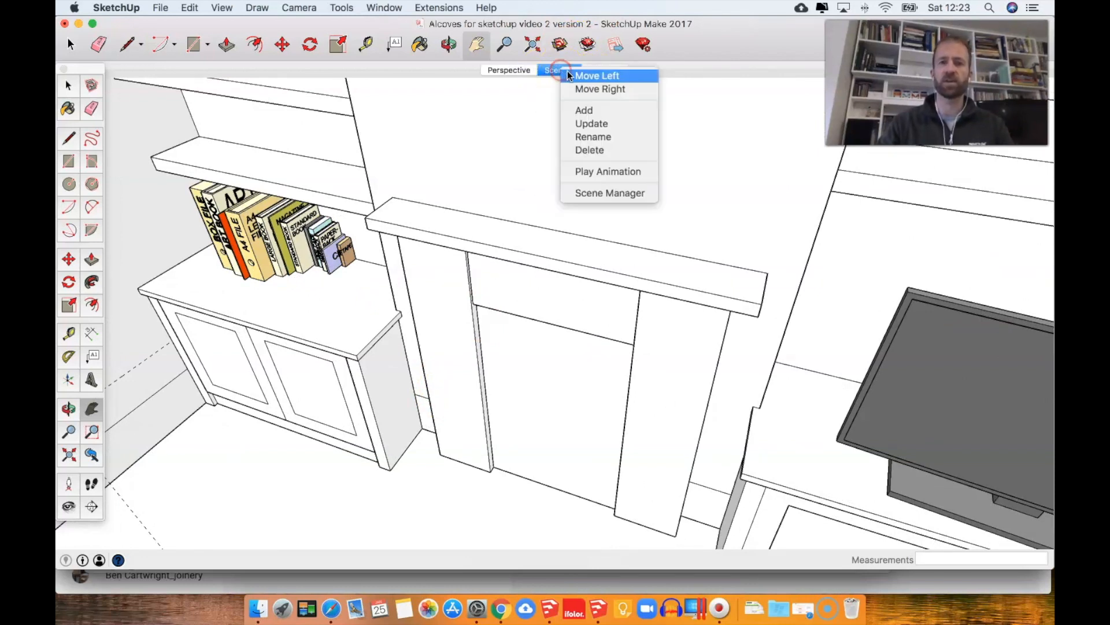
click(596, 139)
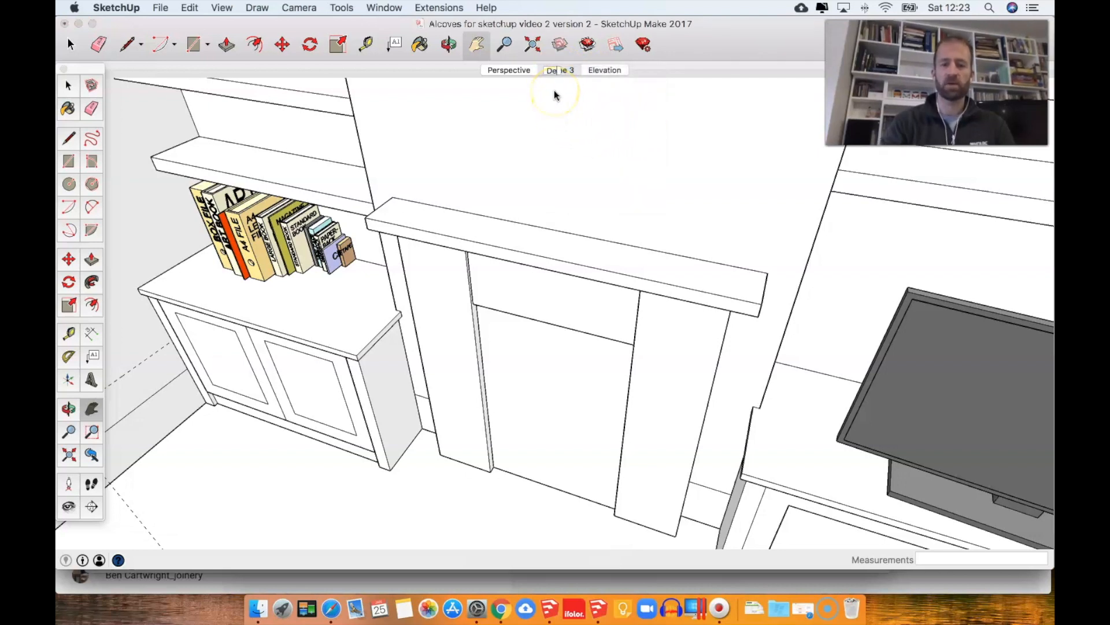
key(Return)
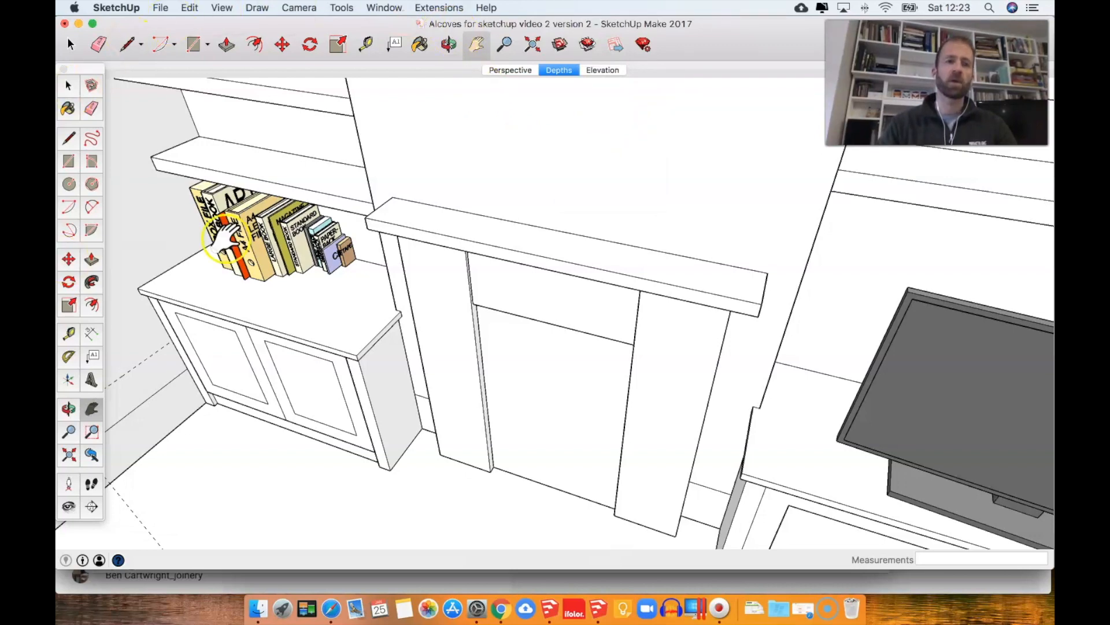
Step: Open the Layers window and place it beside the fireplace view, clear of the left cabinet
click(382, 8)
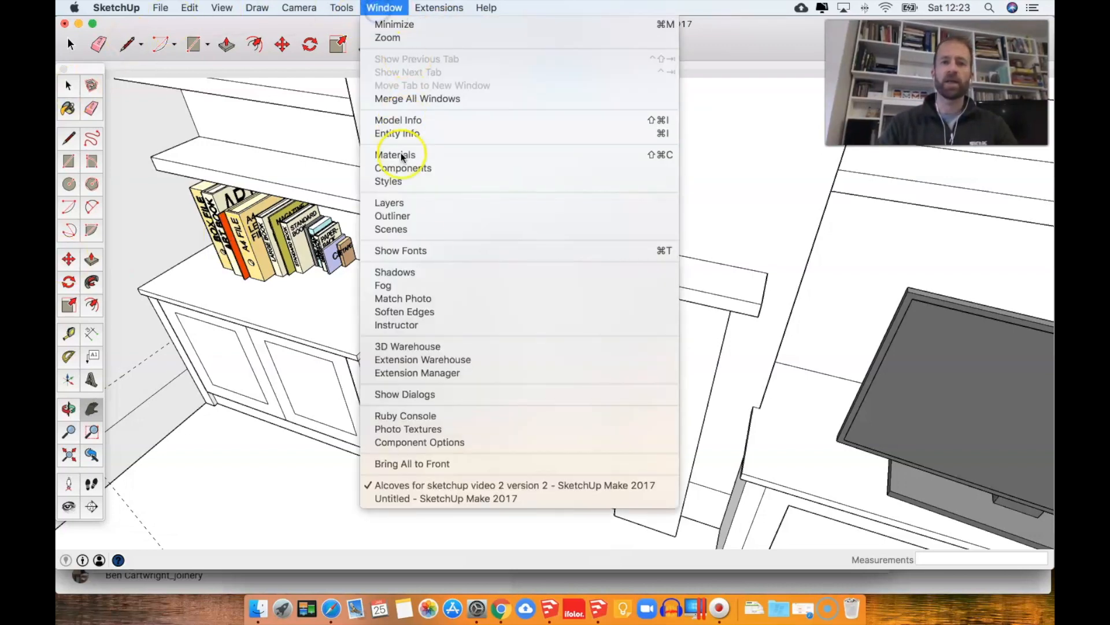
click(396, 206)
drag(865, 167, 850, 131)
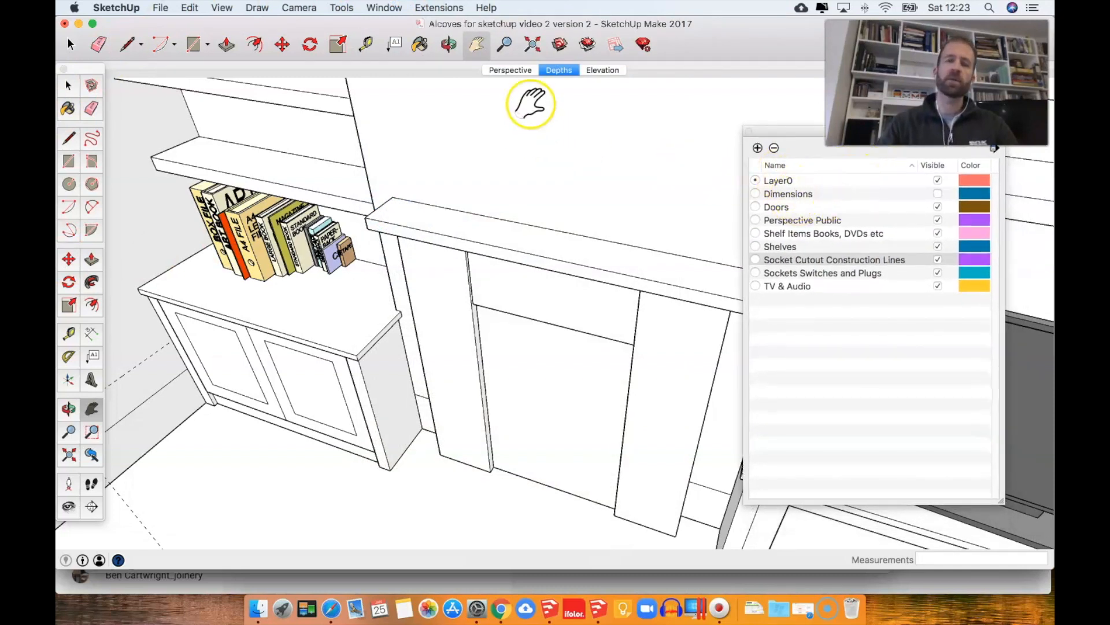
Step: Compare the Dimensions layer's visibility across the Perspective, Depths and Elevation scenes, ending on Elevation
click(518, 70)
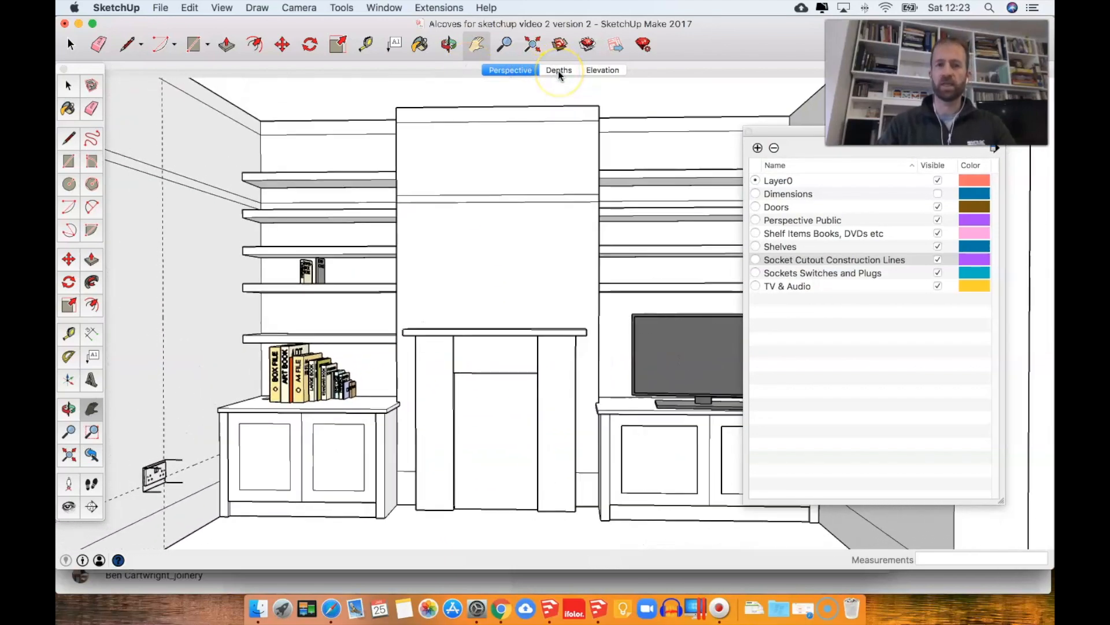
click(558, 70)
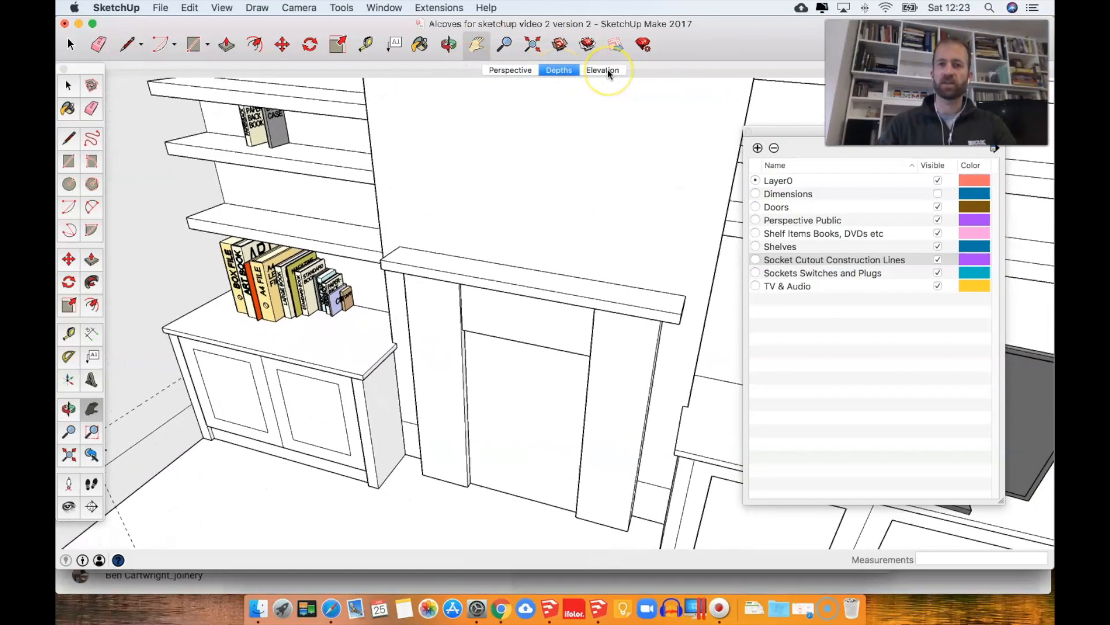
click(604, 70)
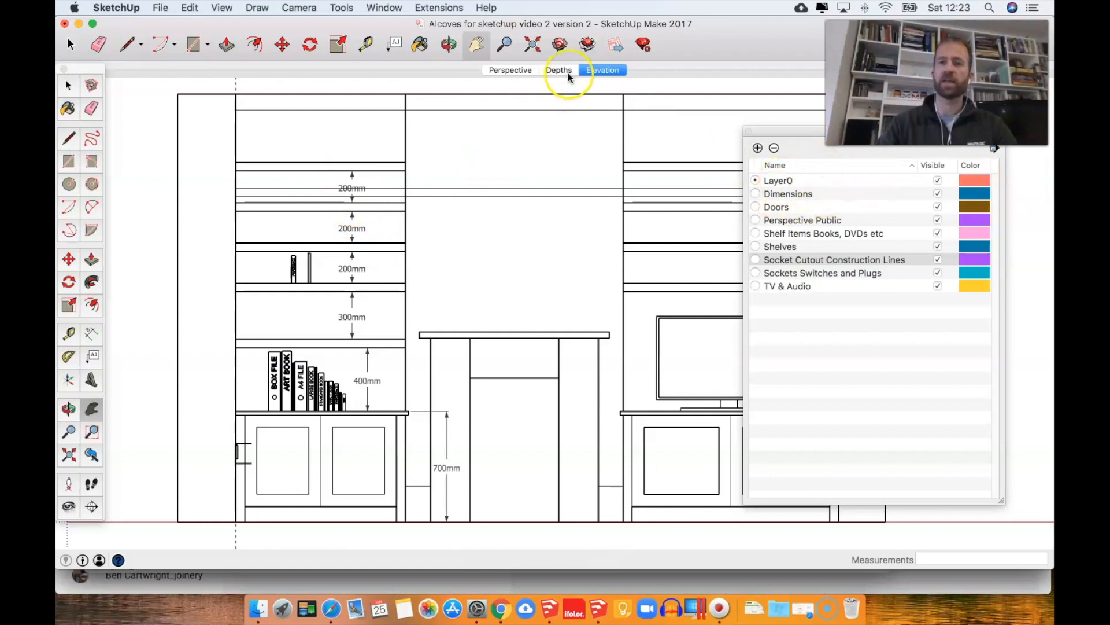
click(938, 194)
click(559, 70)
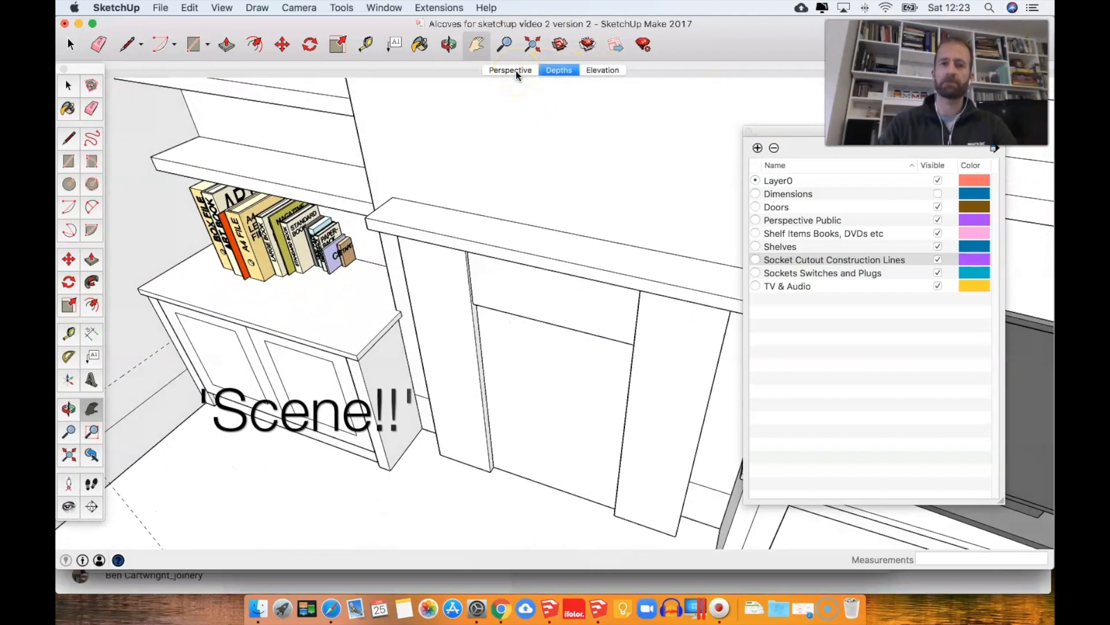
click(513, 70)
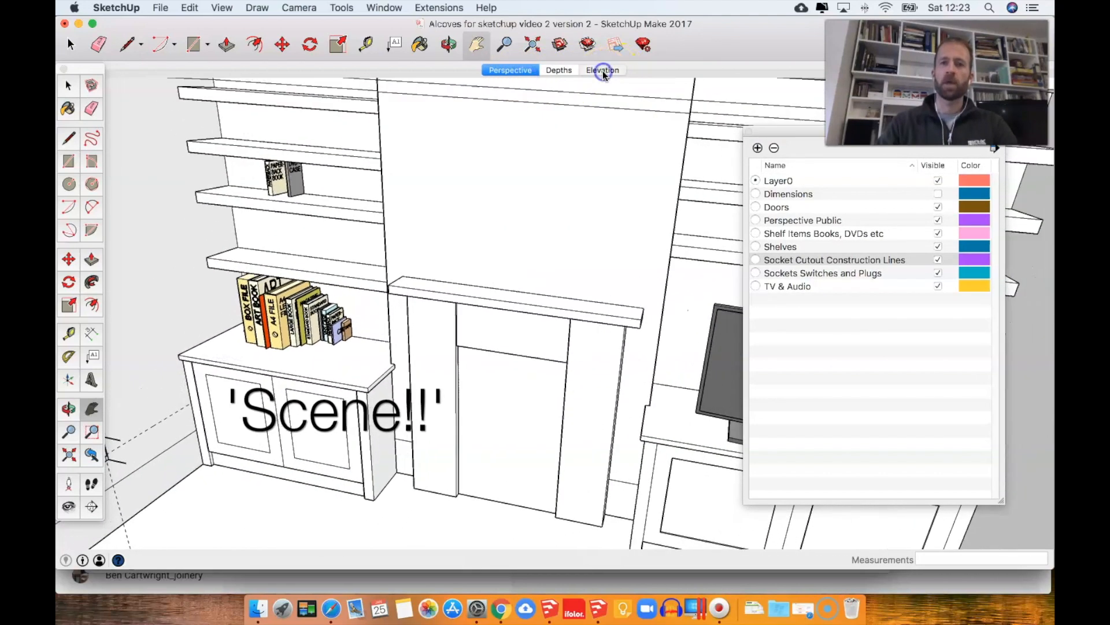
click(604, 71)
click(938, 194)
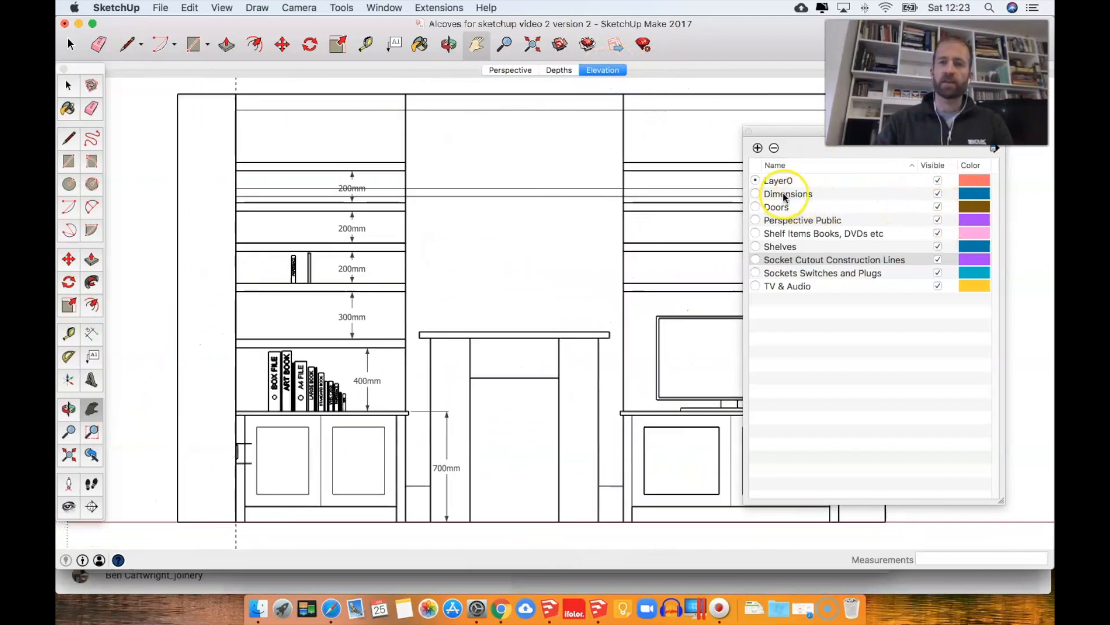
Step: Rename the Dimensions layer to Elevation Private
click(785, 194)
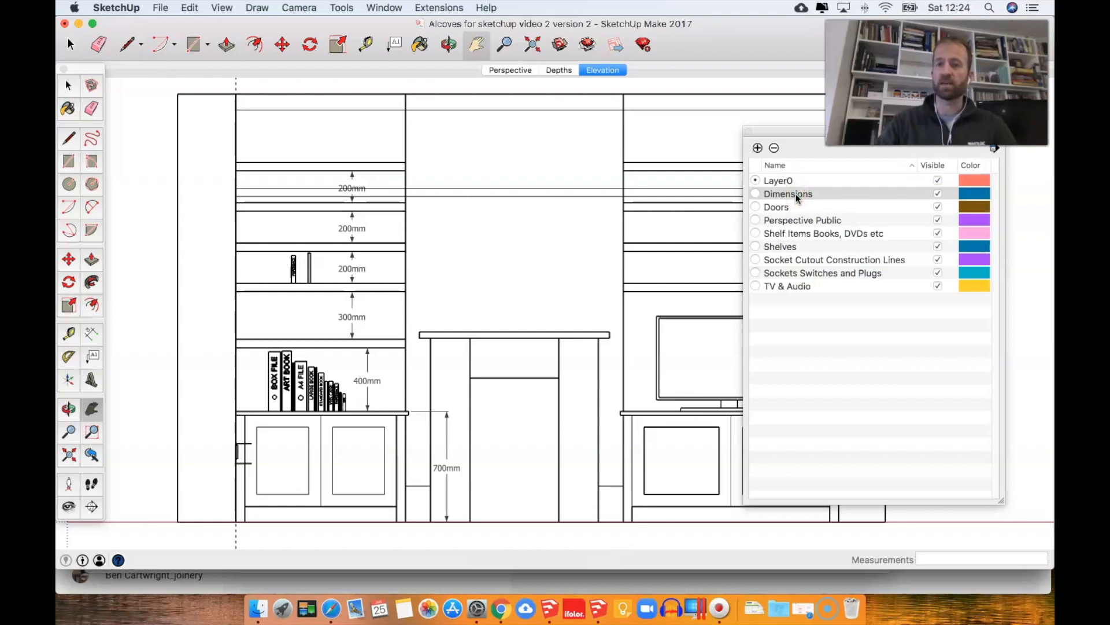
double_click(796, 195)
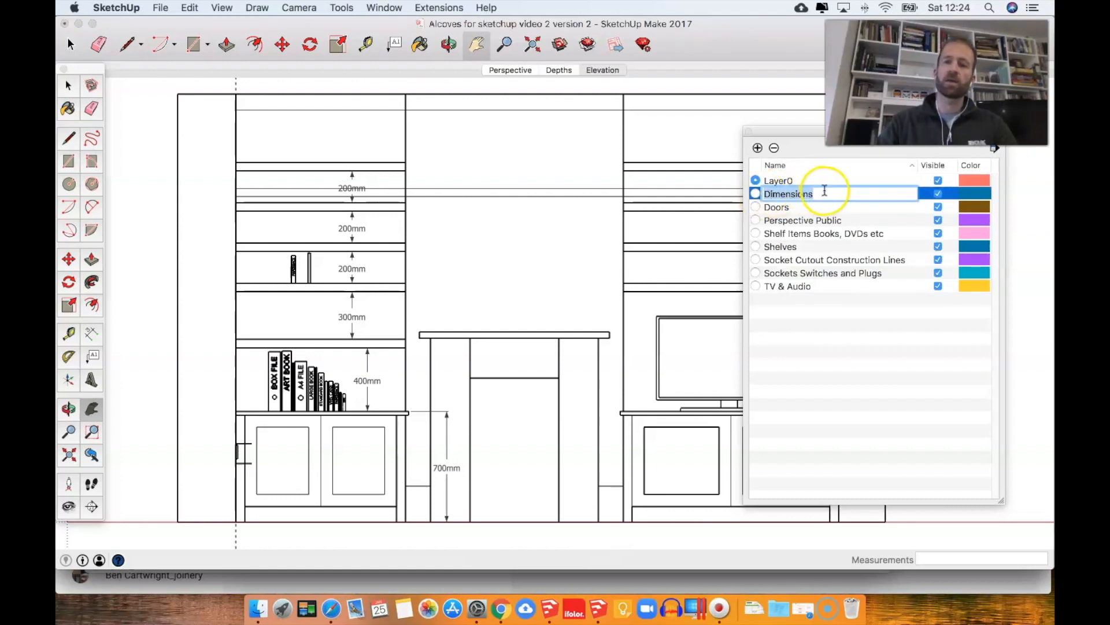
text(Elevation Private)
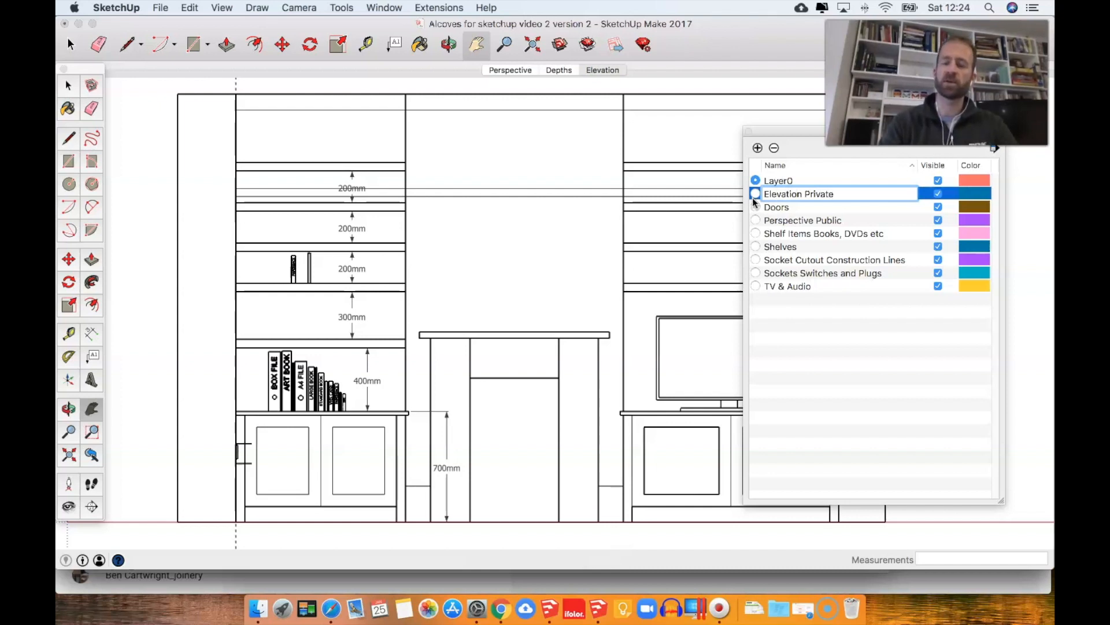
key(Return)
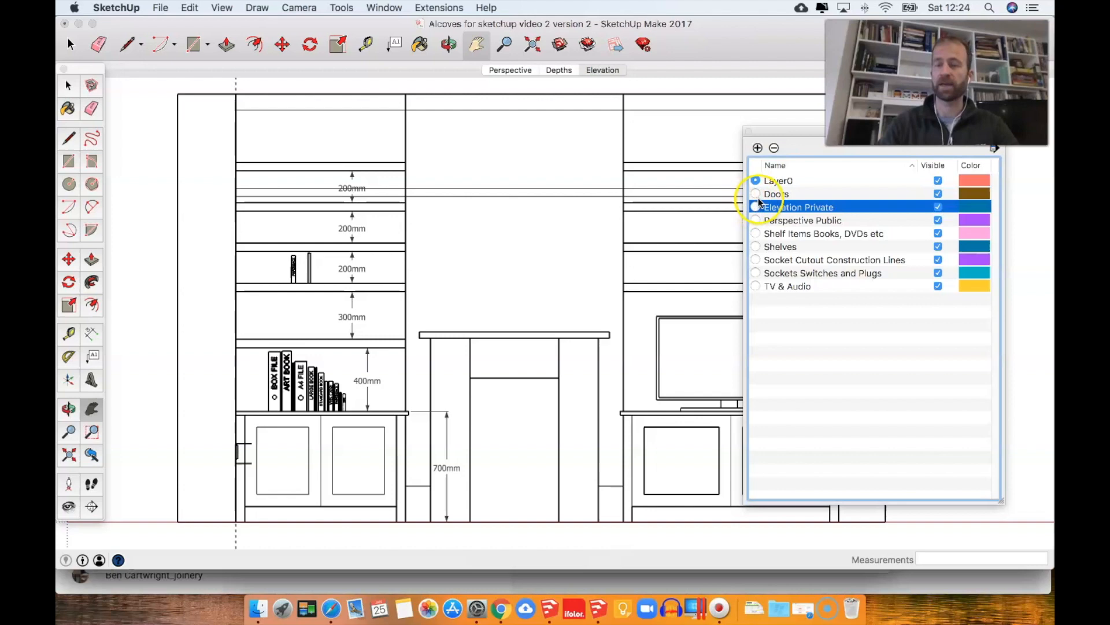
Step: In the Depths scene, add a layer named Depths Private and make it the current layer
click(559, 69)
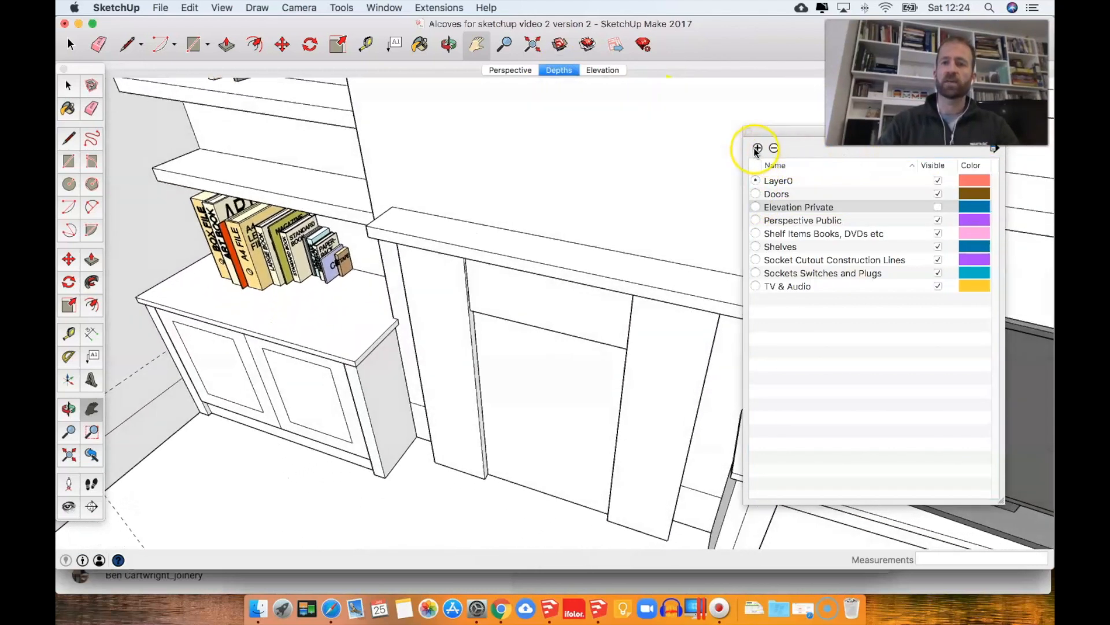
click(758, 148)
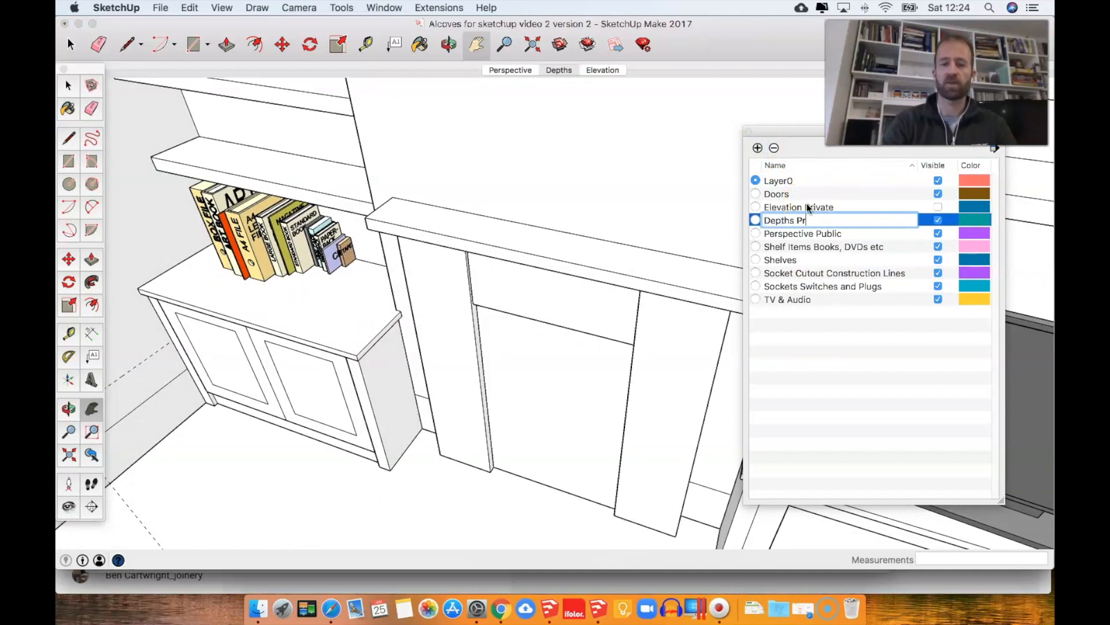
key(Return)
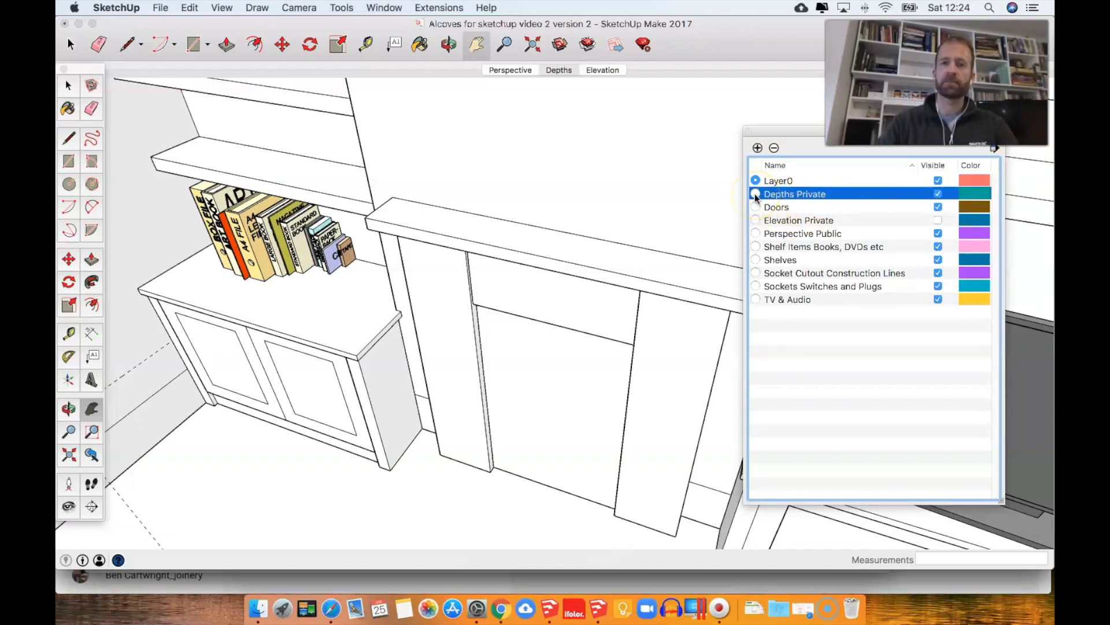
Step: Dimension the depth of the lowest left alcove shelf and the depth of the left cabinet's side panel
click(90, 333)
click(259, 180)
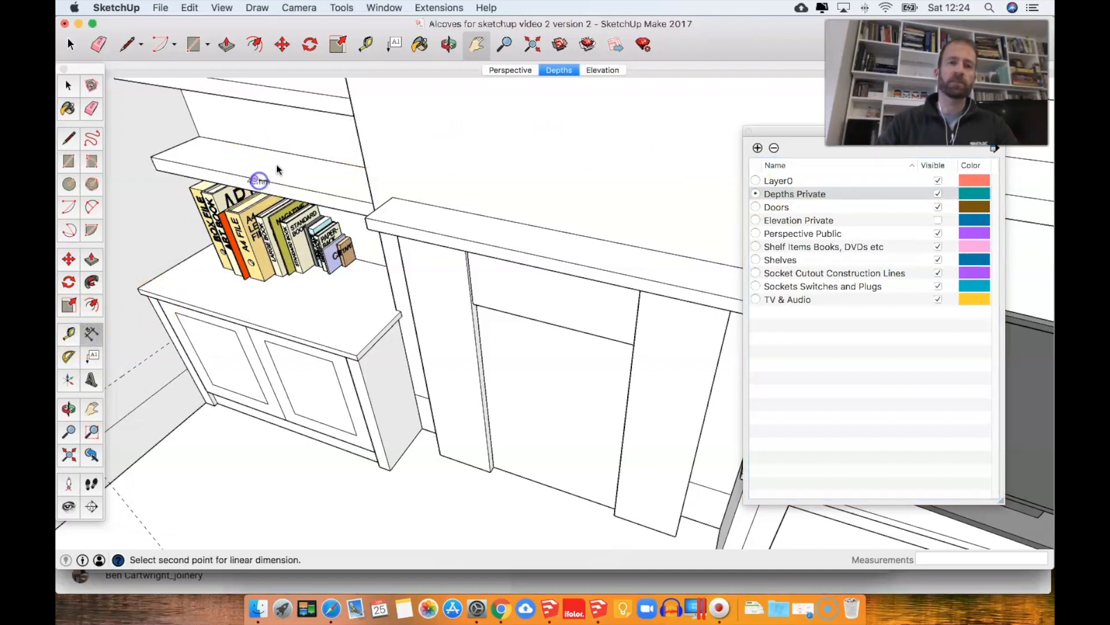
click(295, 154)
click(281, 158)
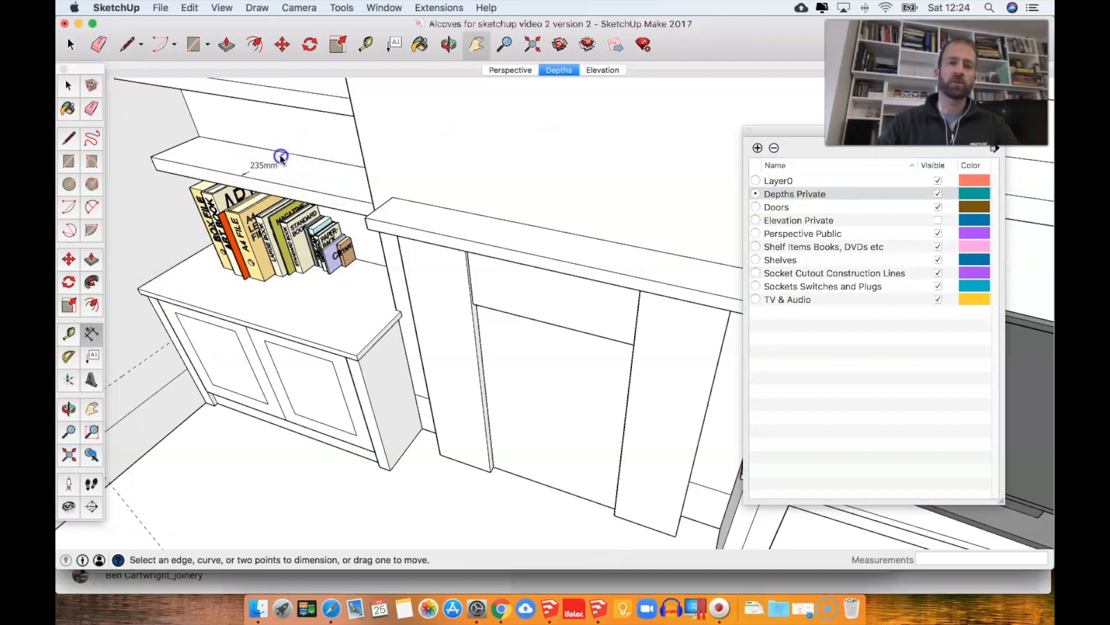
click(395, 468)
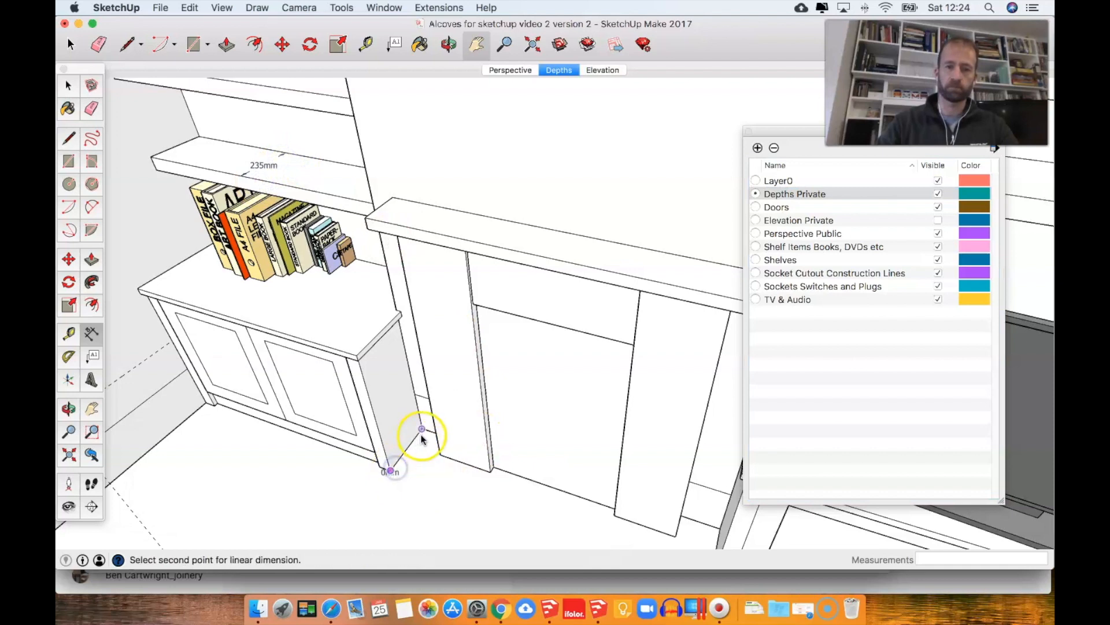
click(422, 429)
click(409, 400)
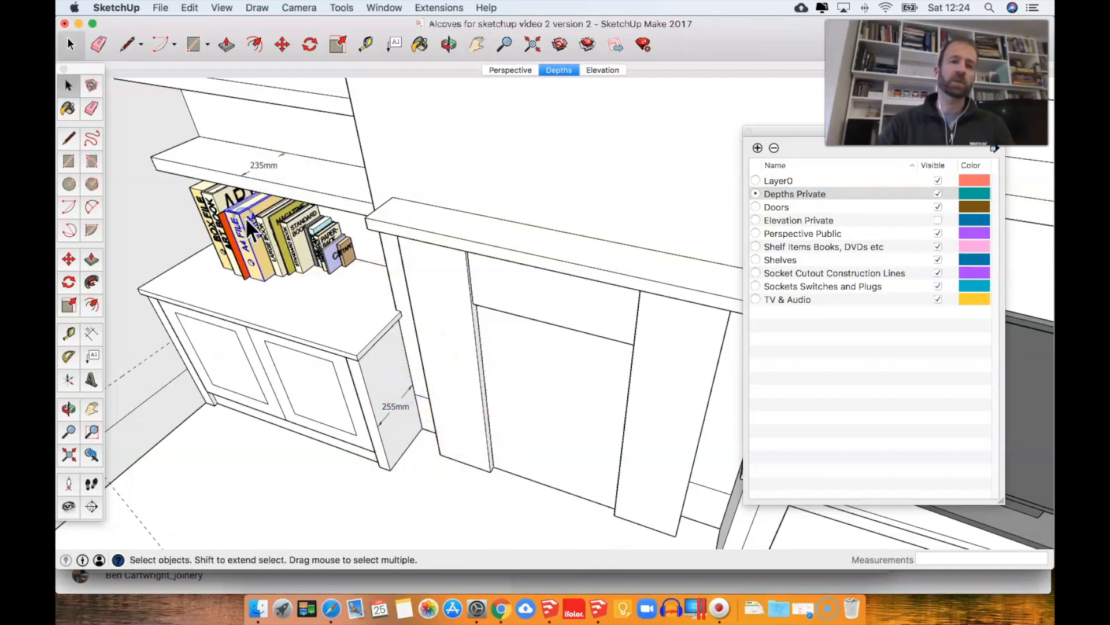
Step: Select all the books standing on the left cabinet and hide them, keeping the shelf dimension out of the selection
drag(152, 119, 363, 297)
click(323, 220)
shift+click(264, 166)
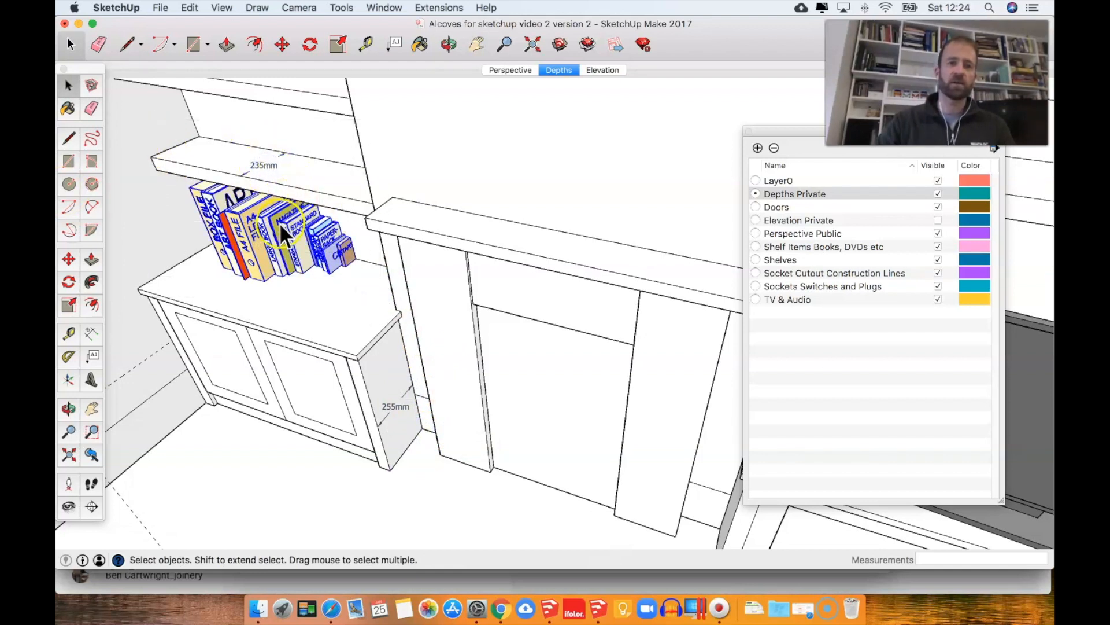
right_click(280, 223)
click(308, 258)
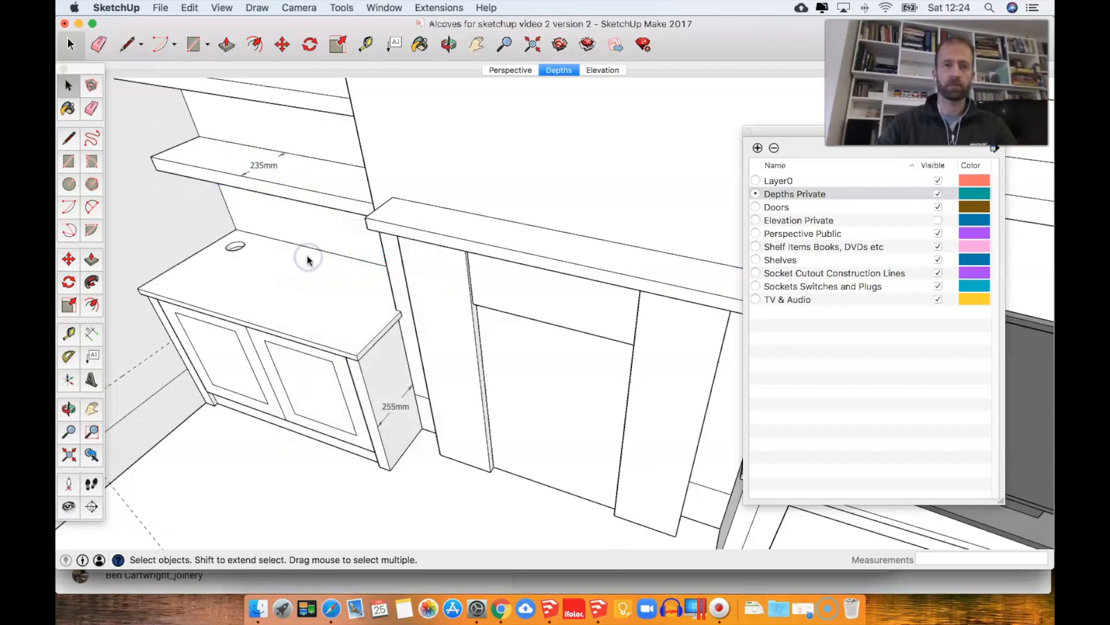
Step: Update the Depths scene to store the hidden books and the current layer visibility
click(569, 70)
right_click(570, 71)
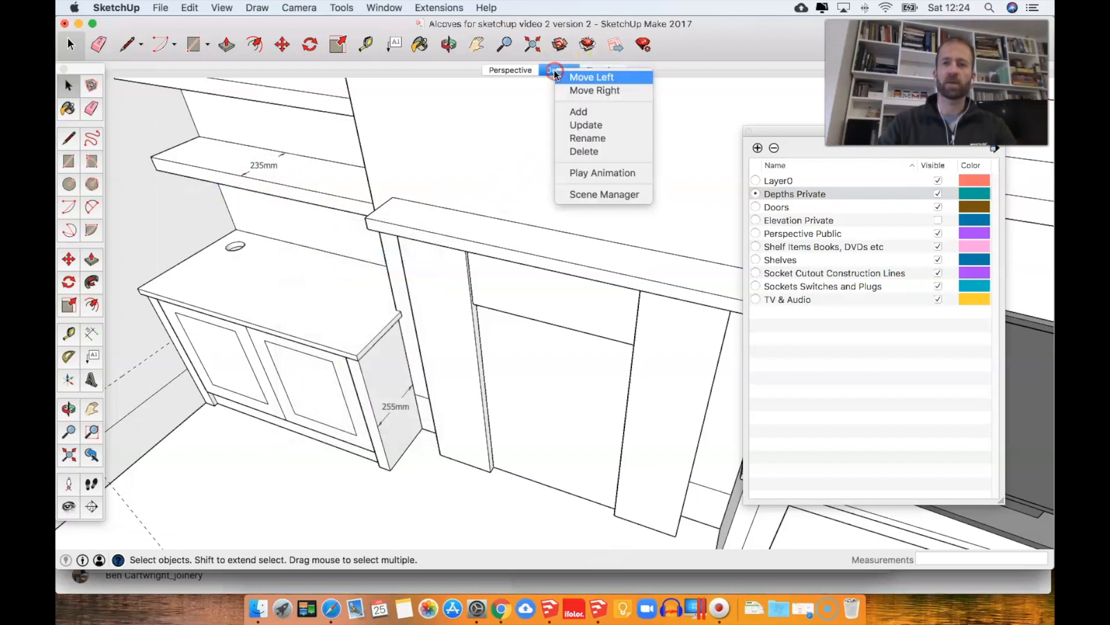
click(584, 126)
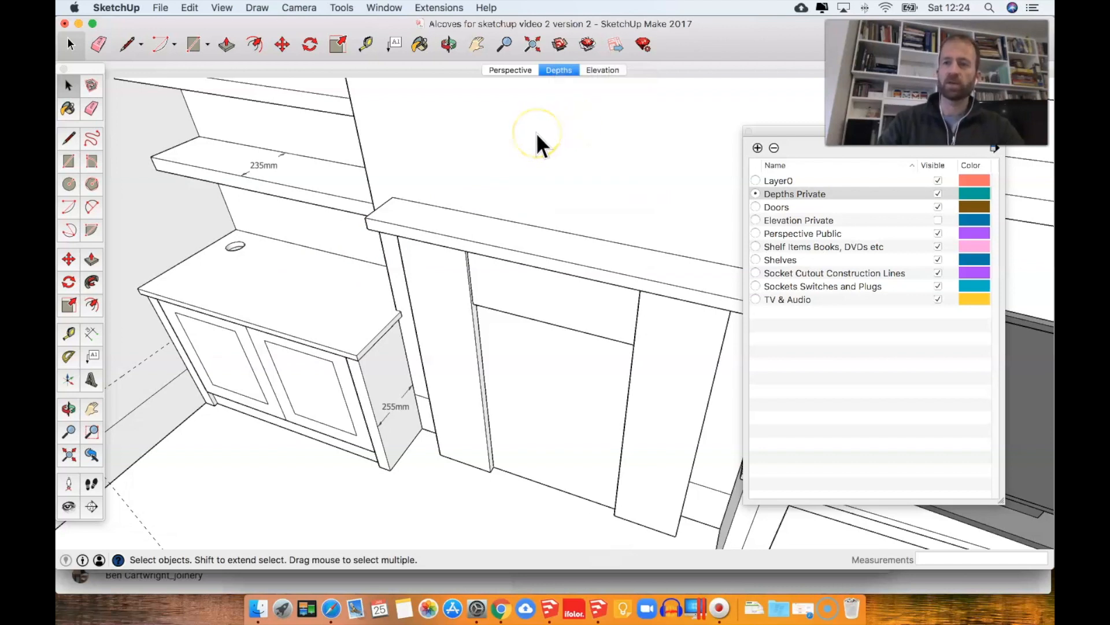
Step: Switch between the Perspective and Depths scenes to check the books and depth dimensions in each, ending on Perspective
click(526, 71)
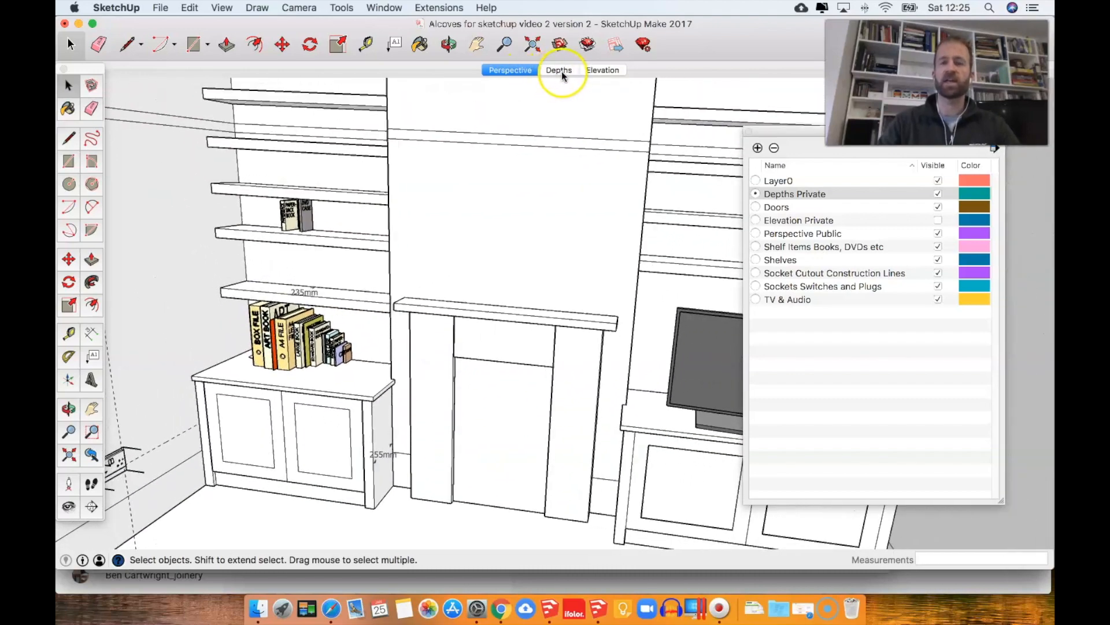
click(561, 72)
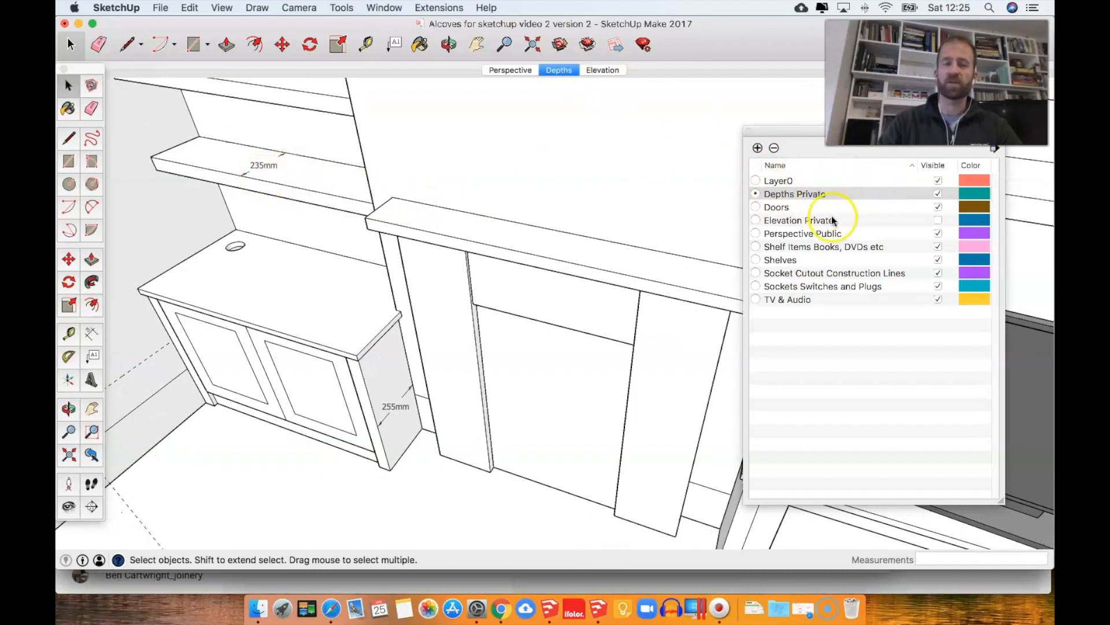
click(516, 70)
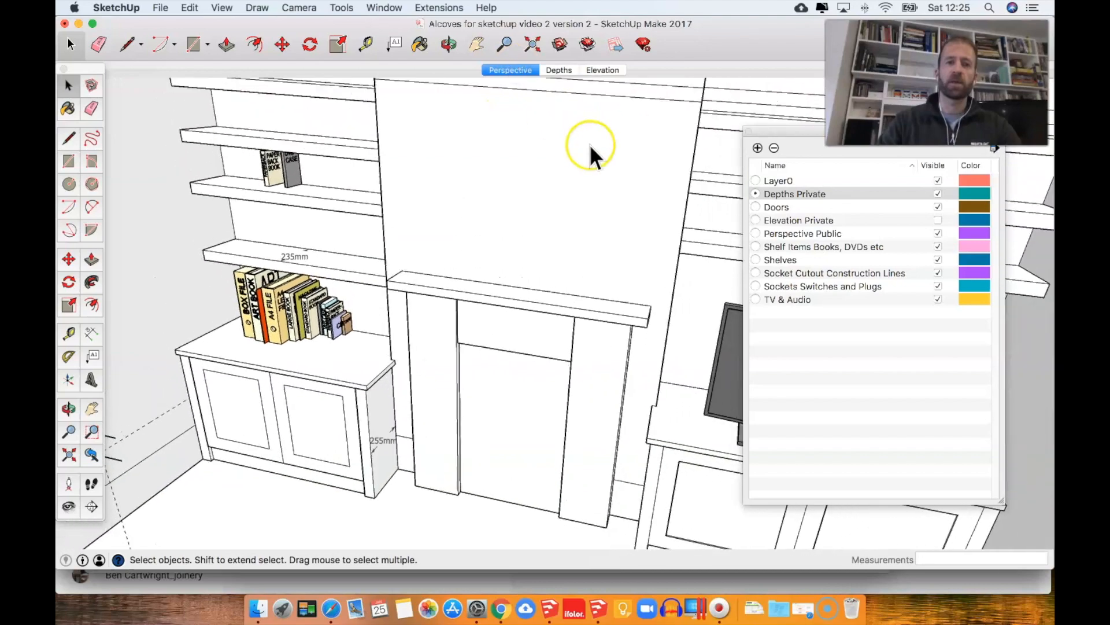
Step: In the Depths scene, dimension the depth of the left cabinet's top, from its front edge to its back edge
click(559, 70)
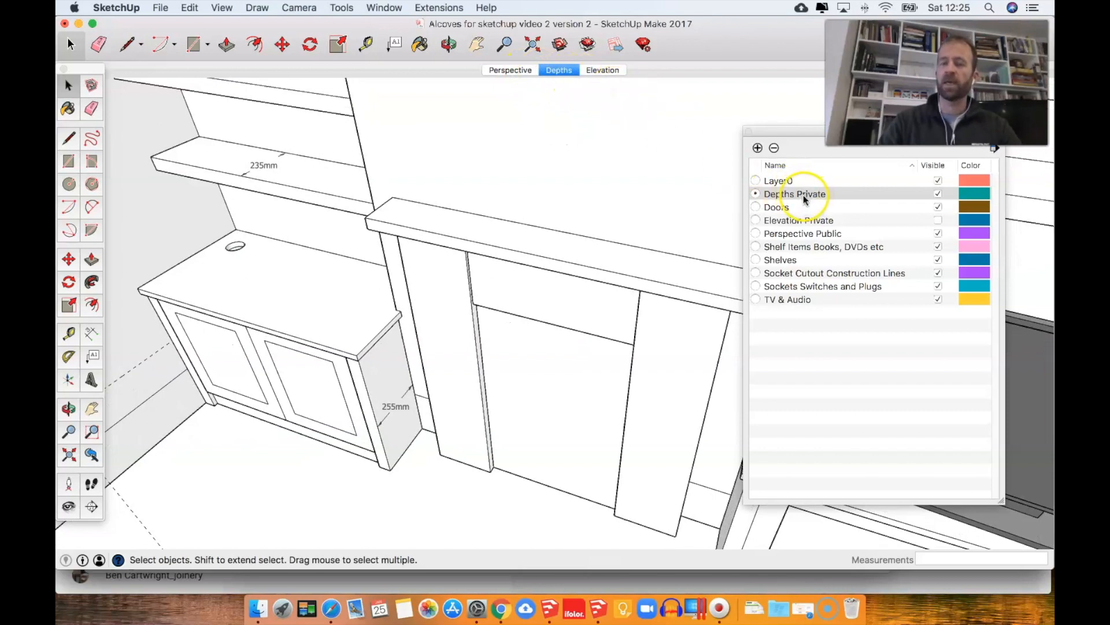
click(495, 71)
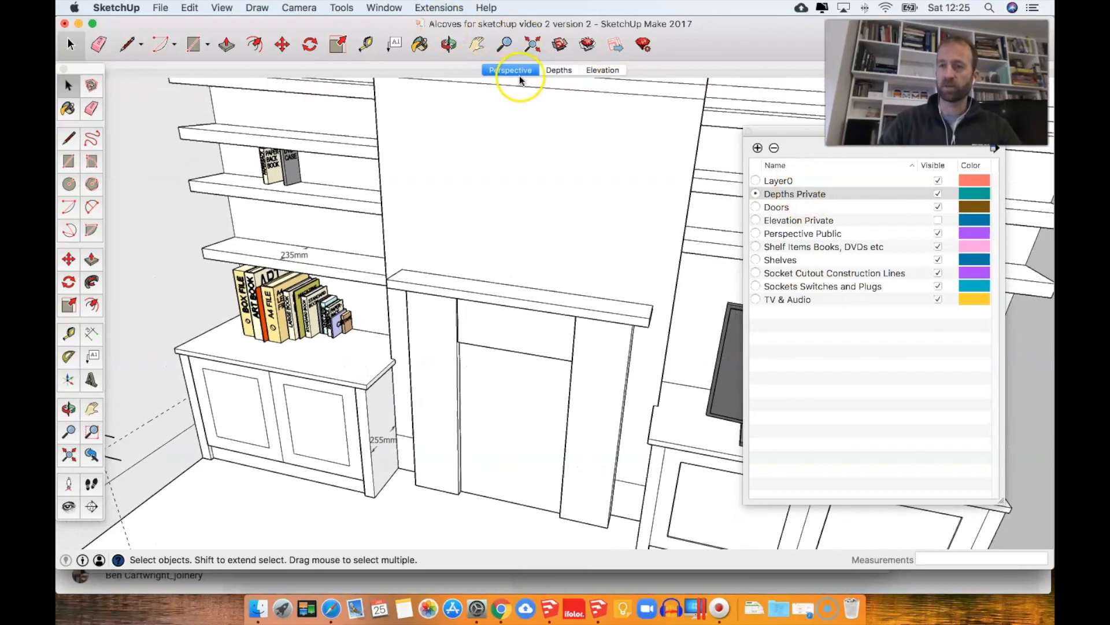
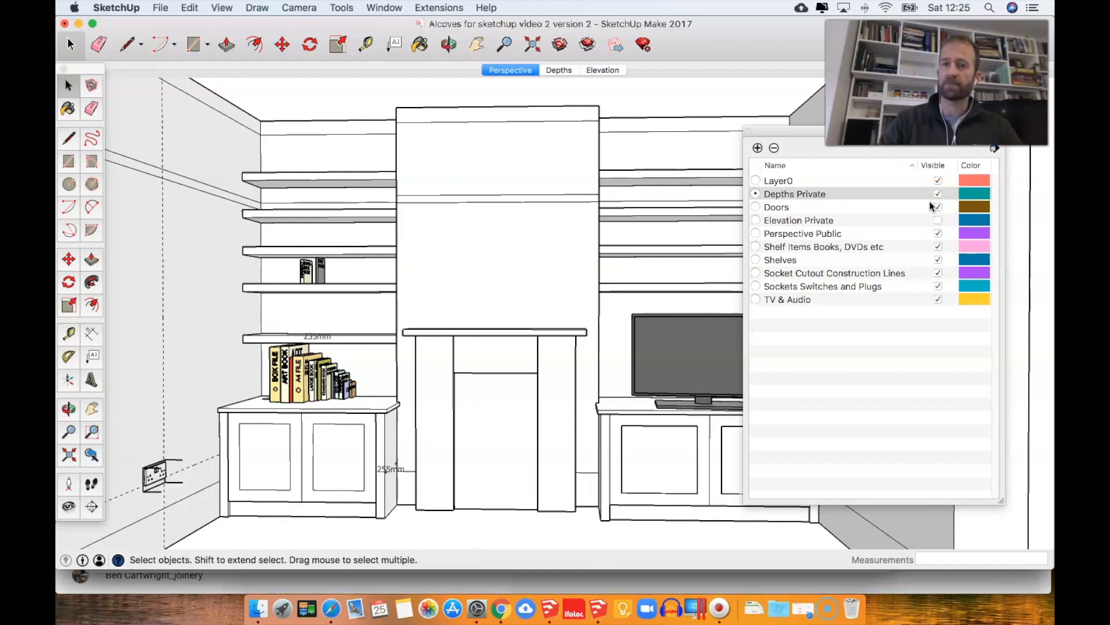
click(558, 70)
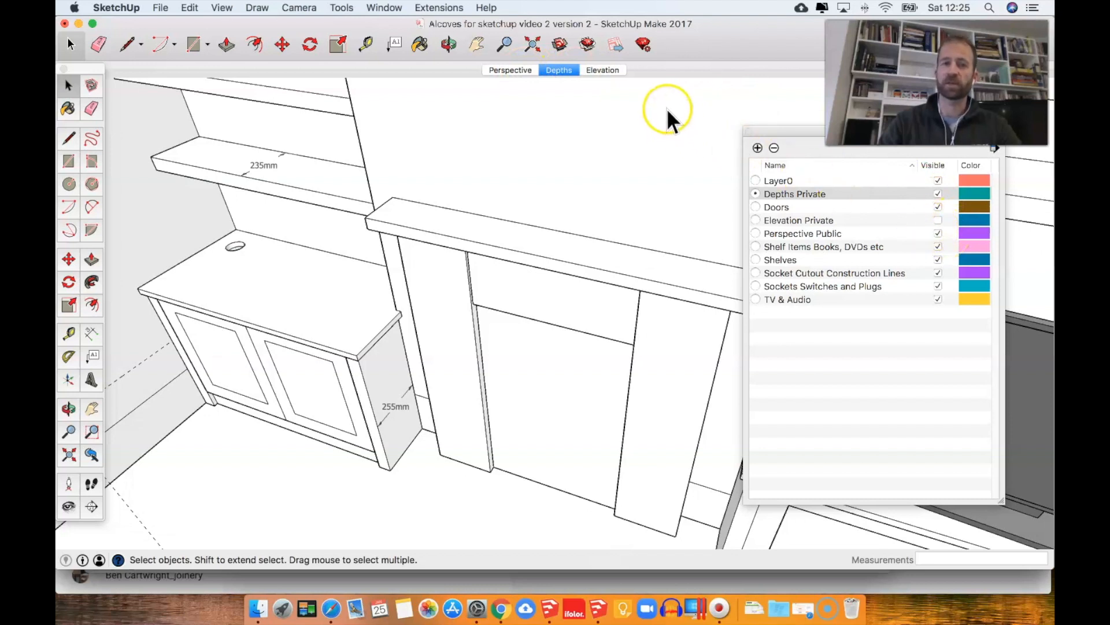
click(98, 336)
click(239, 319)
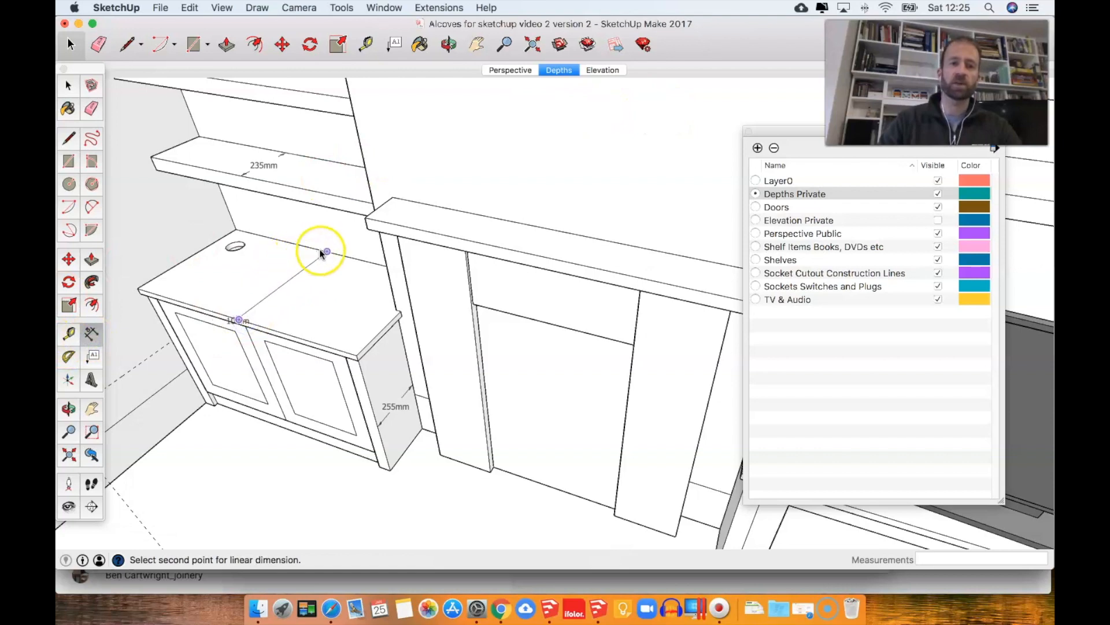
click(324, 252)
click(308, 251)
click(711, 199)
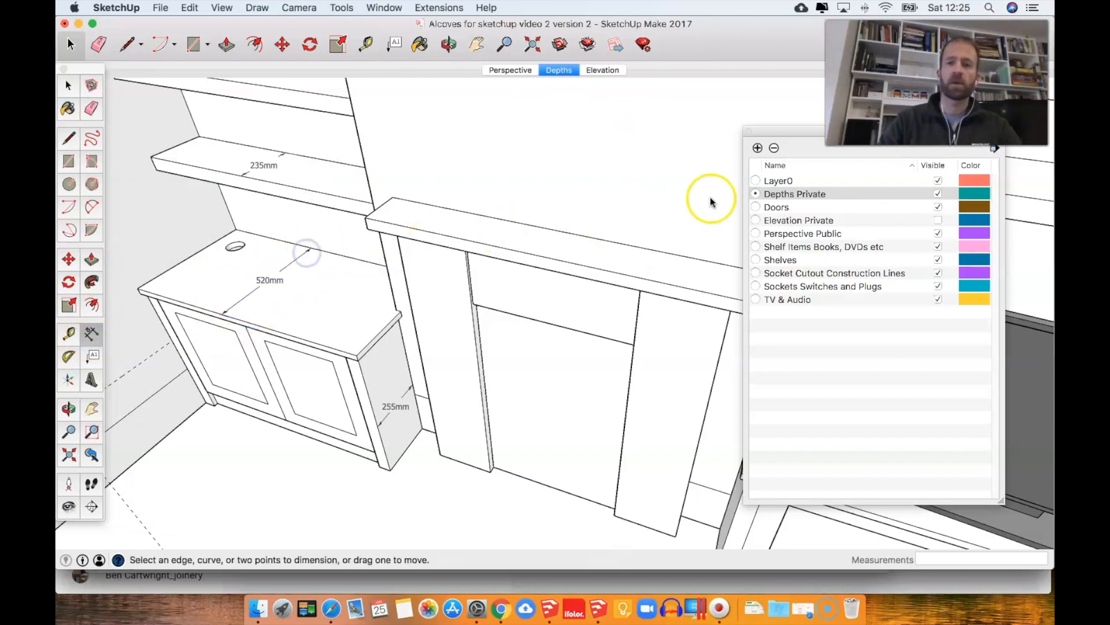
Step: In the Perspective scene, make Layer0 the active layer, hide the Depths Private layer and update the scene
click(509, 70)
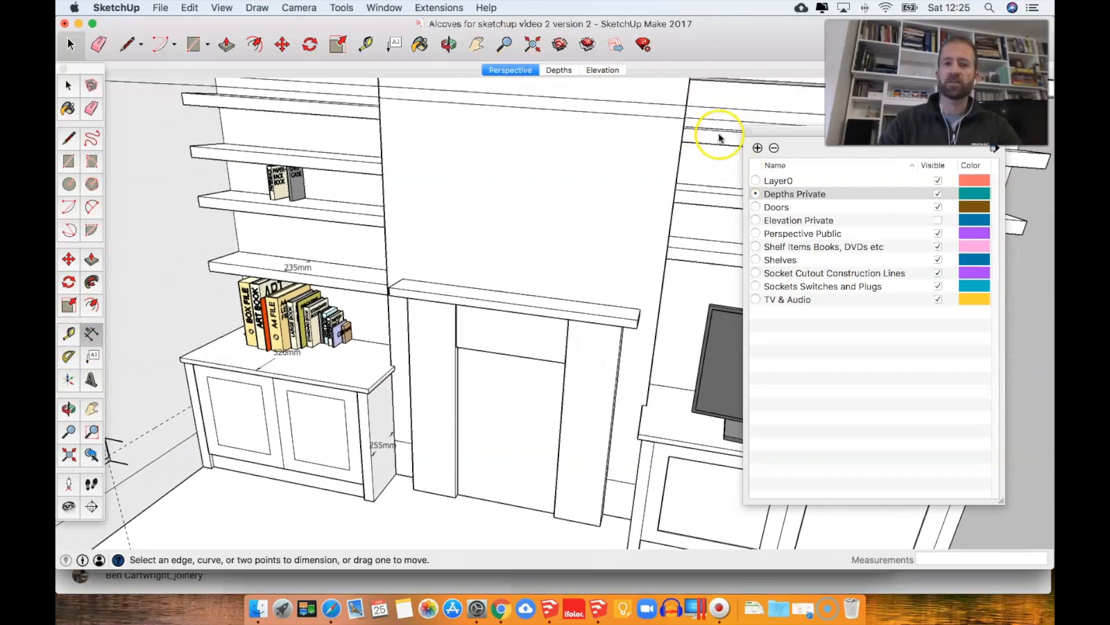
click(755, 181)
click(938, 194)
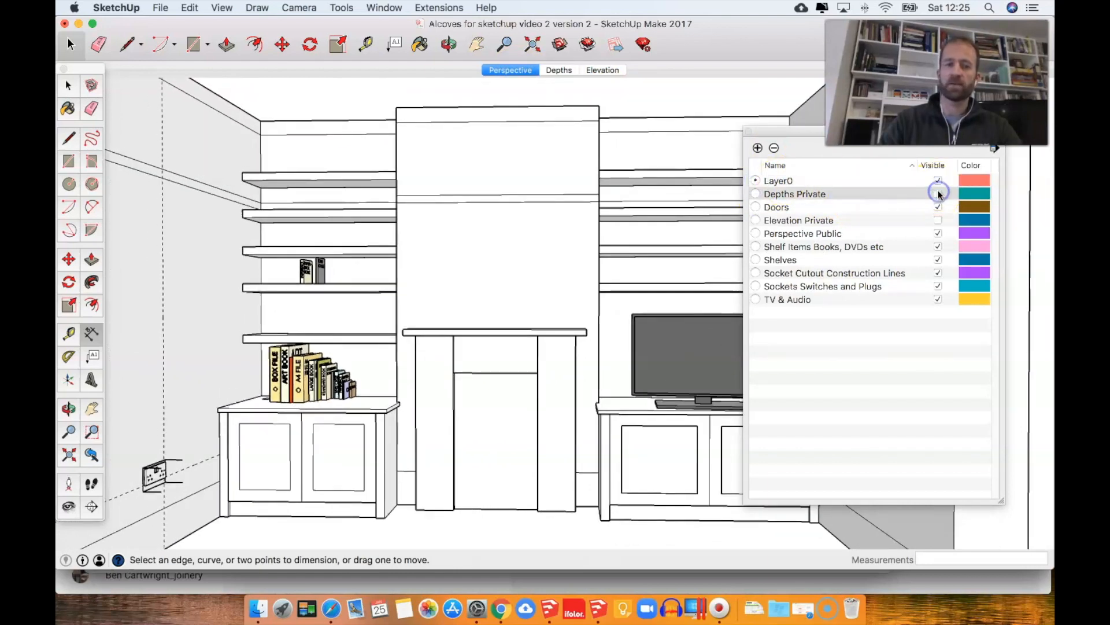
right_click(510, 71)
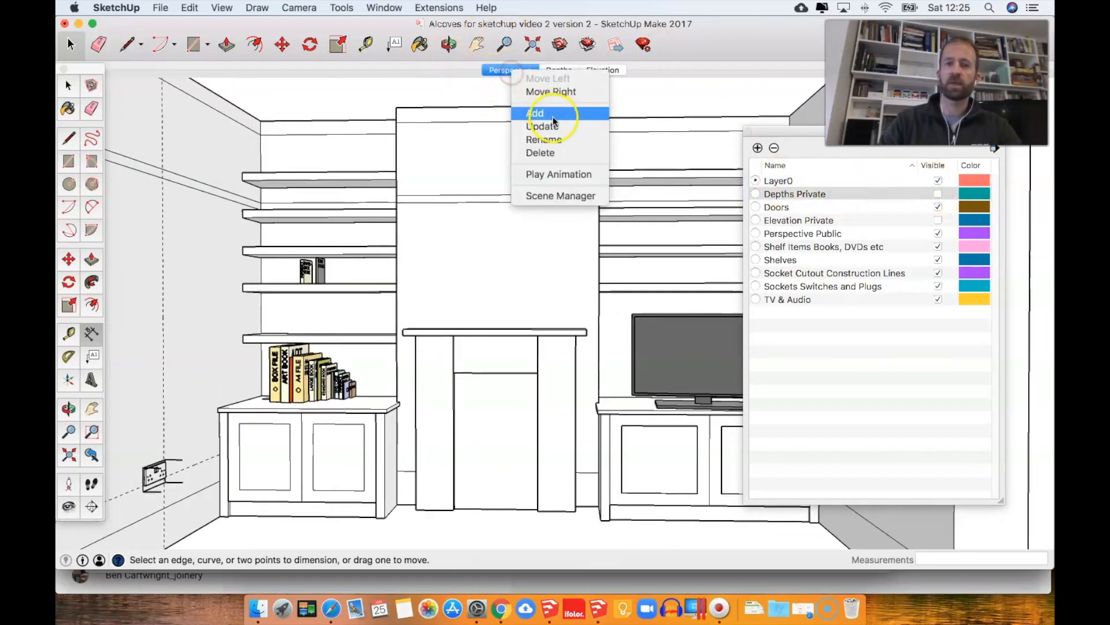
click(555, 126)
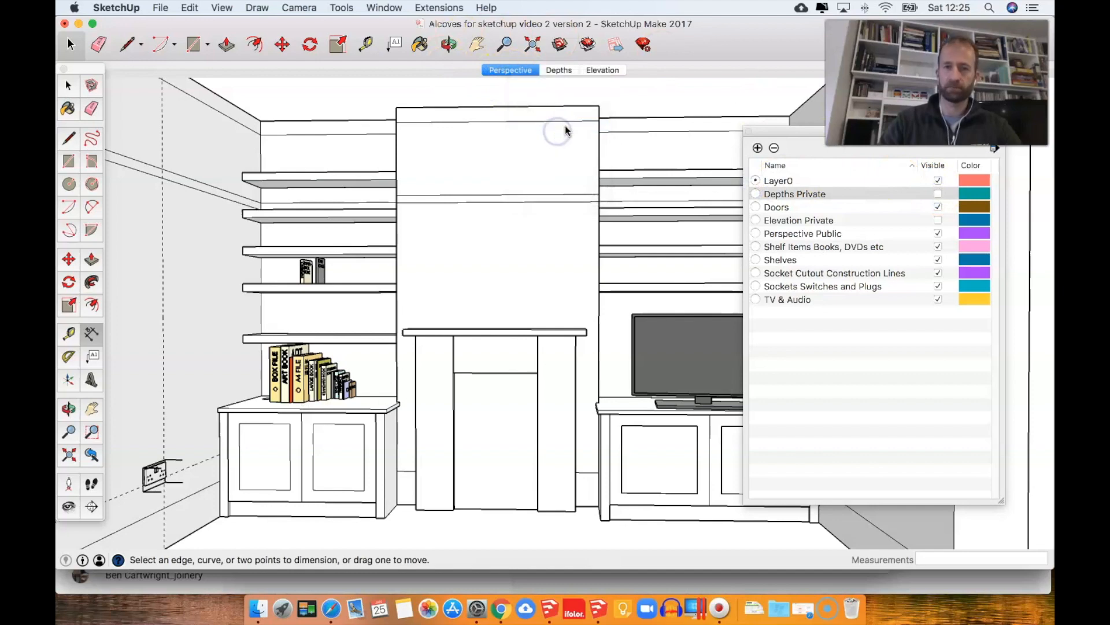
Step: In the Elevation scene, hide the Depths Private layer and update the scene
click(614, 74)
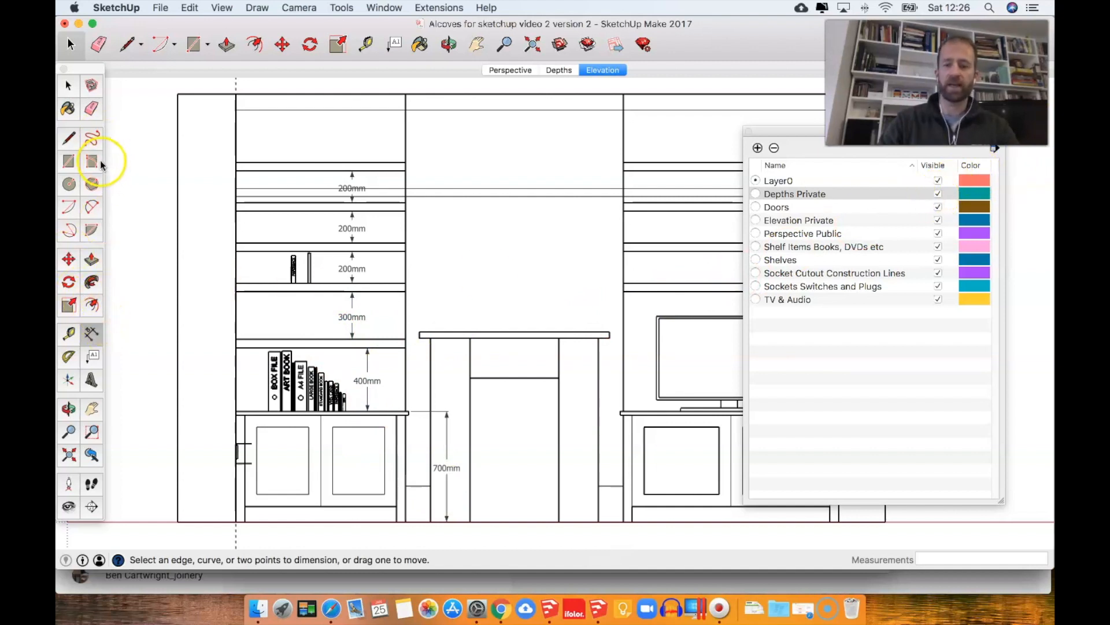
key(o)
drag(465, 244, 444, 266)
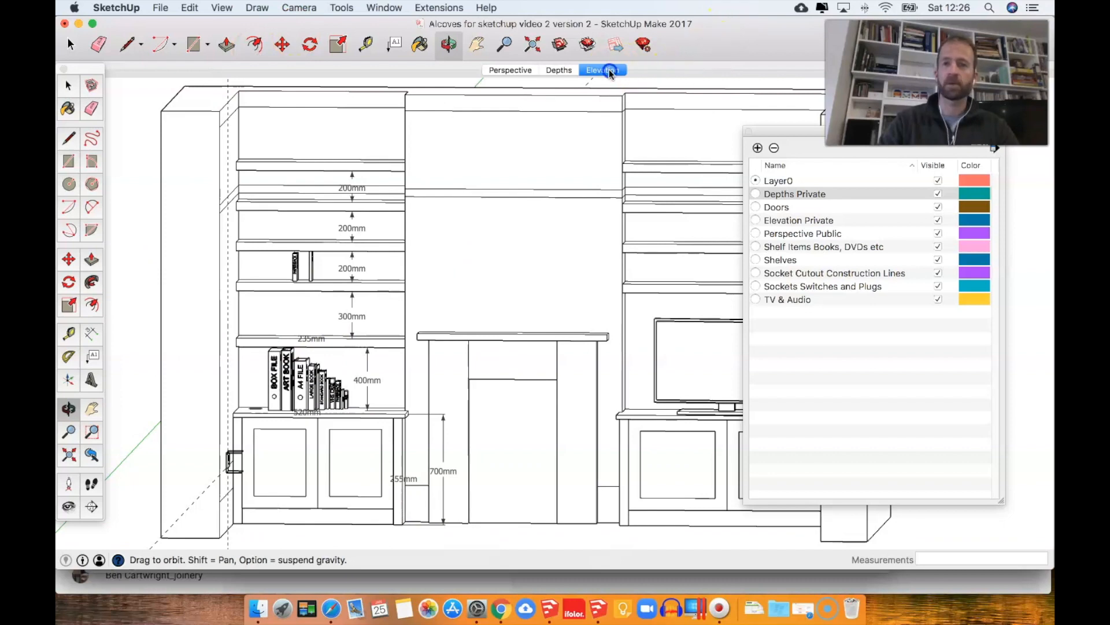
click(938, 195)
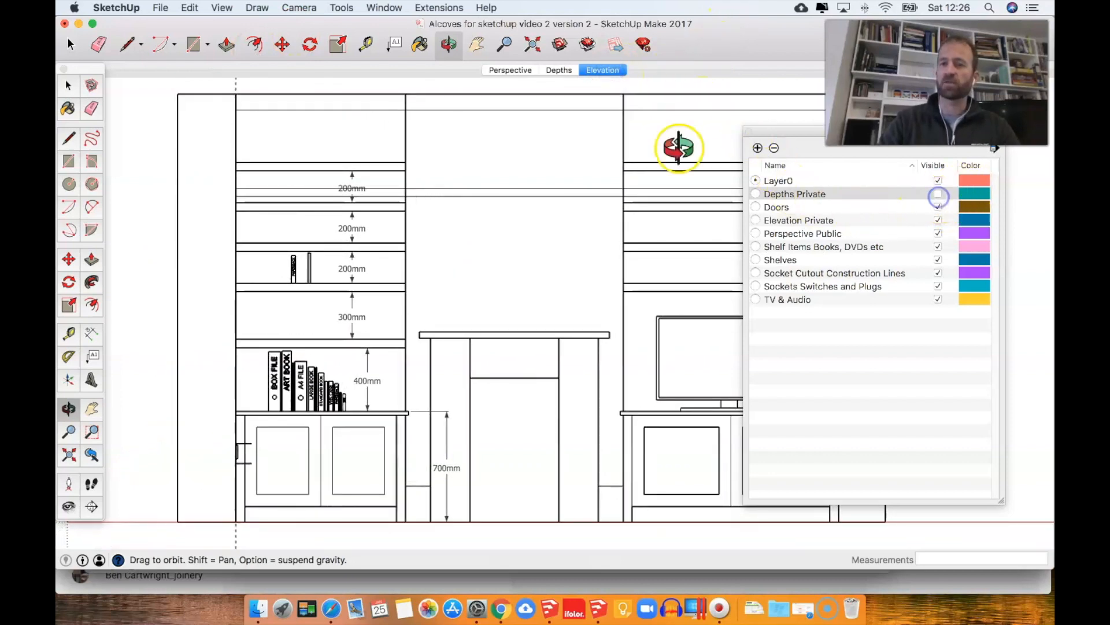
right_click(607, 72)
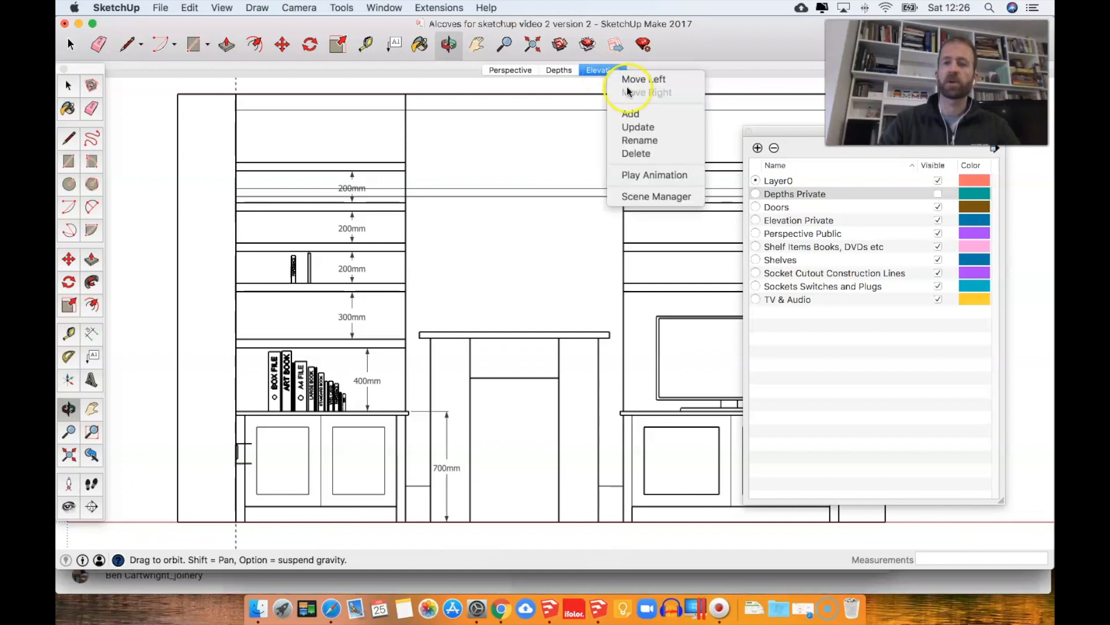
click(644, 129)
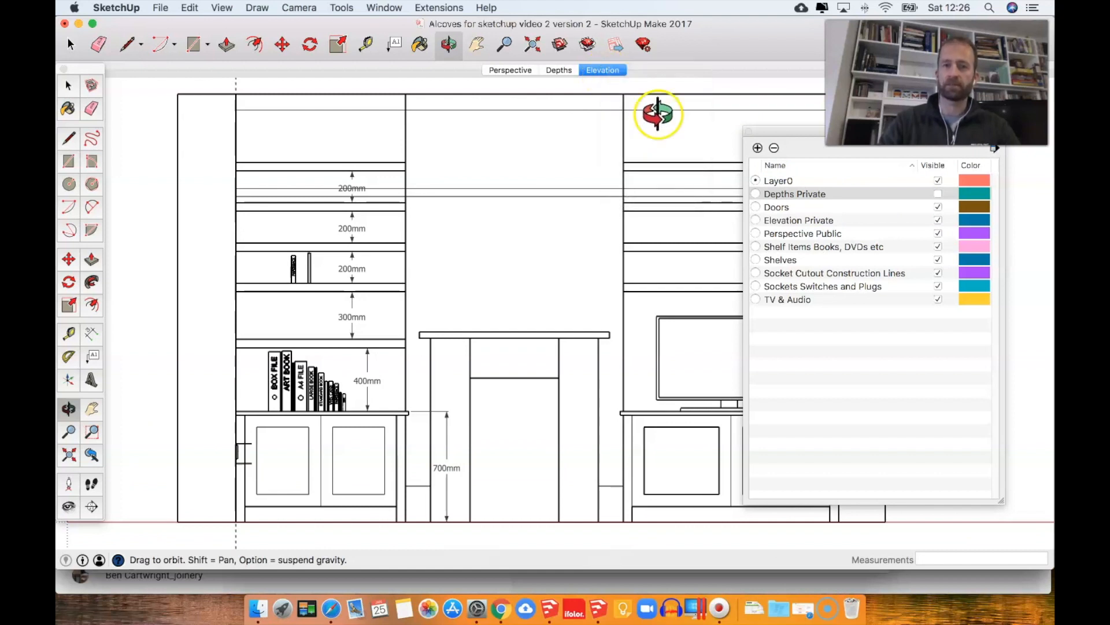
Step: Go through the Perspective, Depths and Elevation scenes to check which dimensions each one shows
click(512, 71)
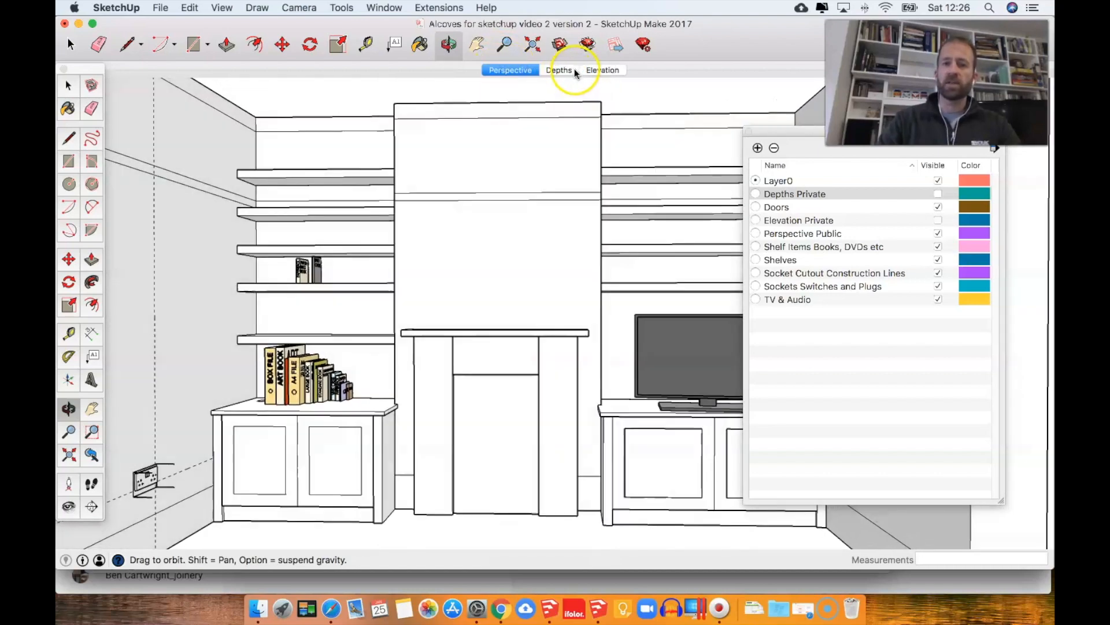
click(576, 71)
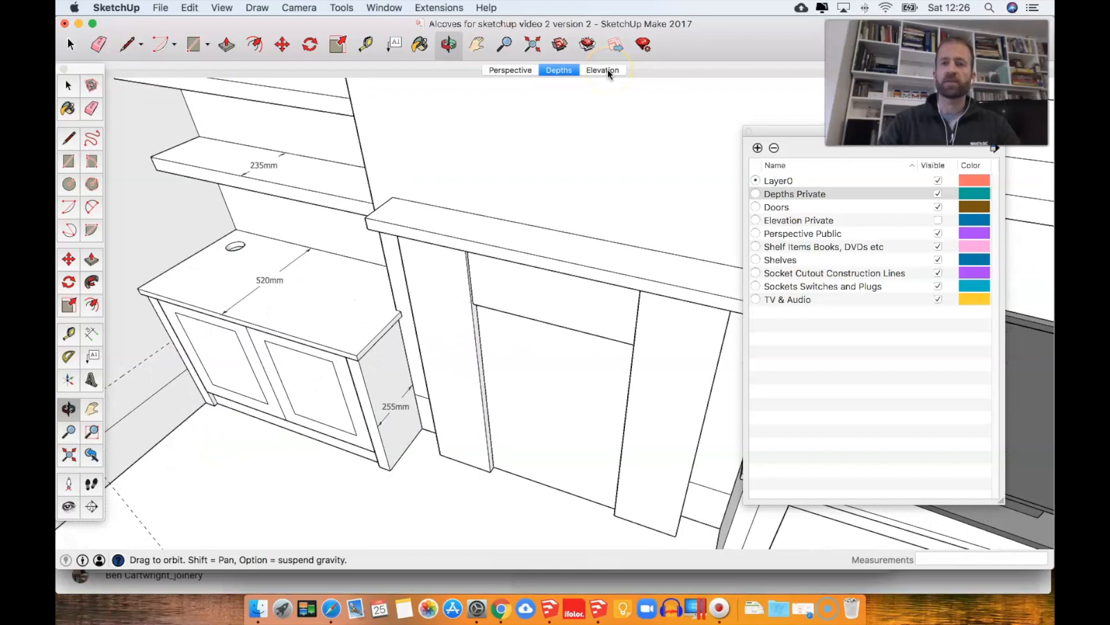
click(603, 70)
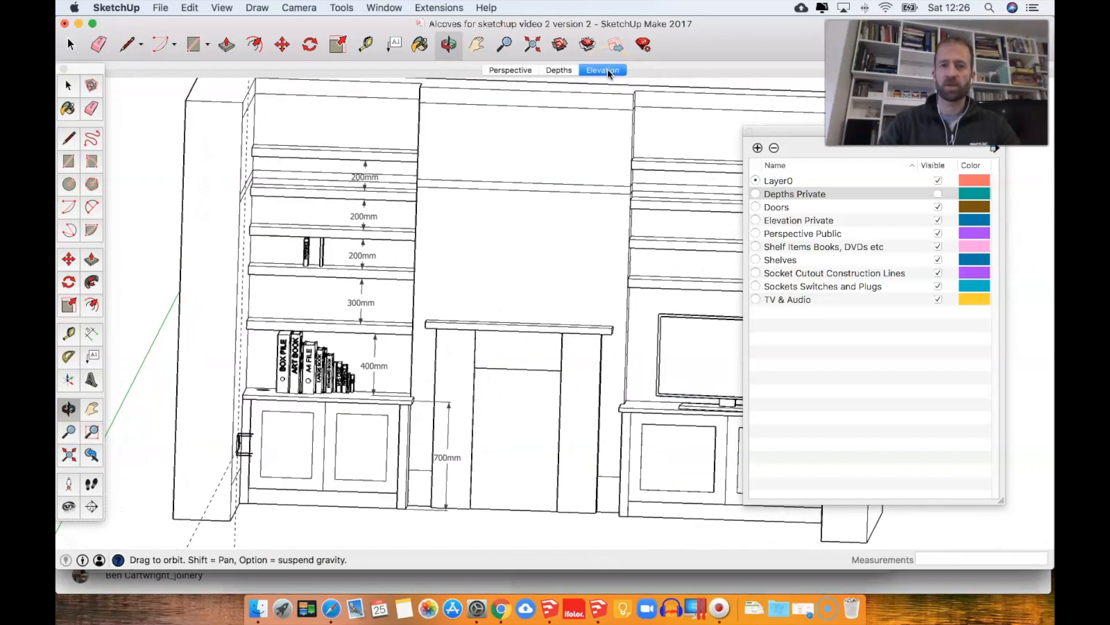
click(575, 71)
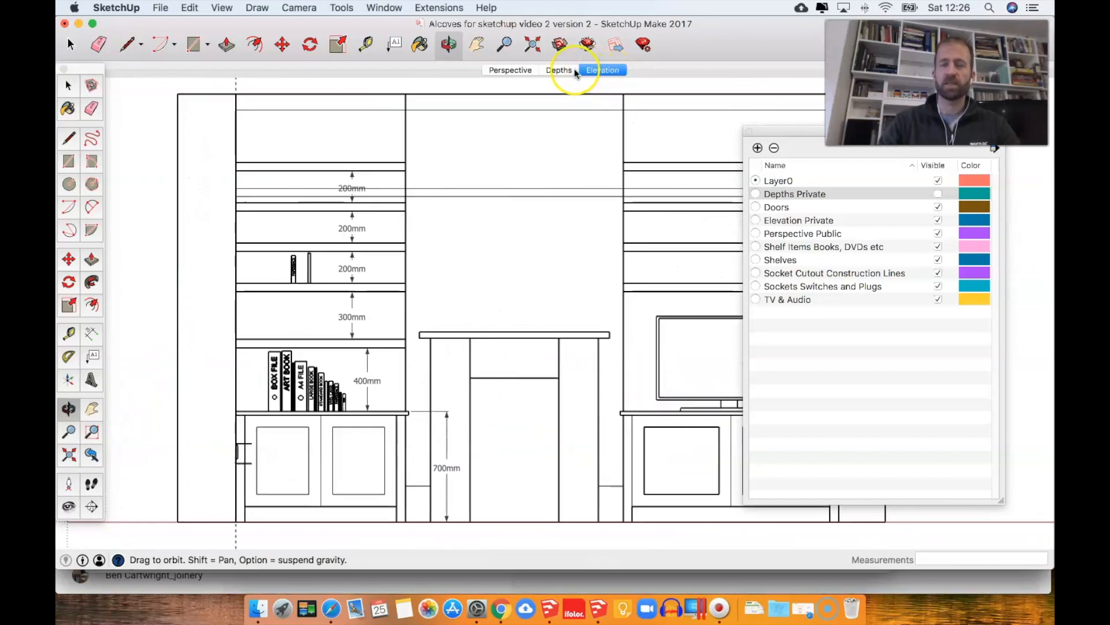
Step: On the Elevation Private layer, add the leader note "5.5cm thickness" to the left alcove's third shelf from the top
click(99, 356)
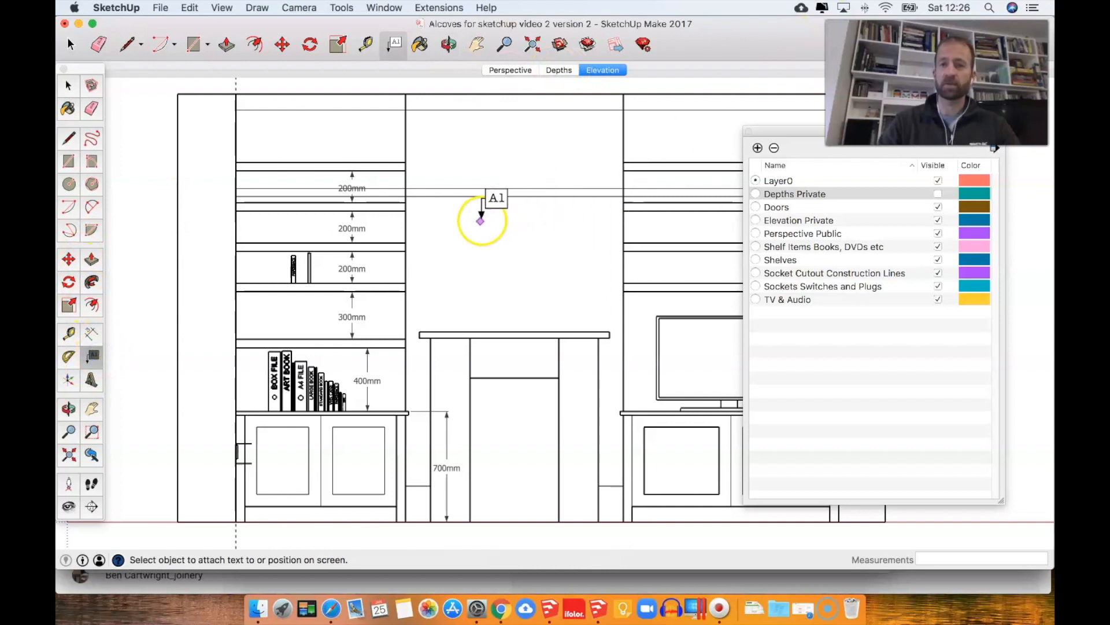
click(757, 222)
click(382, 242)
click(440, 214)
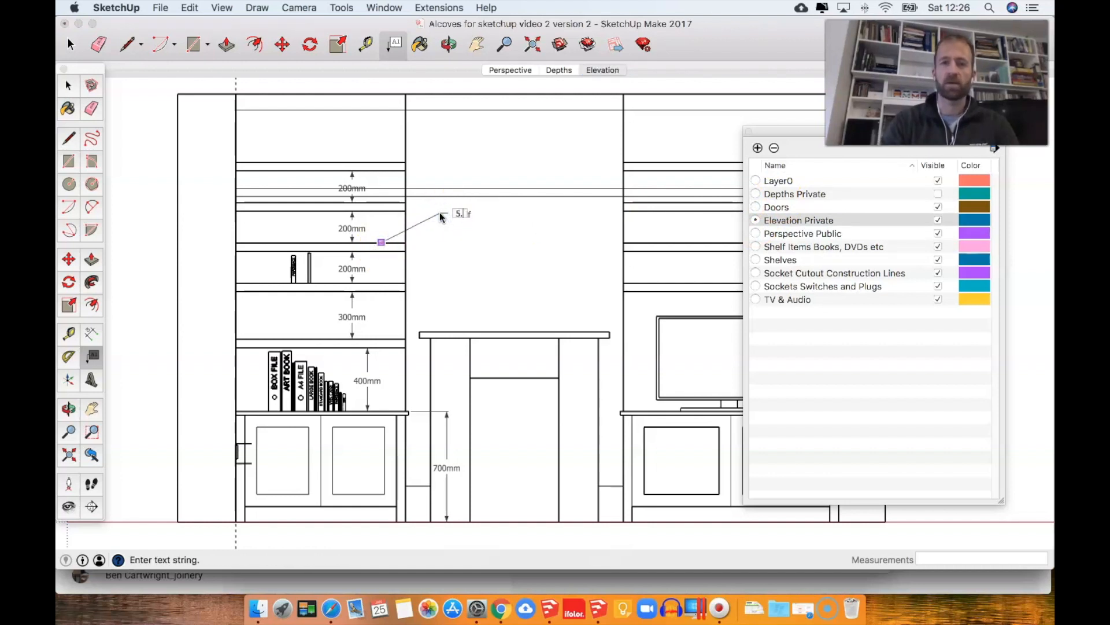
text(5.5cm thickness)
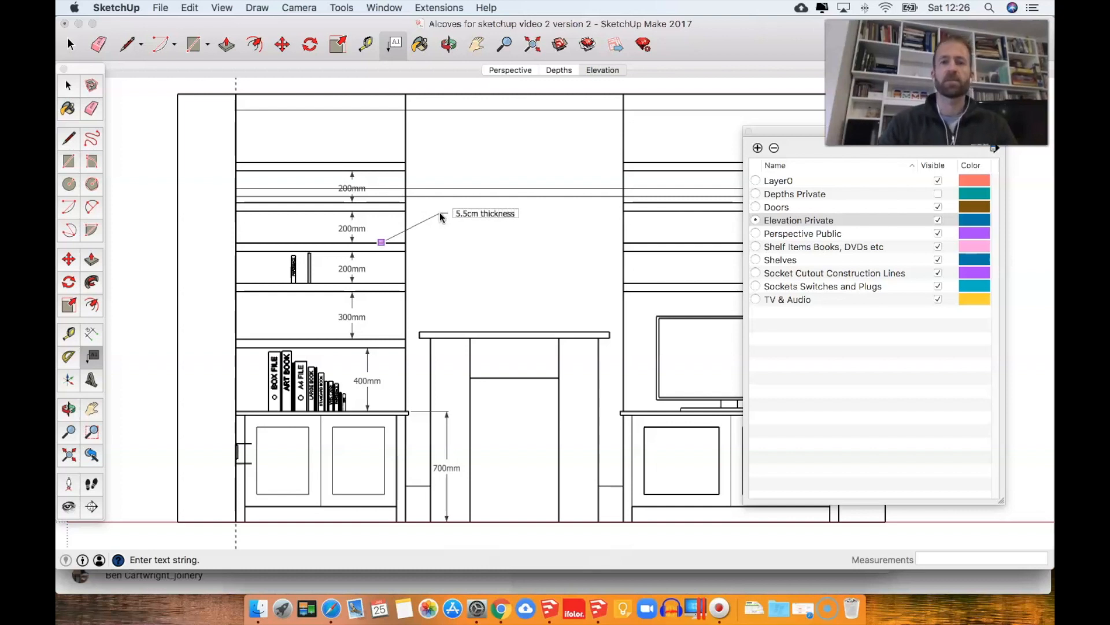
click(540, 137)
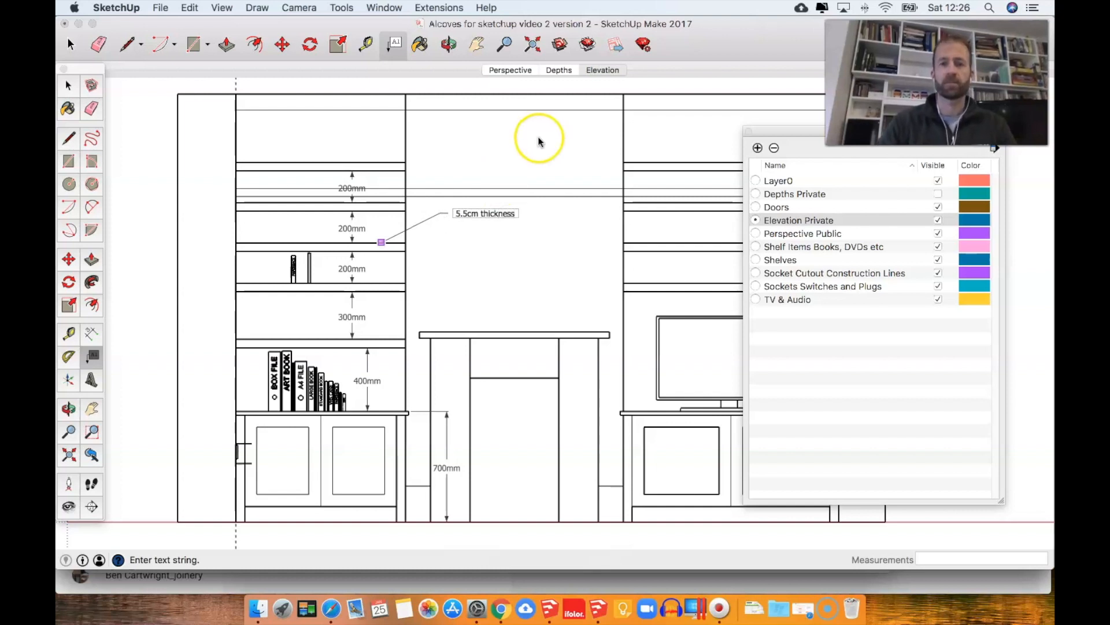
click(599, 71)
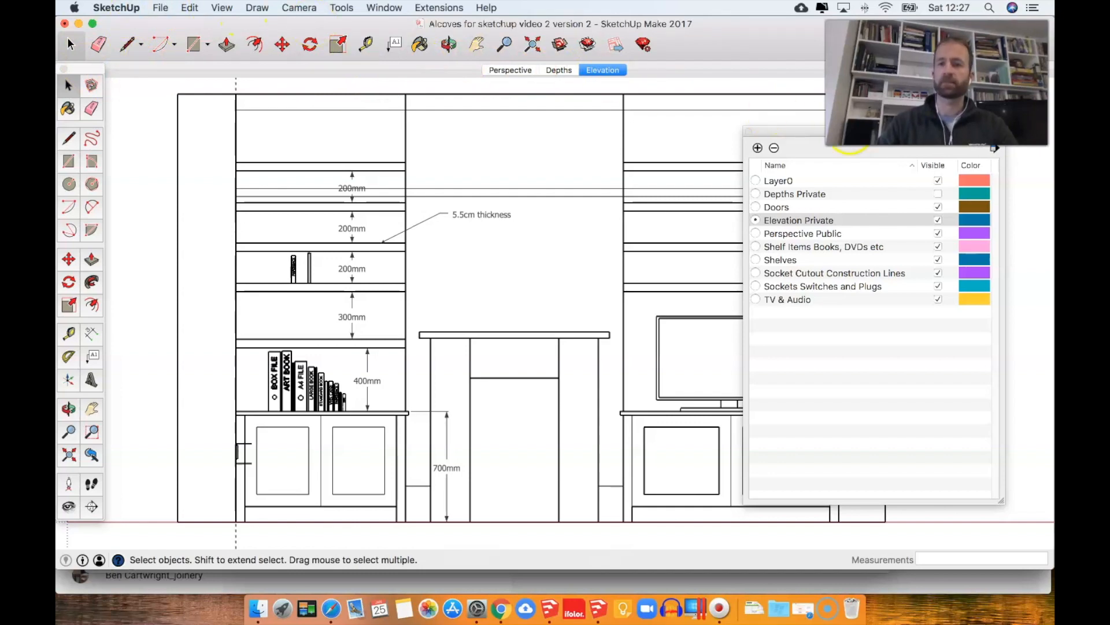
Step: Select the whole alcove model with its visible dimensions and guide lines in the Elevation scene and delete it
drag(786, 131, 836, 128)
scroll(350, 195, down, 2)
scroll(349, 197, down, 3)
middle_drag(510, 182, 479, 242)
drag(201, 151, 223, 103)
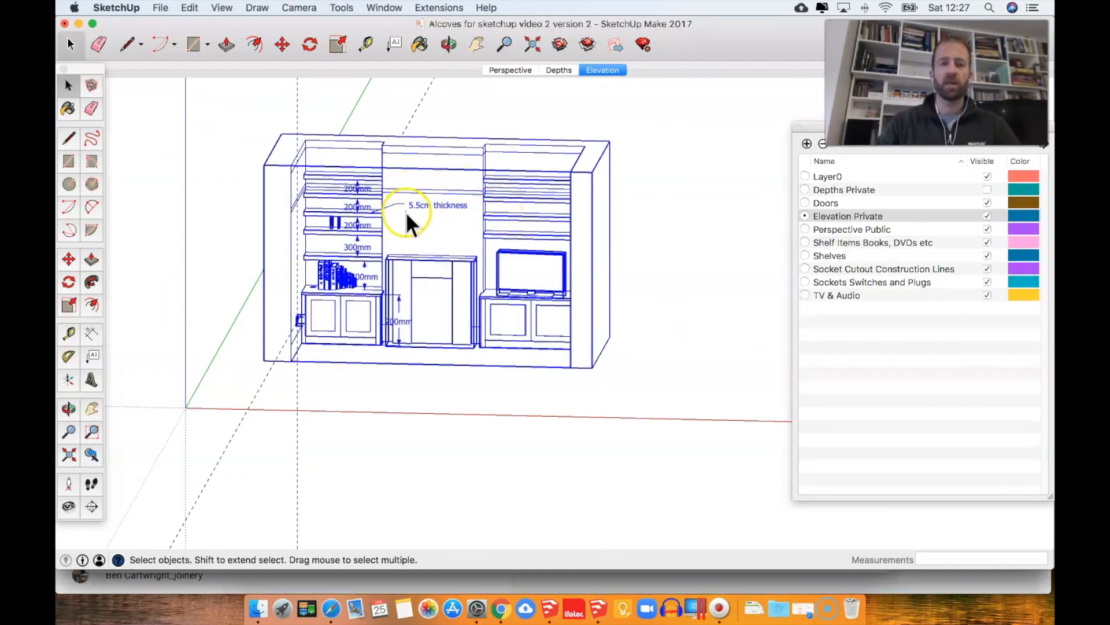
middle_drag(414, 246, 419, 213)
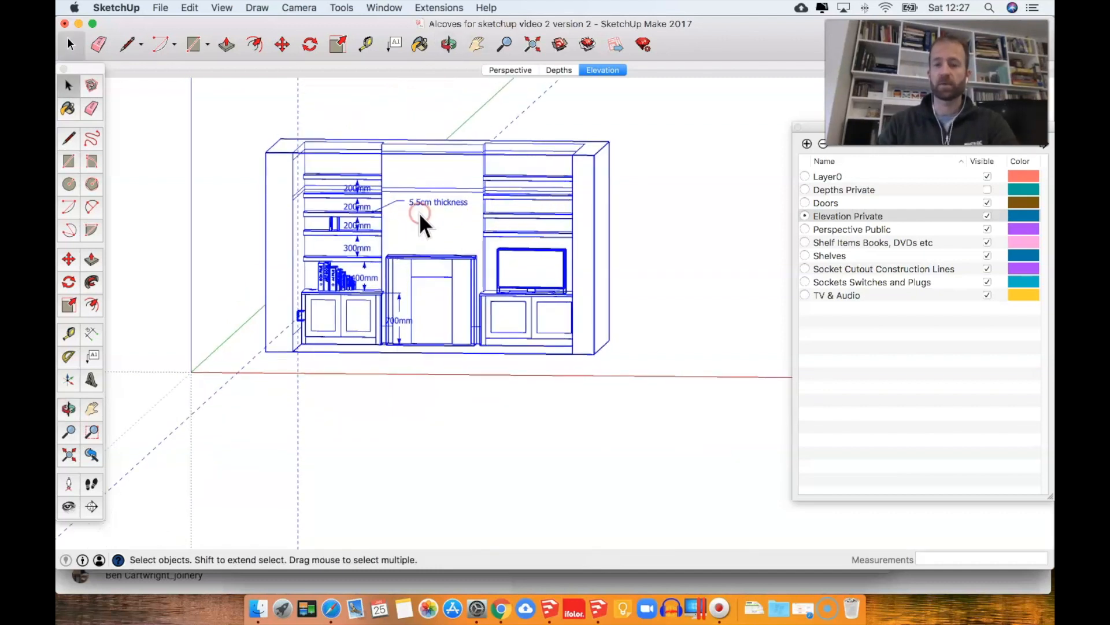
key(Delete)
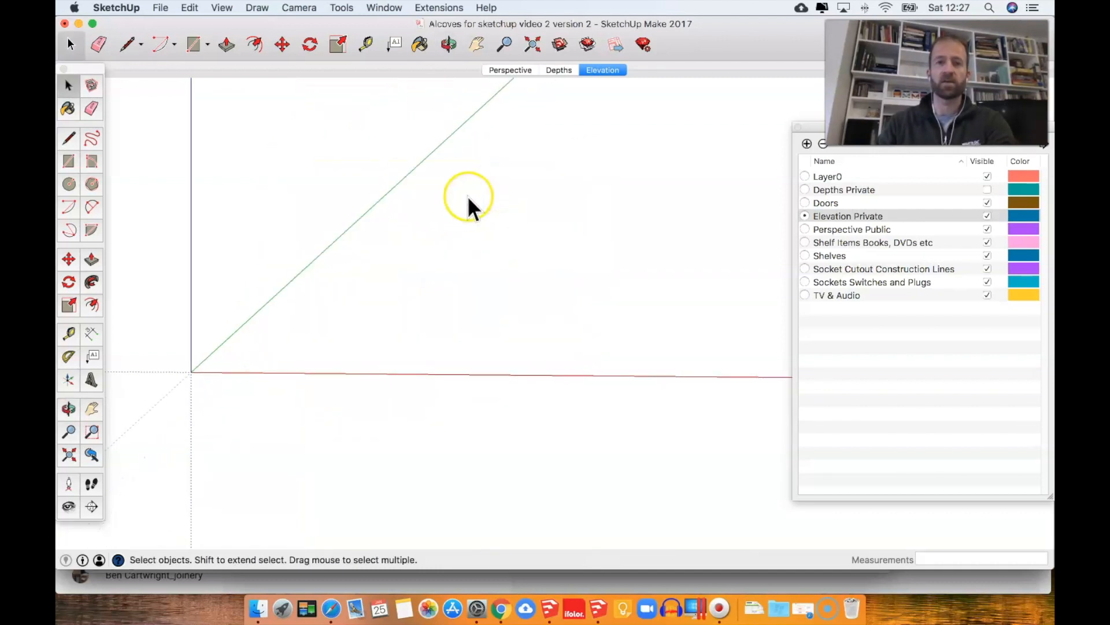
Step: In the Perspective scene, draw a large rectangle on the ground plane starting at the origin
click(513, 72)
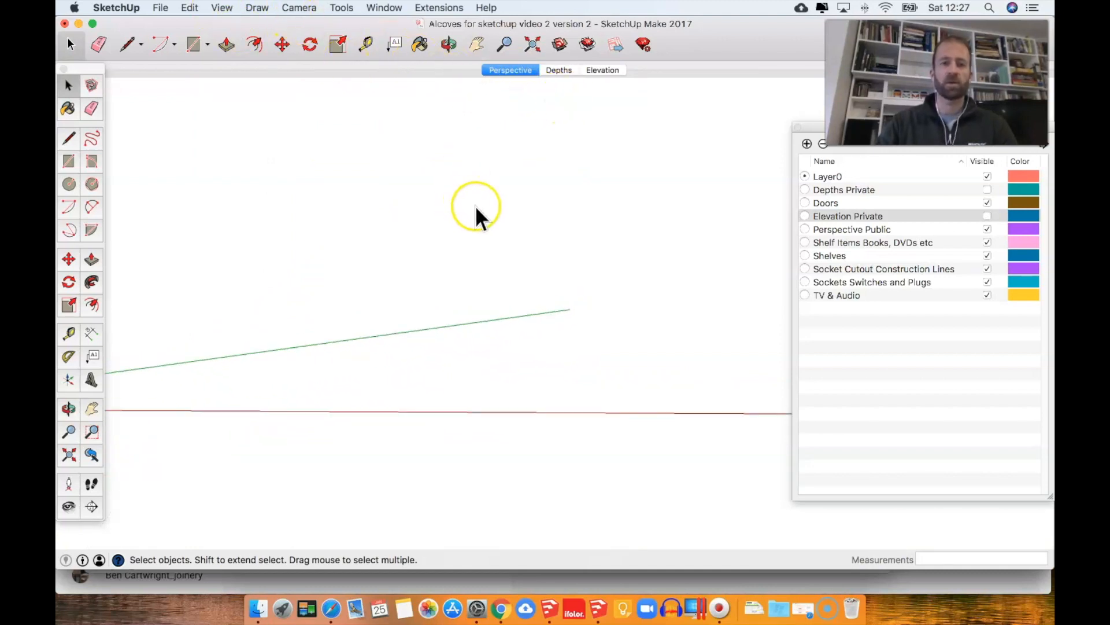
shift+middle_drag(233, 272, 339, 491)
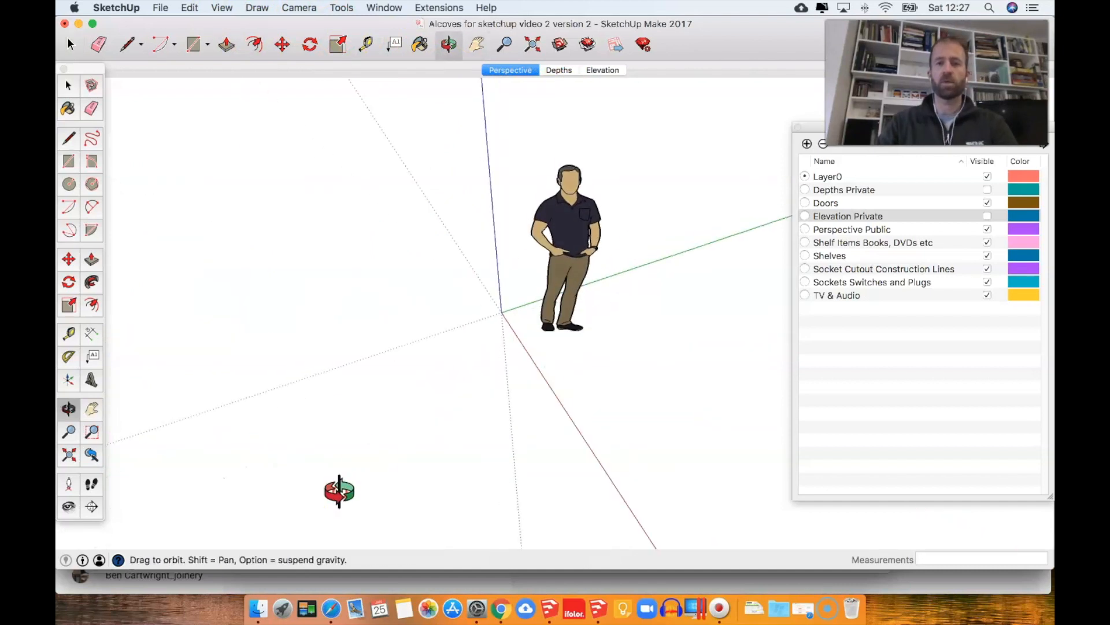
scroll(572, 363, down, 3)
shift+middle_drag(669, 216, 305, 179)
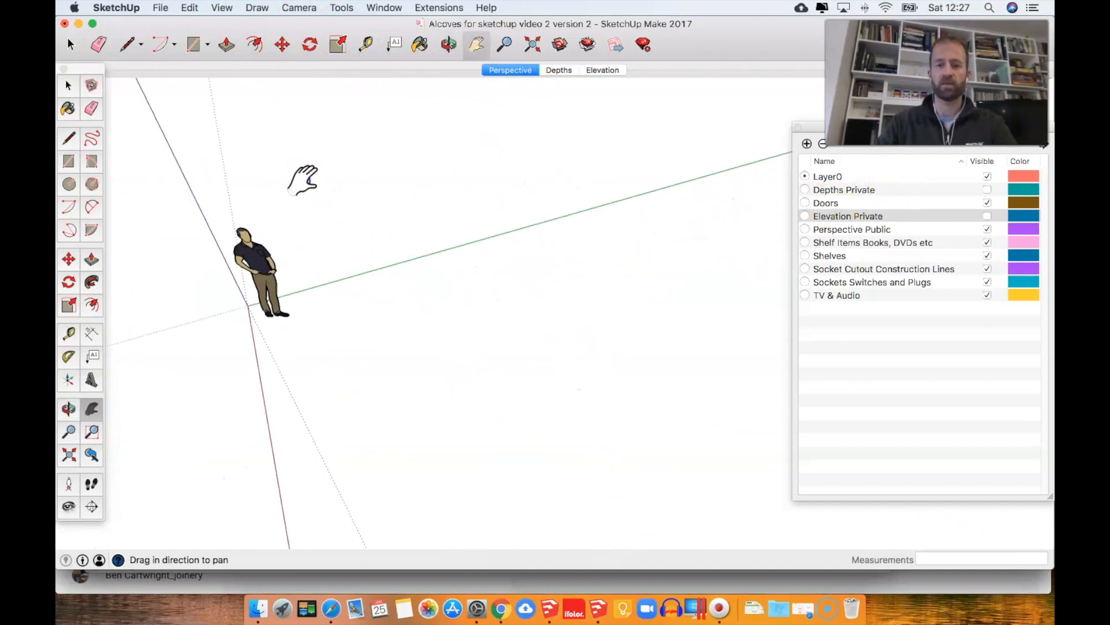
key(r)
click(243, 304)
scroll(255, 307, down, 4)
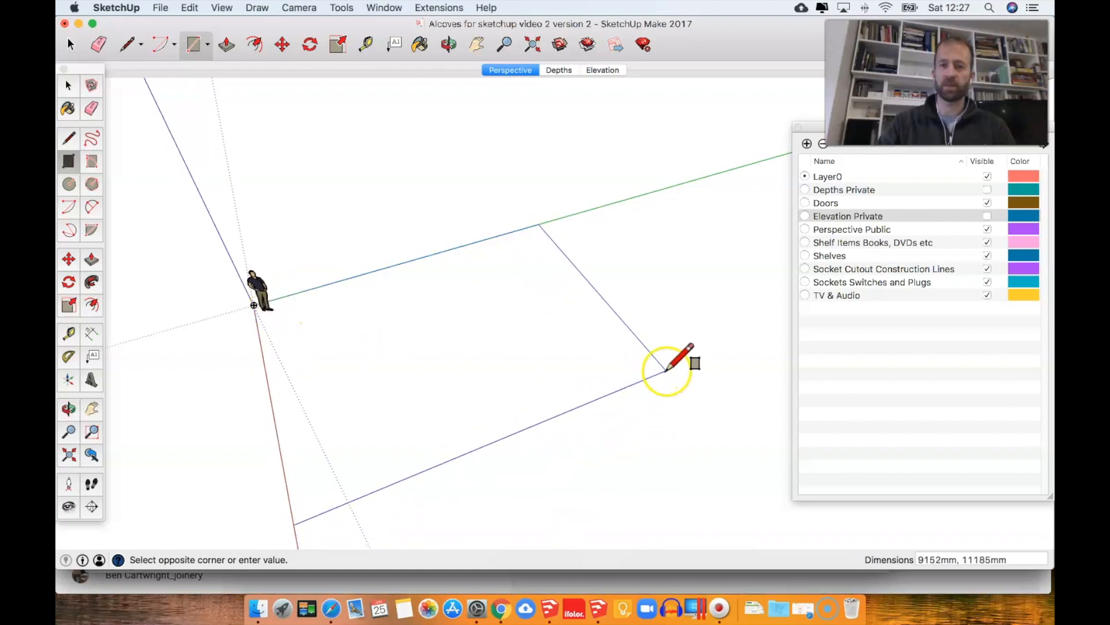
click(670, 408)
Step: Turn the ground rectangle's face and edges into a group
key(space)
double_click(524, 331)
right_click(522, 329)
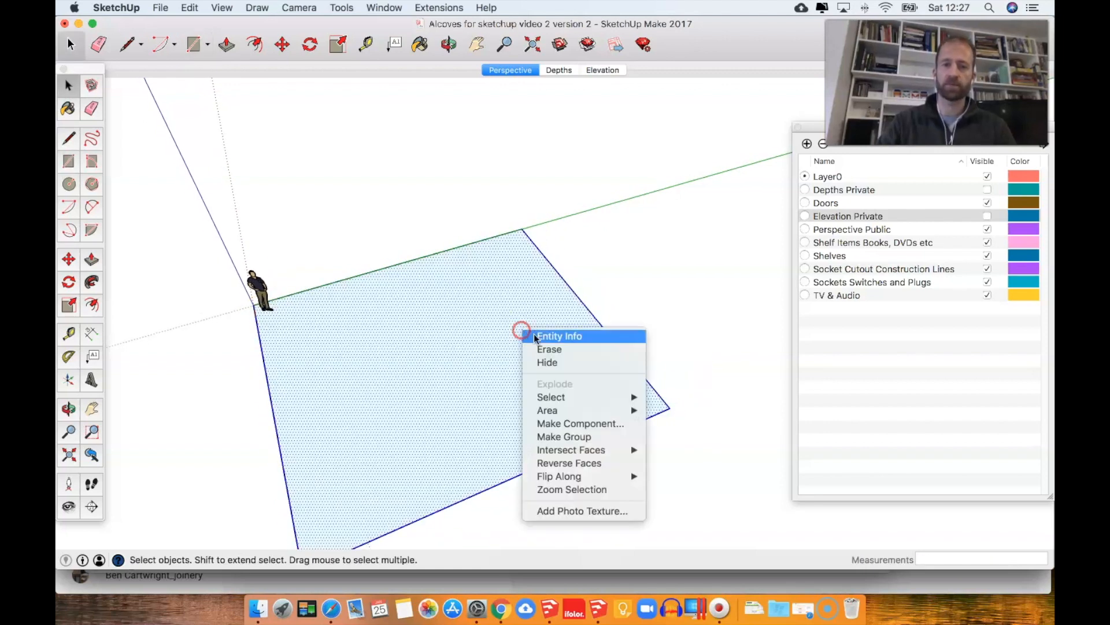
click(581, 442)
middle_drag(394, 387, 562, 258)
Step: Select the three leftover depth dimensions in the Depths scene and delete them
click(558, 70)
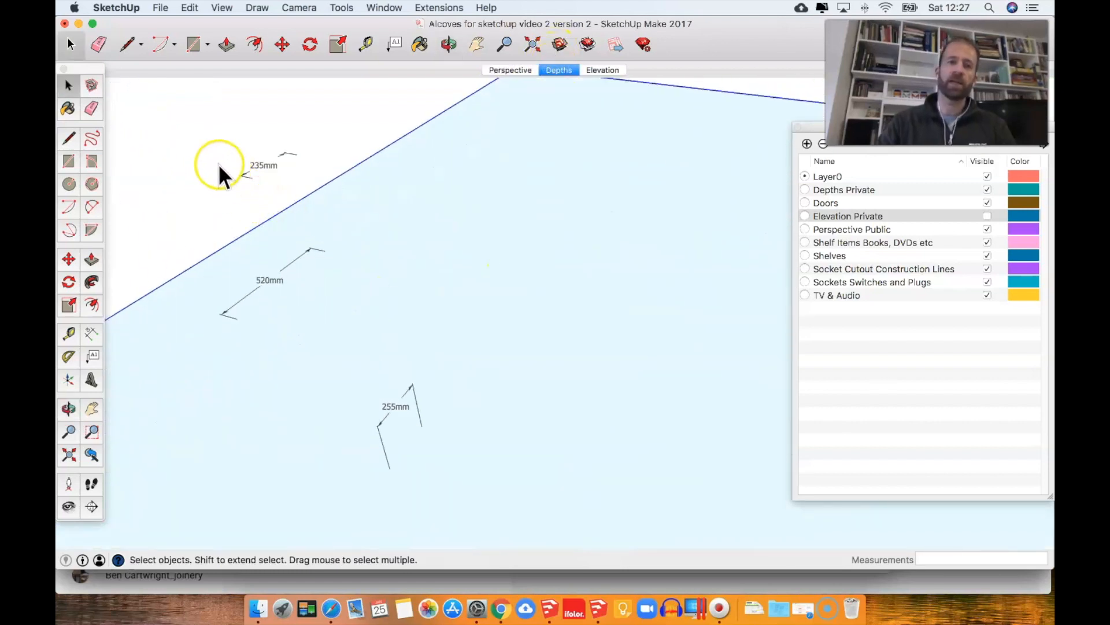
drag(168, 132, 572, 475)
key(Delete)
Step: From the Elevation scene, save the cleared drawing as the default template under the name Freebird template 2
click(610, 70)
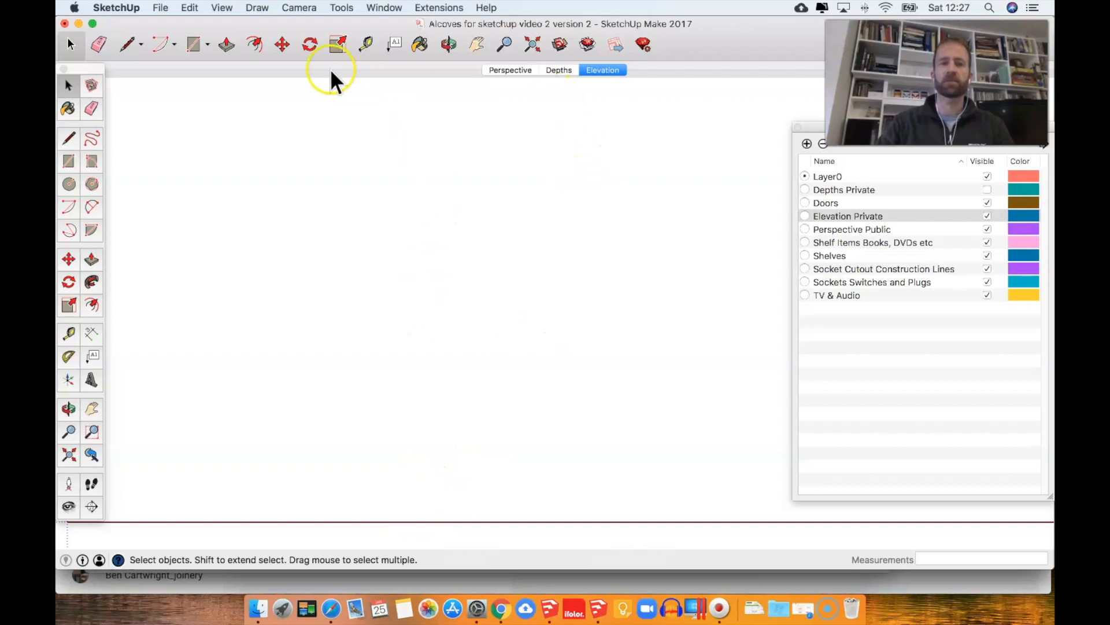
click(155, 8)
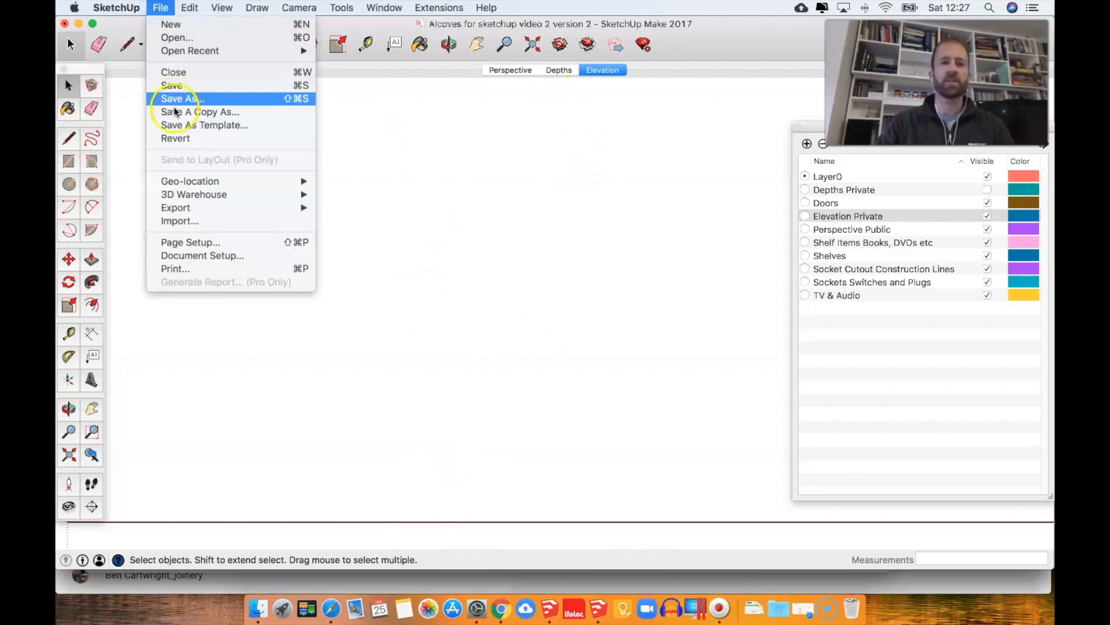
click(173, 126)
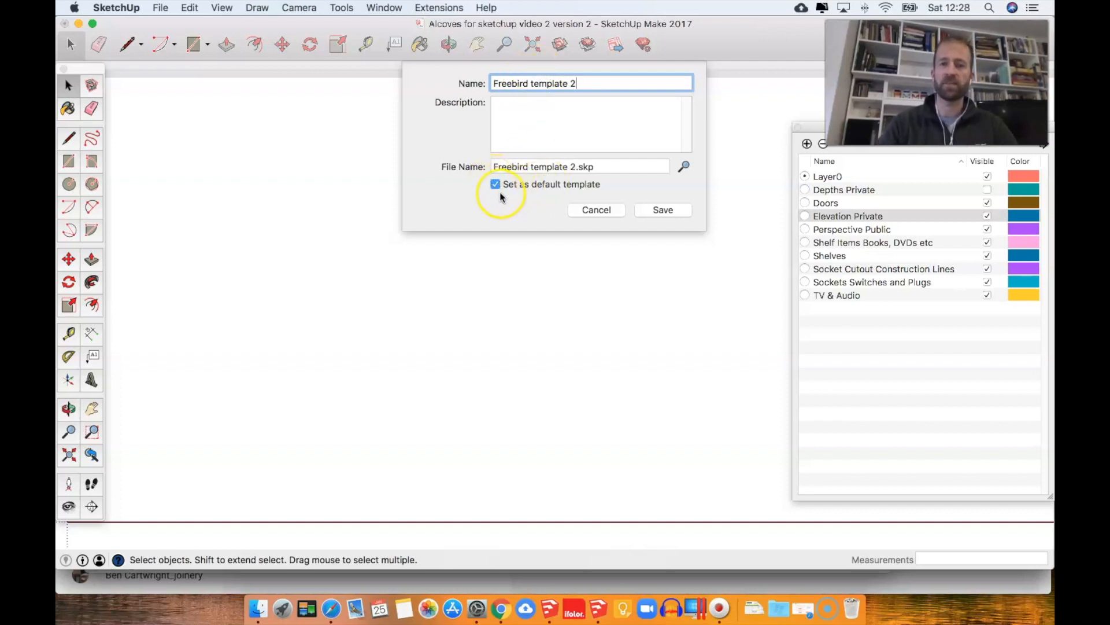
click(677, 214)
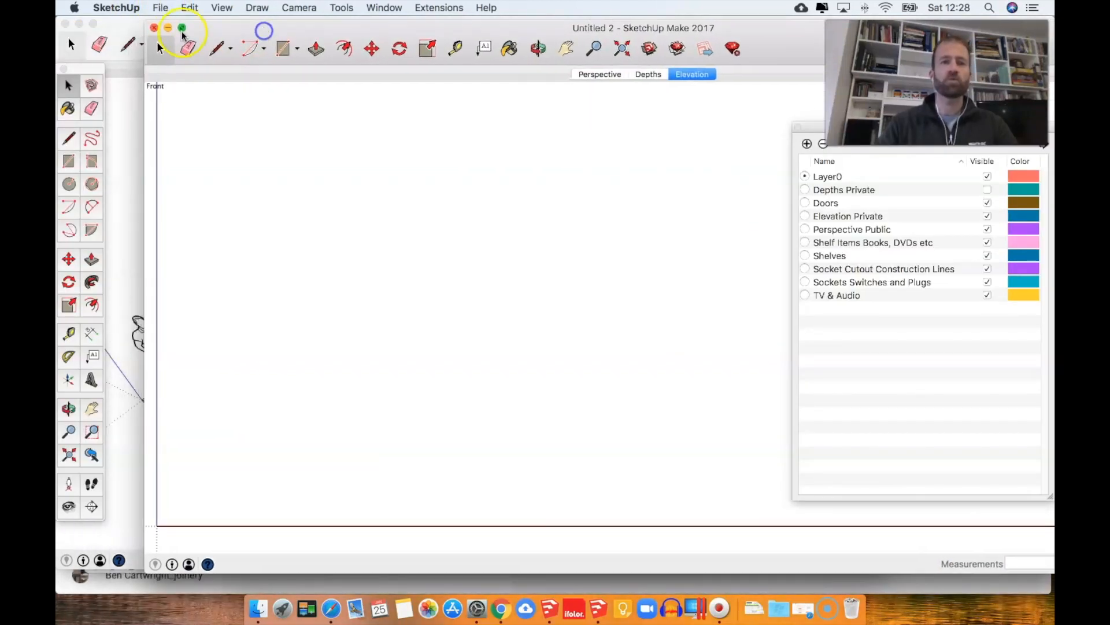
Step: Close the automatically opened drawing, start a new one from the default template and show its Depths scene
click(151, 28)
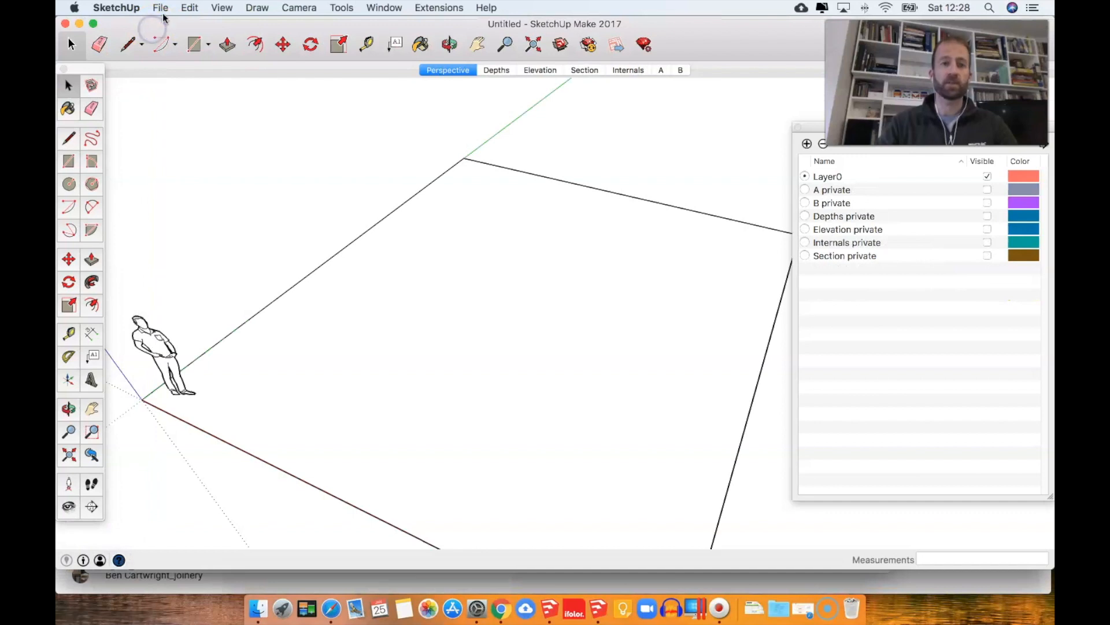
click(160, 7)
mouse_move(190, 7)
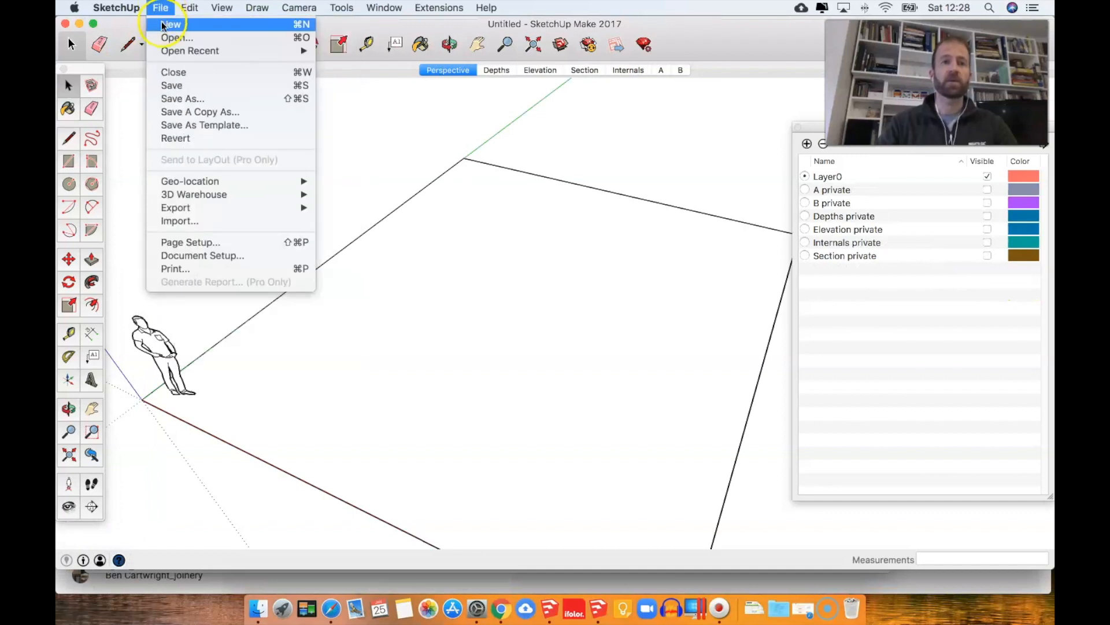
click(174, 23)
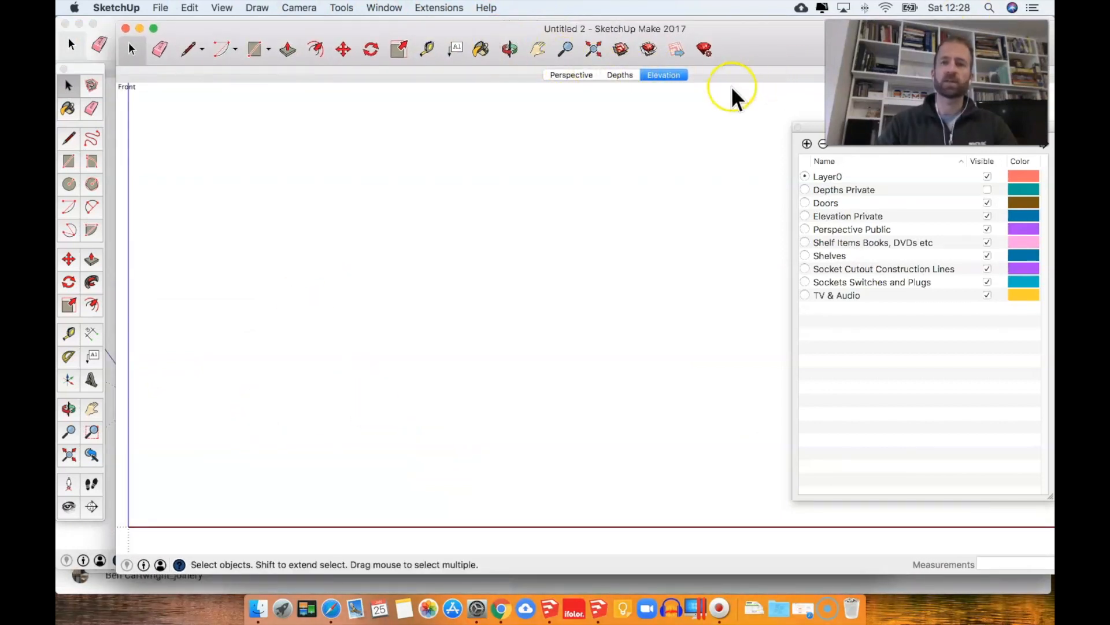
click(631, 77)
Step: In the Perspective scene, draw a long, narrow rectangle on the ground plane and Push/Pull it up into a wall-like box
click(569, 76)
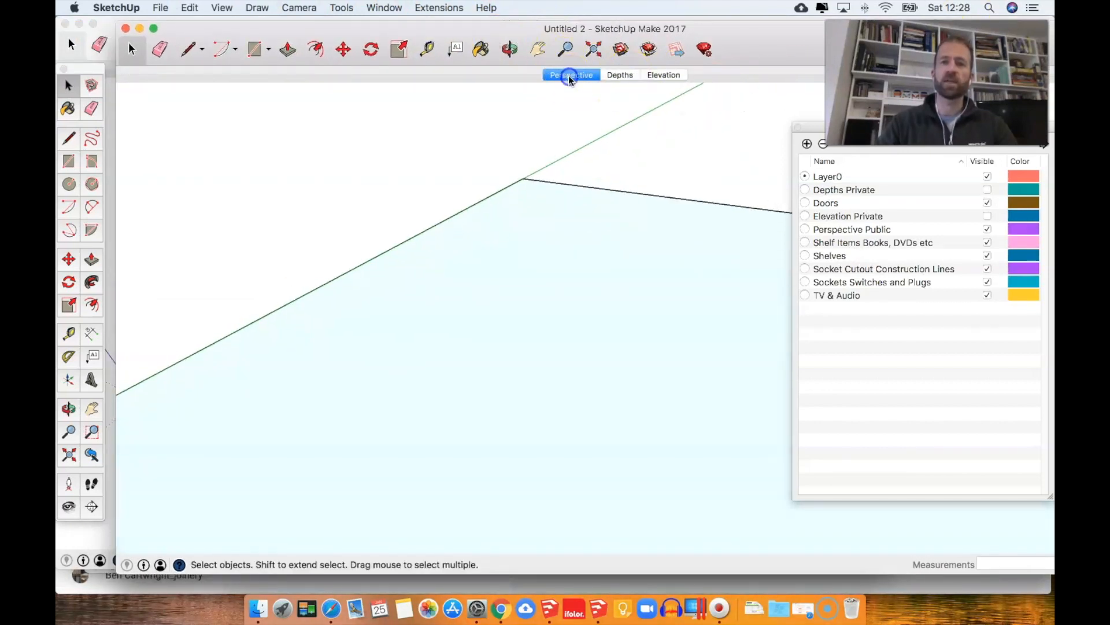
shift+middle_drag(494, 421, 399, 424)
click(378, 353)
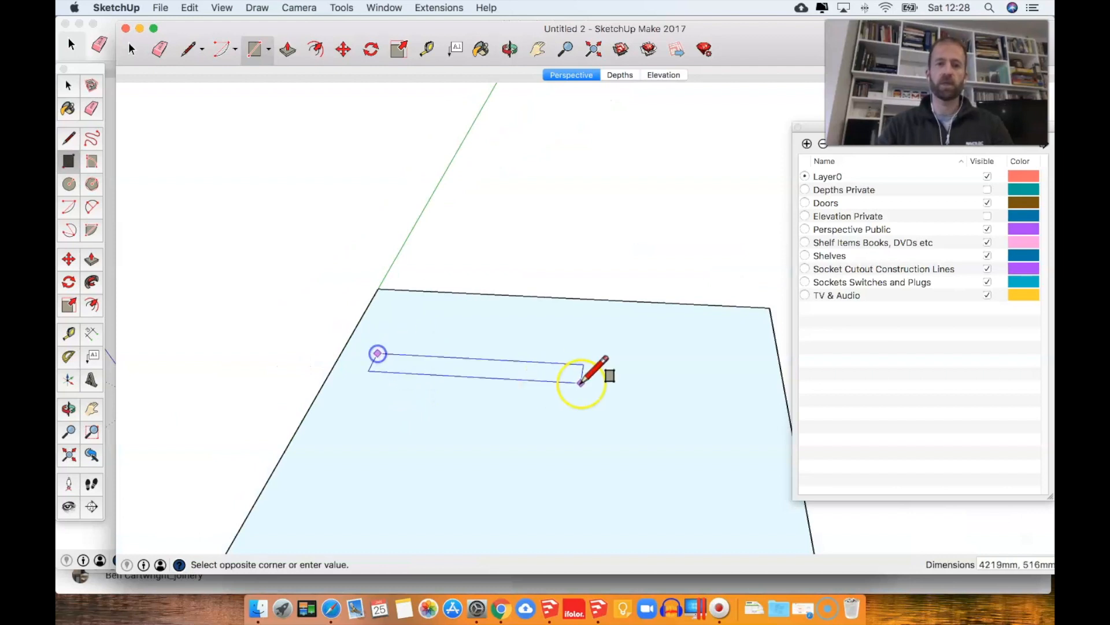
click(749, 378)
key(p)
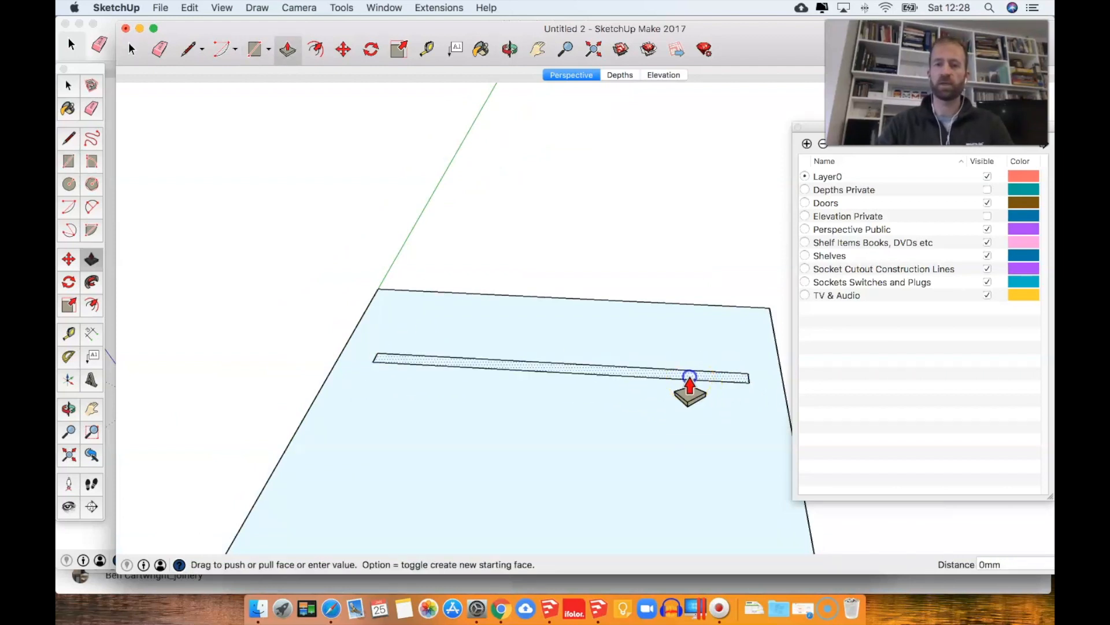
drag(690, 378, 639, 196)
Step: Turn the box's face and connected edges into a group
key(space)
double_click(490, 300)
right_click(490, 299)
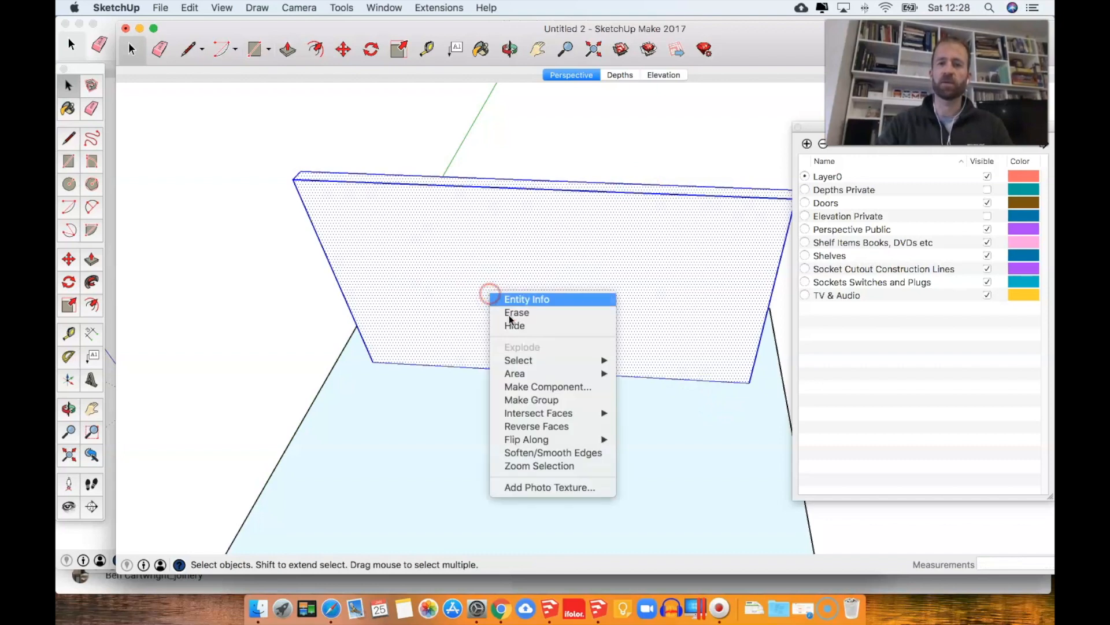
click(554, 405)
Step: Reframe the Depths scene around the base corner of the upright box and update the scene with this view
click(631, 76)
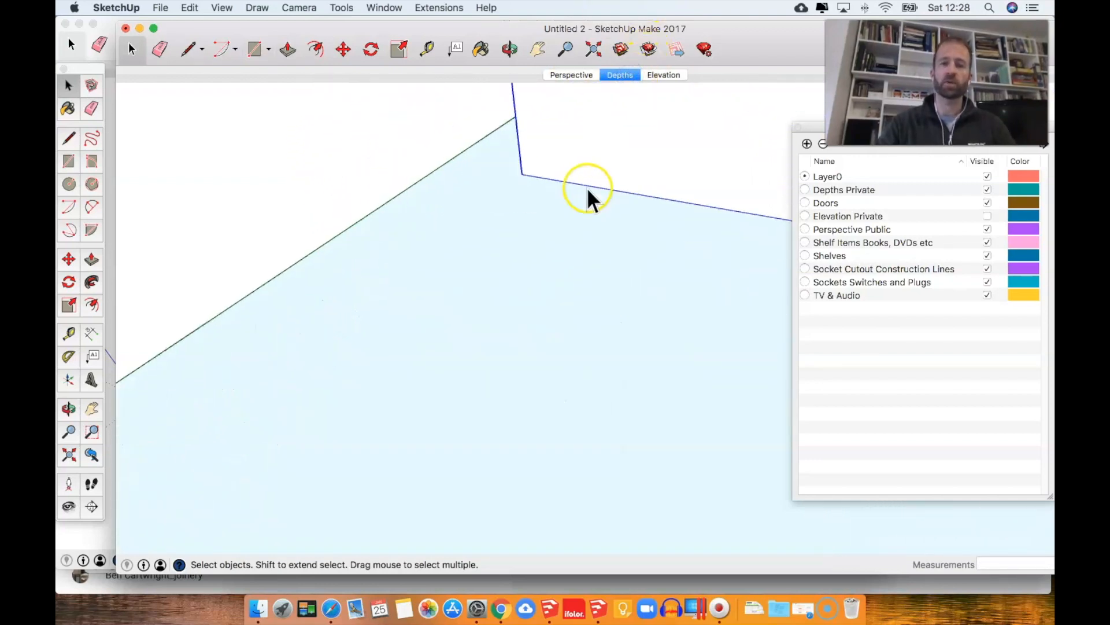
key(h)
drag(640, 141, 339, 384)
right_click(624, 75)
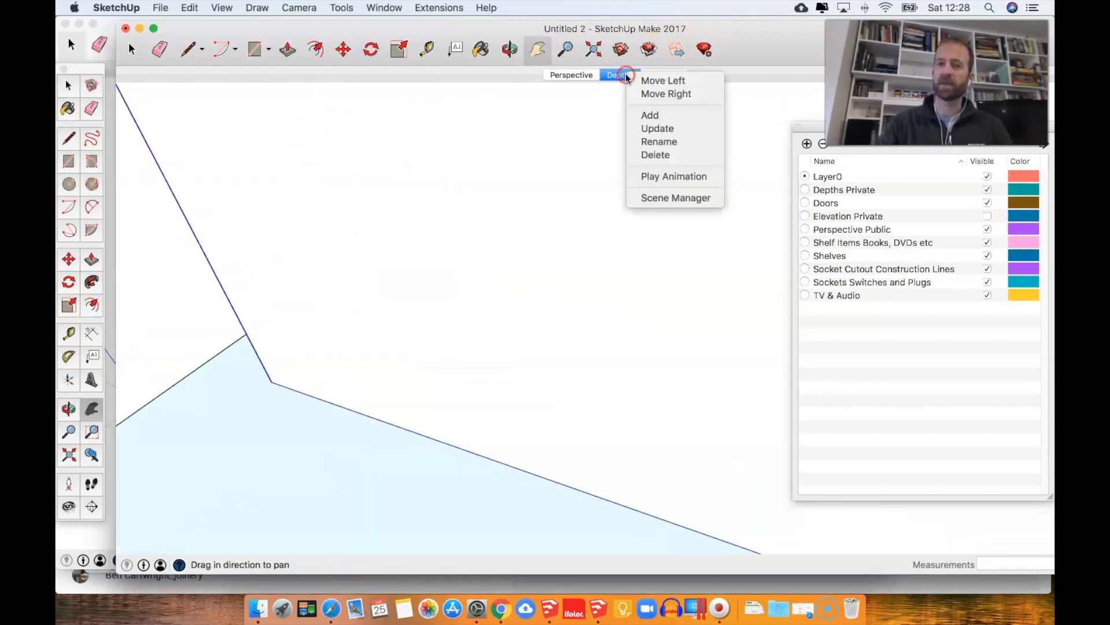
click(651, 129)
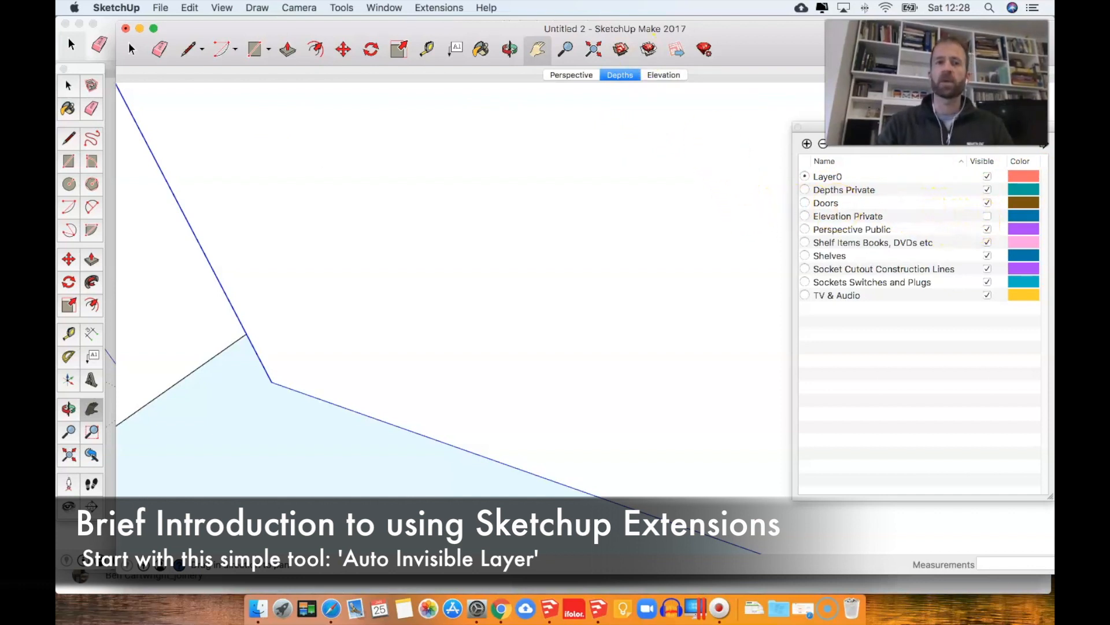
Step: Check the installed extensions in the Extension Manager and close it
click(439, 8)
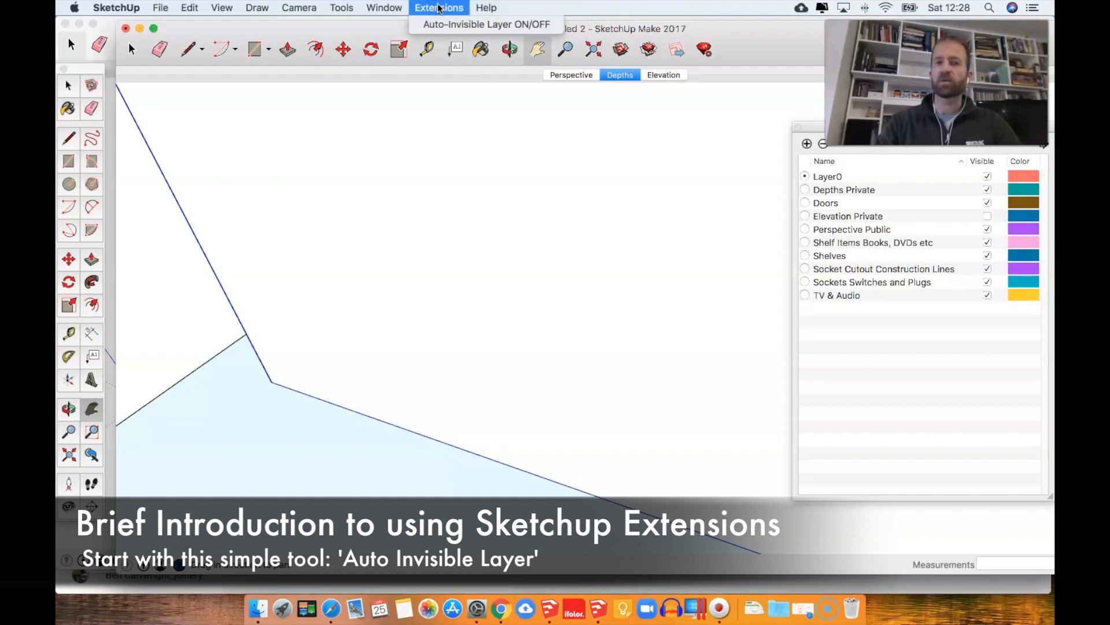
mouse_move(397, 9)
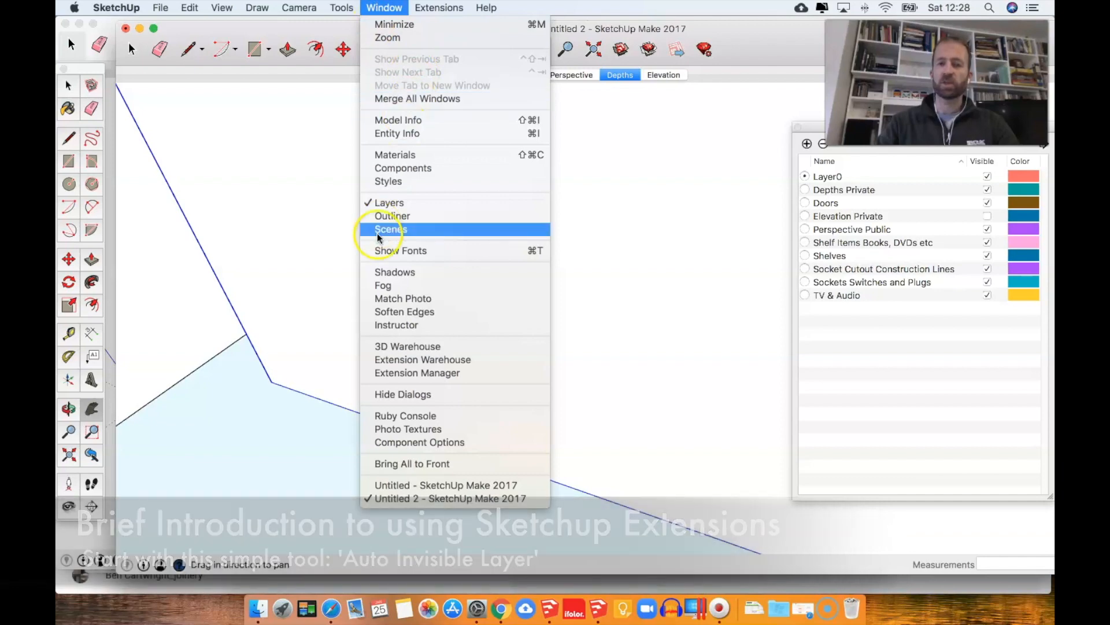
click(460, 374)
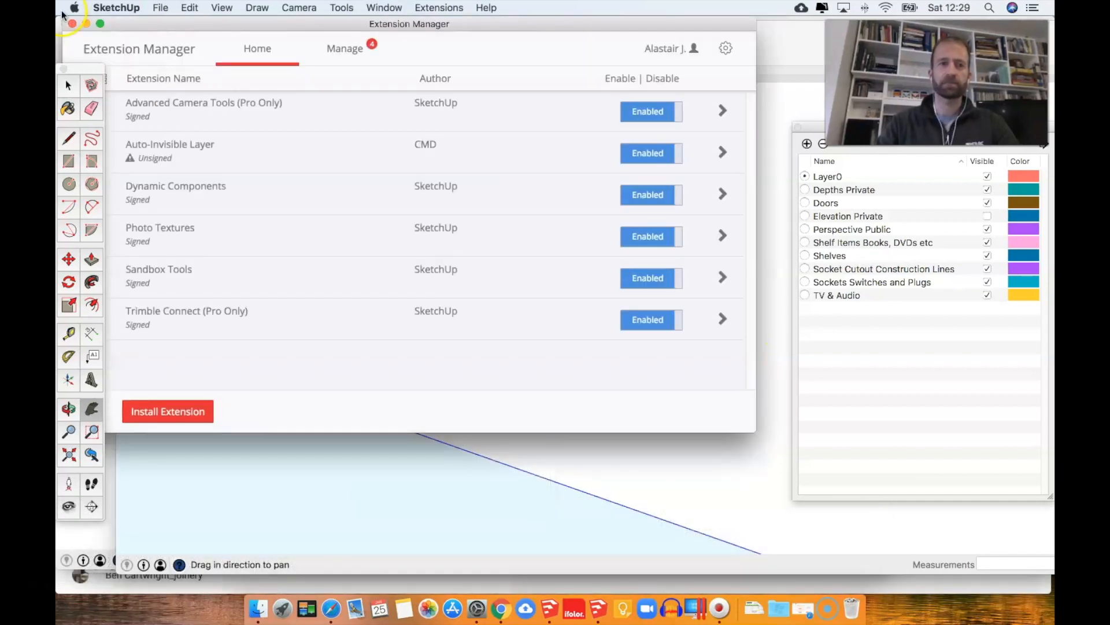
click(72, 23)
Step: Open the Extension Warehouse and search it for "auto invisible layer"
click(384, 8)
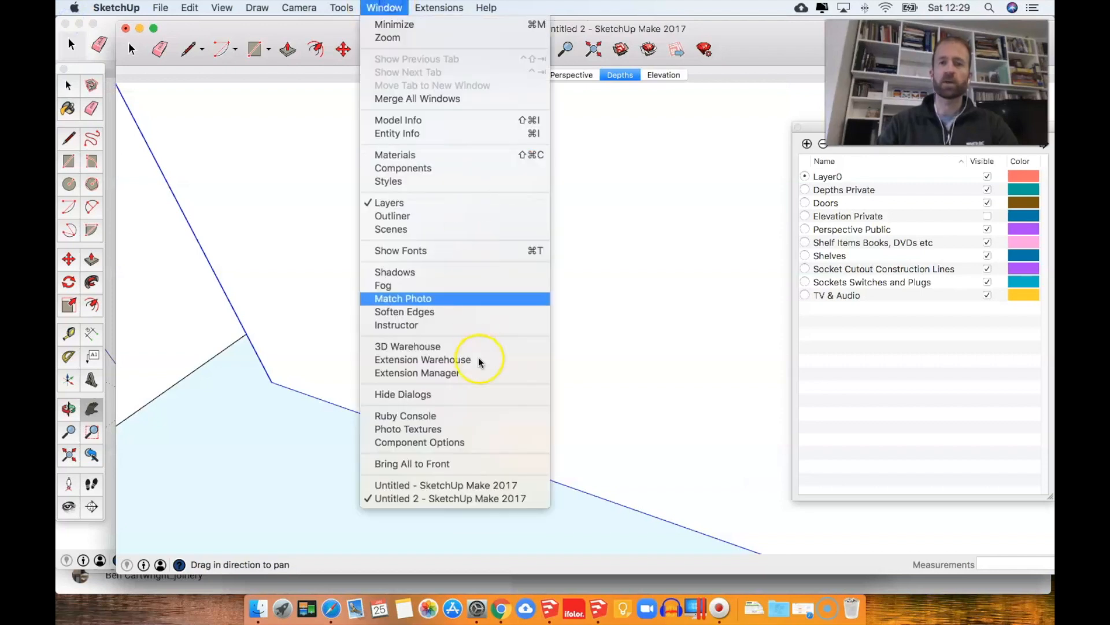
click(461, 360)
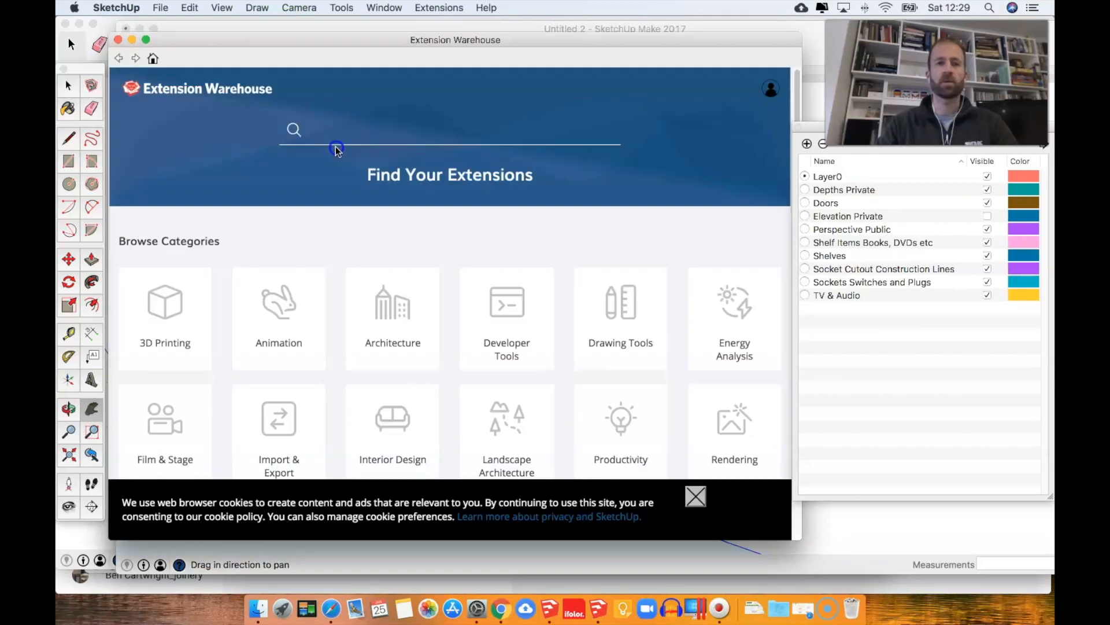
click(346, 130)
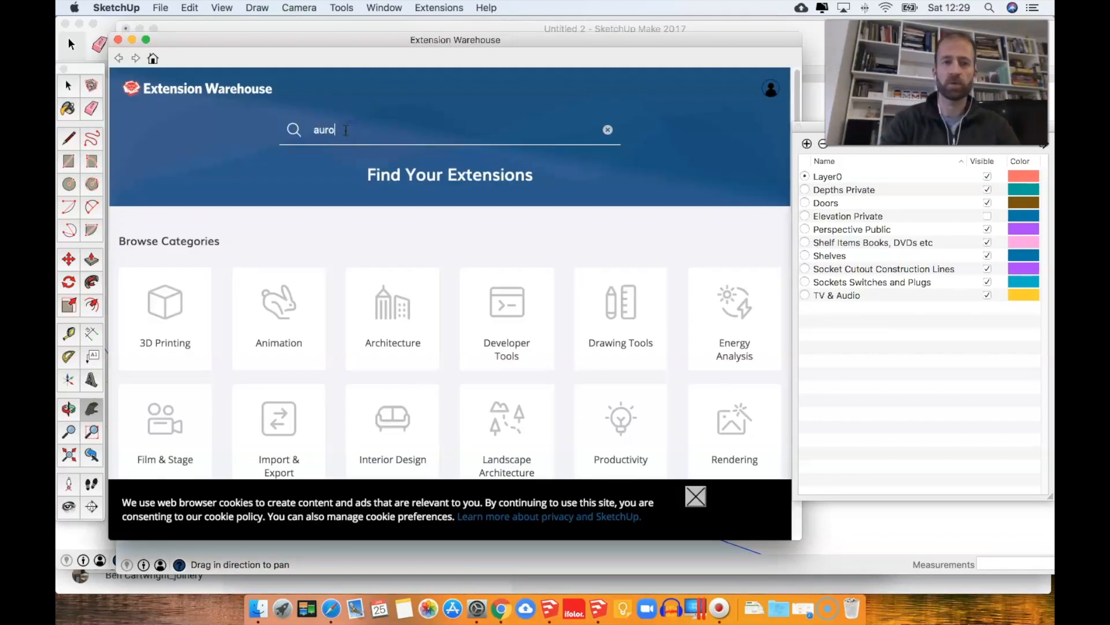
text(auto l)
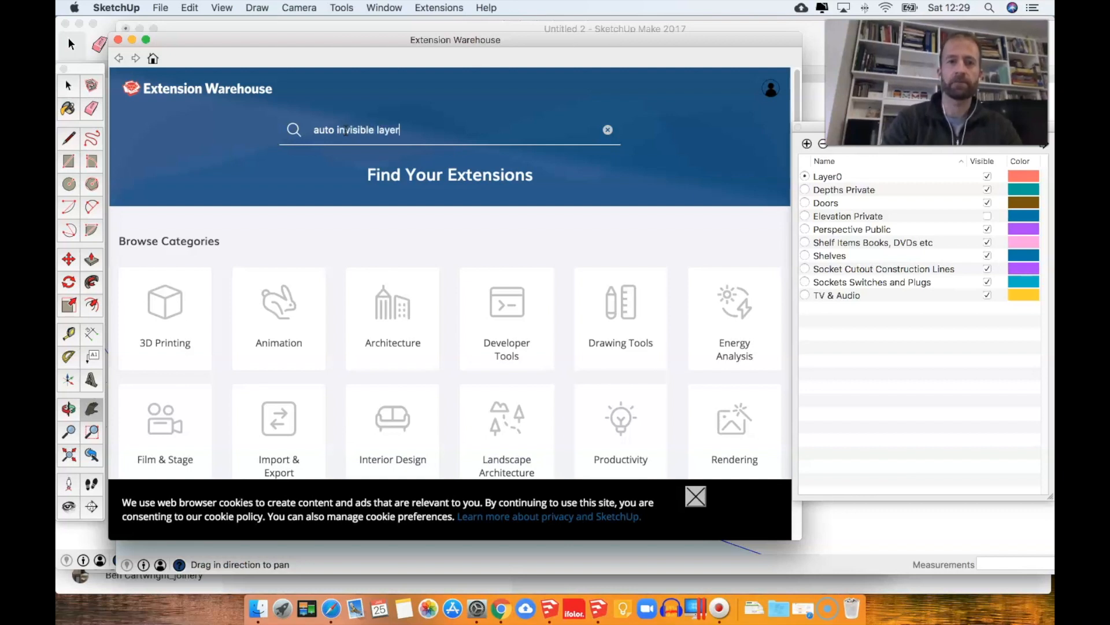
key(Return)
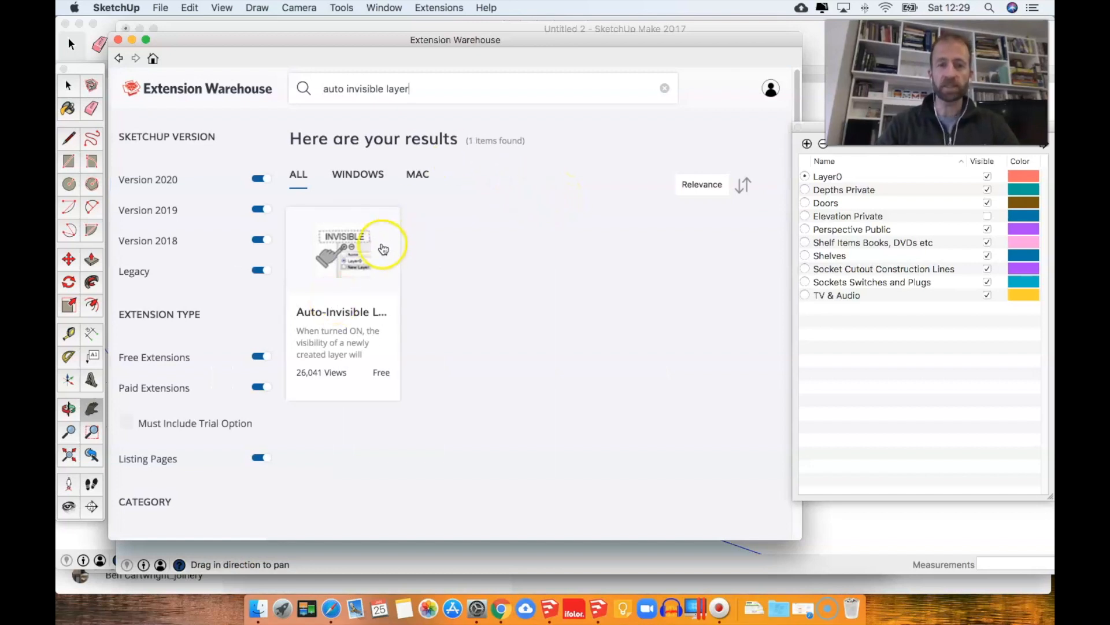
Step: Open the Auto-Invisible Layer extension's page, look through its details down to the install option and close the warehouse
click(370, 255)
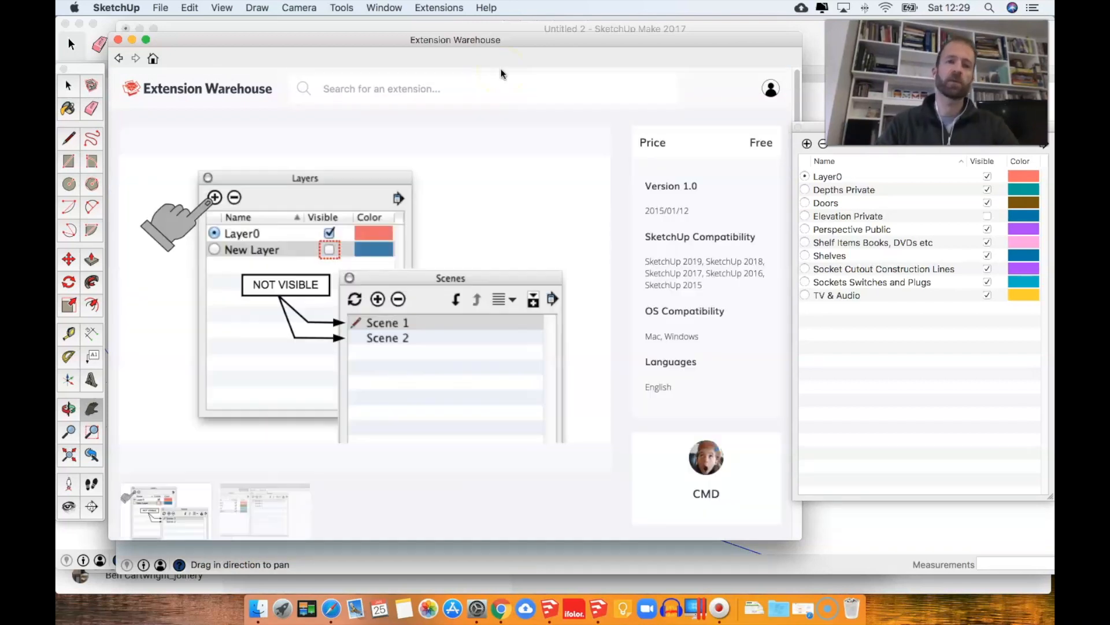
drag(823, 125, 941, 111)
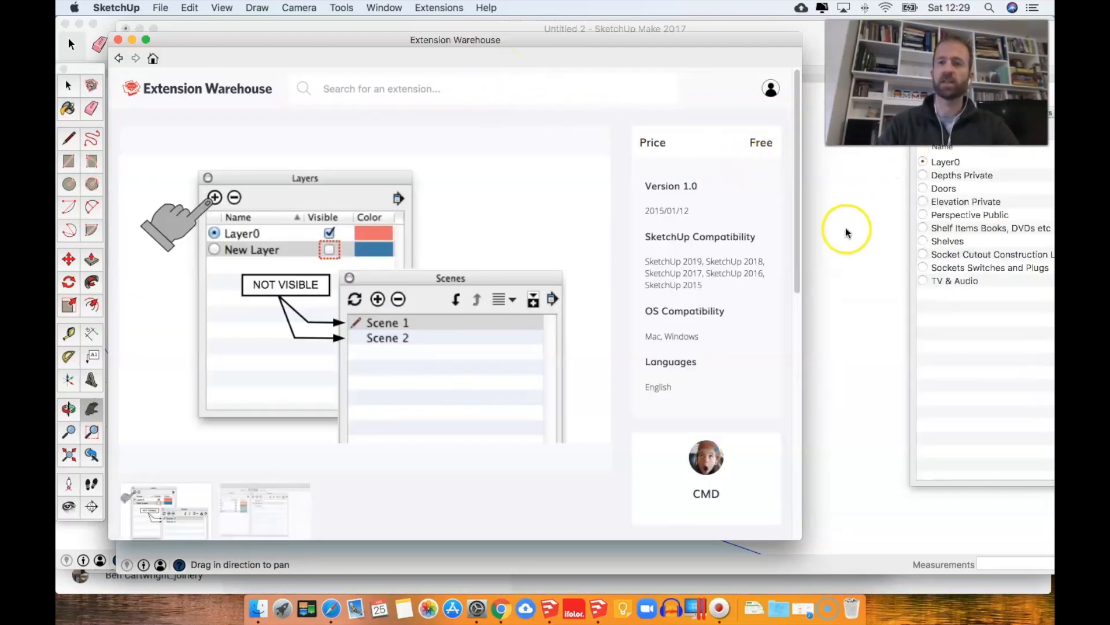
drag(798, 260, 798, 346)
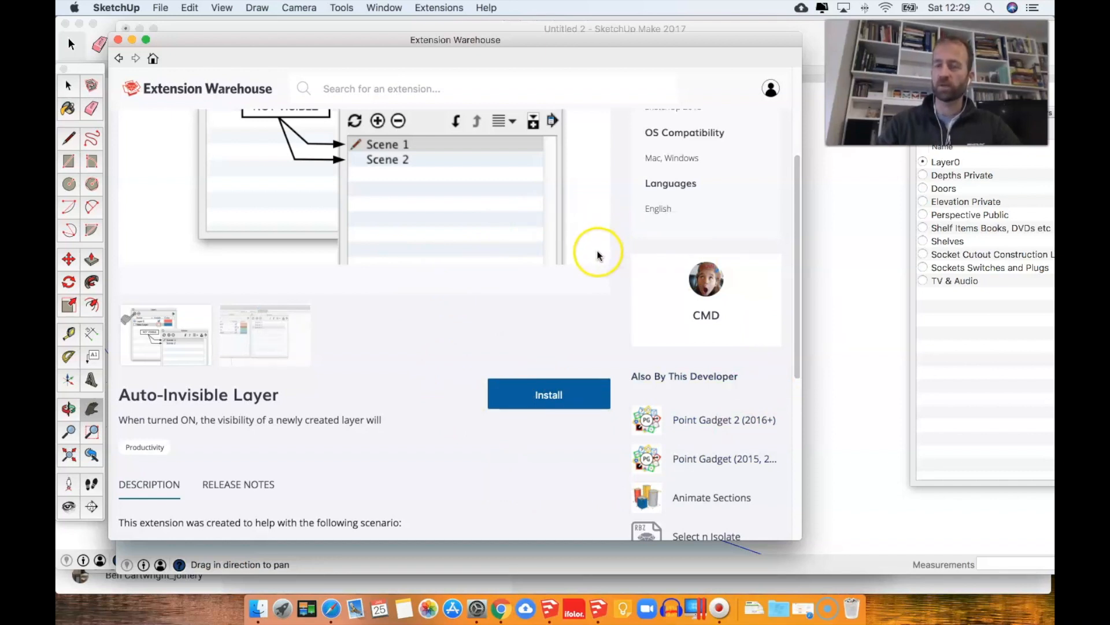
click(118, 39)
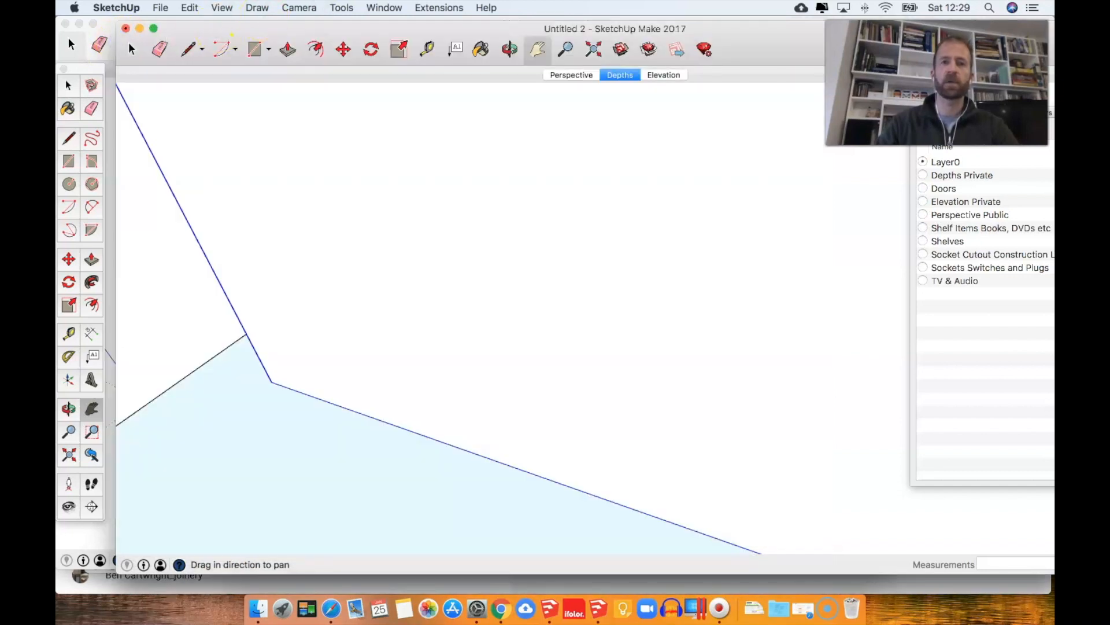
Step: Turn on the Auto-Invisible Layer extension so that newly created layers are hidden in existing scenes
drag(449, 158, 454, 145)
click(439, 7)
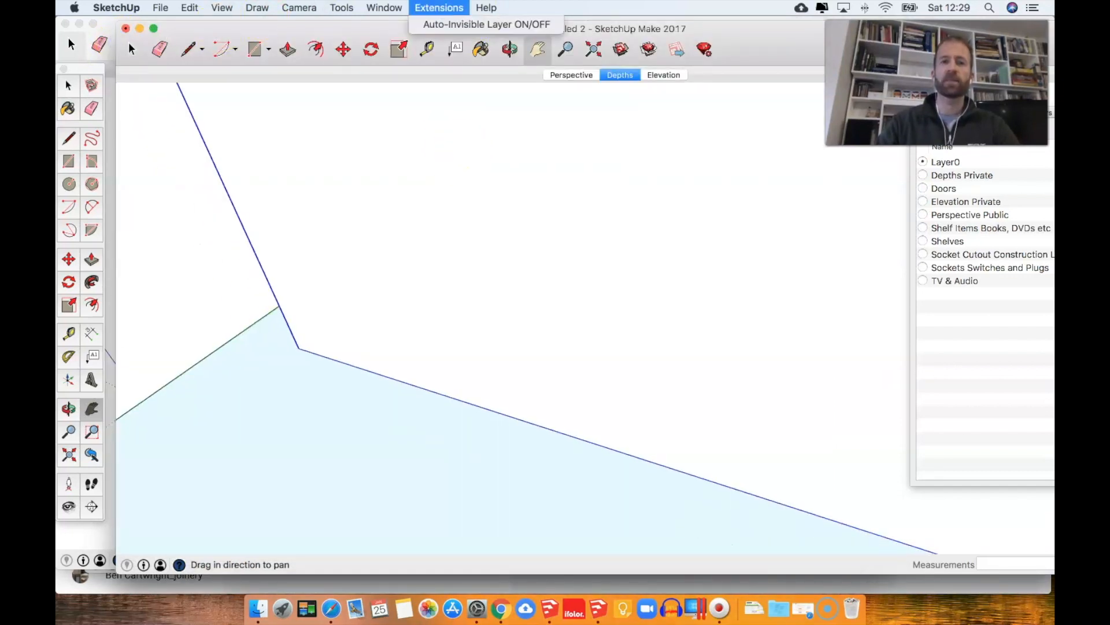
click(470, 25)
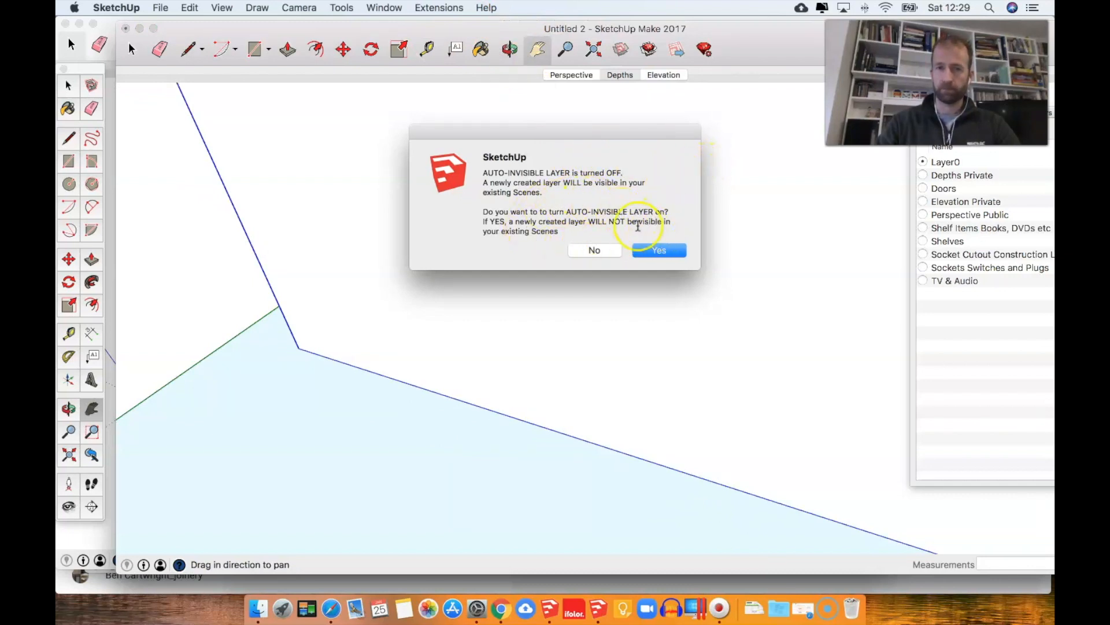
click(659, 250)
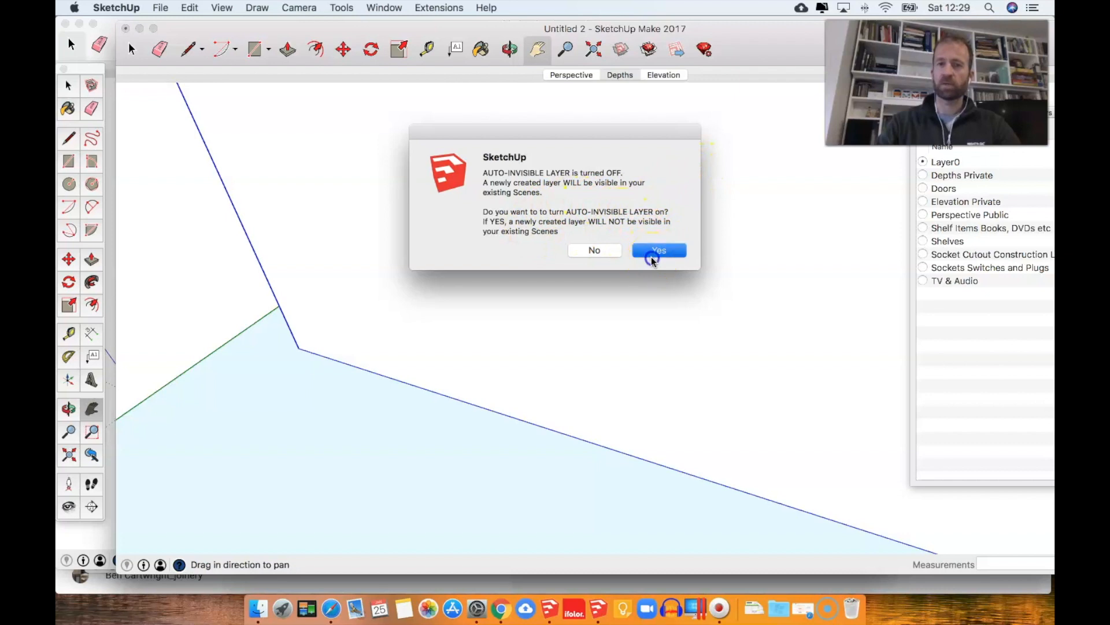
Step: Bring the drawing window and the layer list fully into view, and add a new scene after Elevation
drag(721, 36, 673, 43)
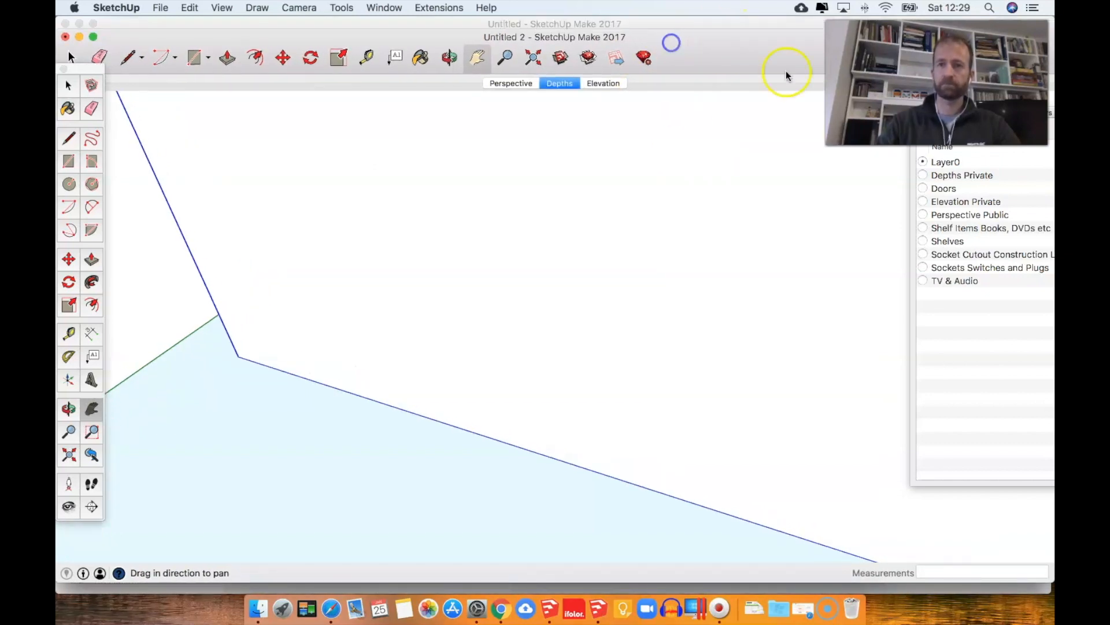
drag(971, 111, 761, 176)
scroll(435, 186, down, 2)
scroll(435, 186, down, 1)
drag(578, 213, 480, 278)
middle_drag(480, 278, 518, 209)
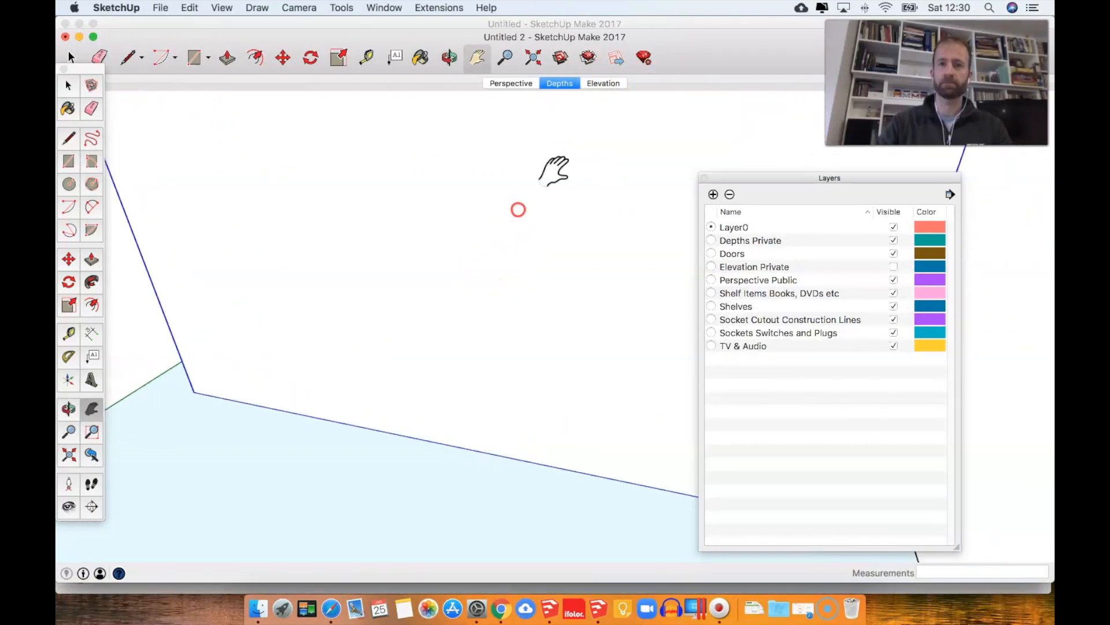
key(space)
right_click(601, 87)
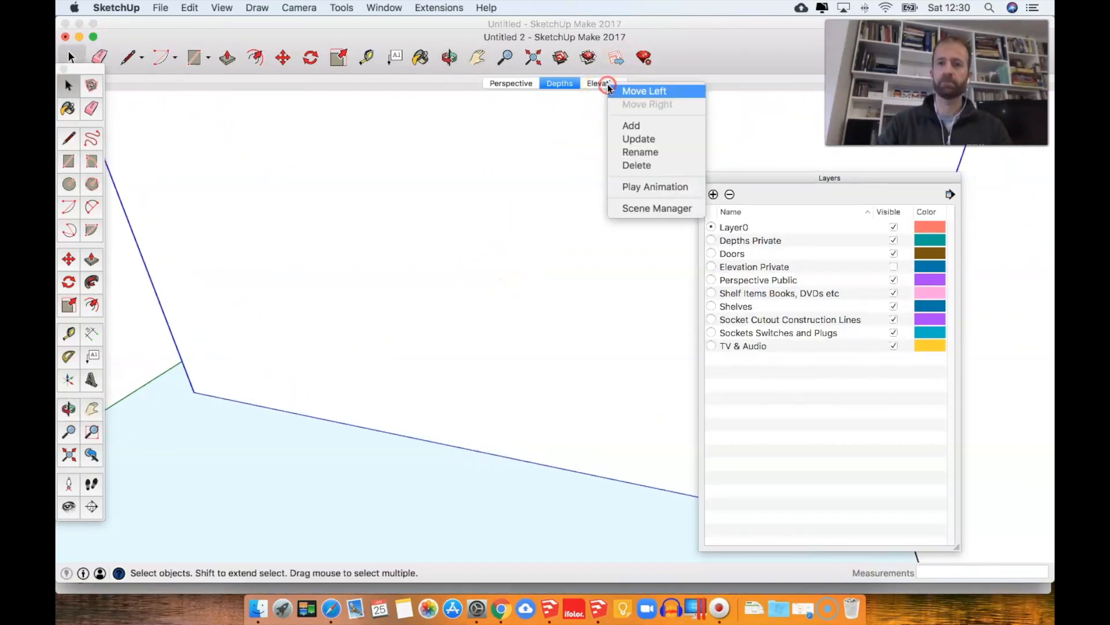
click(638, 133)
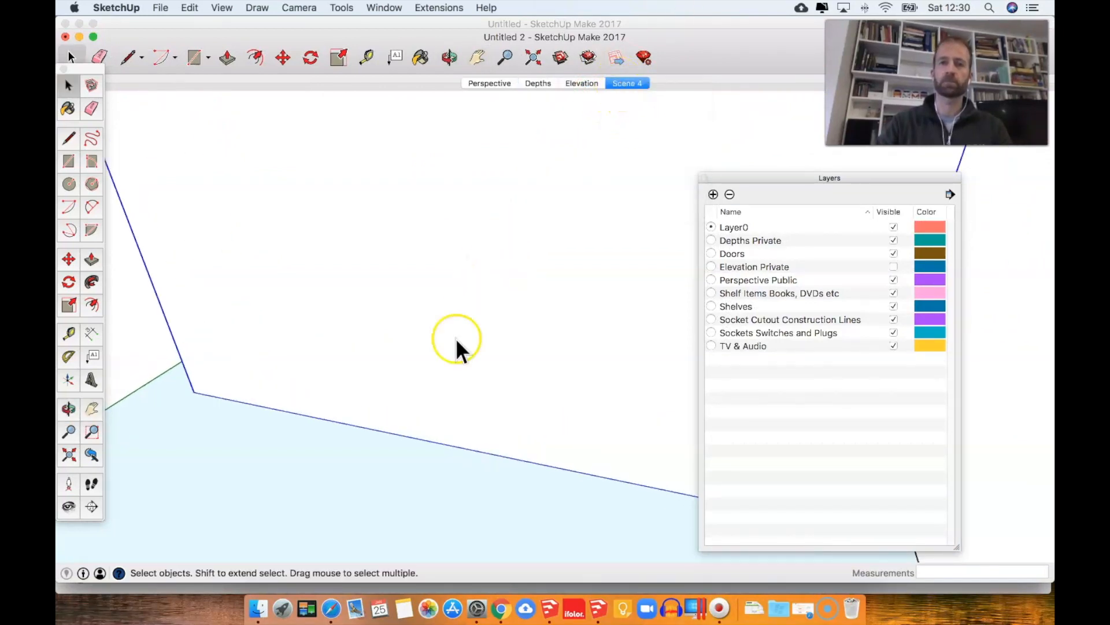
Step: Add a new layer named "Scene 4 private" with the whole wall in view
middle_drag(486, 280, 461, 352)
scroll(475, 341, down, 3)
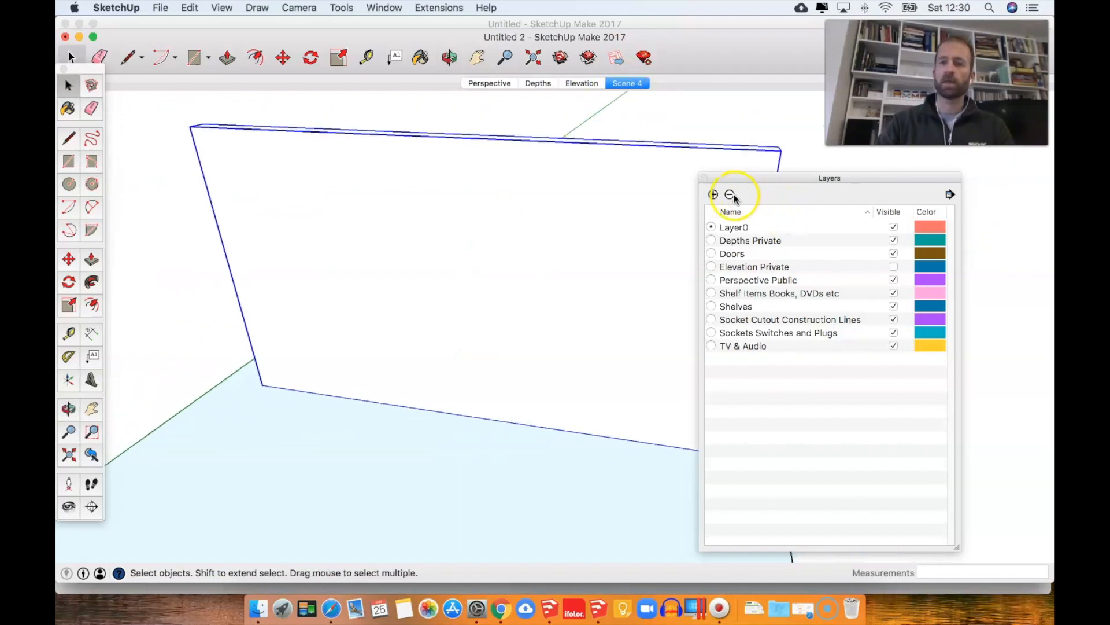
click(713, 195)
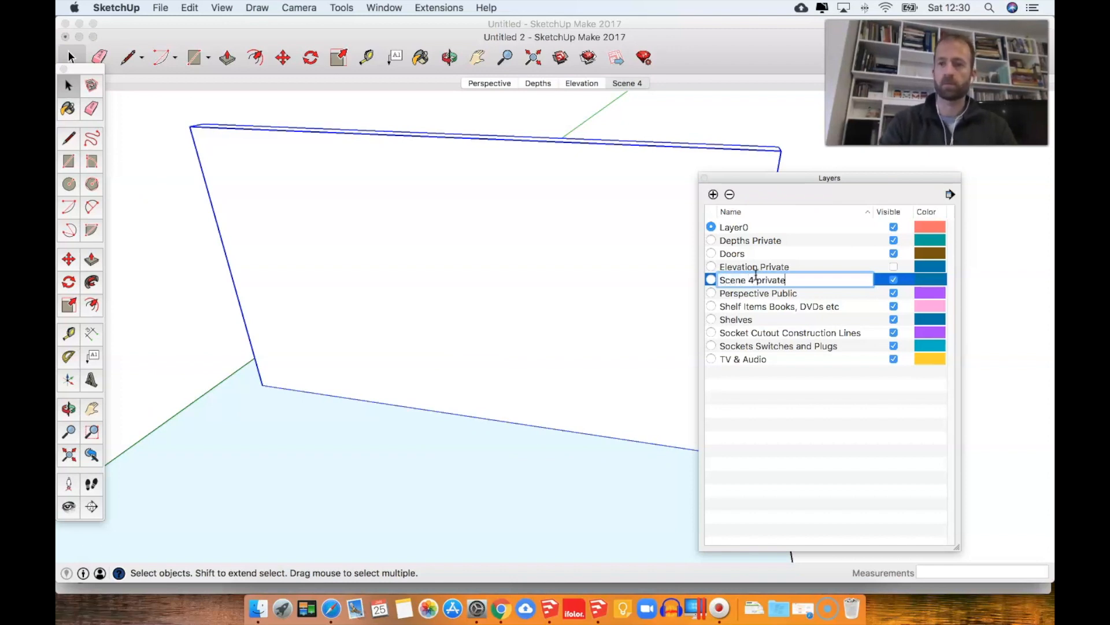
text(Scene 4 private)
key(Return)
Step: Make Scene 4 private the active layer and attach a leader note reading "Test" to the wall's front face
middle_drag(372, 273, 382, 206)
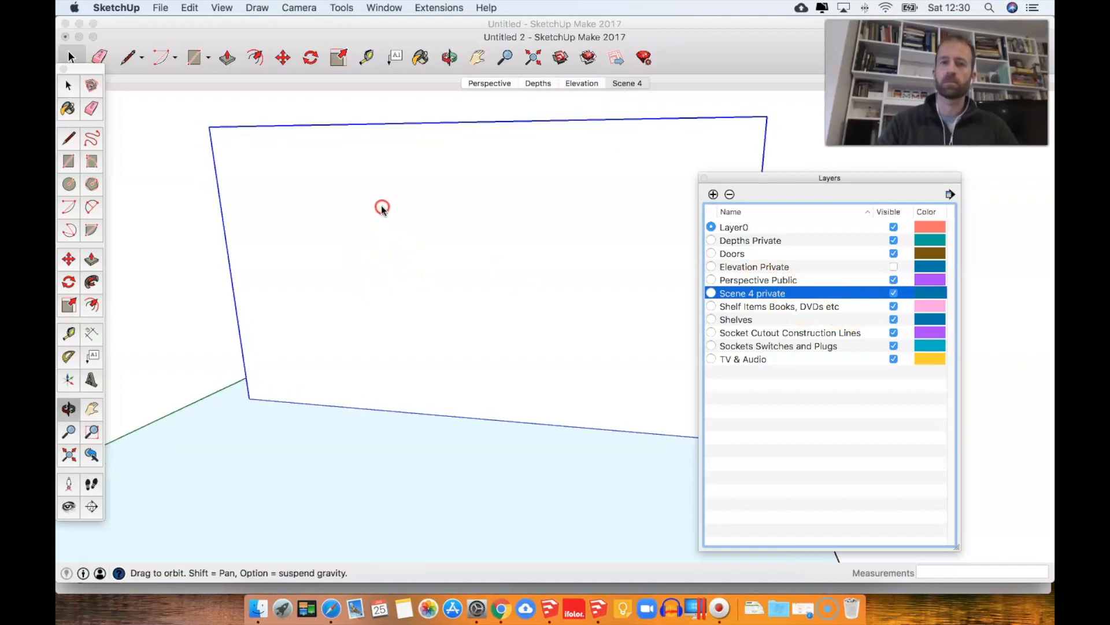
click(89, 354)
click(434, 309)
click(463, 263)
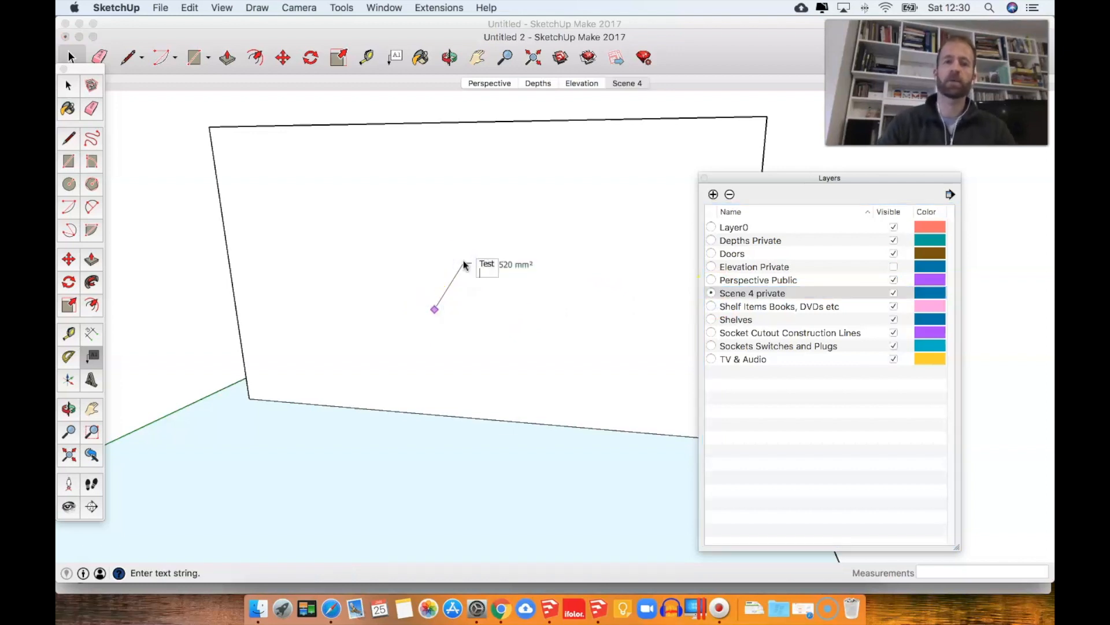
click(492, 171)
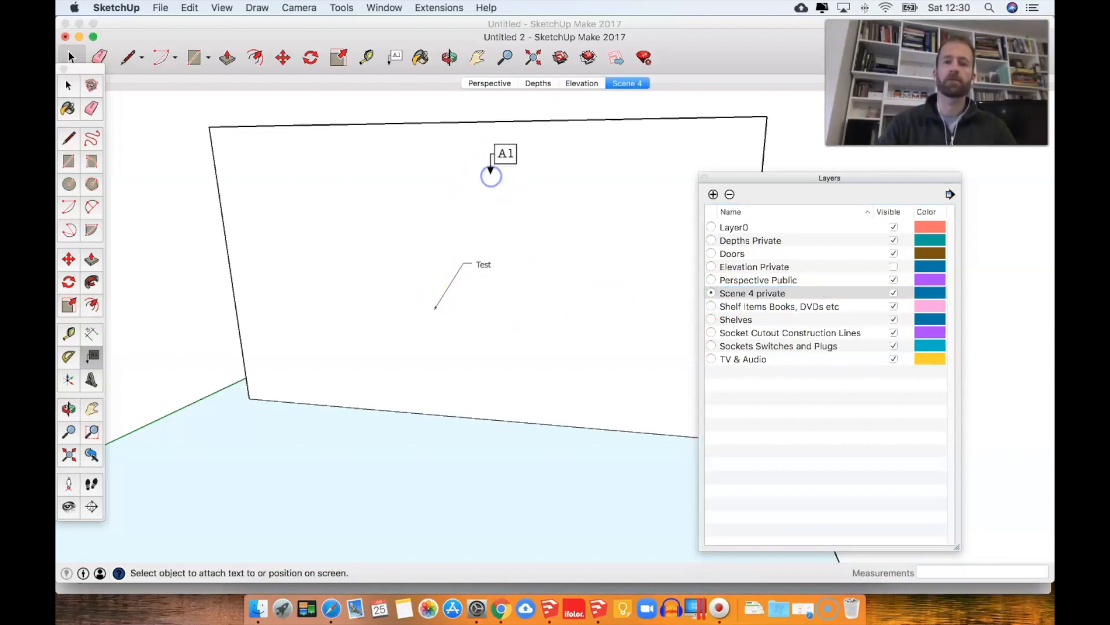
Step: Check the Elevation and Depths scenes for the visibility of the Scene 4 private layer and its note on the wall
click(581, 85)
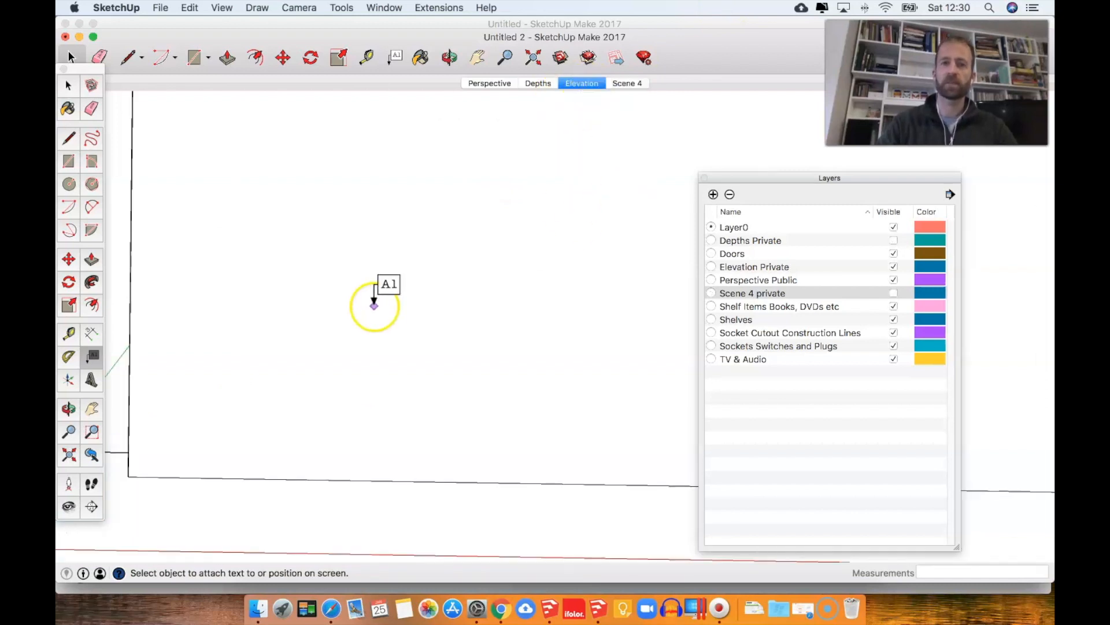
click(533, 84)
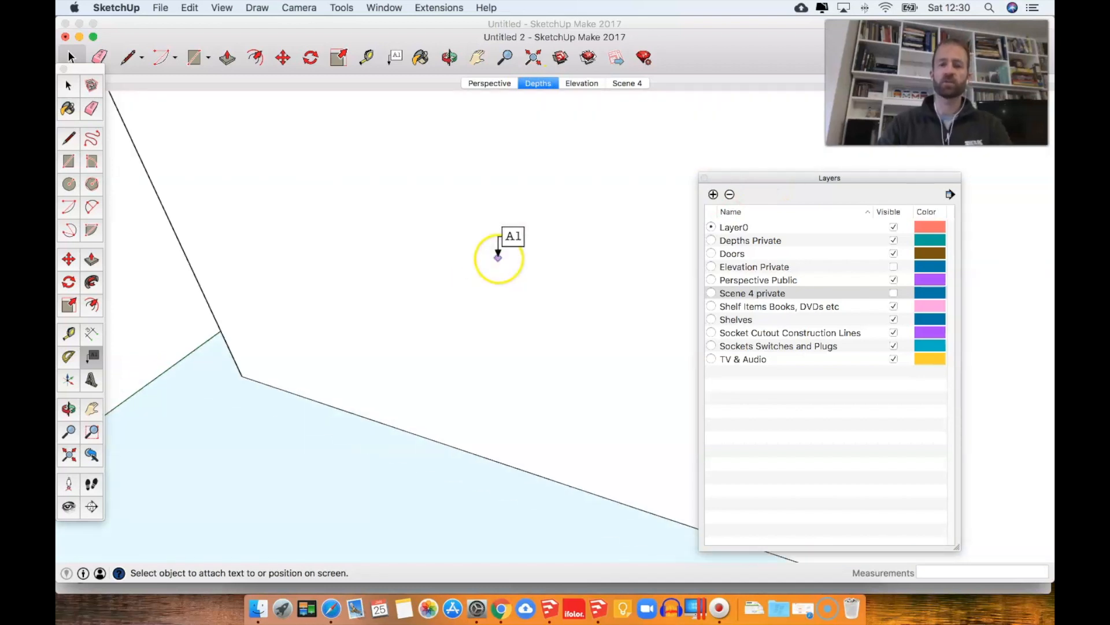
key(h)
drag(424, 292, 367, 326)
scroll(368, 331, down, 3)
middle_drag(369, 338, 487, 230)
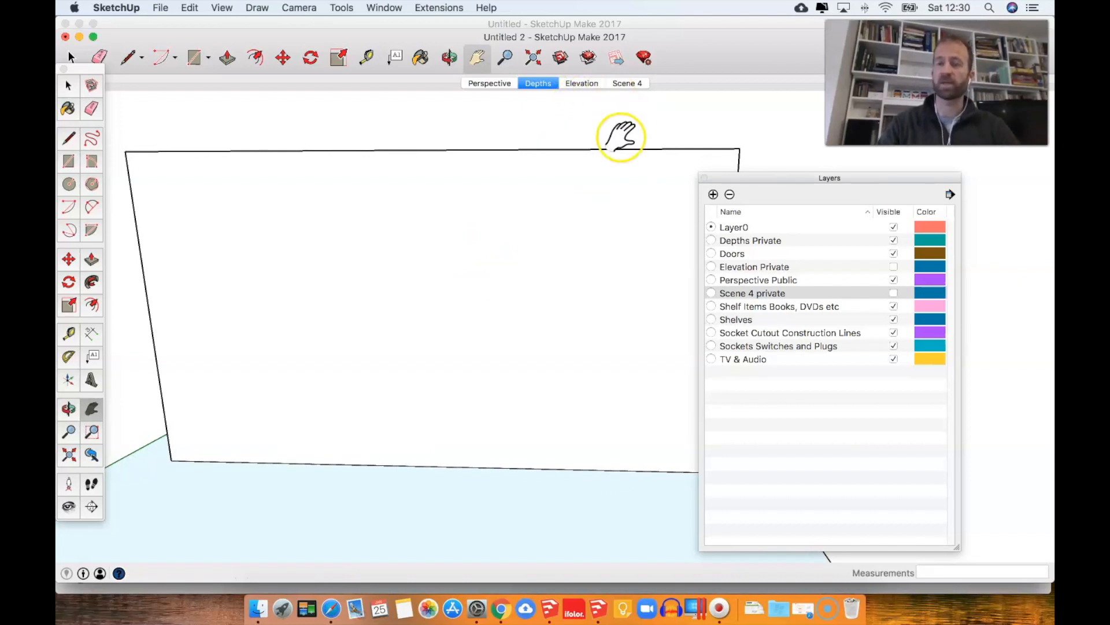
drag(619, 136, 553, 217)
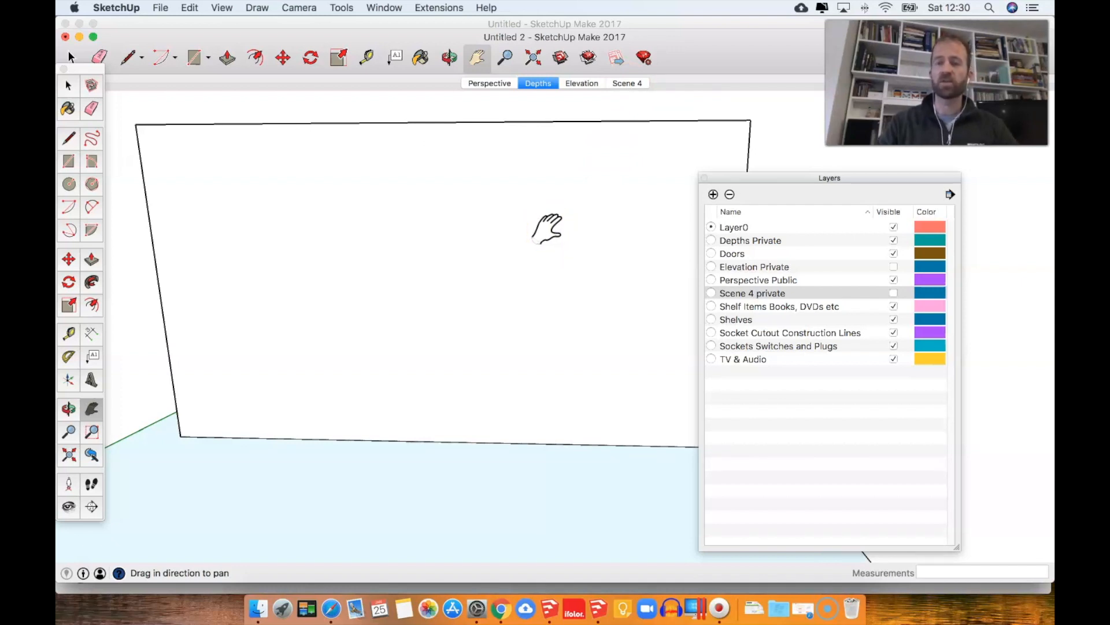
Step: Switch to Chrome and view the shop items on the Freebird Buy Me a Coffee page
click(500, 609)
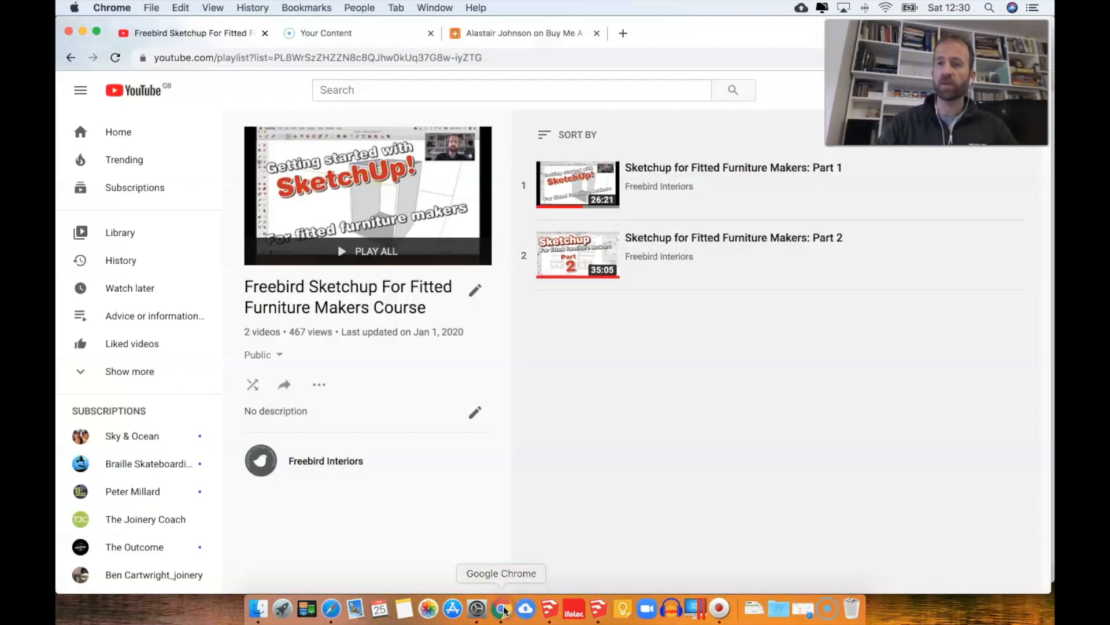
click(492, 33)
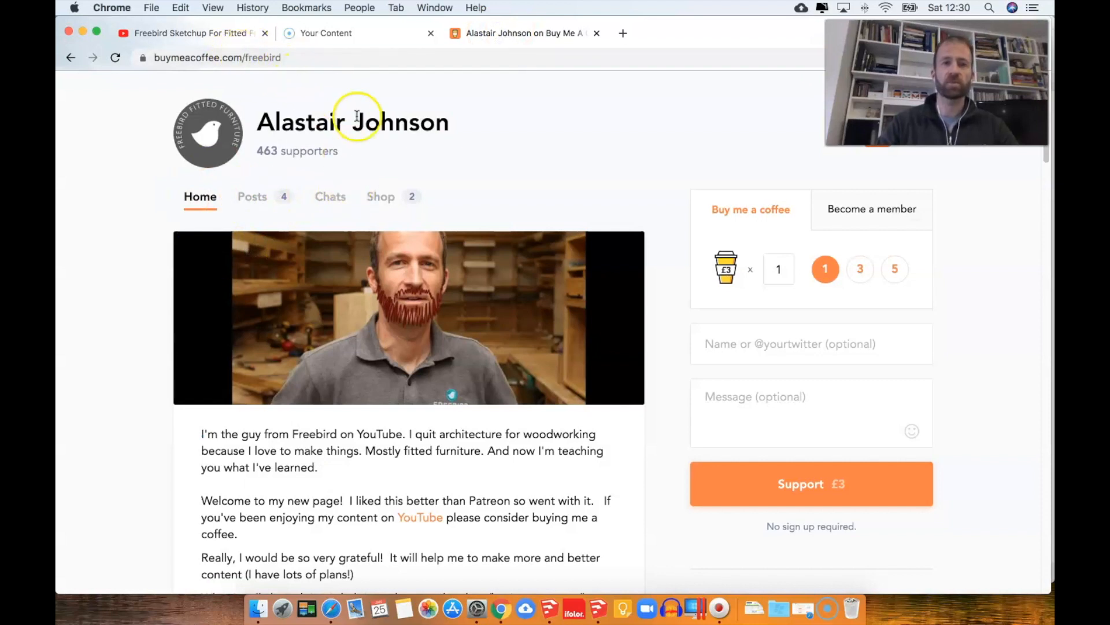
click(381, 199)
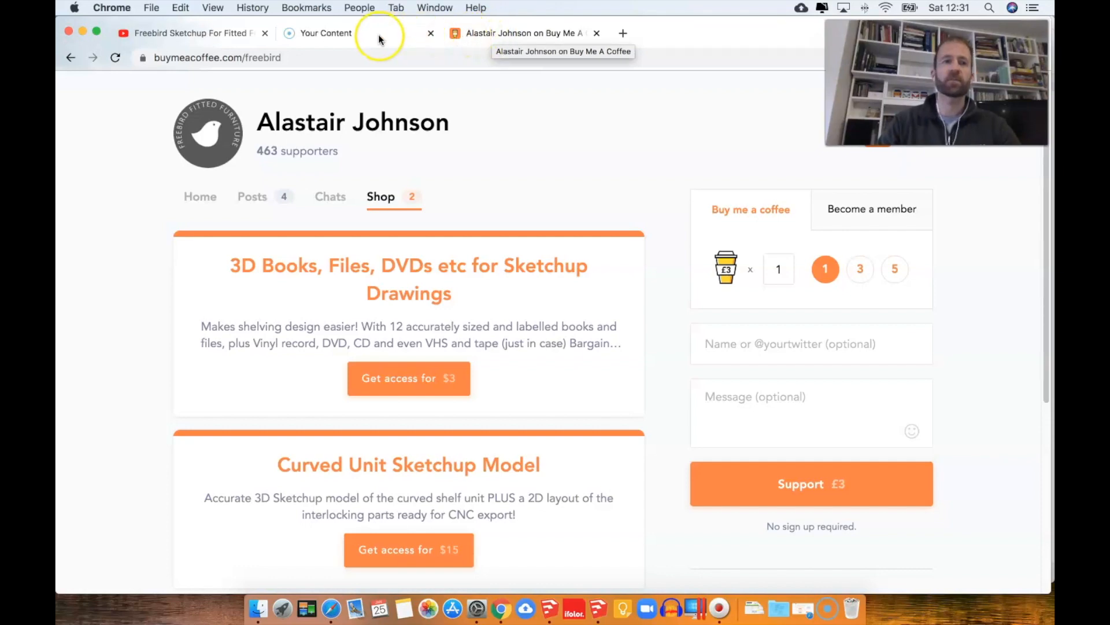
Step: View the Freebird SketchUp course playlist on YouTube and switch back to the Untitled 2 drawing in SketchUp
click(340, 33)
click(250, 36)
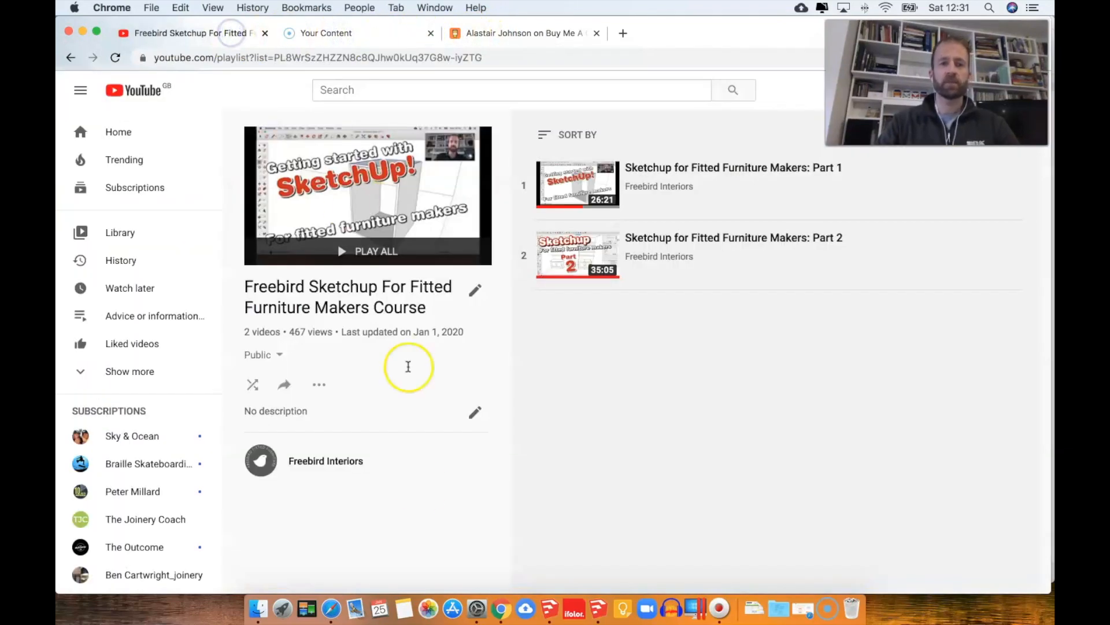
click(549, 607)
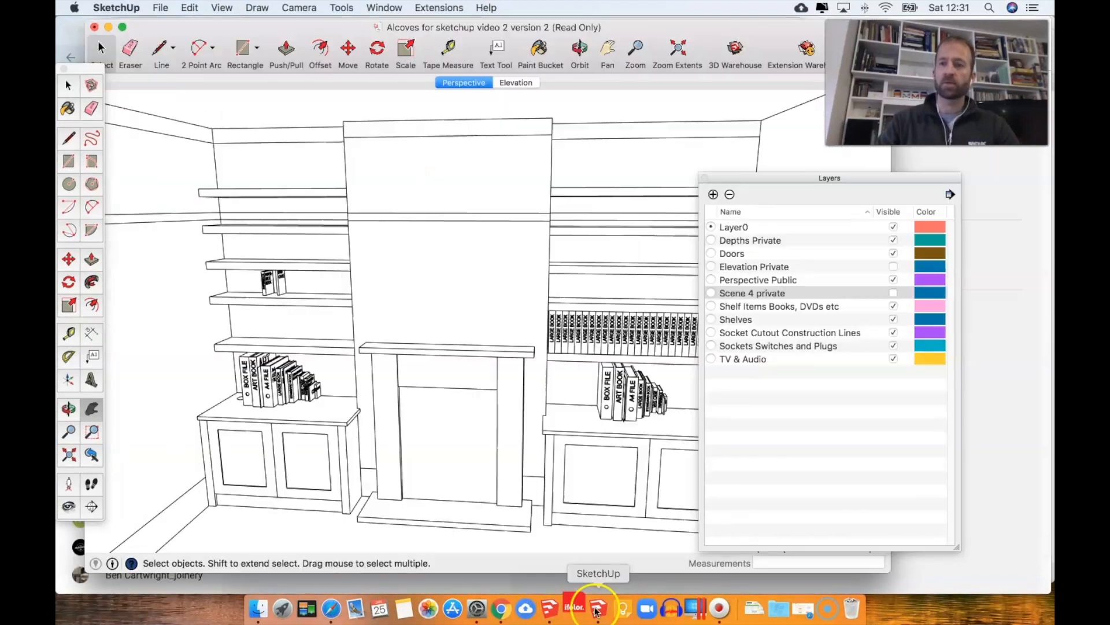
click(608, 587)
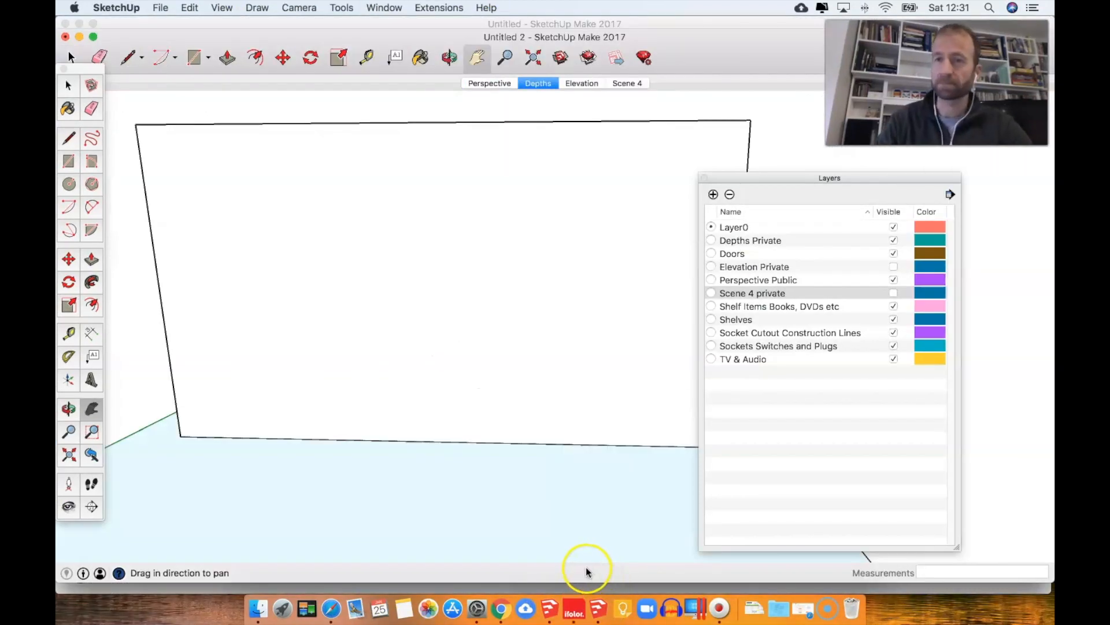